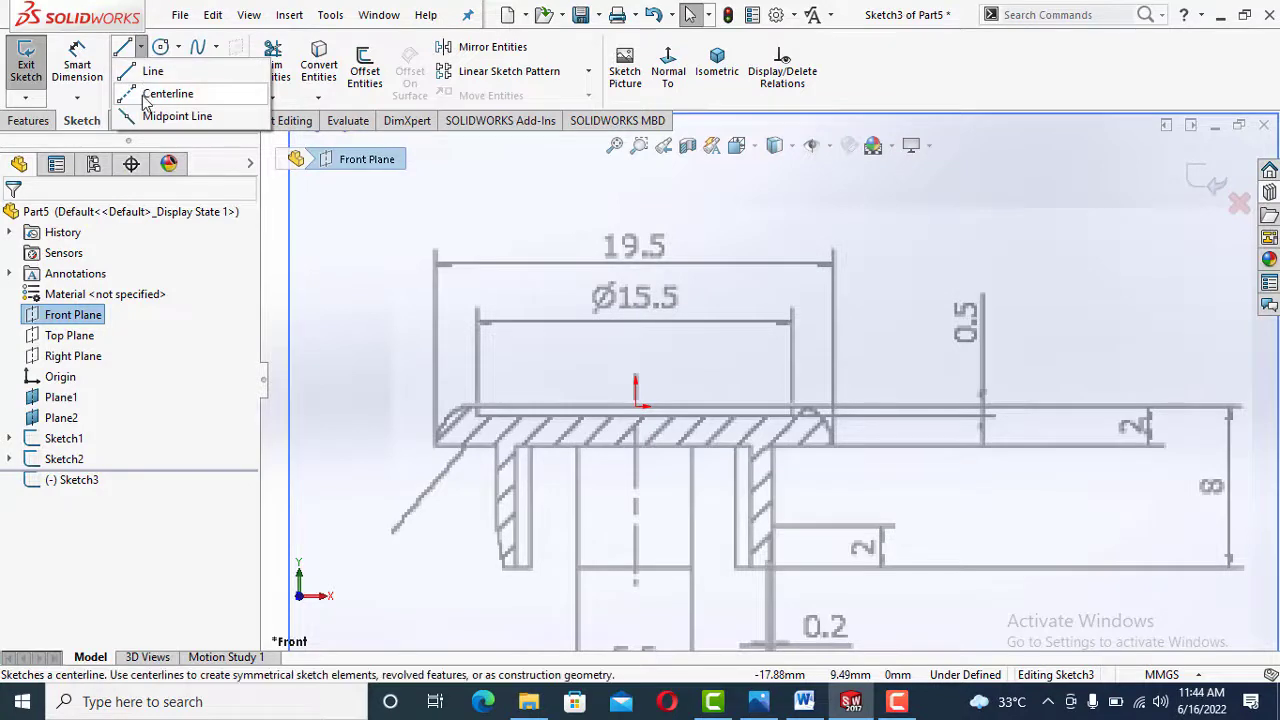
# Sketch a vertical construction centerline of infinite length through the origin
pyautogui.click(150, 93)
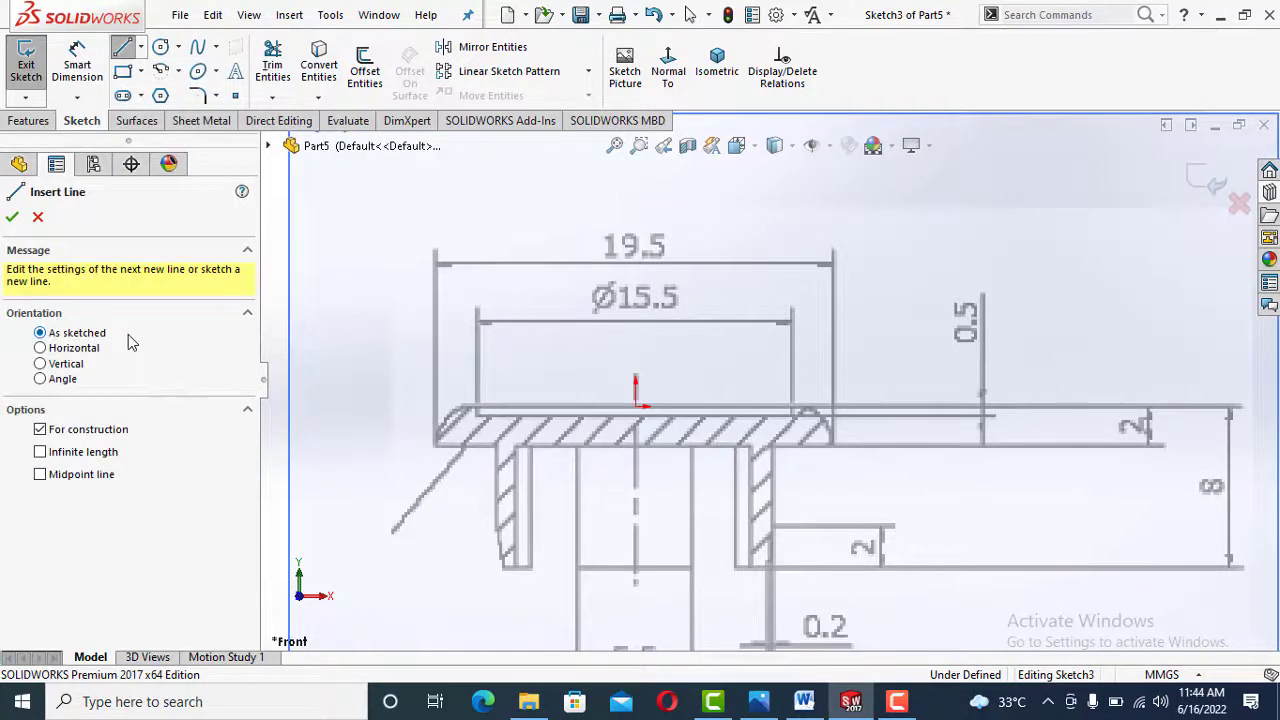
pyautogui.click(40, 363)
pyautogui.click(40, 452)
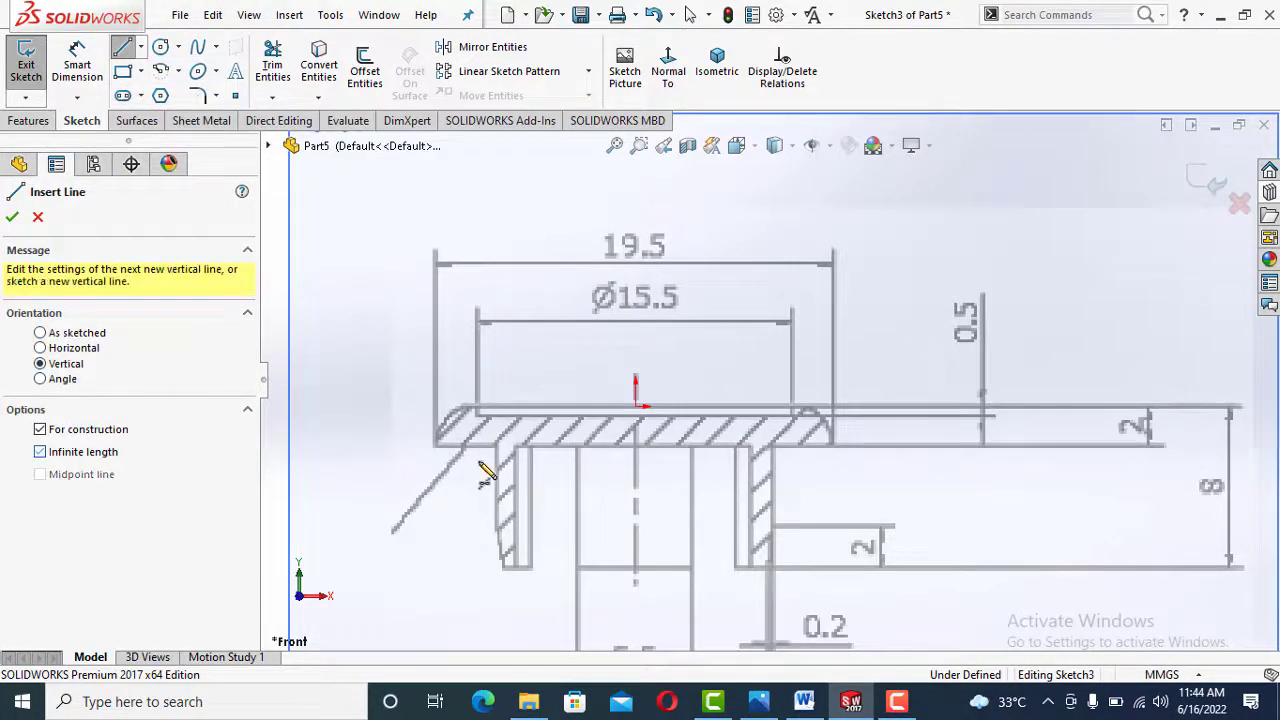
pyautogui.click(636, 425)
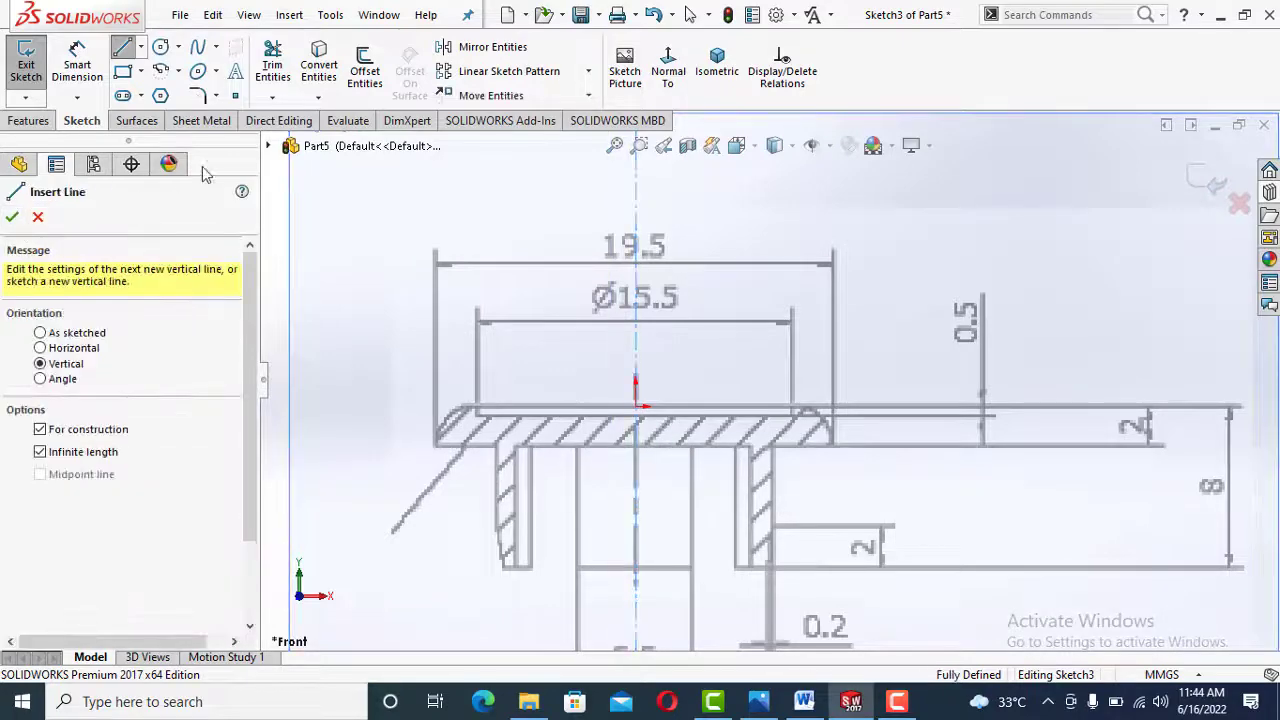
# Sketch the cap's top edge about 8.5 mm leftward from the origin, followed by a tangent rim arc of about 1.5 mm radius
pyautogui.doubleClick(124, 53)
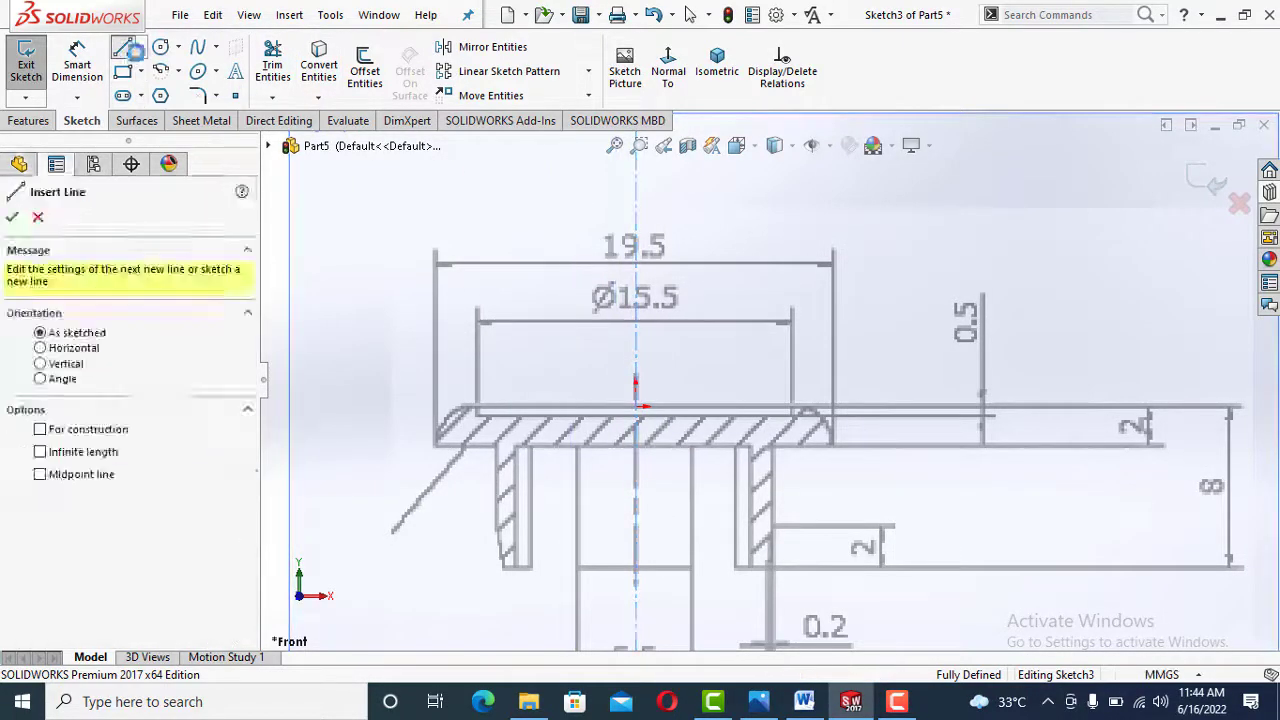
pyautogui.click(636, 409)
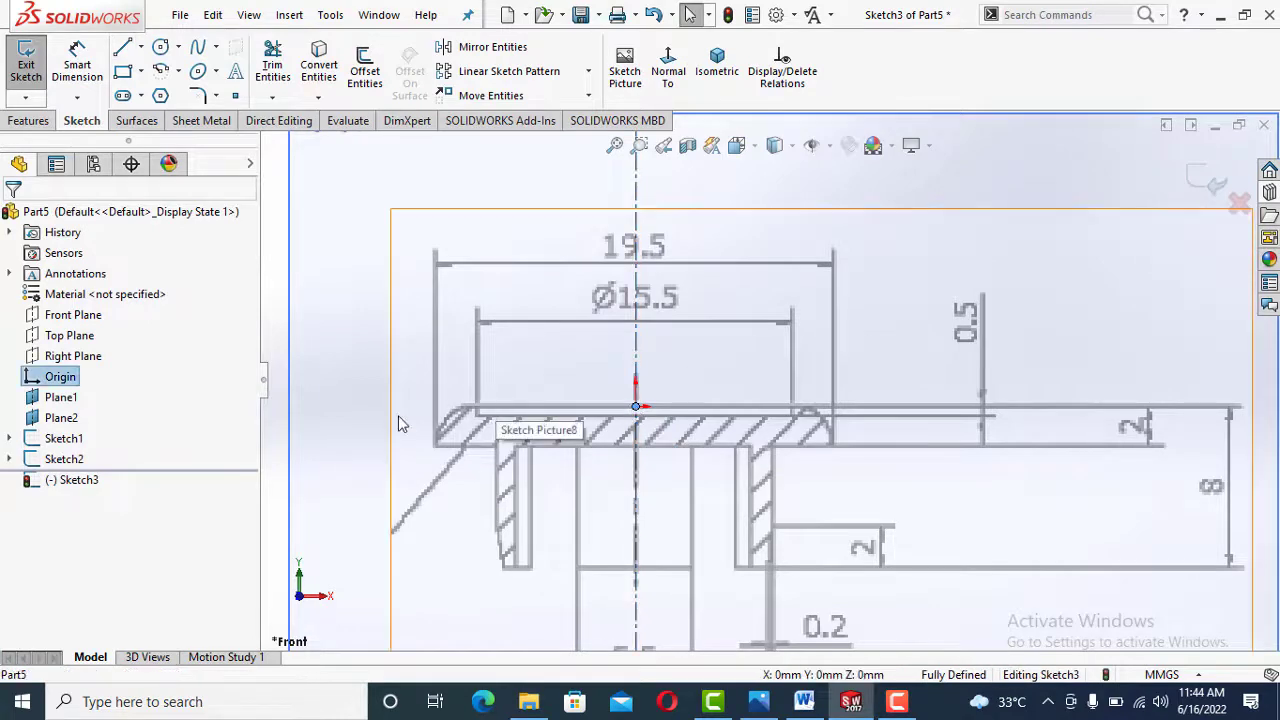
pyautogui.click(124, 47)
pyautogui.click(636, 407)
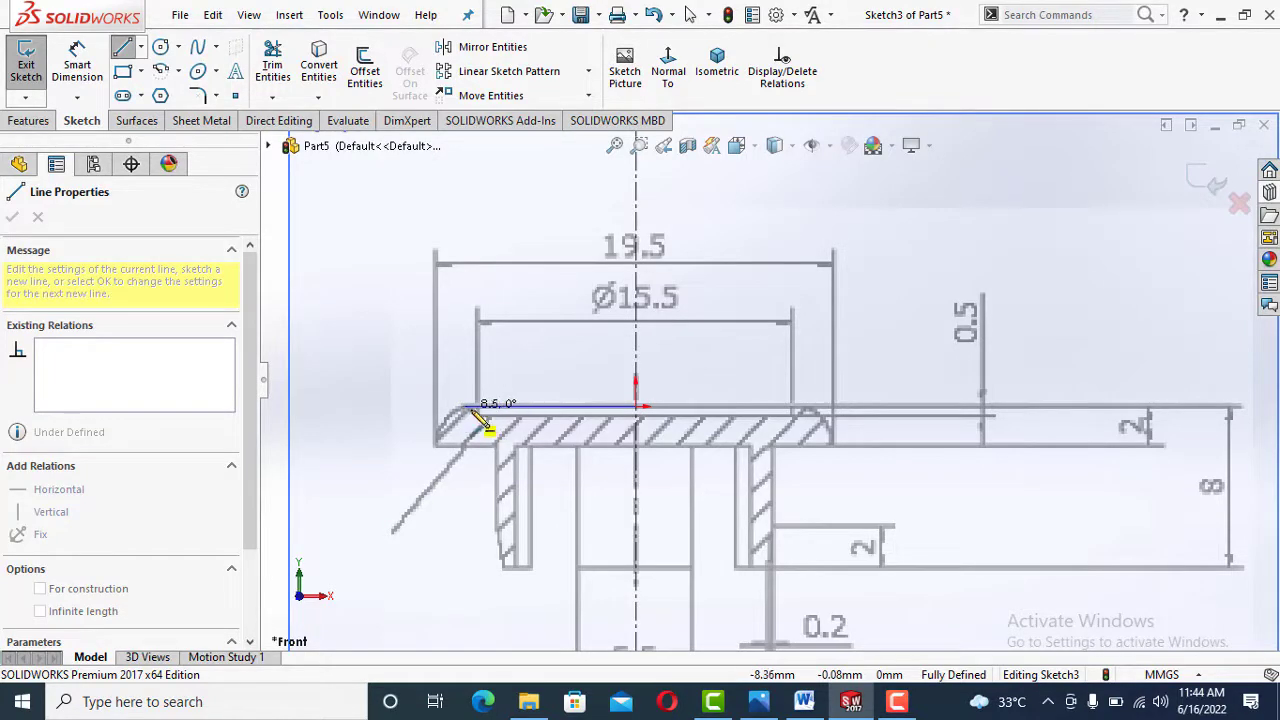
pyautogui.click(465, 409)
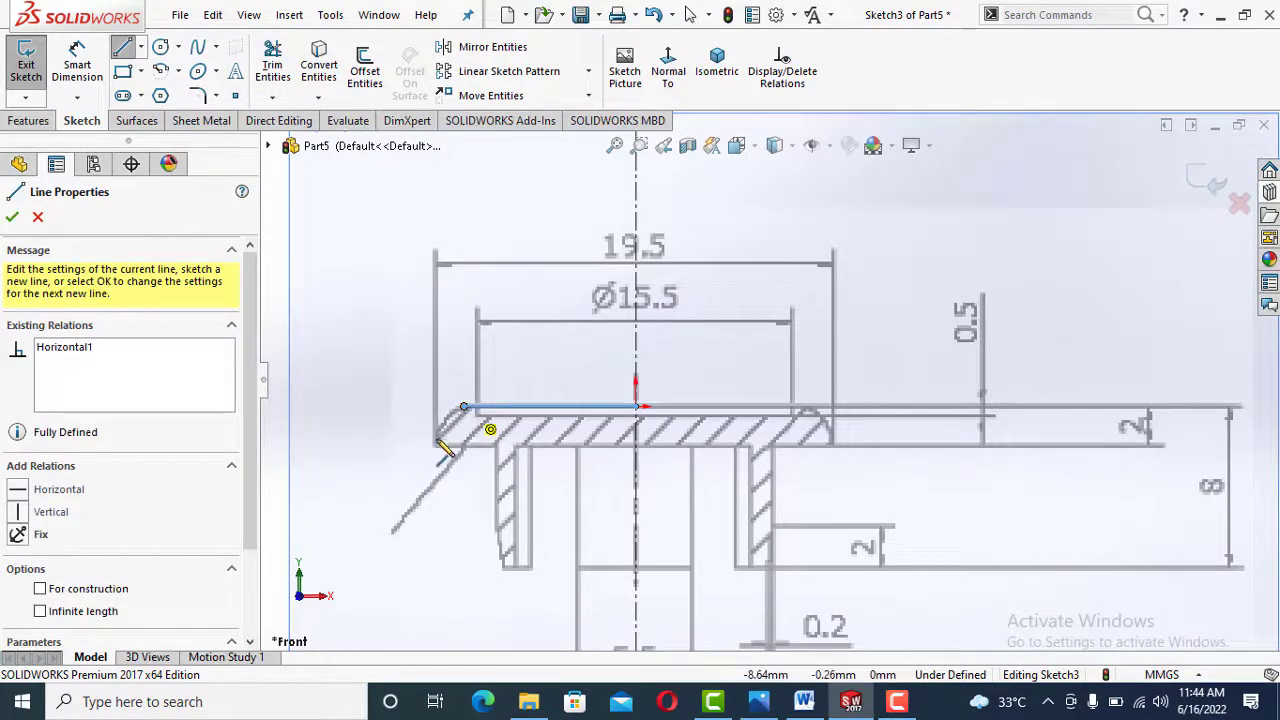
pyautogui.click(438, 446)
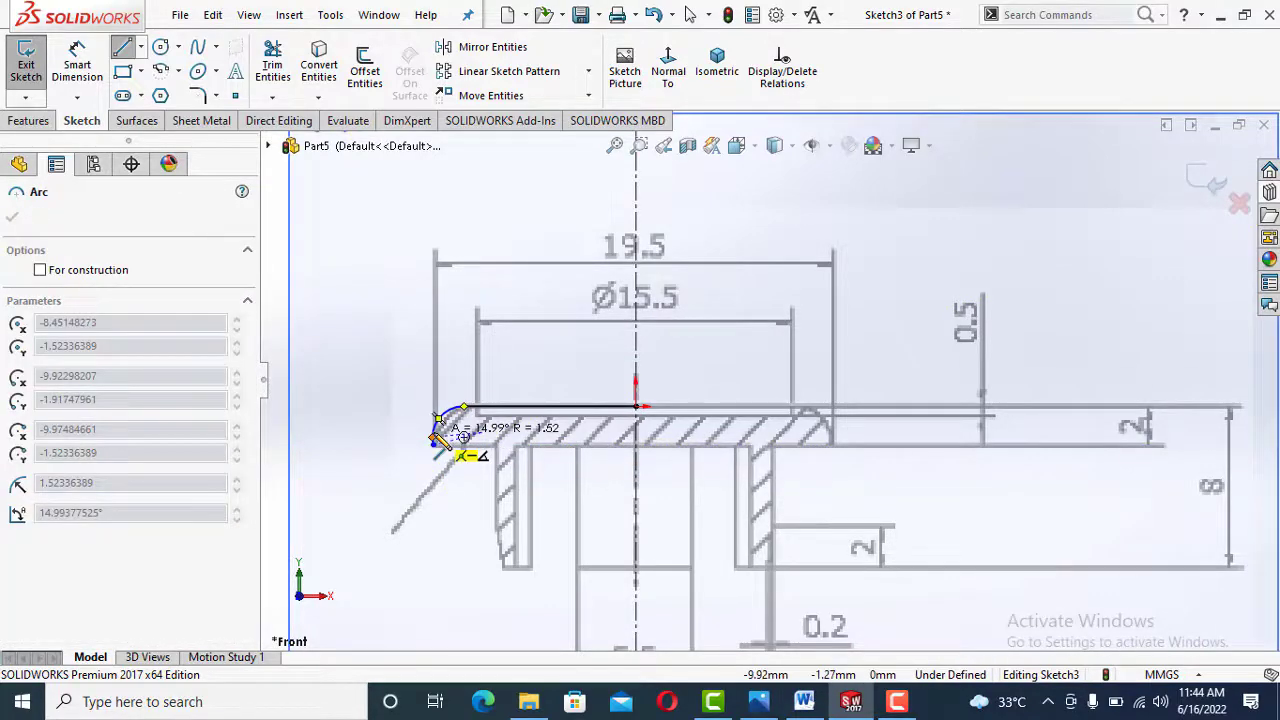
pyautogui.press('f')
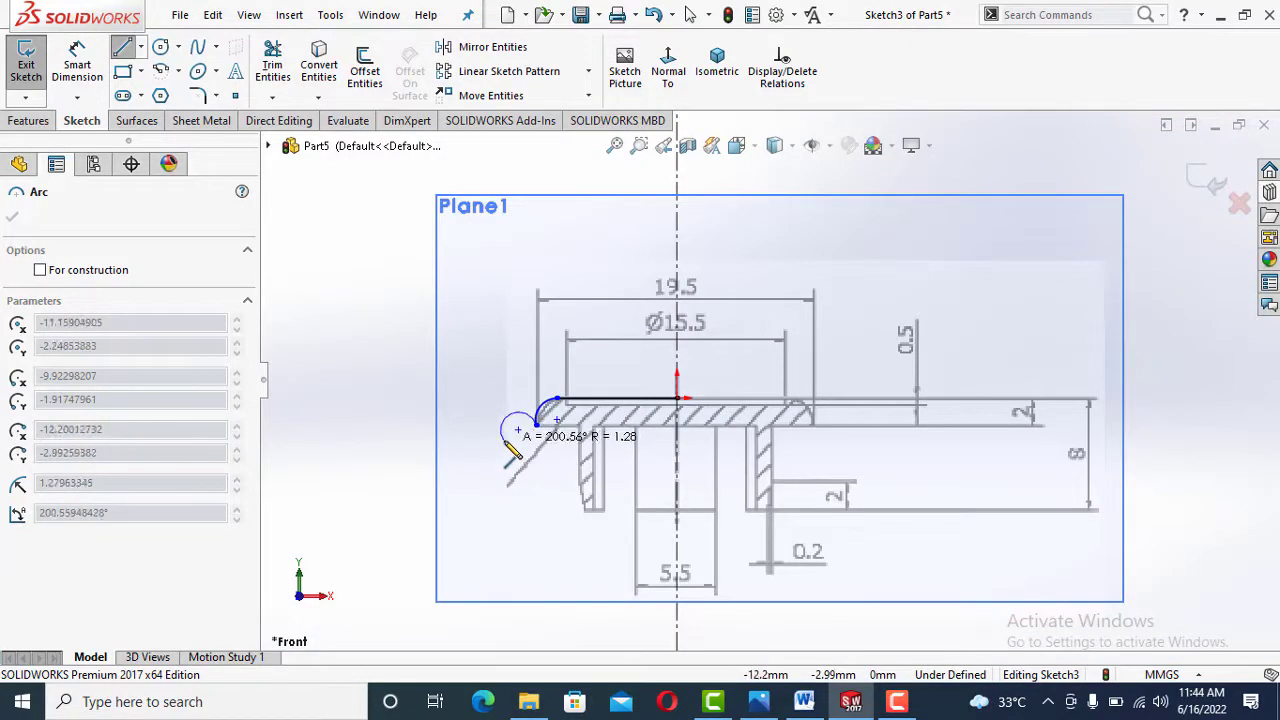
pyautogui.scroll(-4, 512, 450)
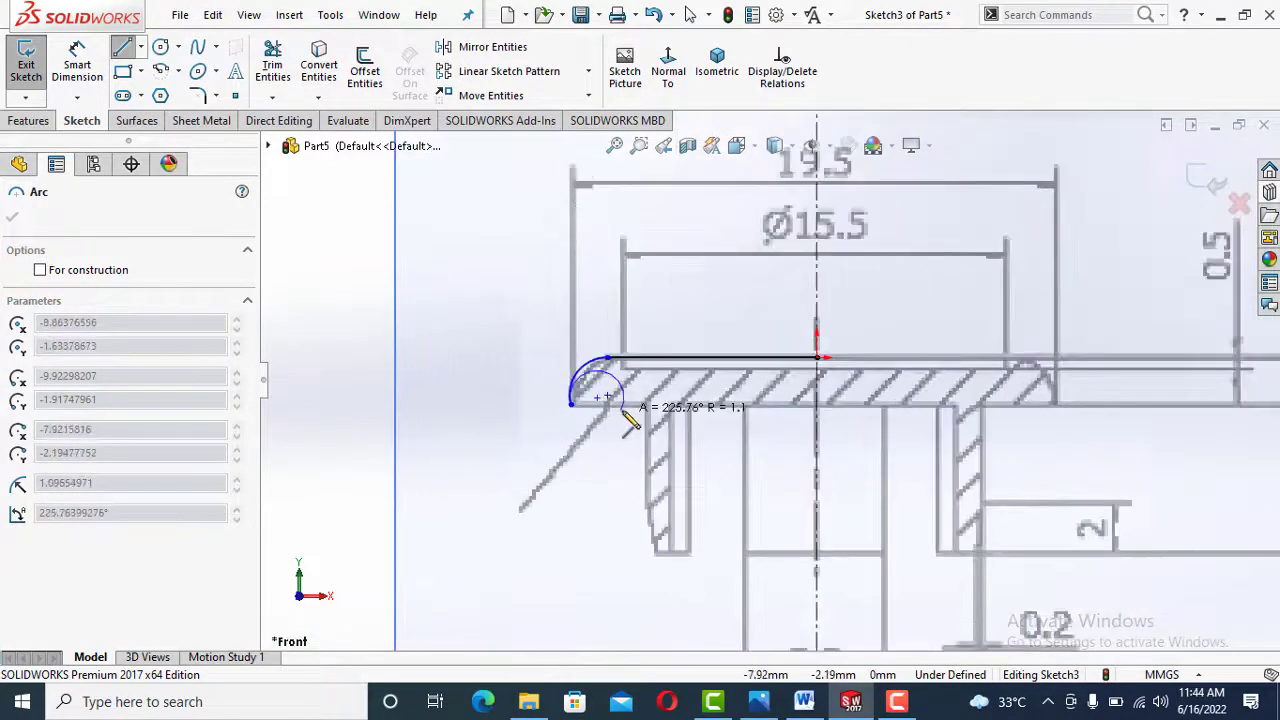
# Trace the flange underside, the skirt's outer wall with its tapered end, the skirt's bottom and inner wall, and the underside to the centerline
pyautogui.click(570, 401)
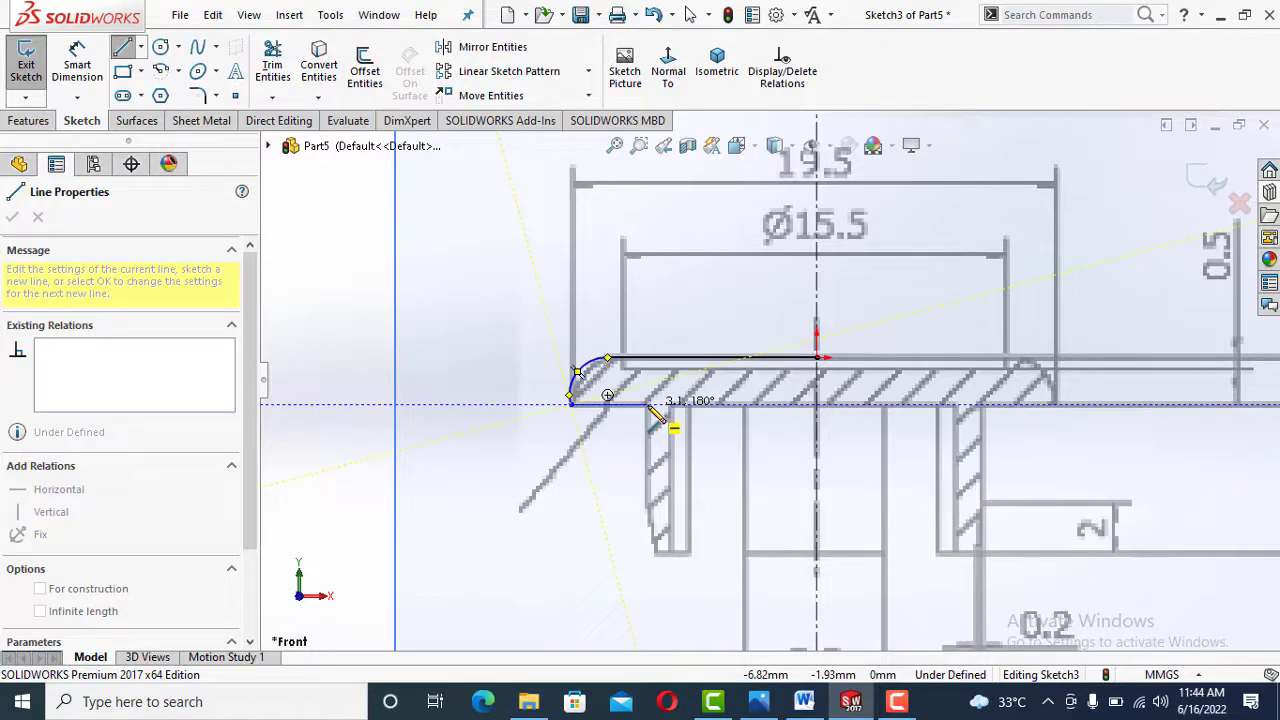
pyautogui.click(649, 401)
pyautogui.scroll(-1, 665, 522)
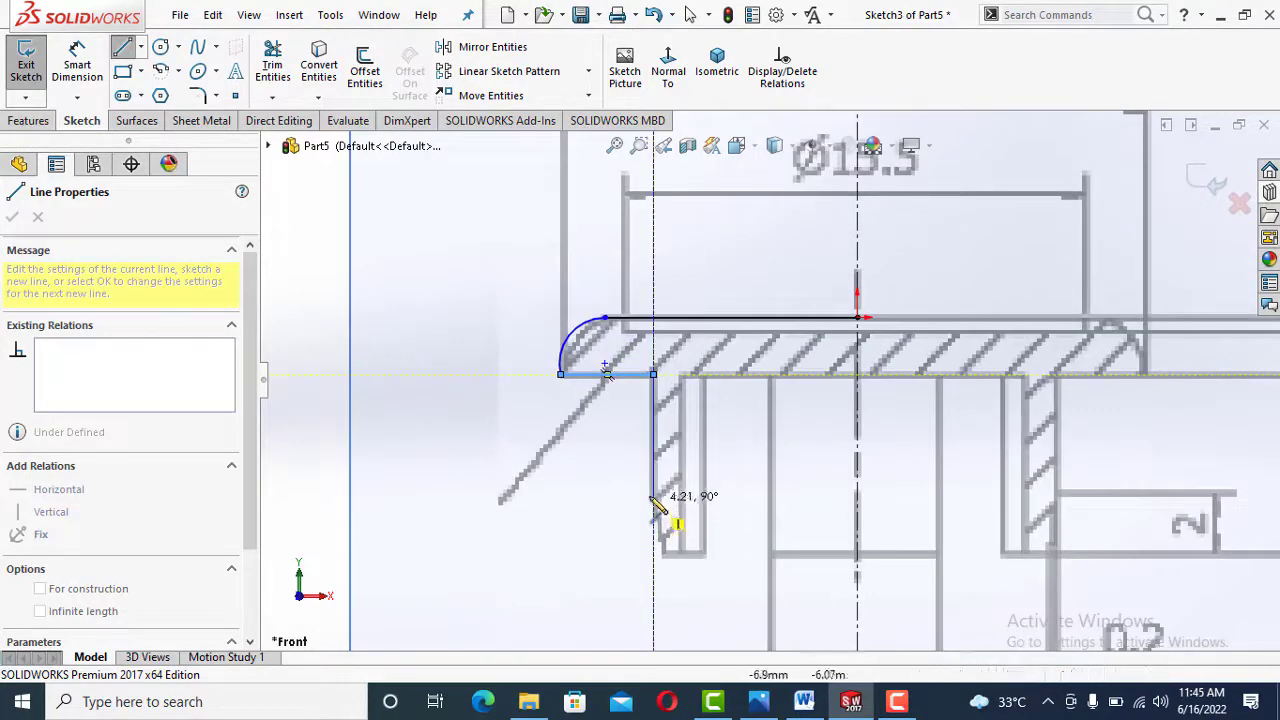
pyautogui.click(665, 555)
pyautogui.click(685, 555)
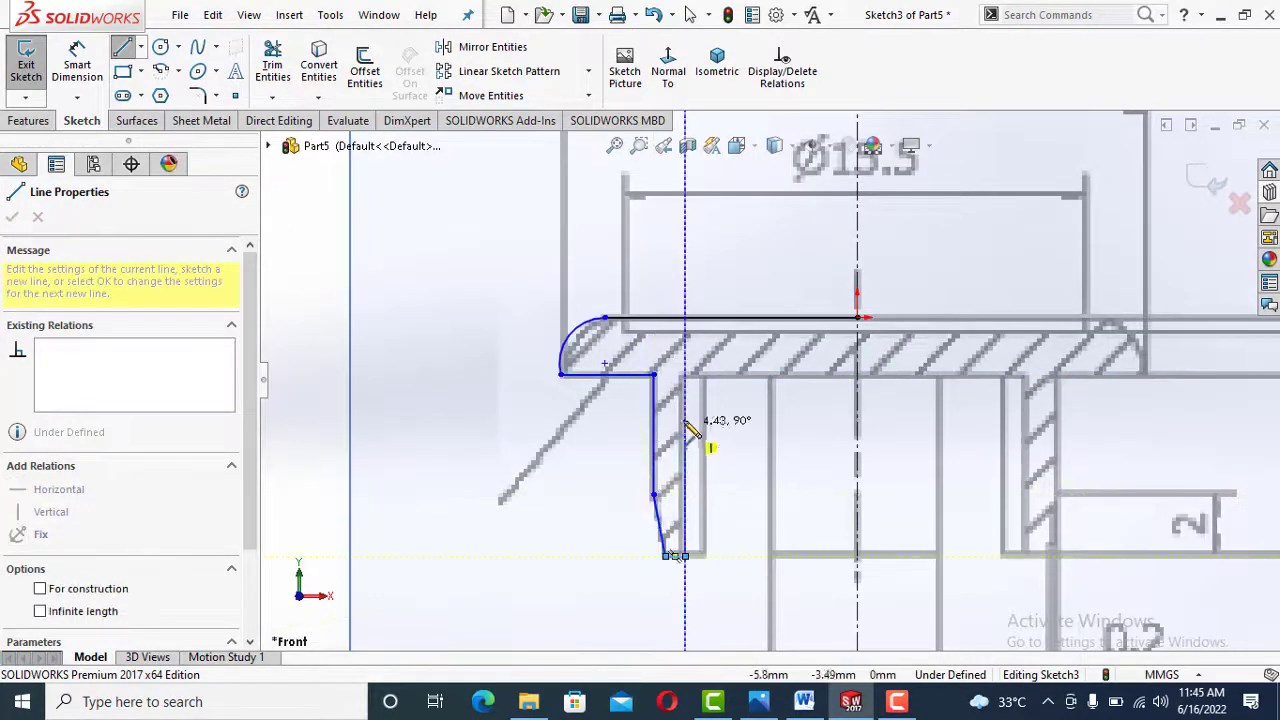
pyautogui.click(685, 375)
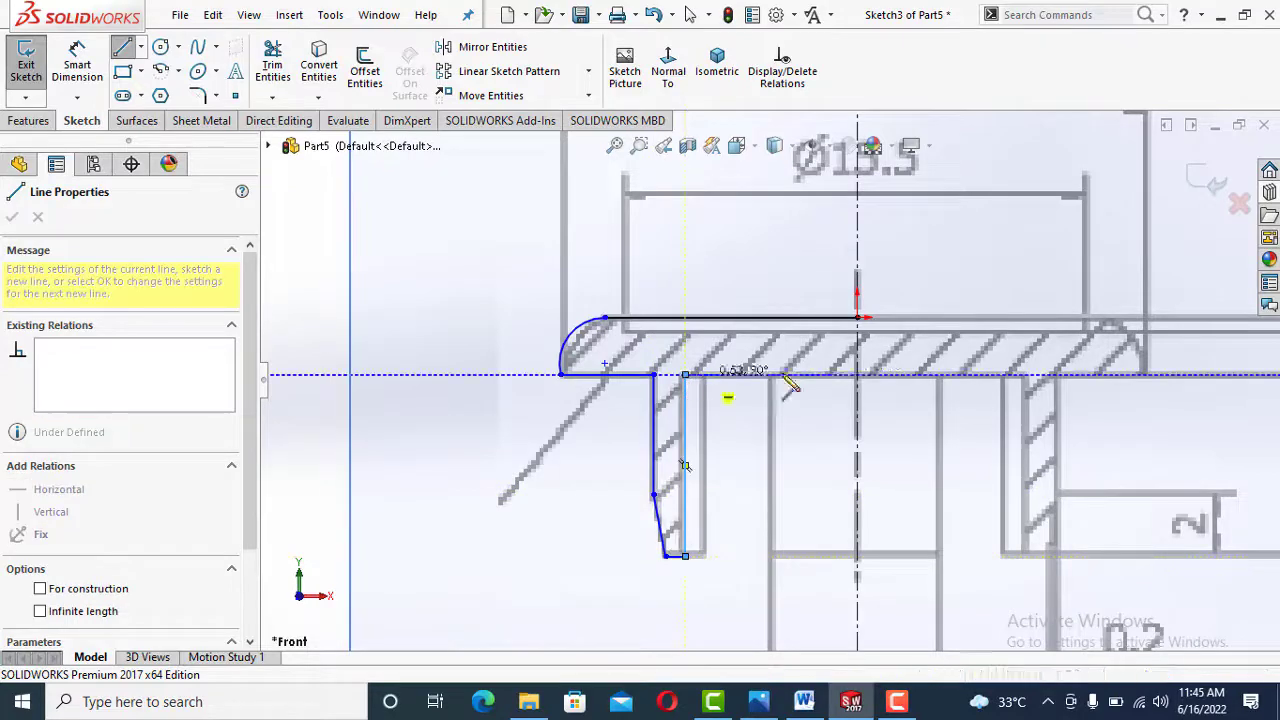
pyautogui.click(857, 376)
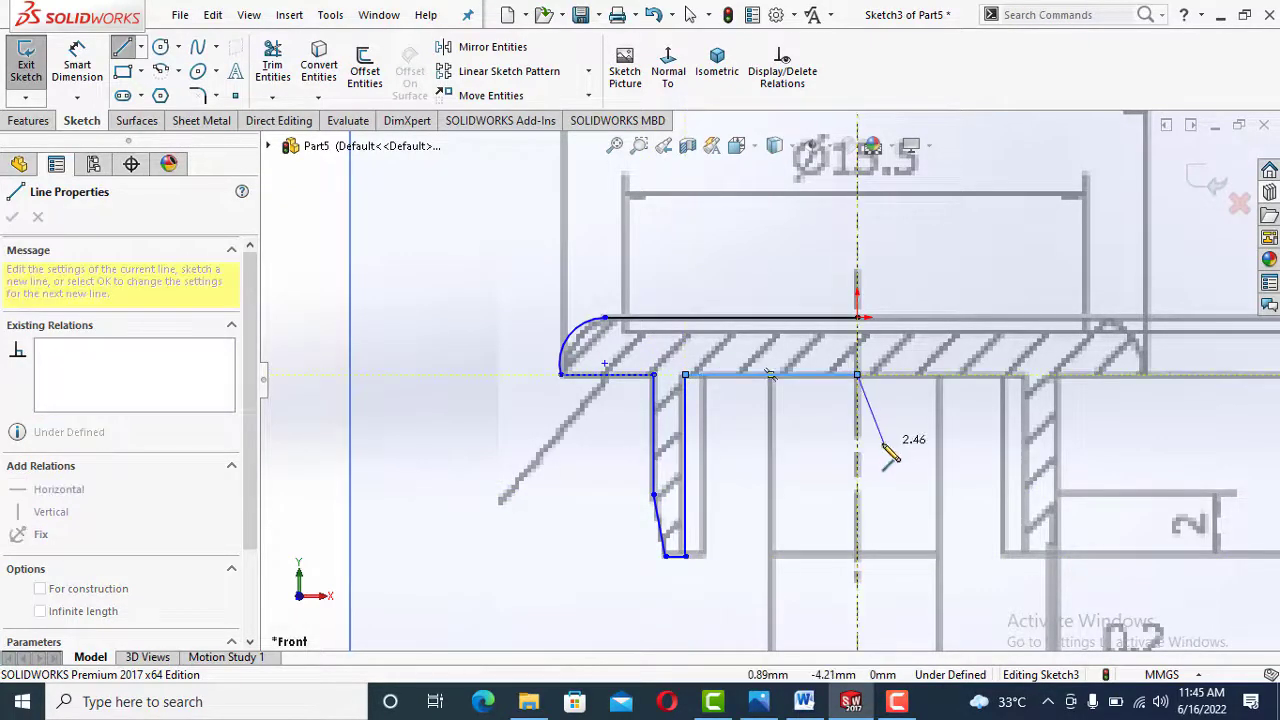
# Sketch the shallow top recess with a short vertical wall at the Ø15.5 extension line and a horizontal floor to the centerline
pyautogui.click(126, 52)
pyautogui.scroll(-2, 760, 265)
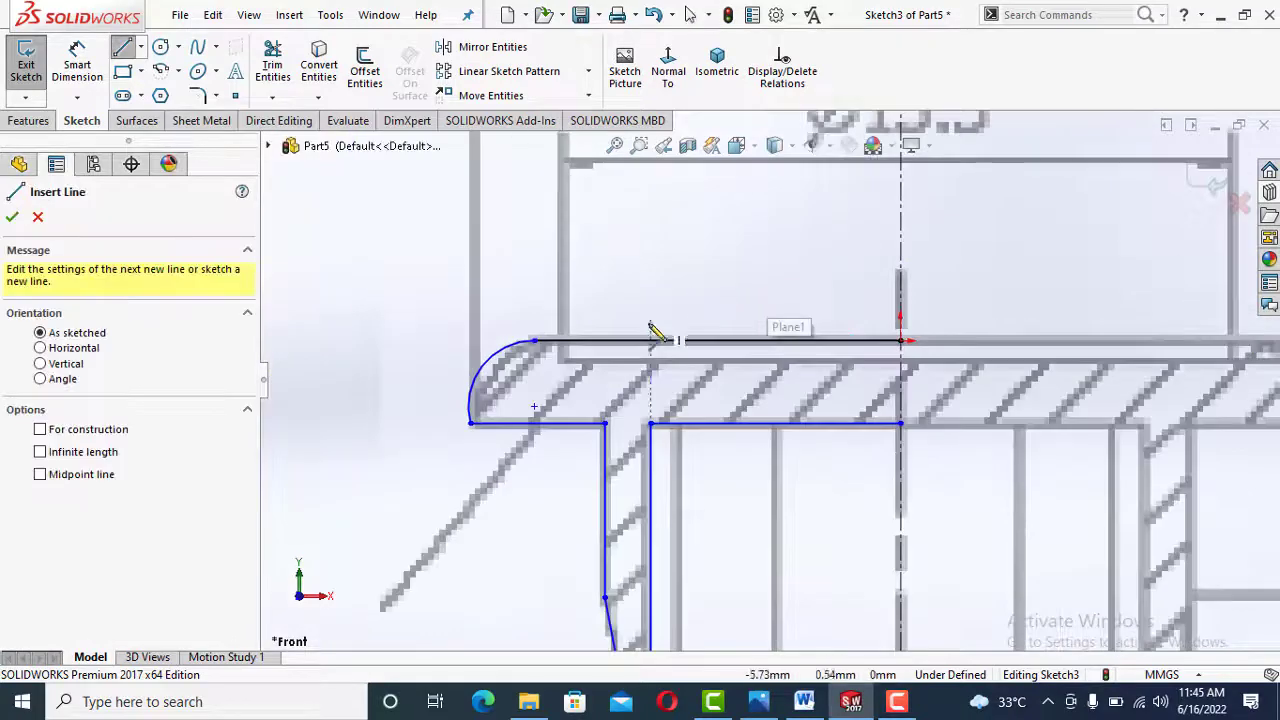
pyautogui.click(563, 343)
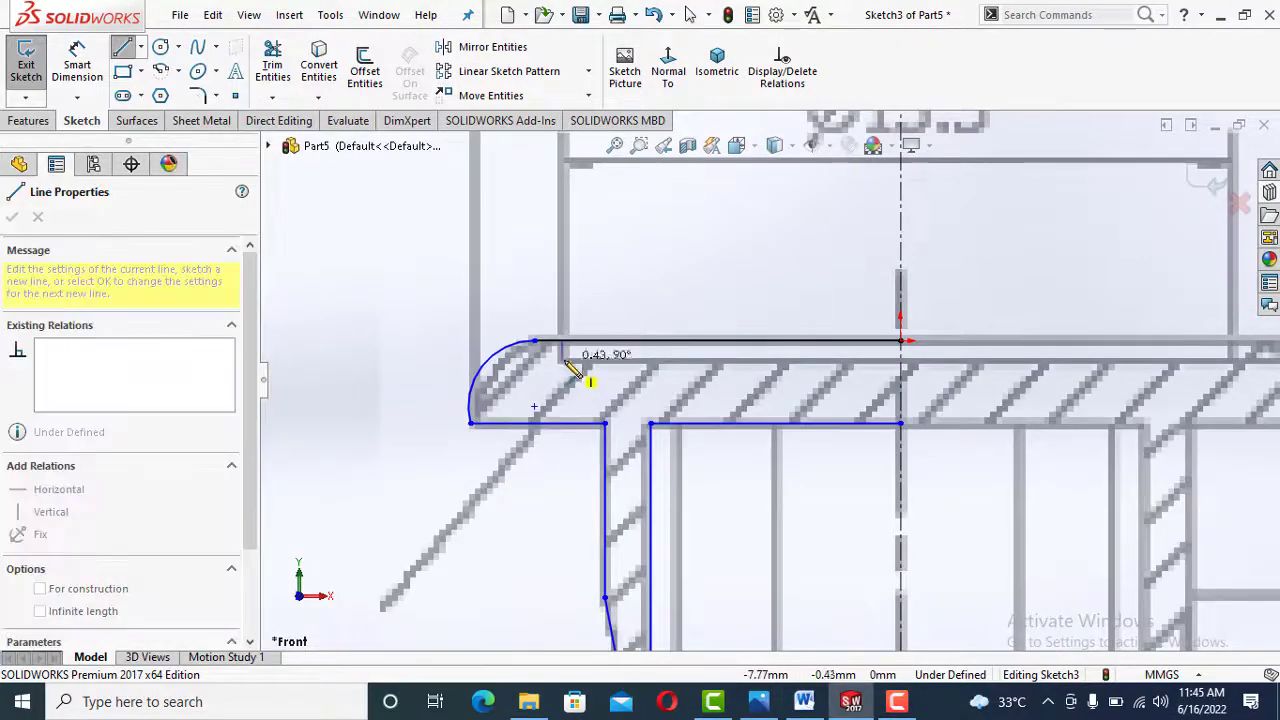
pyautogui.click(901, 363)
pyautogui.press('Escape')
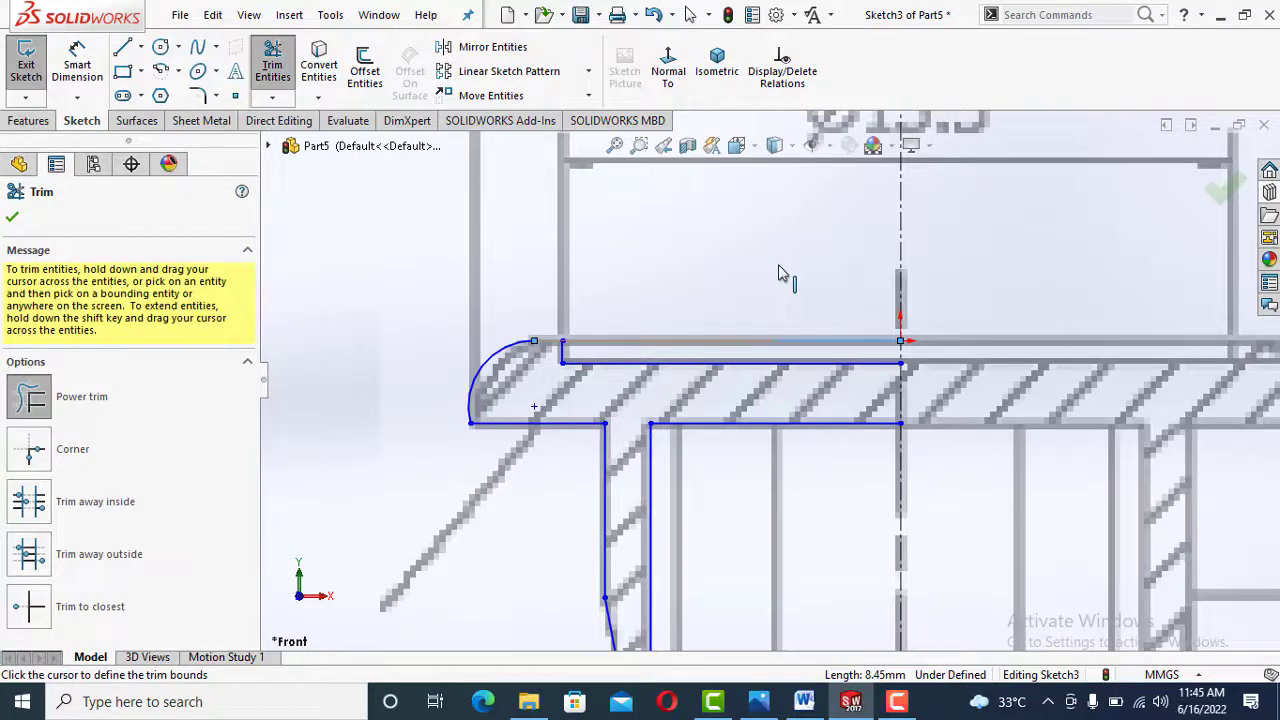
# Trim the top line over the recess and shift the recess floor to about 0.47 mm below the origin
pyautogui.moveTo(783, 299); pyautogui.dragTo(760, 341)
pyautogui.press('Escape')
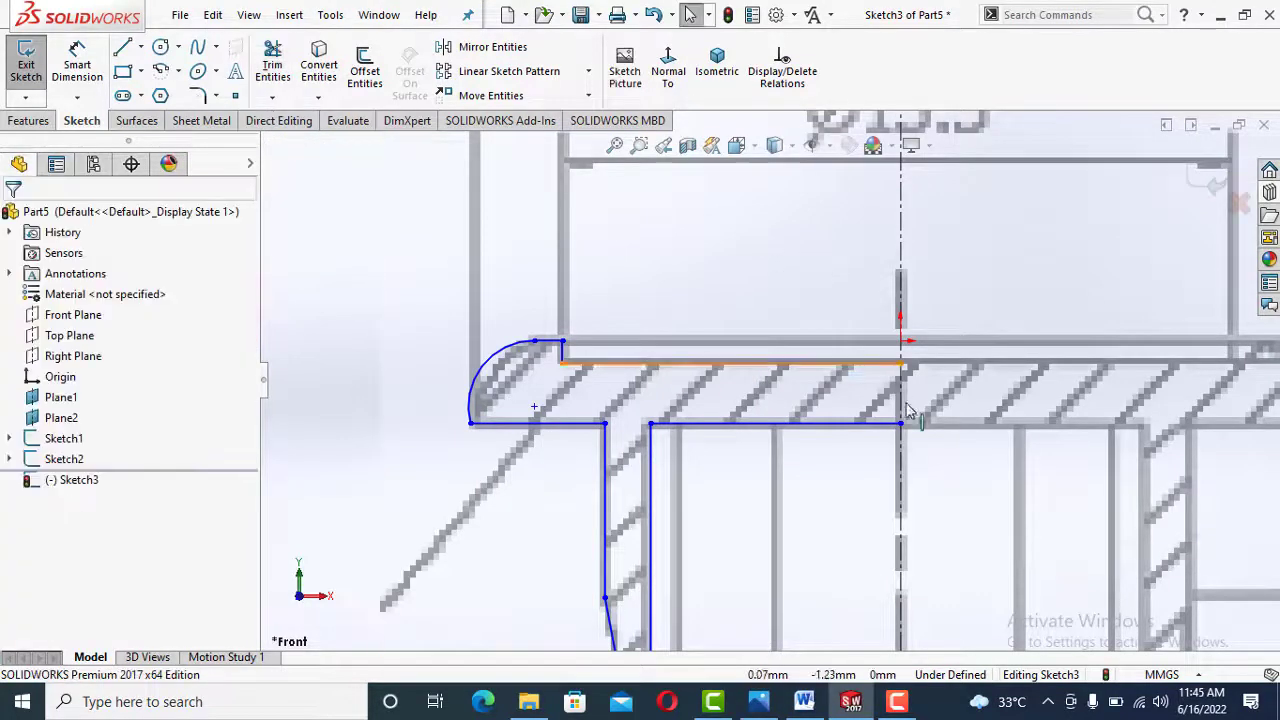
pyautogui.click(901, 364)
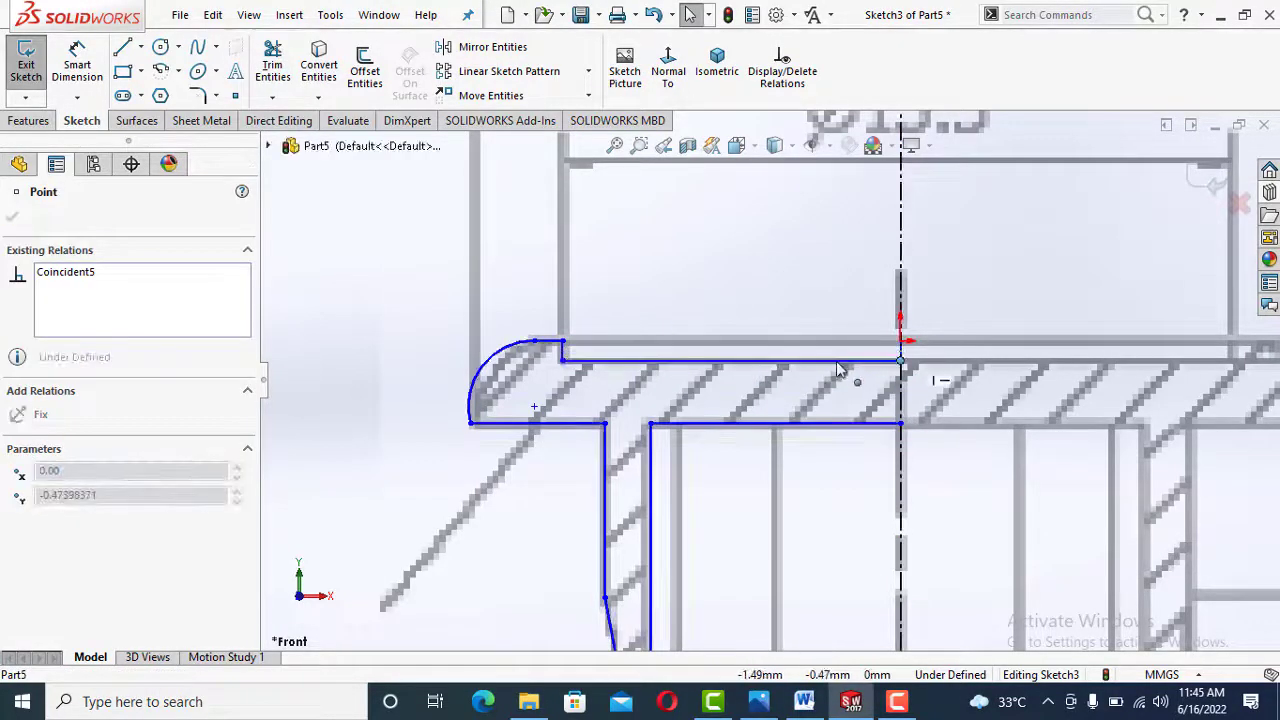
pyautogui.scroll(3, 829, 440)
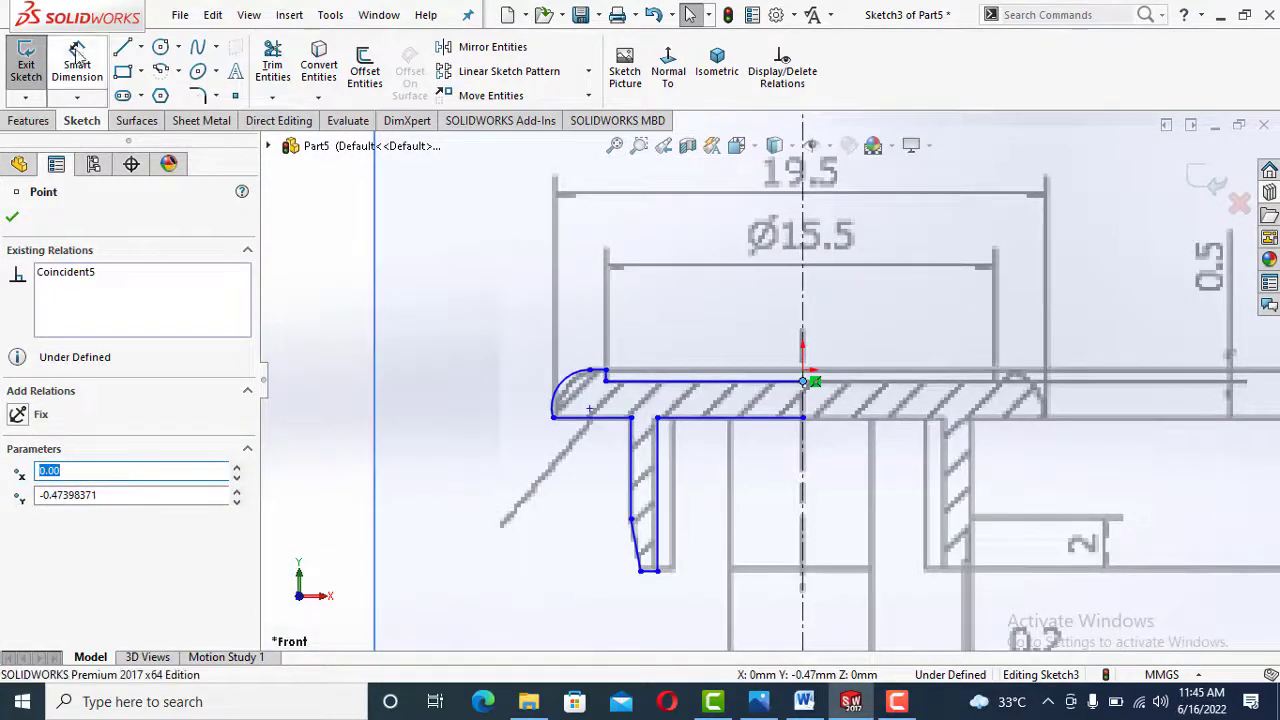
pyautogui.press('Escape')
pyautogui.scroll(-4, 680, 380)
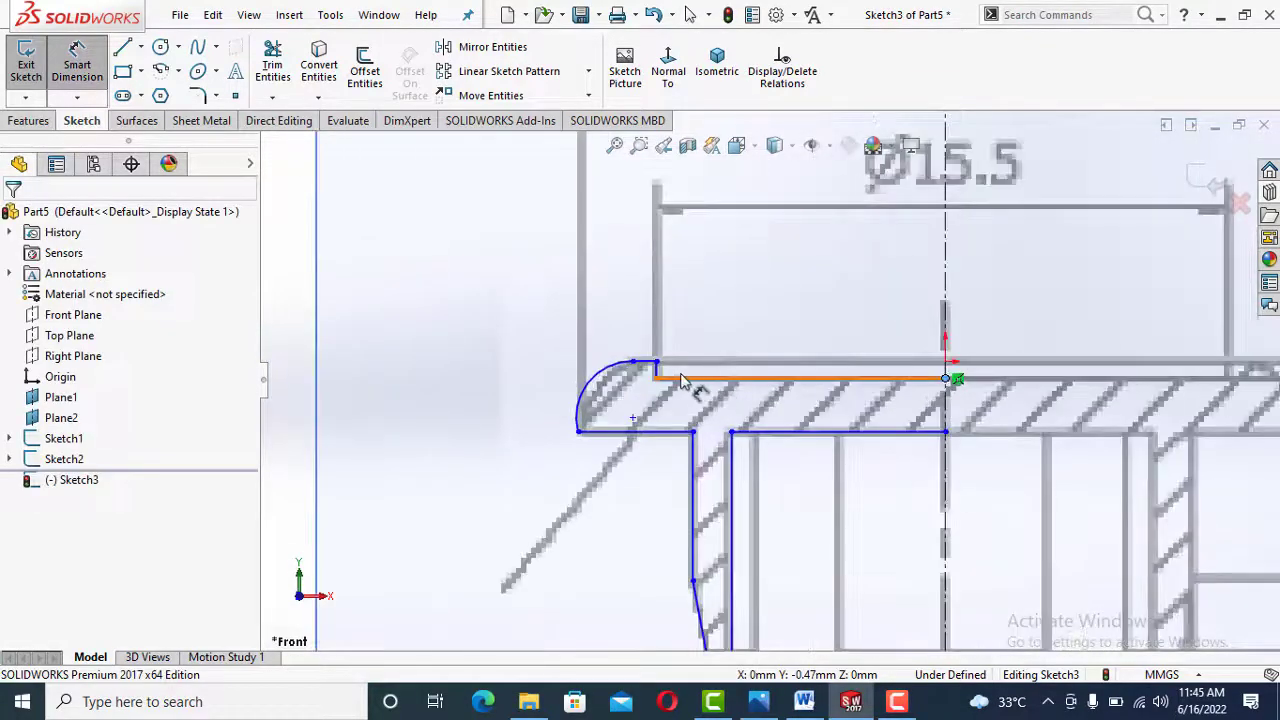
pyautogui.click(655, 370)
pyautogui.click(946, 302)
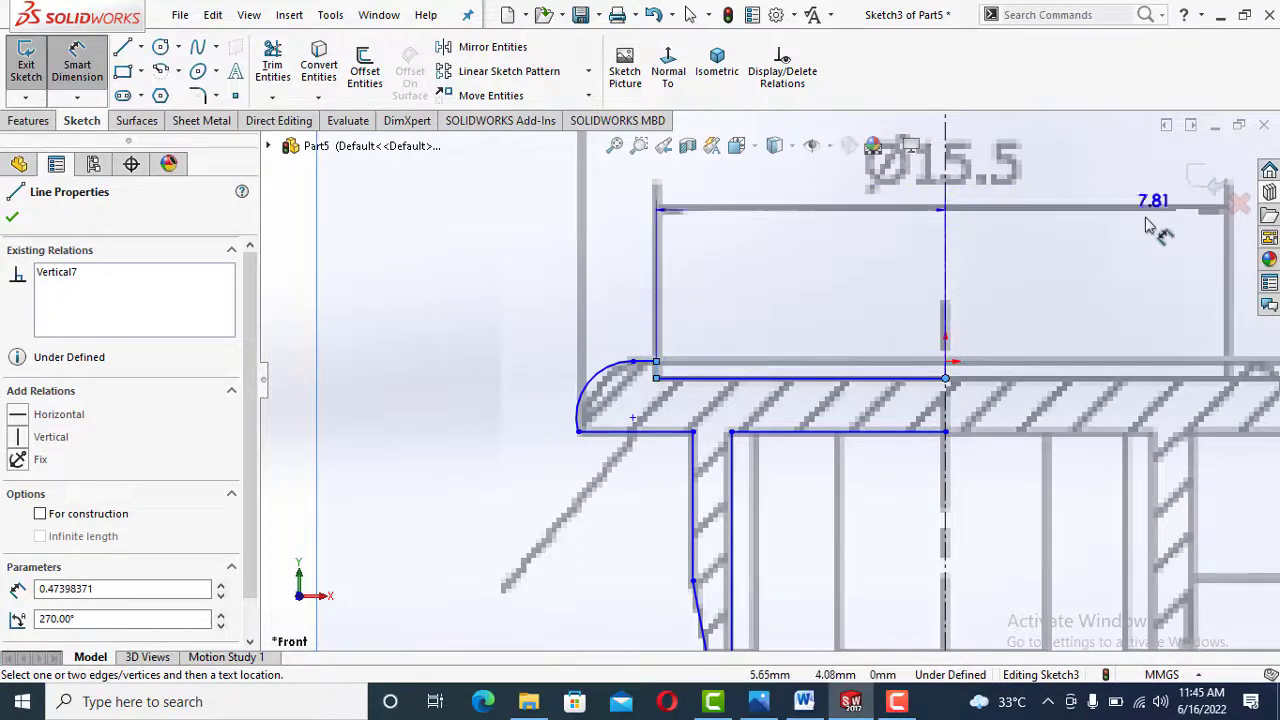
pyautogui.press('Escape')
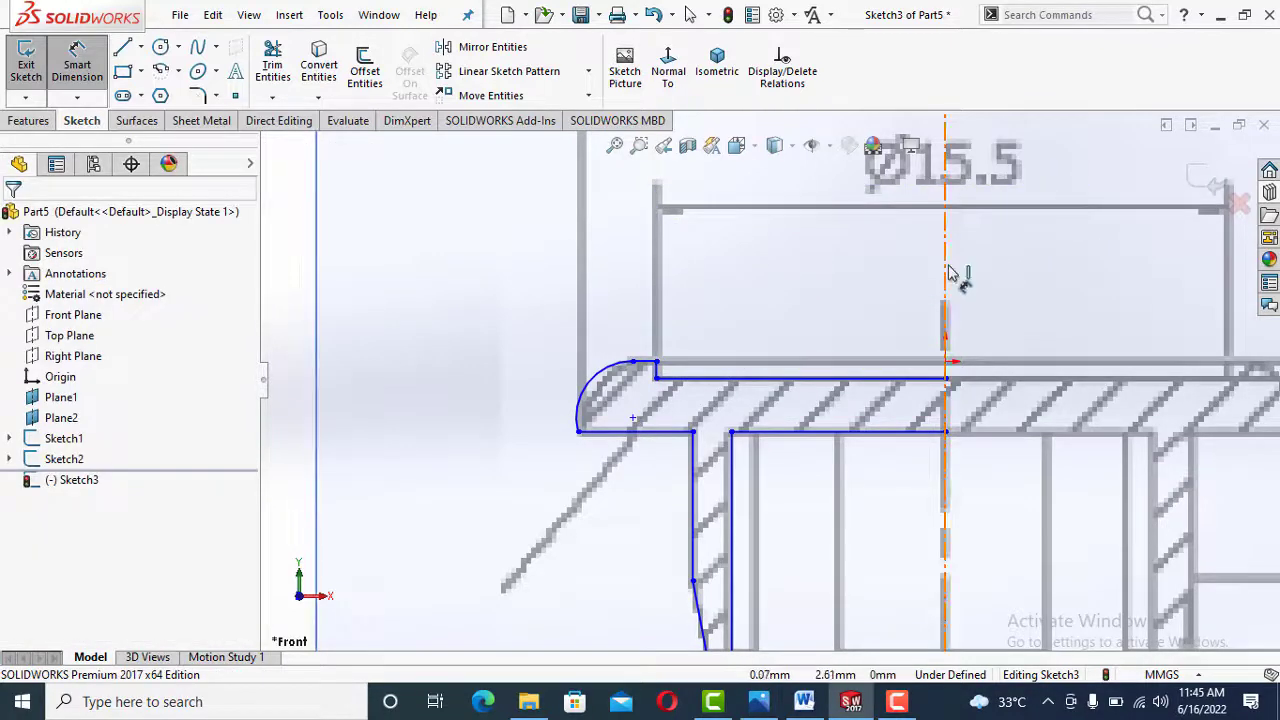
# Dimension the recess wall about the centerline as a 15.5 mm diameter
pyautogui.click(656, 370)
pyautogui.click(946, 300)
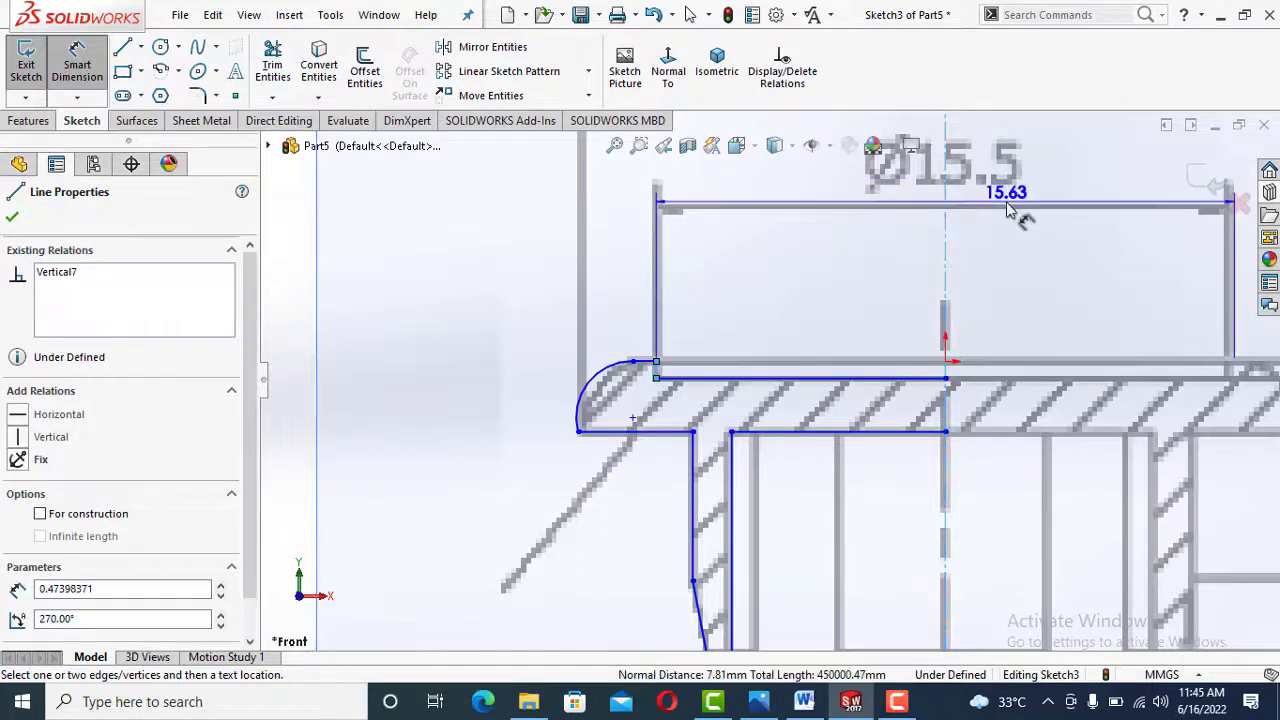
pyautogui.click(1010, 210)
pyautogui.write('15.5')
pyautogui.press('Return')
# Dimension the rim's outer lower corner about the centerline as a 19.5 mm diameter
pyautogui.scroll(1, 905, 366)
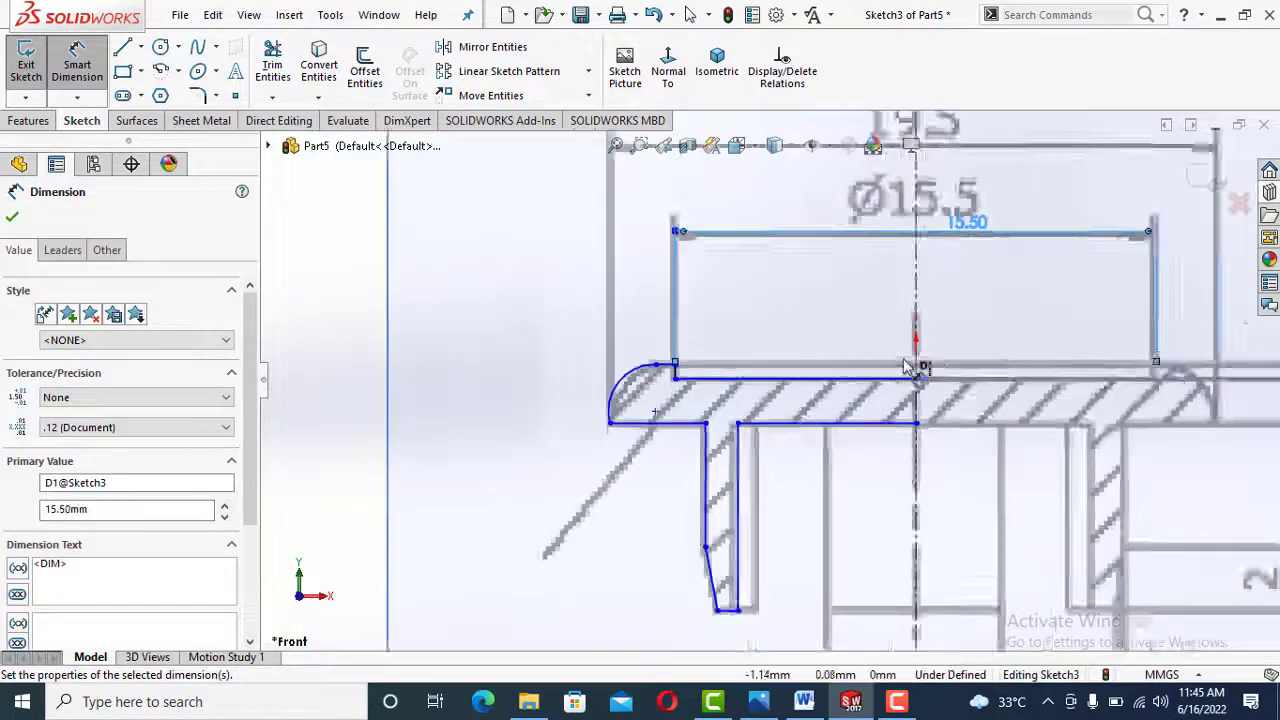
pyautogui.scroll(1, 905, 366)
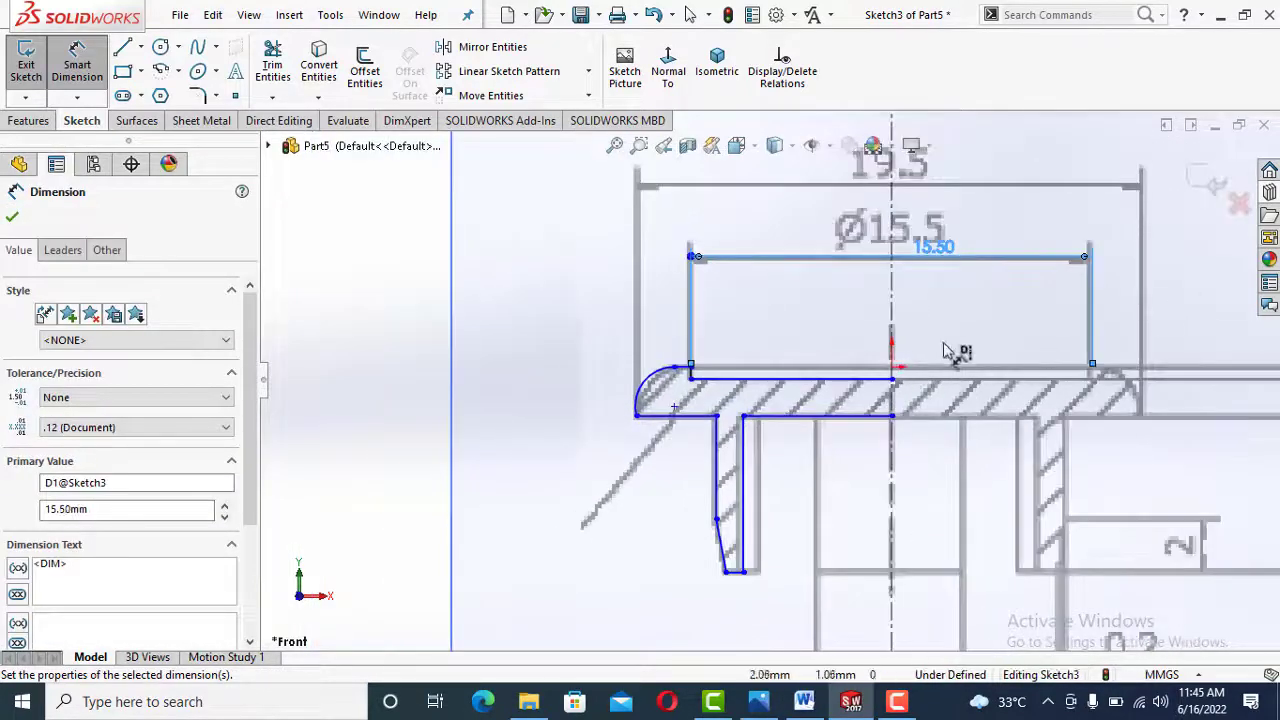
pyautogui.click(637, 416)
pyautogui.click(892, 390)
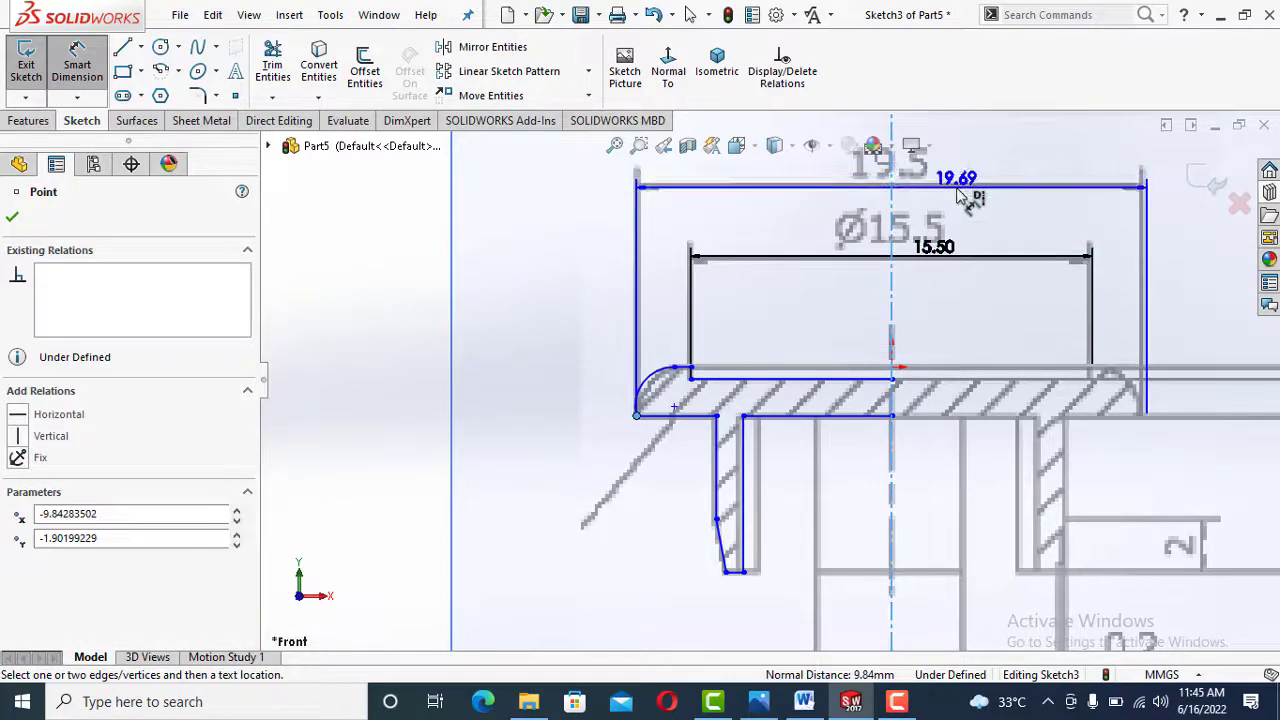
pyautogui.click(958, 196)
pyautogui.write('19.5')
pyautogui.press('Return')
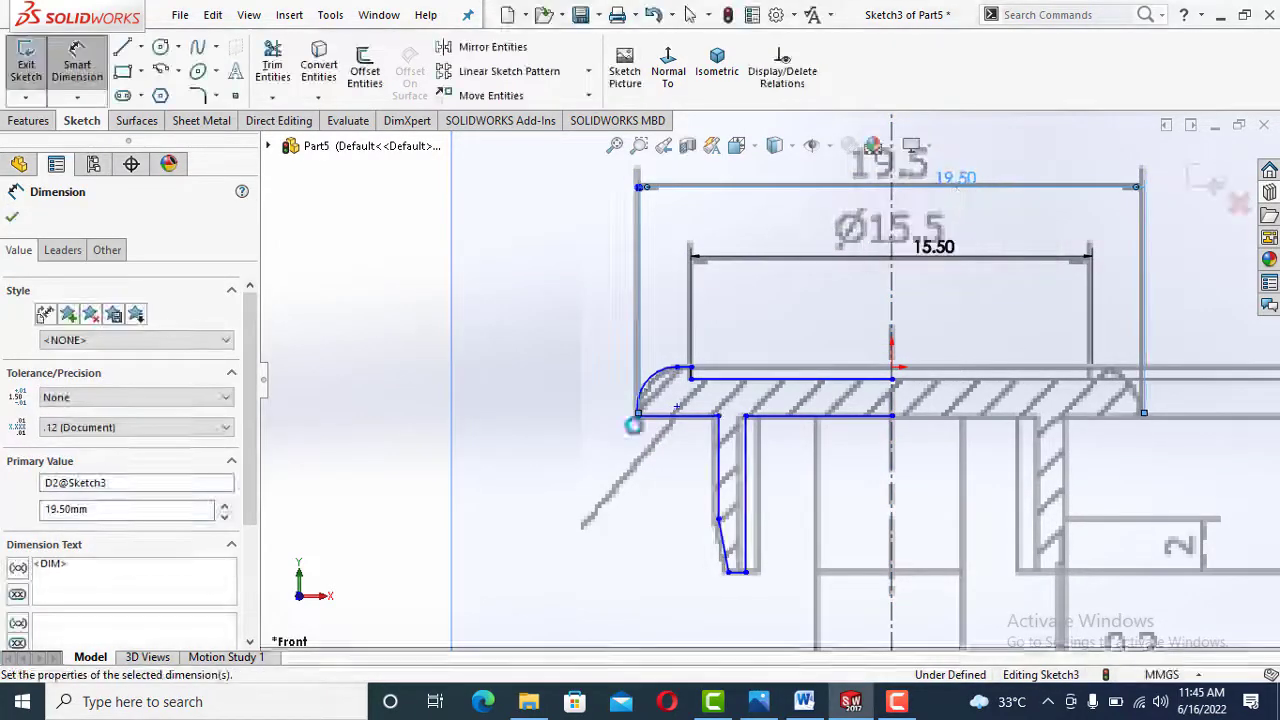
# Make the rim arc's center point coincident with the flange's lower horizontal line
pyautogui.scroll(-2, 630, 475)
pyautogui.click(716, 379)
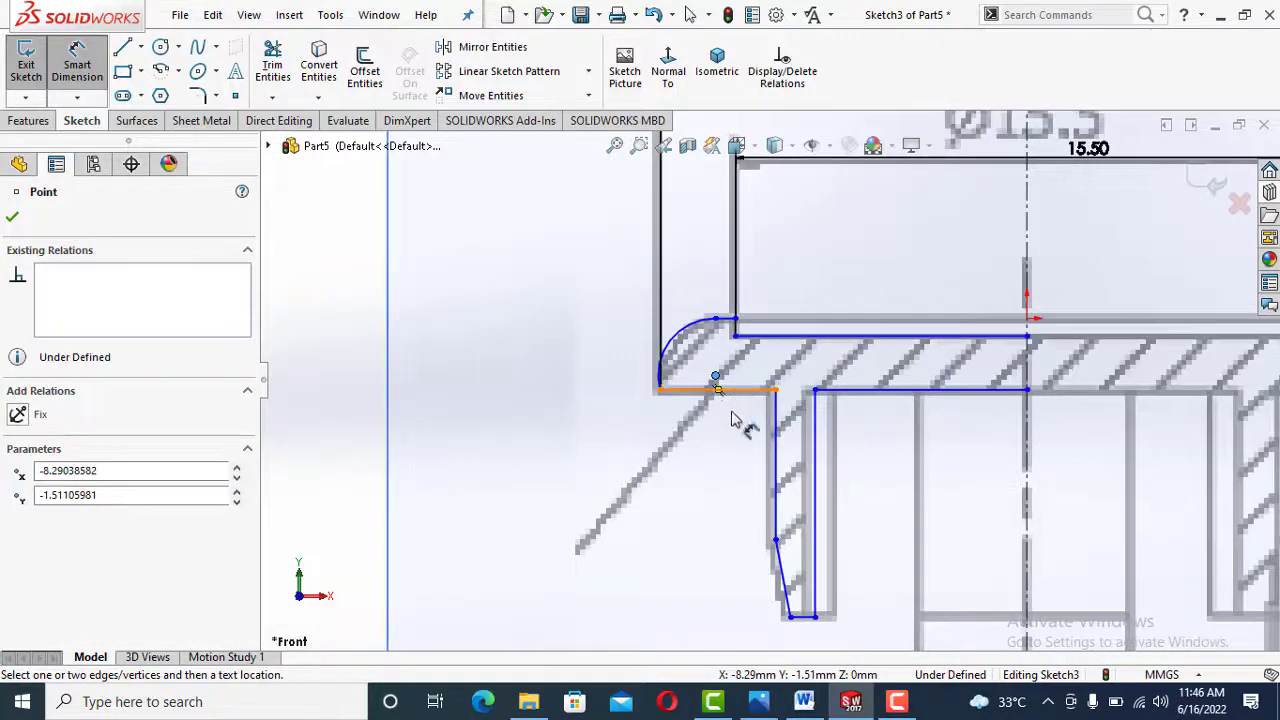
pyautogui.press('Escape')
pyautogui.click(716, 376)
pyautogui.keyDown('ctrl'); pyautogui.click(745, 391); pyautogui.keyUp('ctrl')
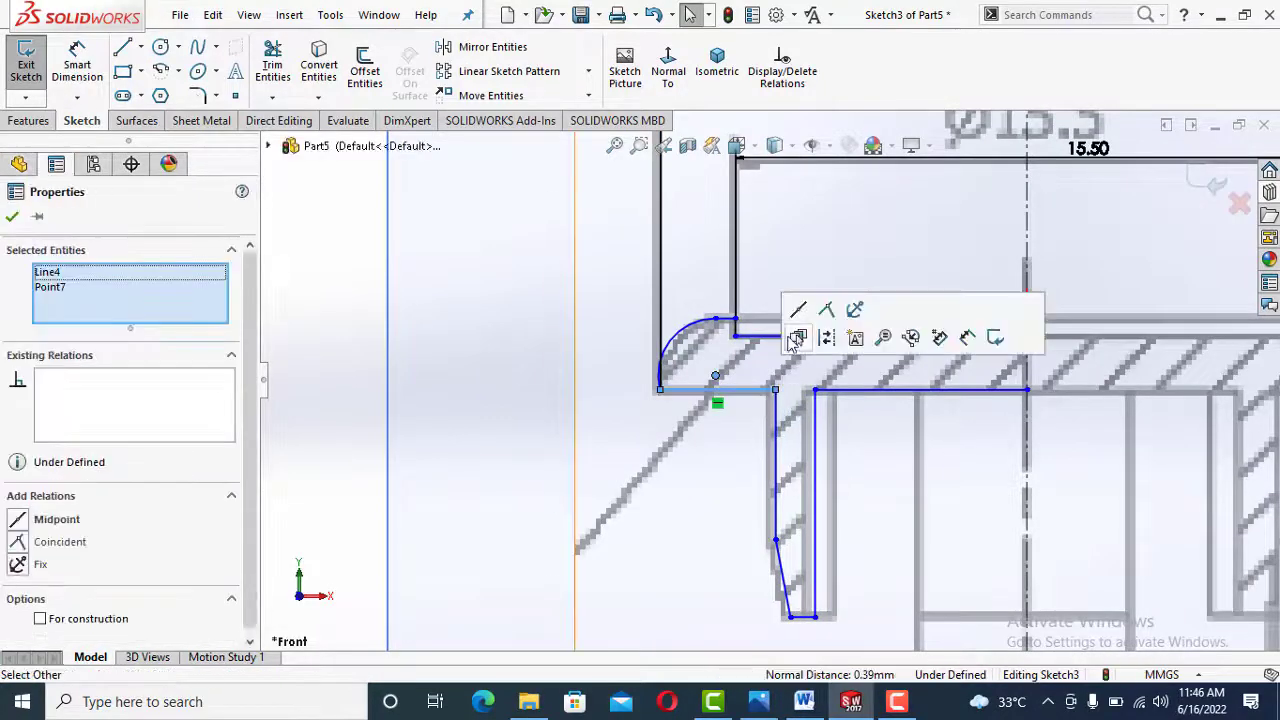
pyautogui.click(826, 310)
# Move the short top line of the rim up to the upper edge of the cap in the reference picture
pyautogui.scroll(2, 743, 497)
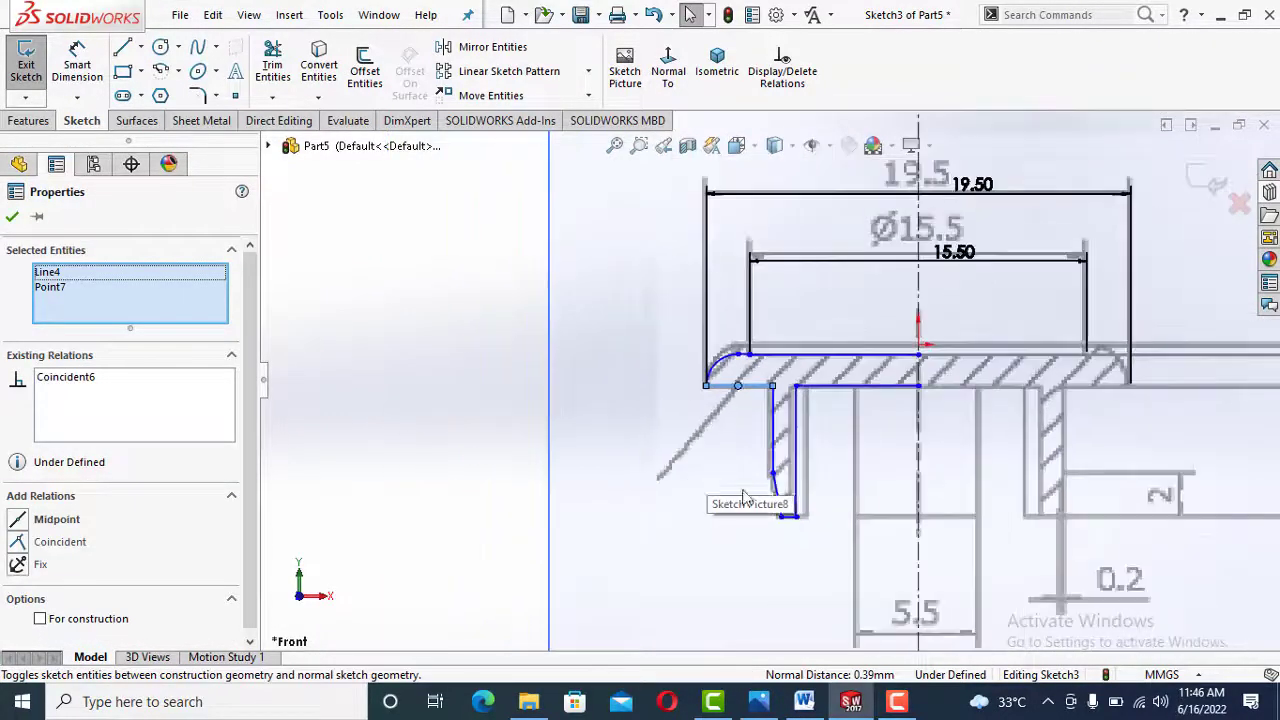
pyautogui.scroll(3, 900, 450)
pyautogui.scroll(-3, 901, 410)
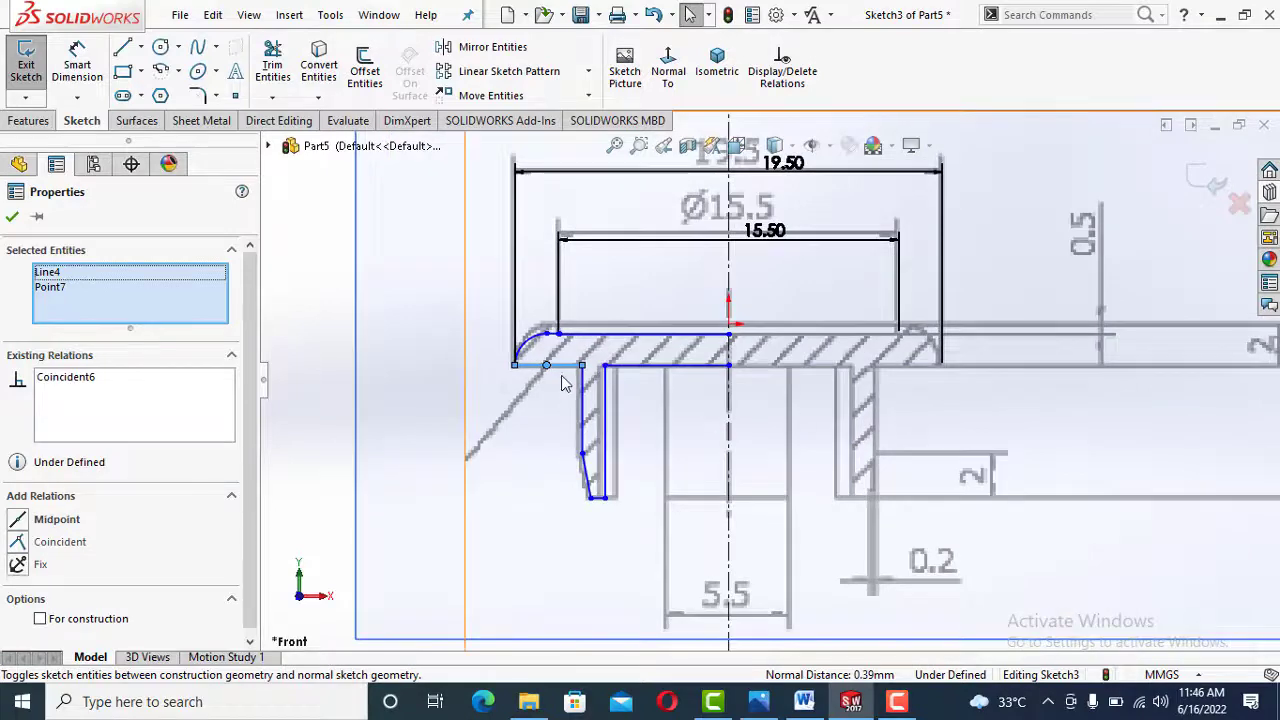
pyautogui.scroll(-3, 511, 373)
pyautogui.press('Escape')
pyautogui.click(575, 303)
pyautogui.press('Escape')
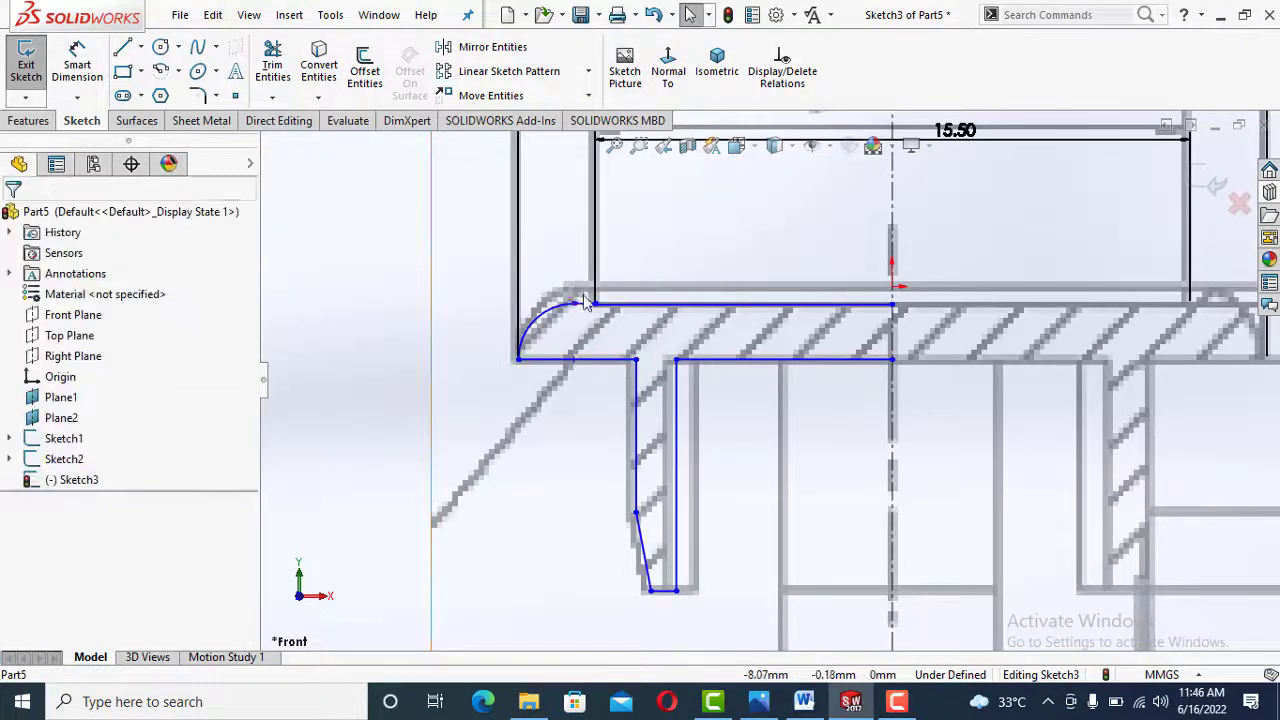
pyautogui.moveTo(586, 303); pyautogui.dragTo(585, 285)
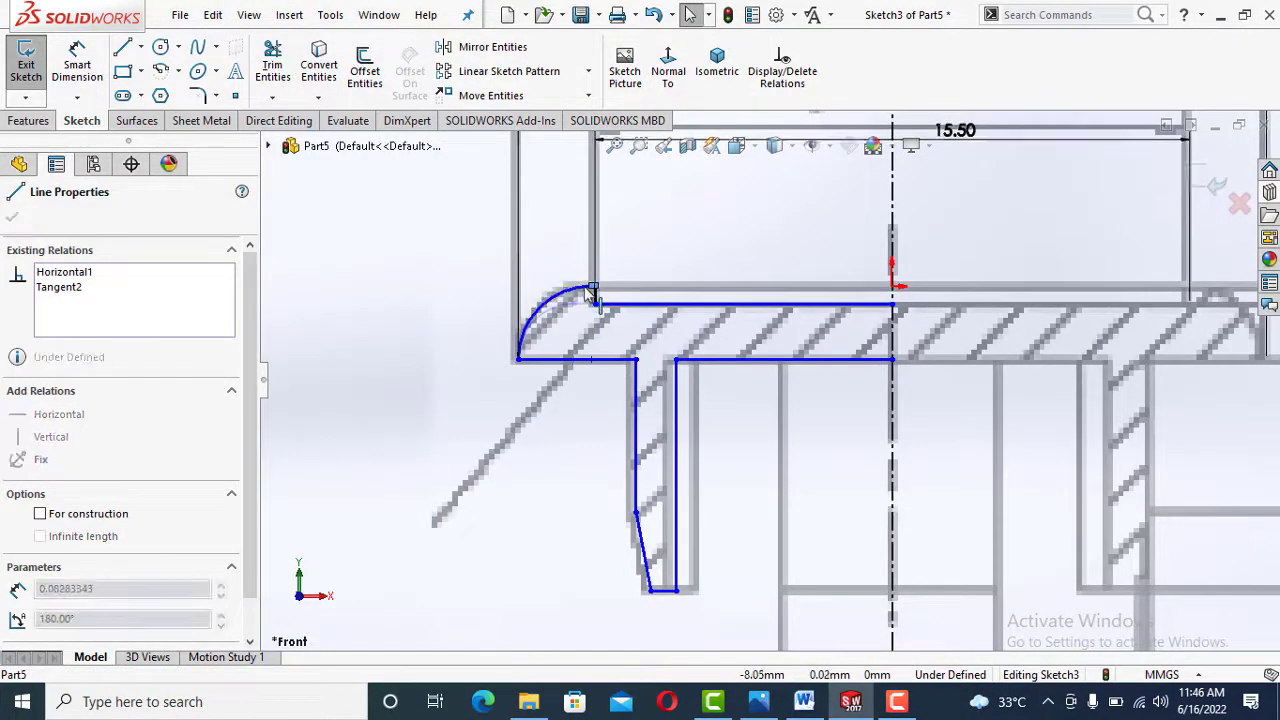
# Dimension the recess floor line at a vertical distance of 0.5 mm from the origin
pyautogui.scroll(2, 886, 266)
pyautogui.scroll(-1, 937, 286)
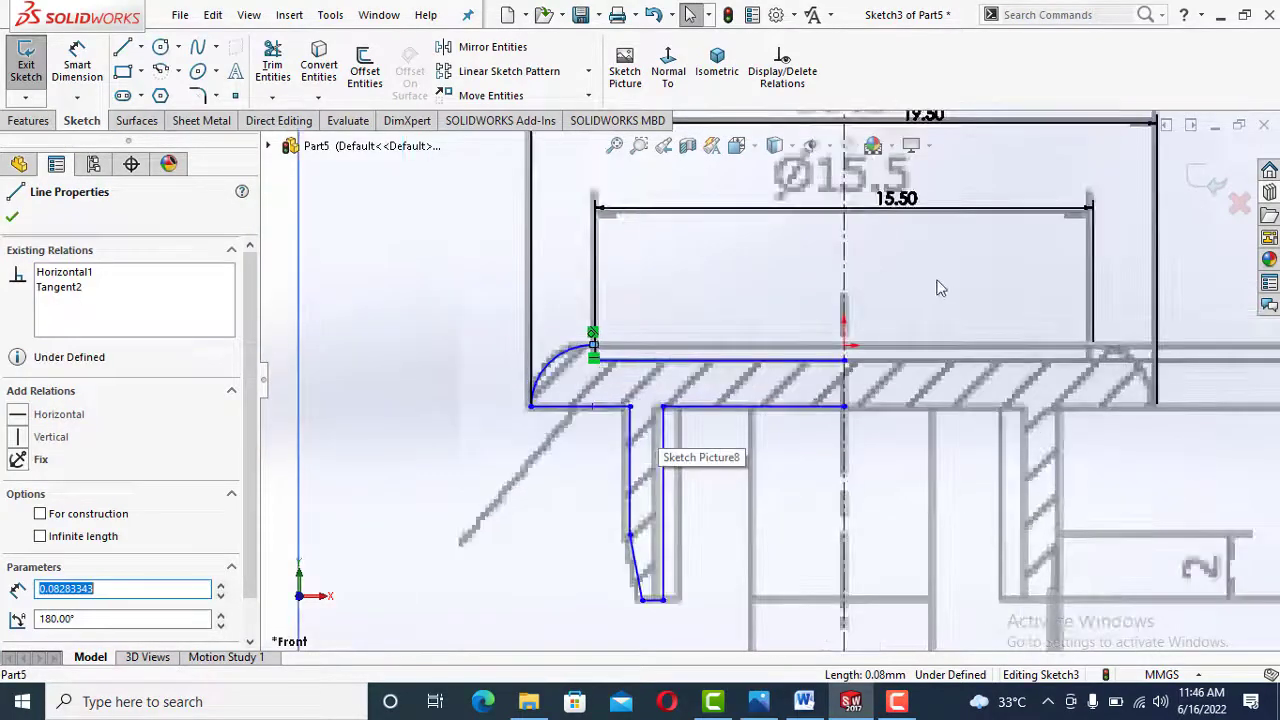
pyautogui.press('Escape')
pyautogui.scroll(-1, 970, 312)
pyautogui.scroll(3, 968, 312)
pyautogui.scroll(-2, 997, 395)
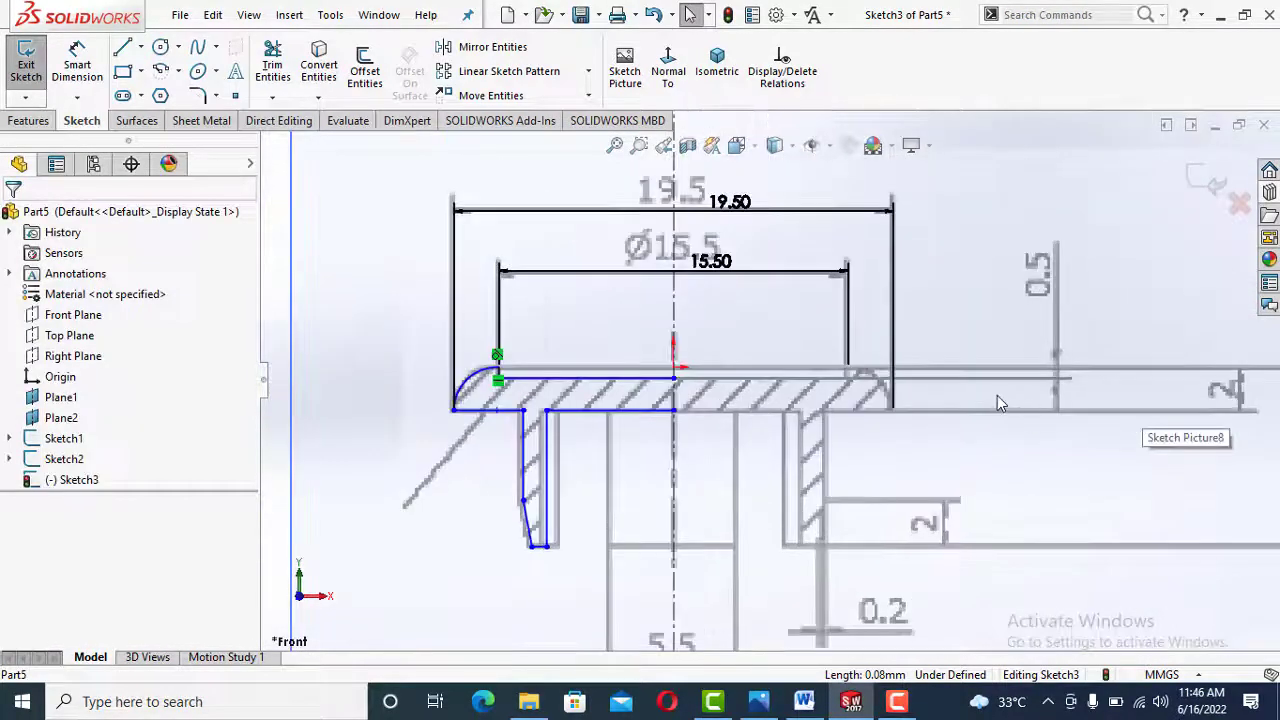
pyautogui.click(77, 65)
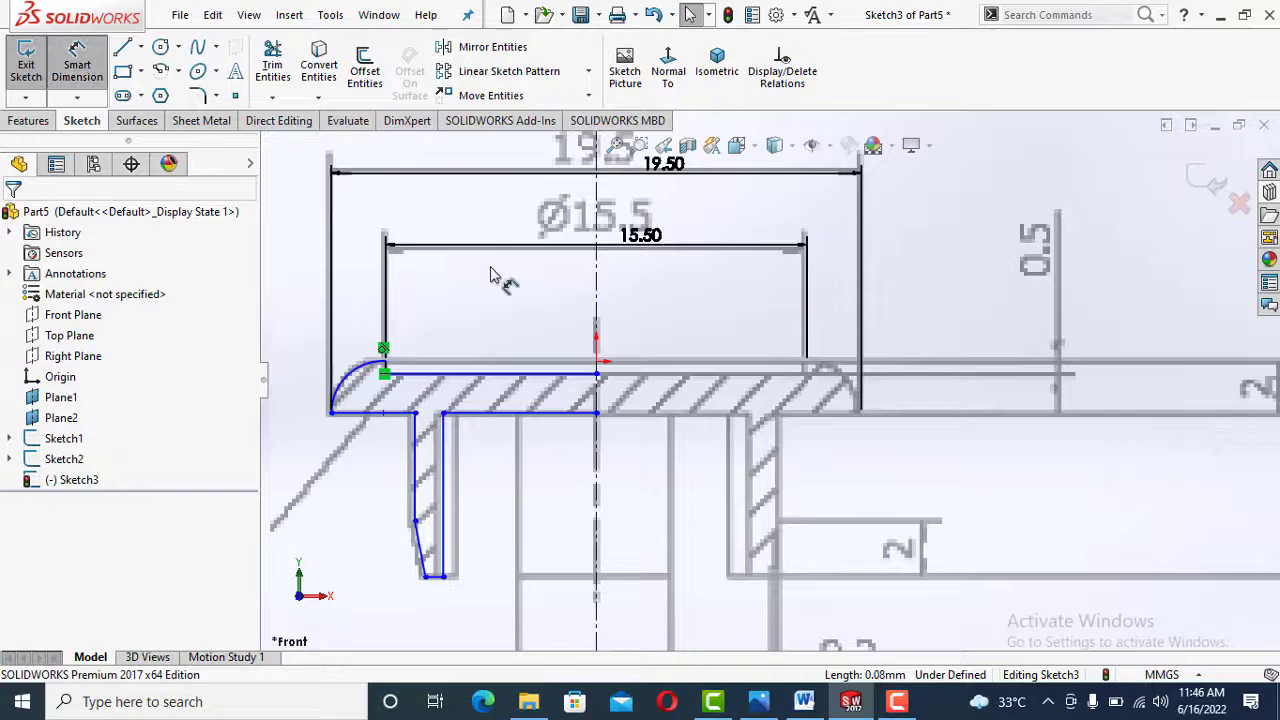
pyautogui.click(565, 376)
pyautogui.click(597, 364)
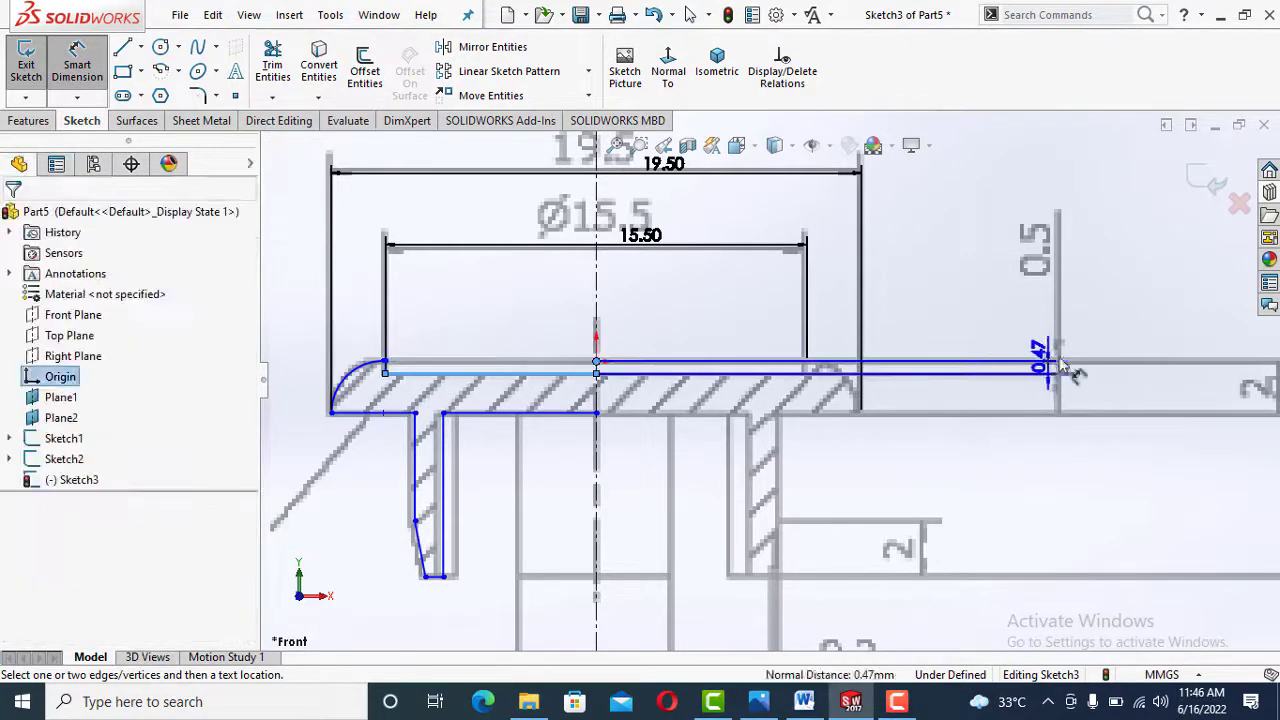
pyautogui.click(1050, 305)
pyautogui.write('0.5')
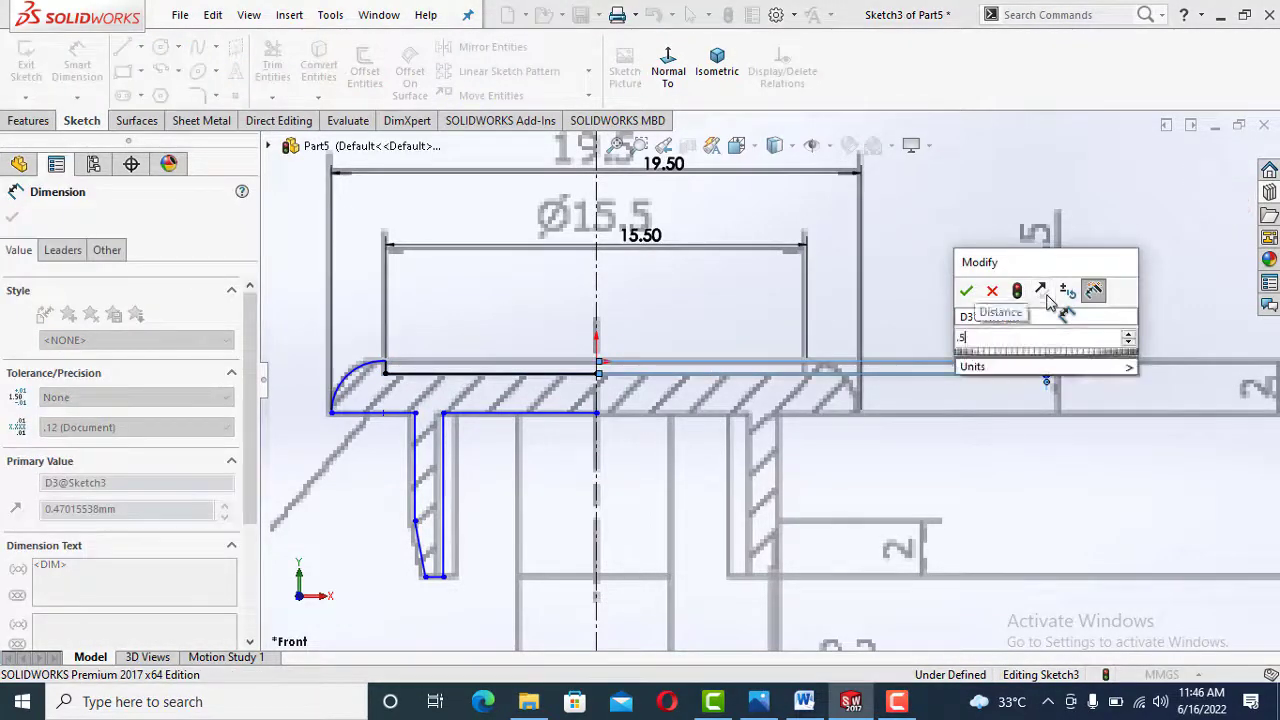
pyautogui.press('Return')
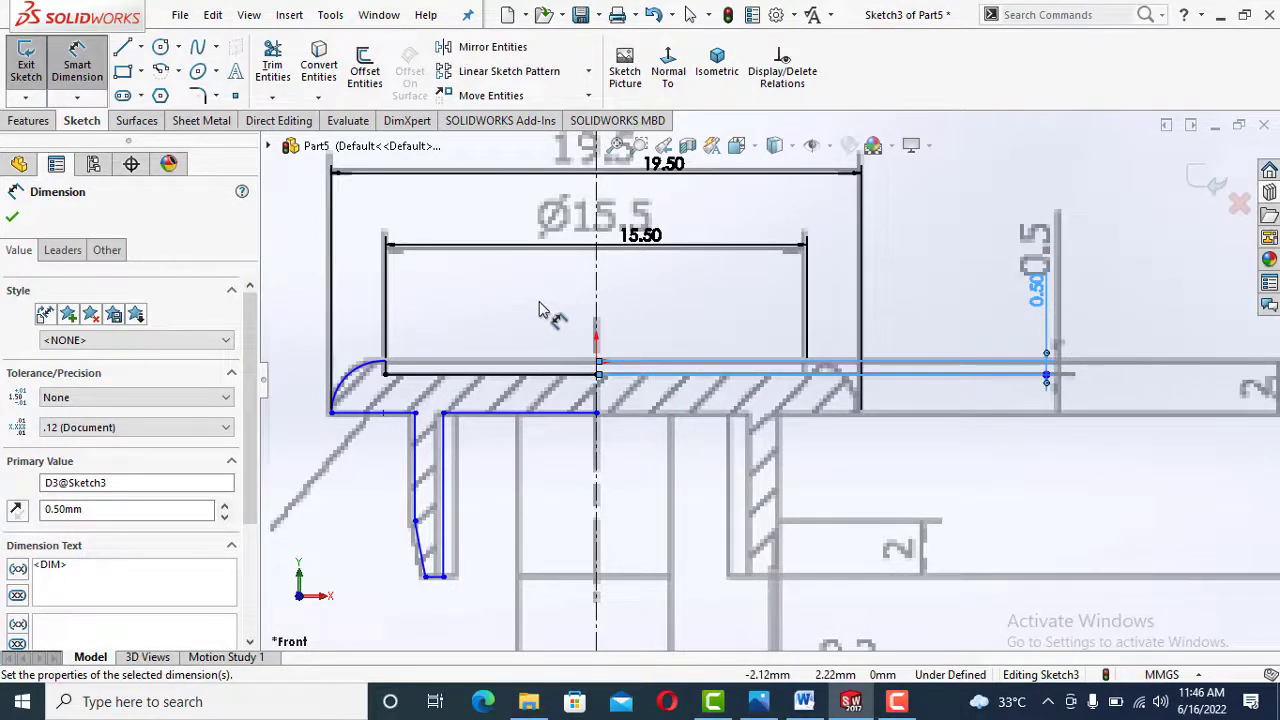
# Dimension the flange's lower line 2 mm from the origin and align the rim arc's center point vertically with the recess corner
pyautogui.scroll(2, 540, 310)
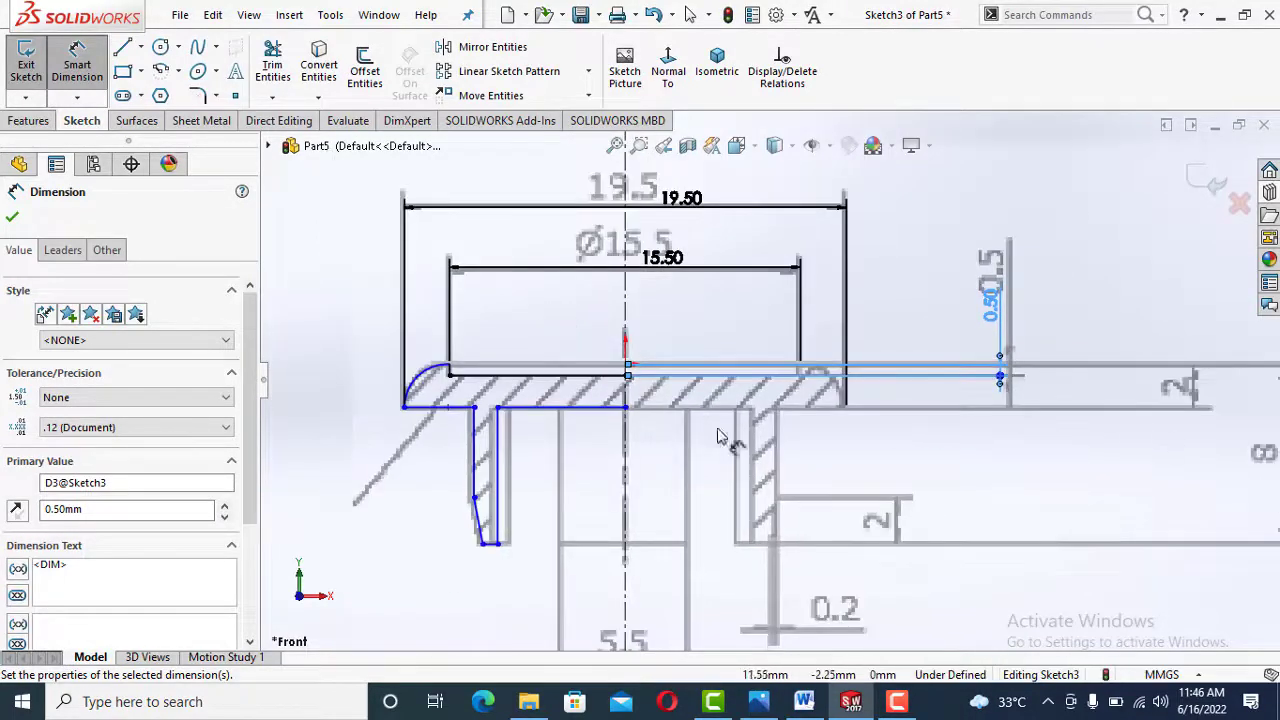
pyautogui.click(443, 408)
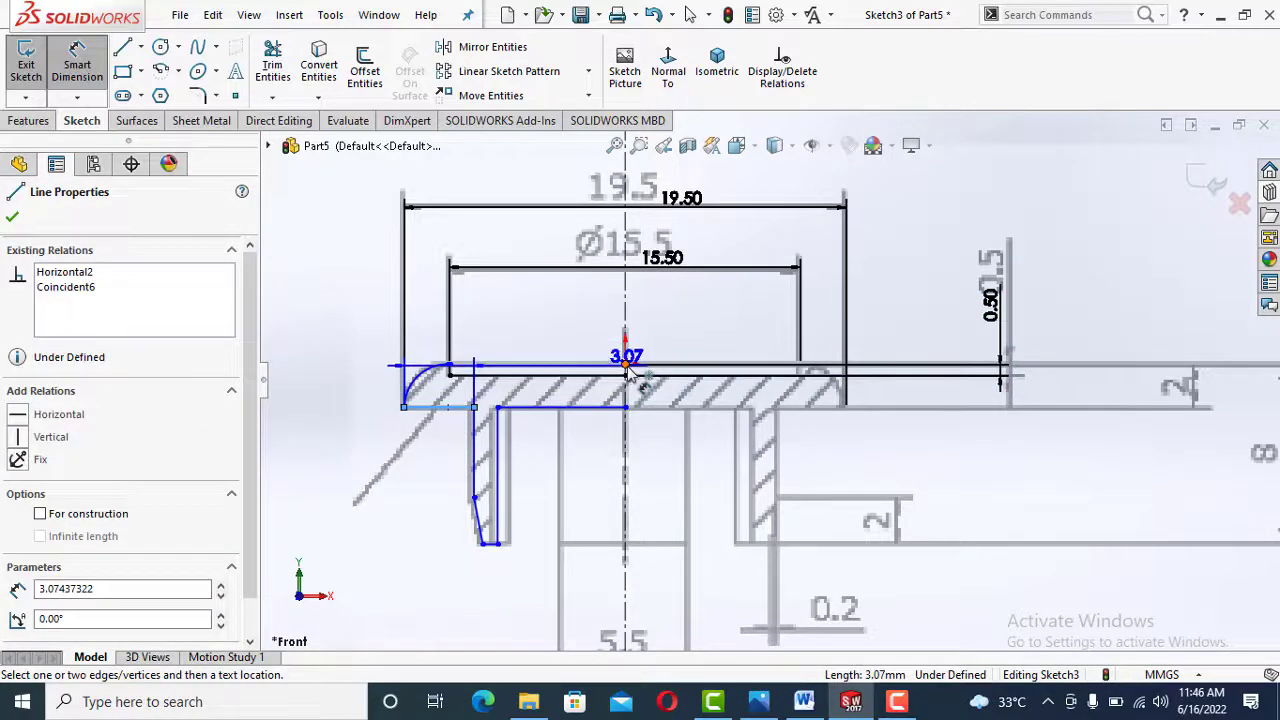
pyautogui.click(632, 366)
pyautogui.click(1180, 397)
pyautogui.write('2')
pyautogui.press('Return')
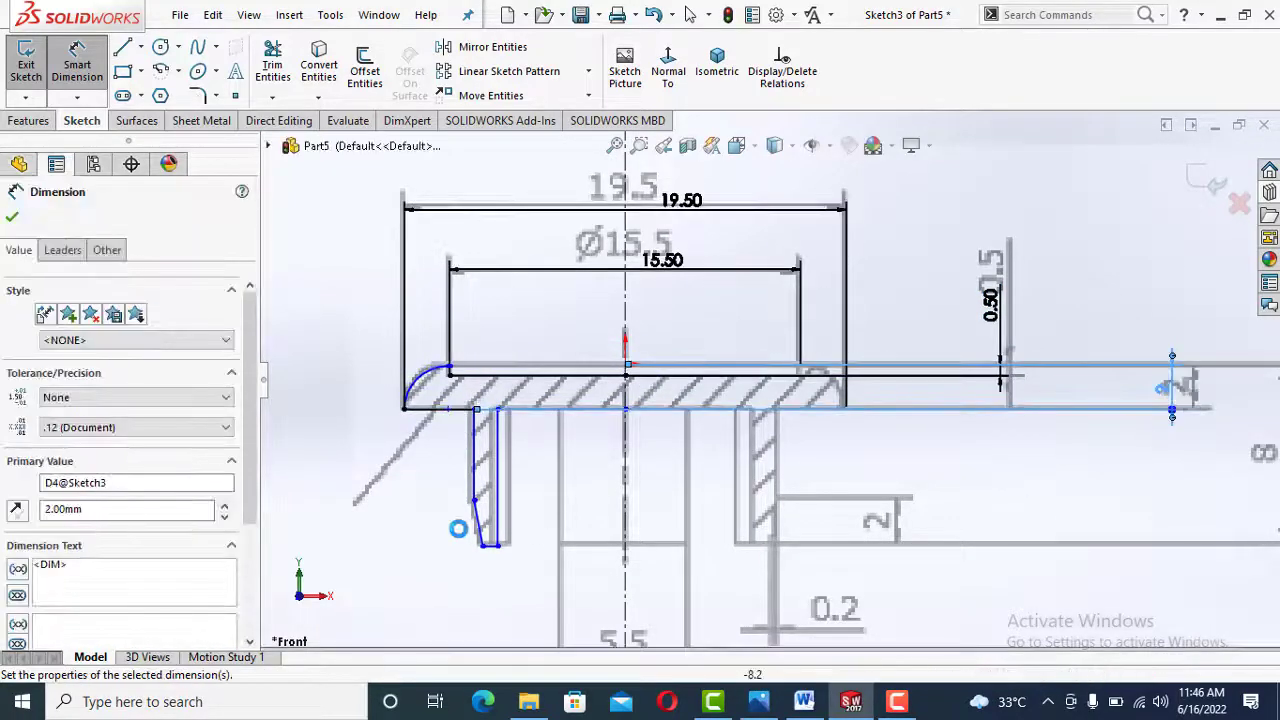
pyautogui.press('Escape')
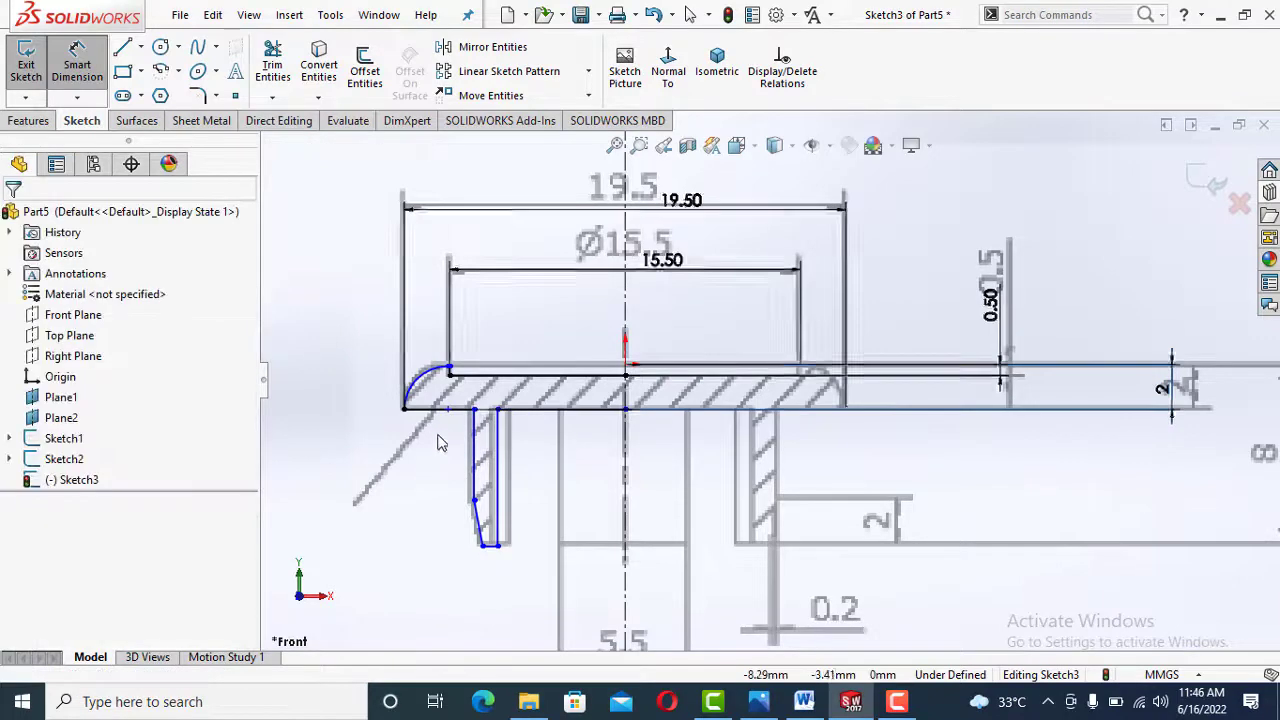
pyautogui.click(448, 409)
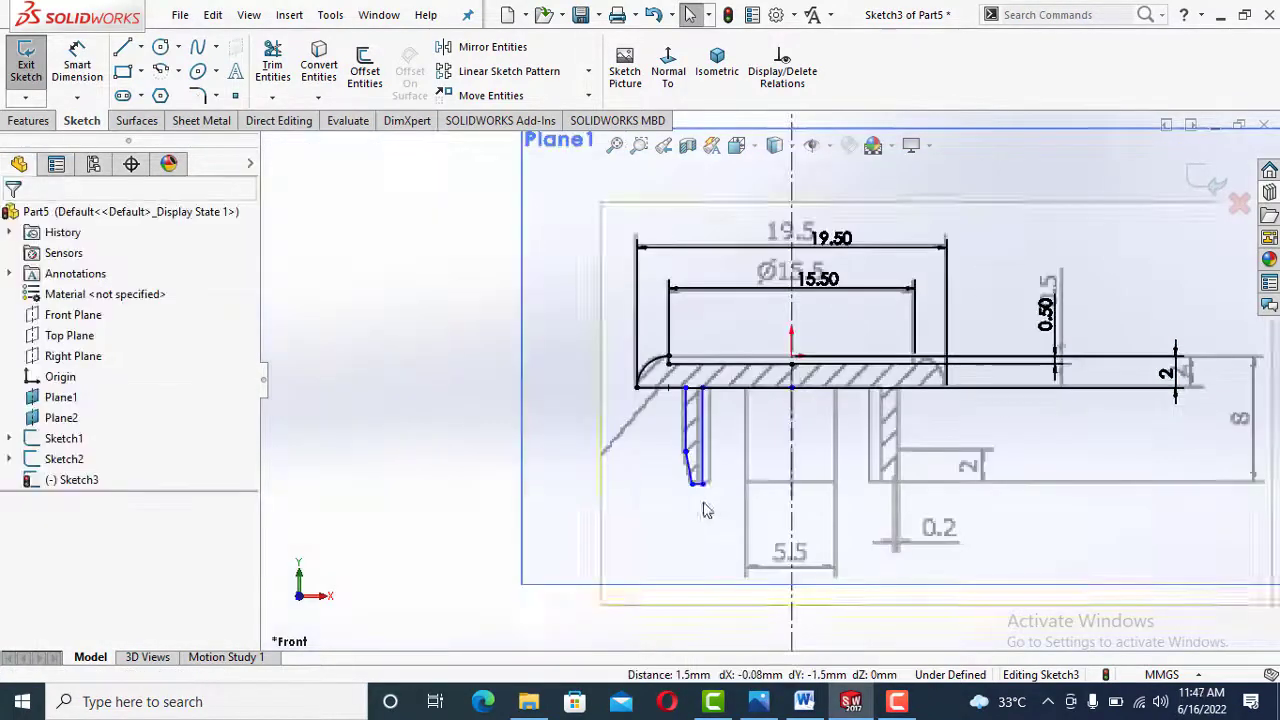
# Dimension the short bottom line of the leg at a vertical distance of 8 mm from the origin
pyautogui.scroll(-2, 690, 504)
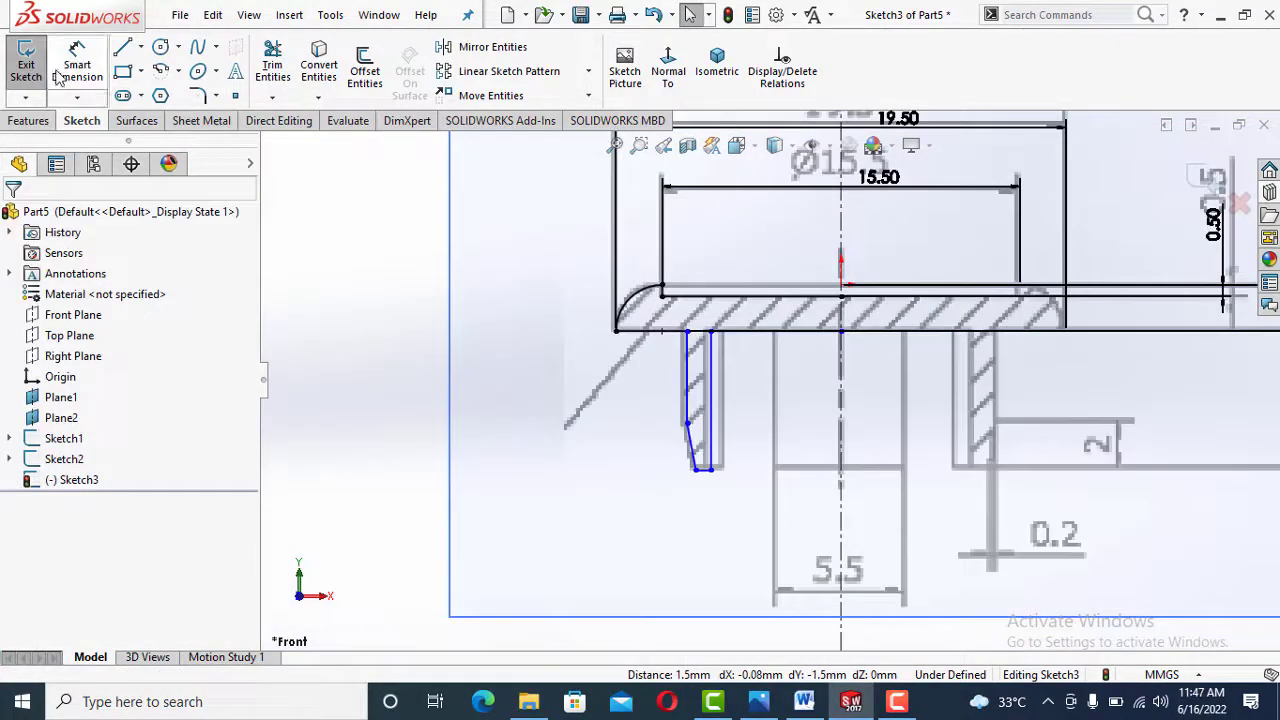
pyautogui.click(66, 72)
pyautogui.click(706, 476)
pyautogui.scroll(3, 720, 505)
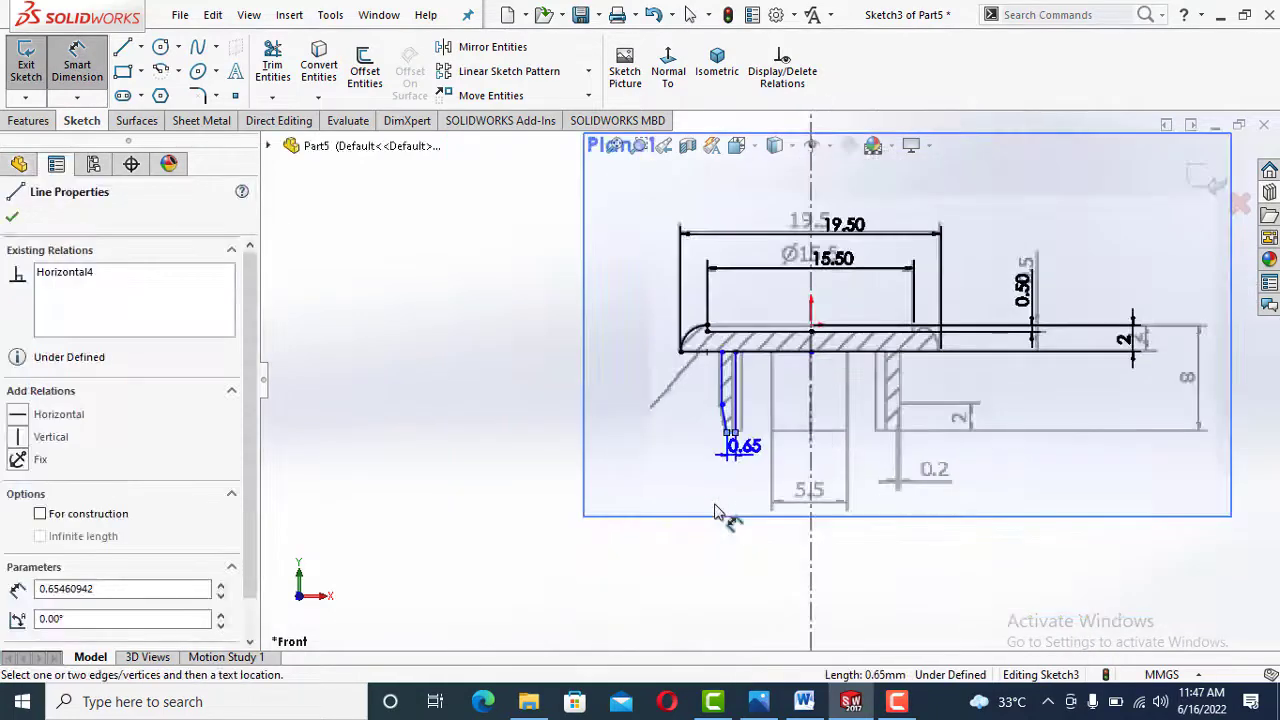
pyautogui.click(812, 326)
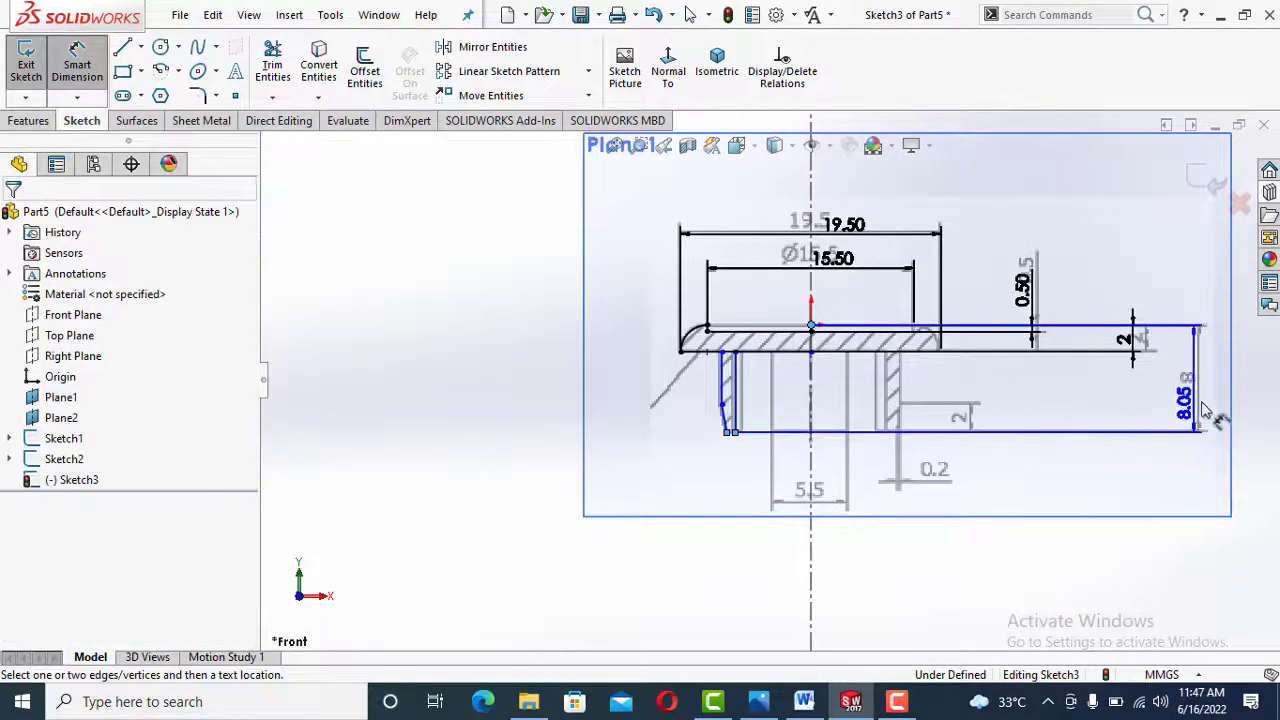
pyautogui.click(1195, 392)
pyautogui.write('8')
pyautogui.press('Return')
# Dimension the vertical height of the slanted line at the leg's lower end as 2 mm
pyautogui.scroll(-3, 958, 490)
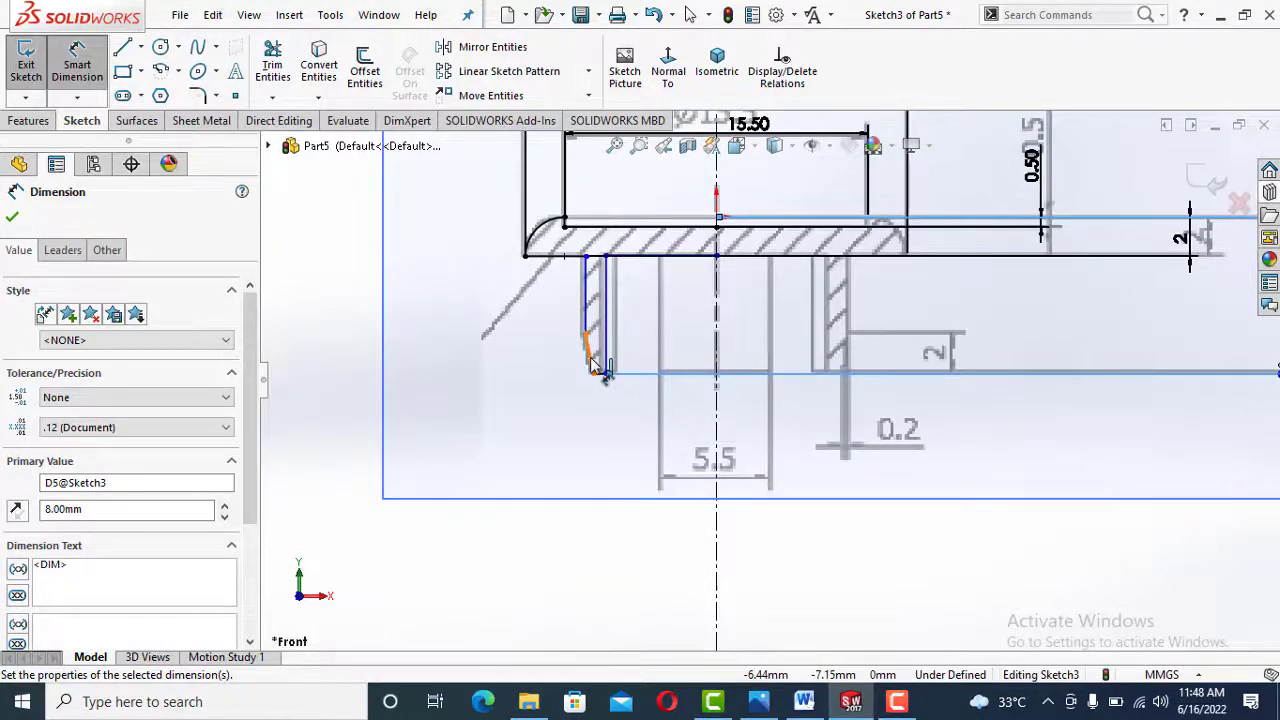
pyautogui.click(590, 355)
pyautogui.click(532, 356)
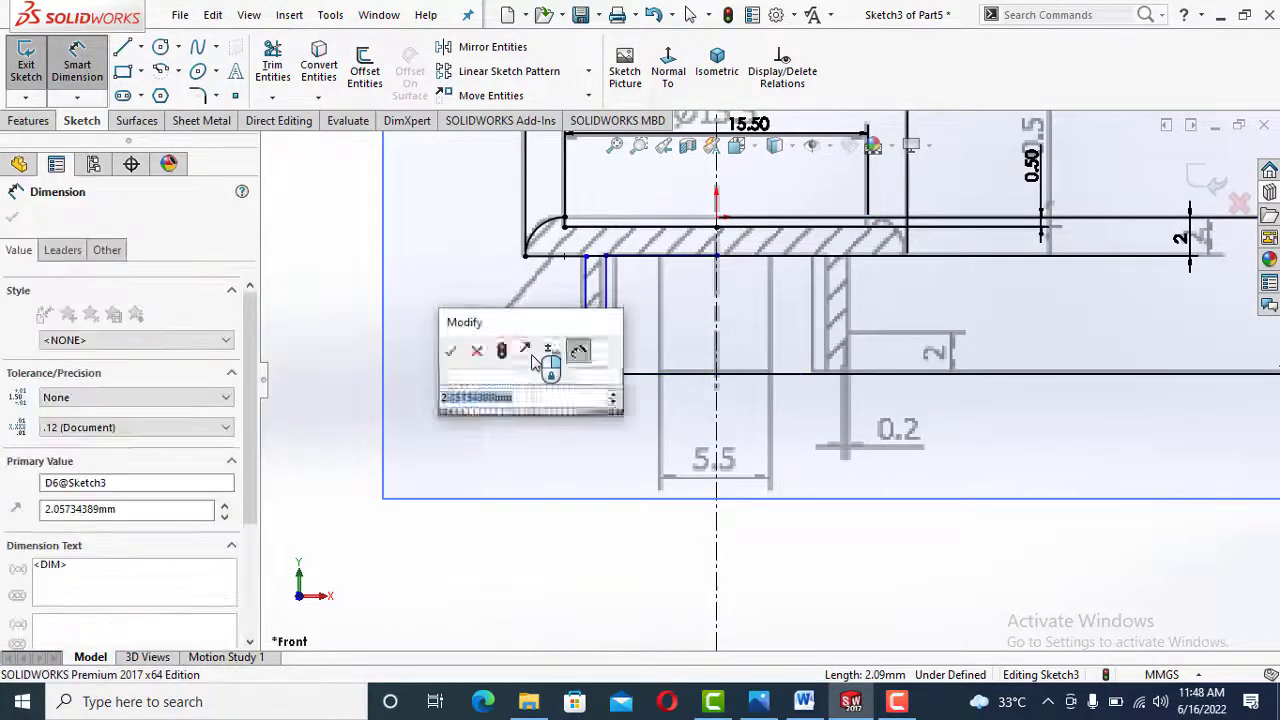
pyautogui.write('2')
pyautogui.press('Return')
# Dimension the horizontal offset of the leg's slanted line as 0.2 mm
pyautogui.scroll(-1, 630, 415)
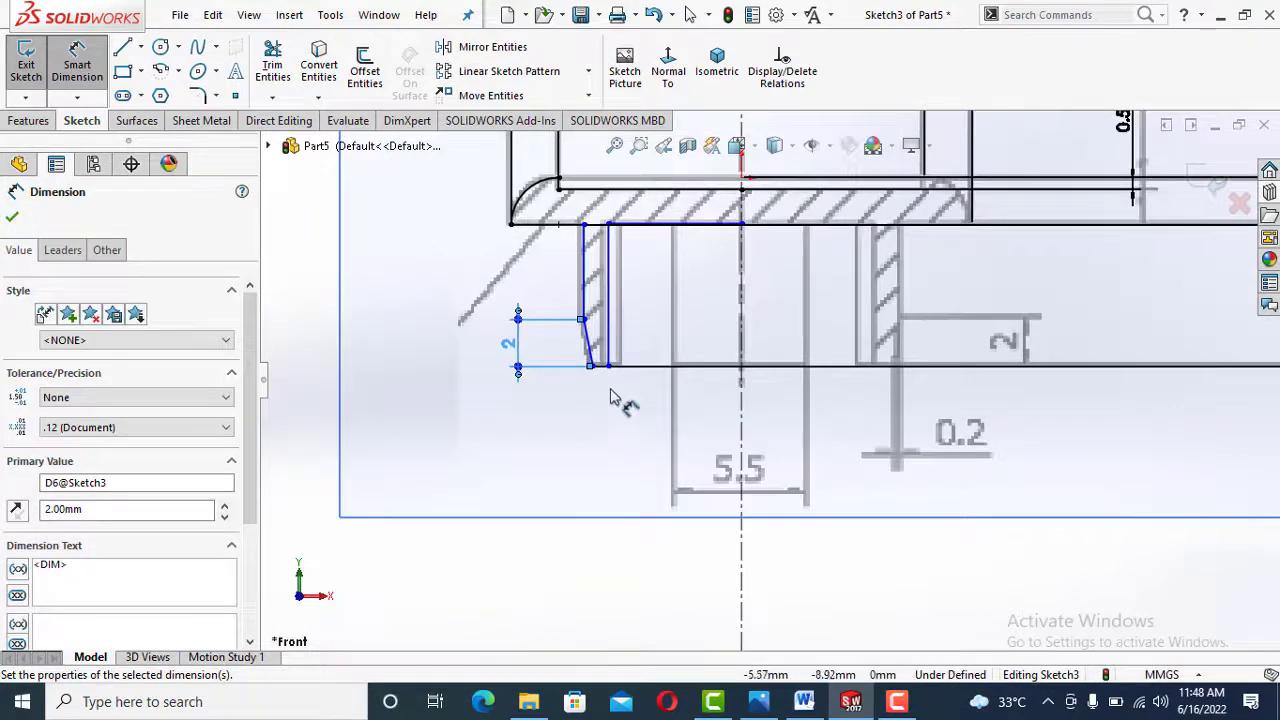
pyautogui.scroll(1, 622, 432)
pyautogui.scroll(-1, 925, 430)
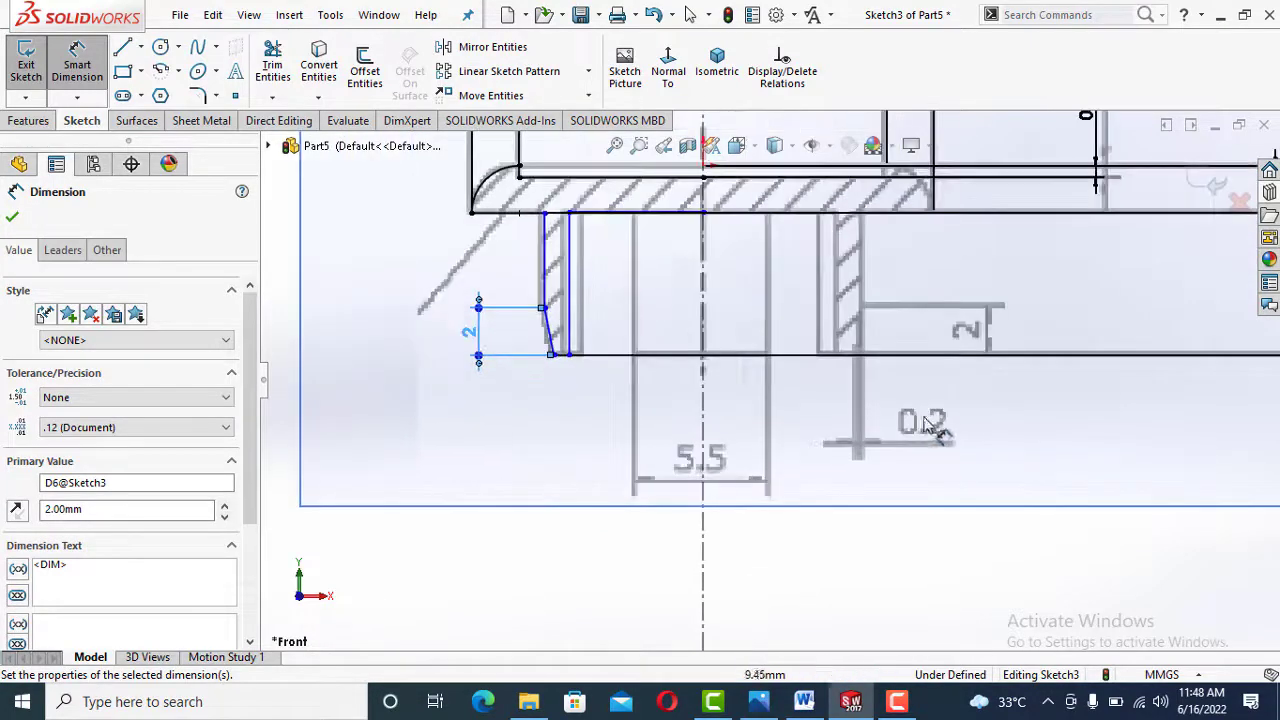
pyautogui.click(552, 340)
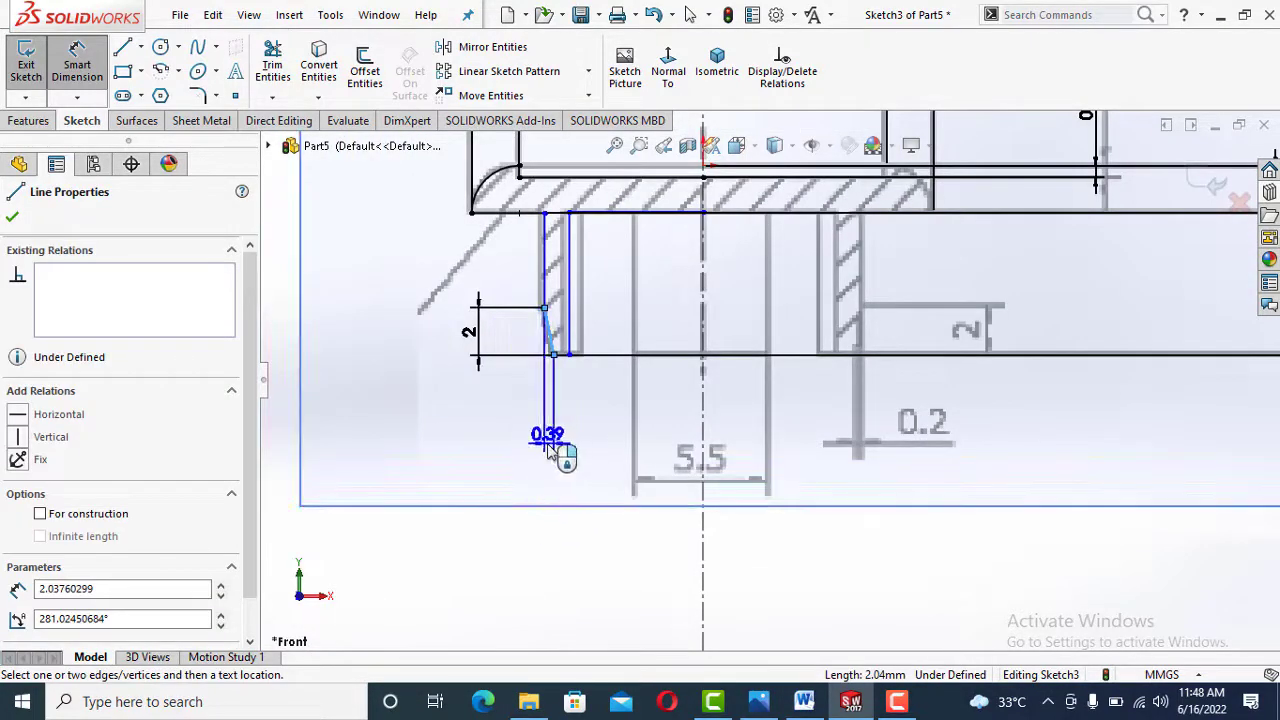
pyautogui.click(547, 452)
pyautogui.write('0.2')
pyautogui.press('Return')
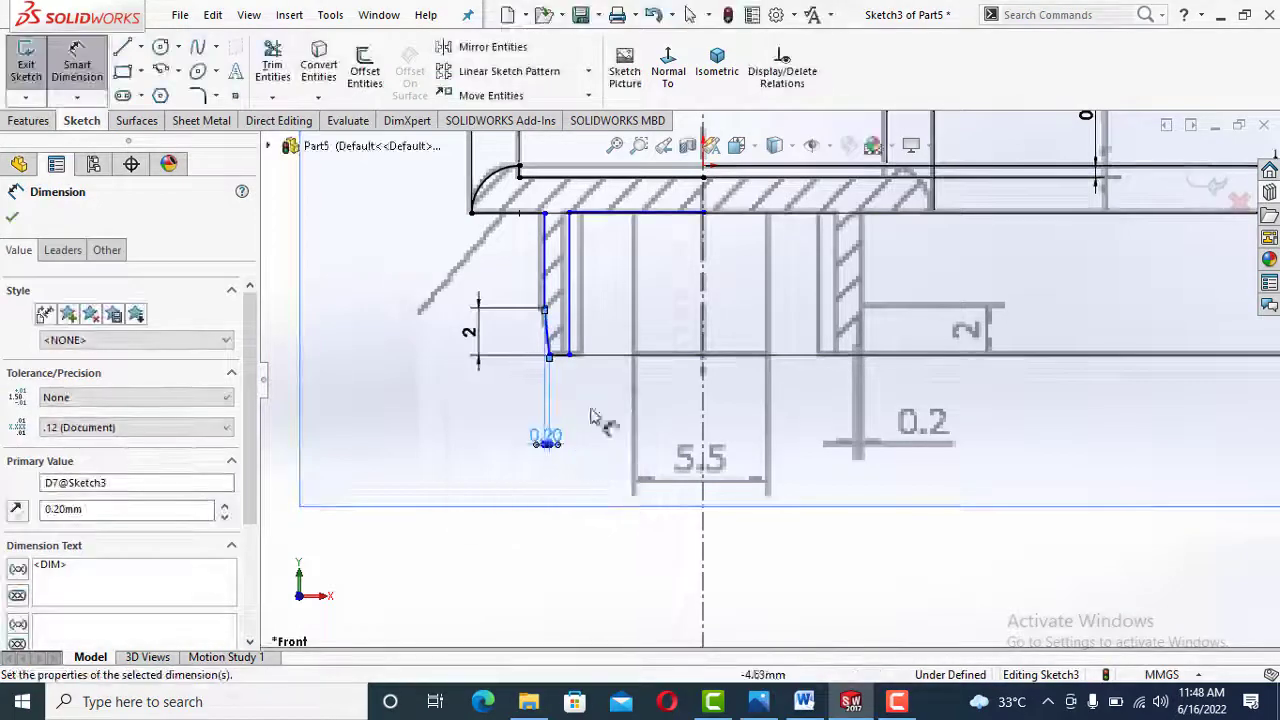
pyautogui.scroll(5, 605, 425)
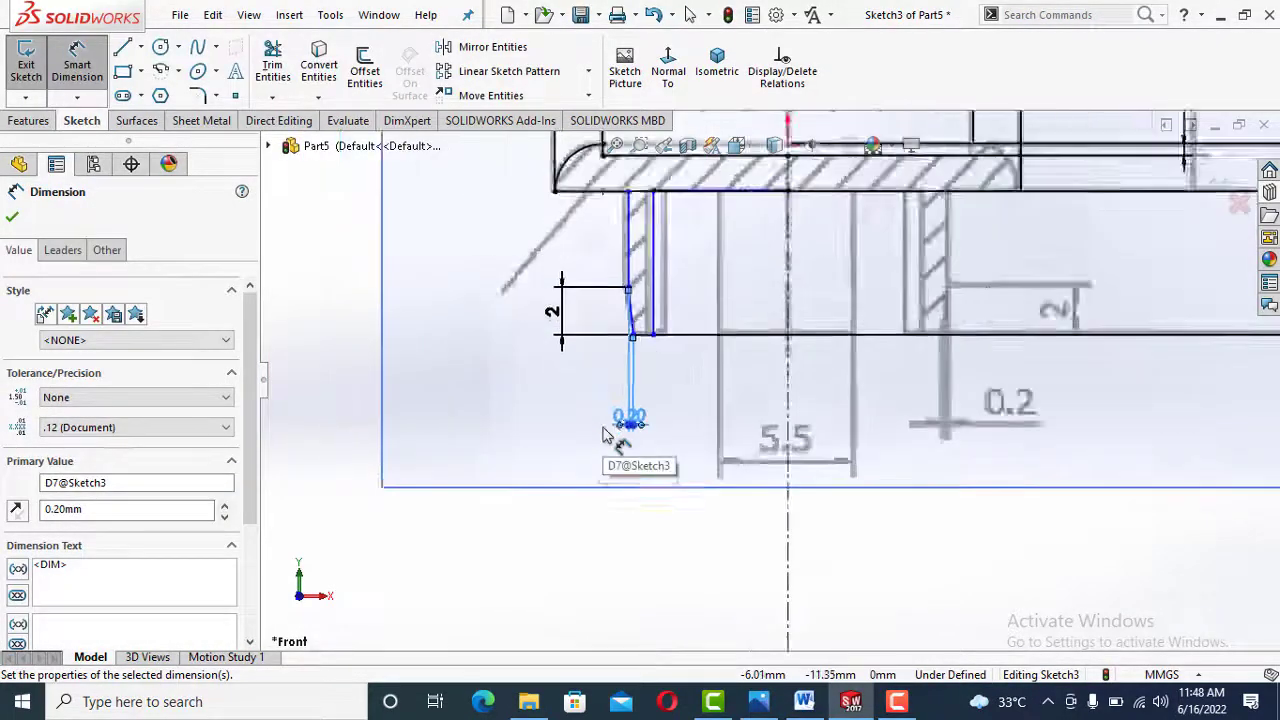
pyautogui.press('Escape')
pyautogui.press('Escape')
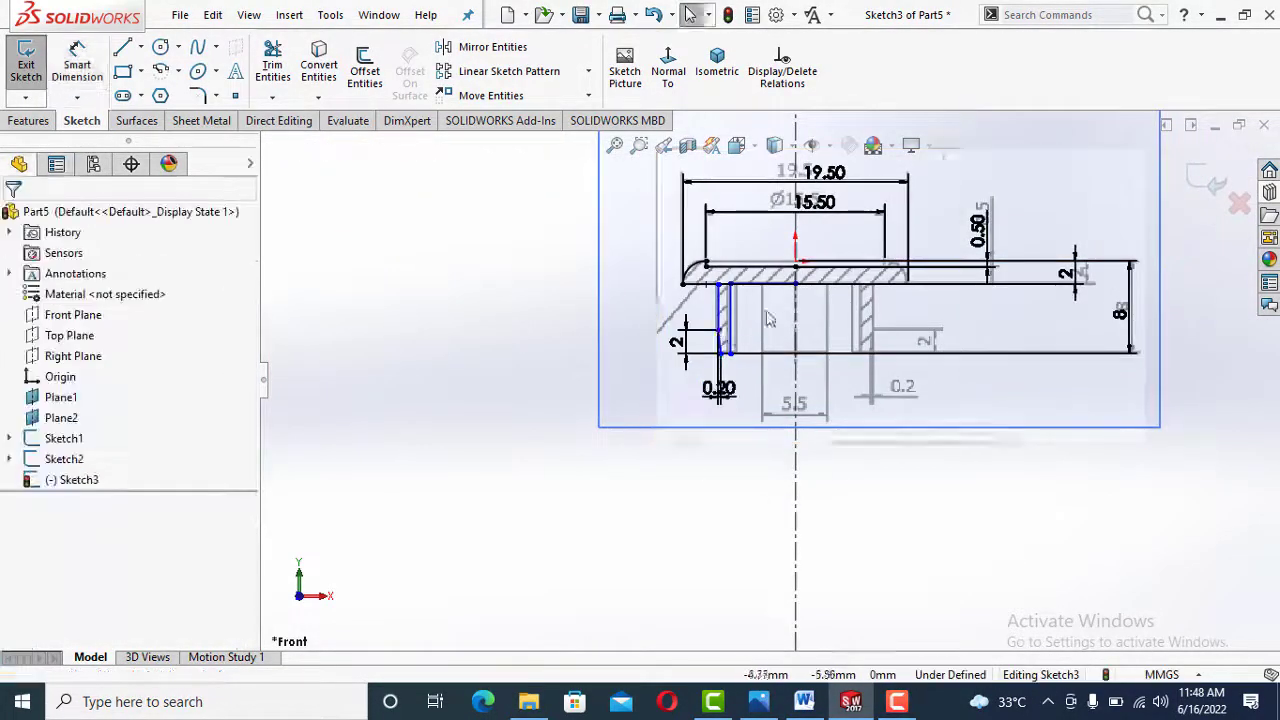
# Check the leg diameters in the top-view reference picture and dimension the leg's outer wall about the centerline as a 13.5 mm diameter
pyautogui.scroll(-3, 757, 300)
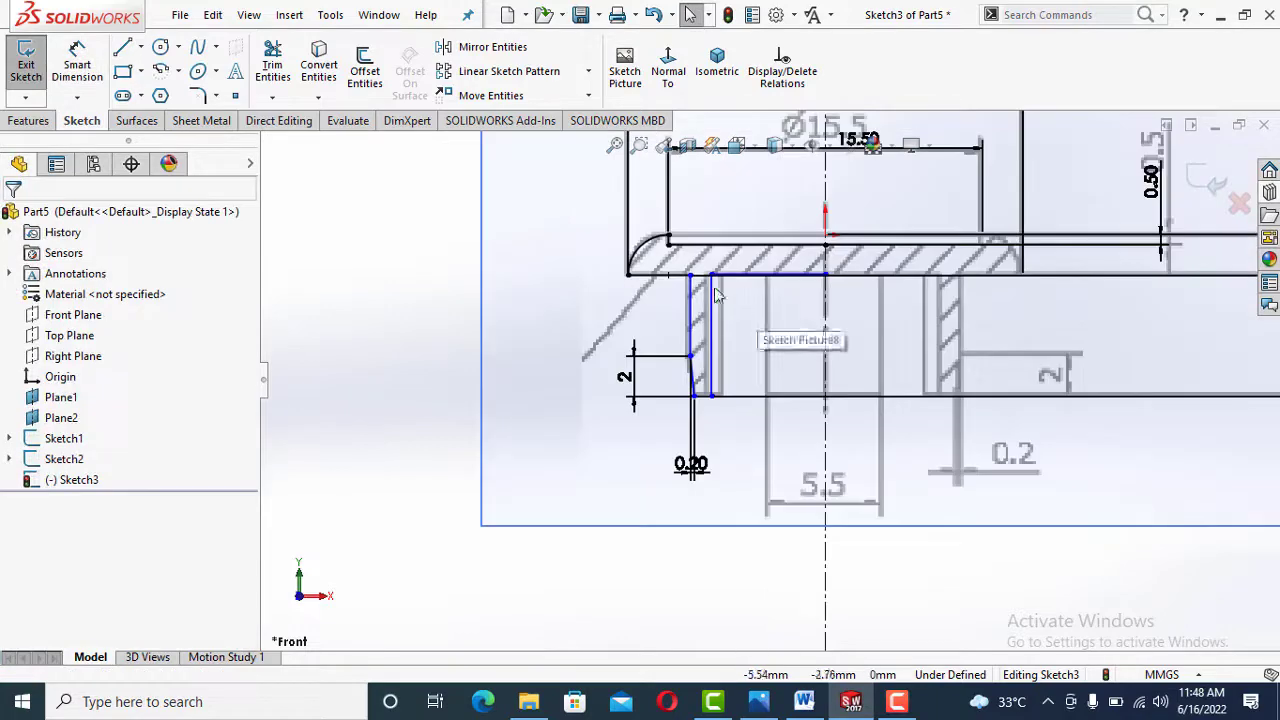
pyautogui.click(301, 581)
pyautogui.scroll(5, 820, 432)
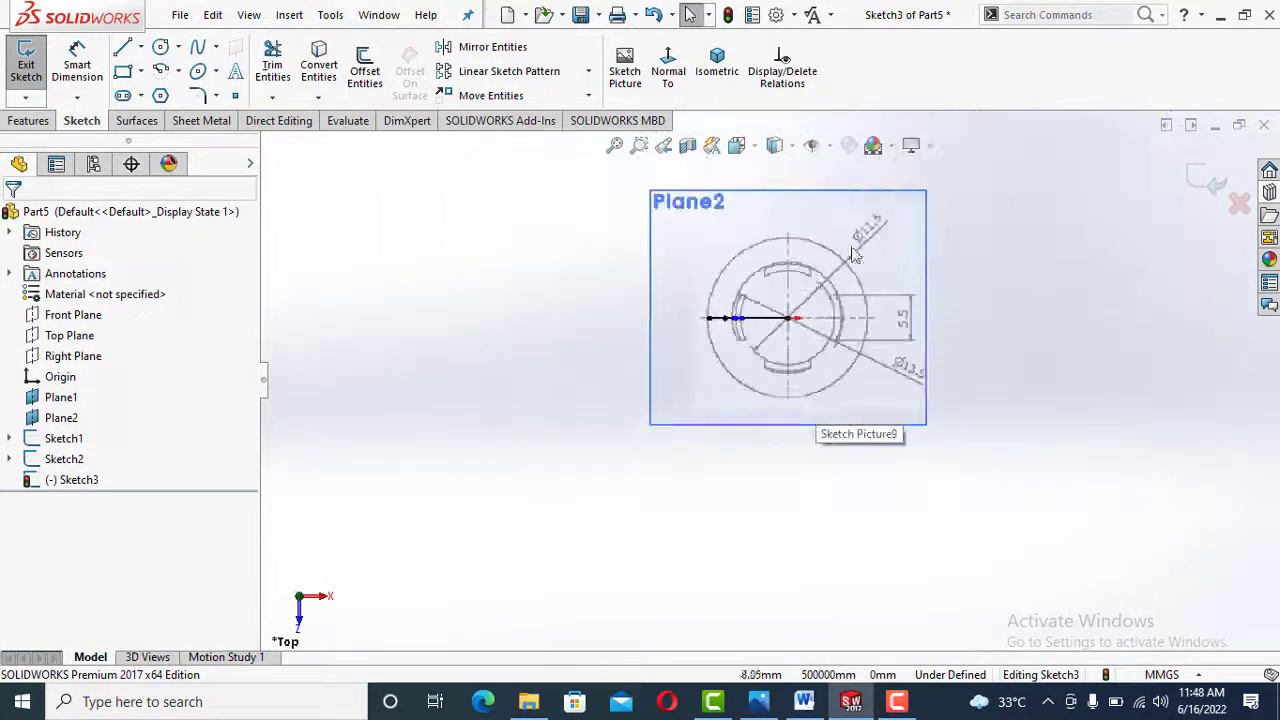
pyautogui.scroll(-4, 853, 255)
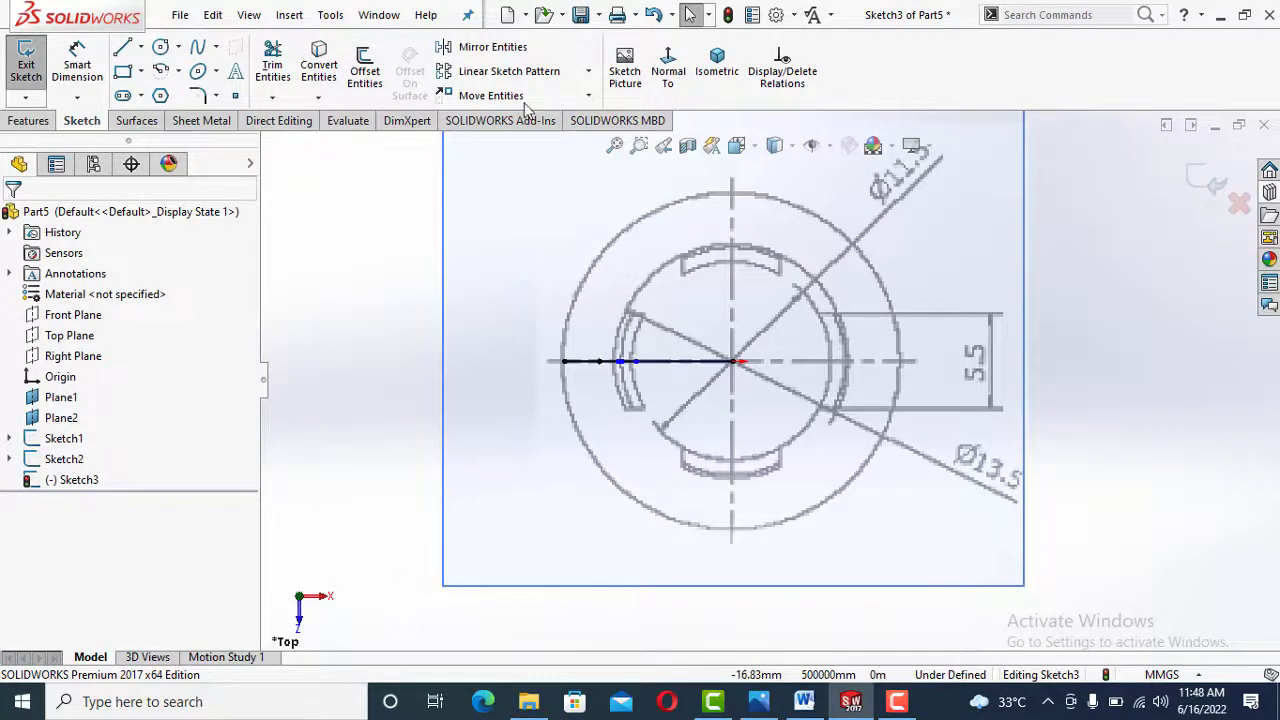
pyautogui.click(668, 72)
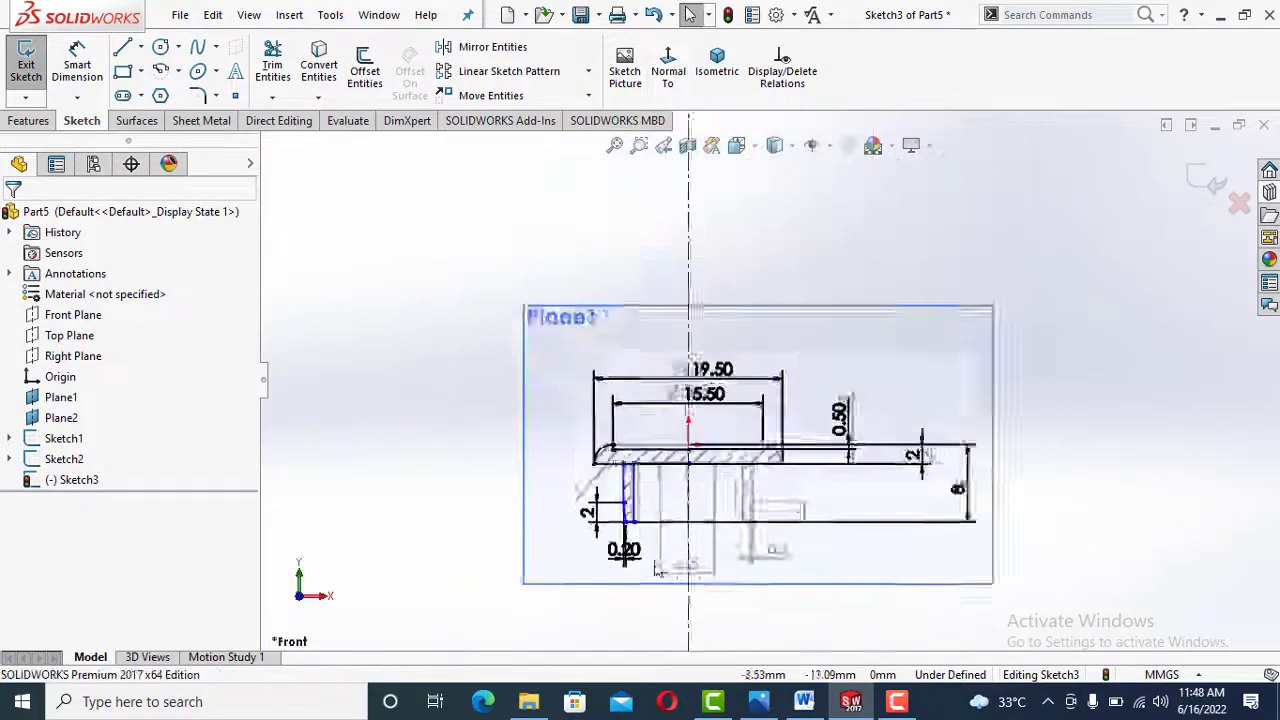
pyautogui.scroll(-5, 655, 568)
pyautogui.click(77, 62)
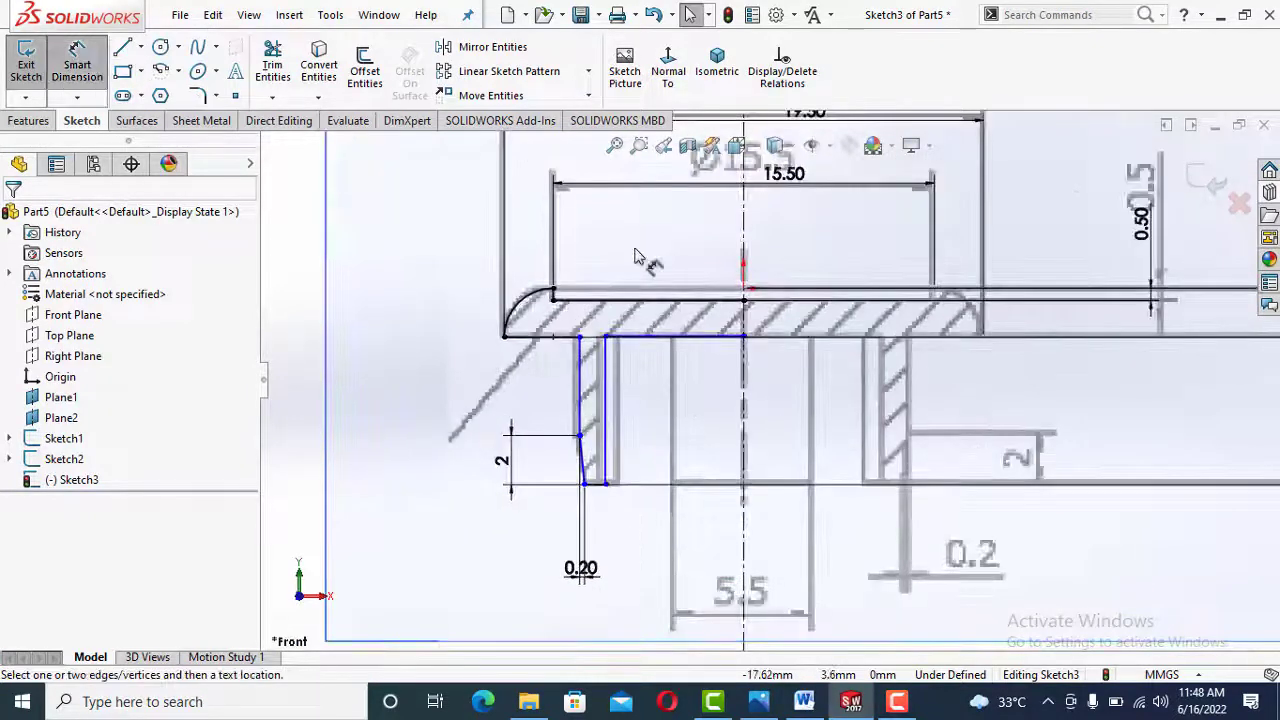
pyautogui.click(587, 385)
pyautogui.click(745, 405)
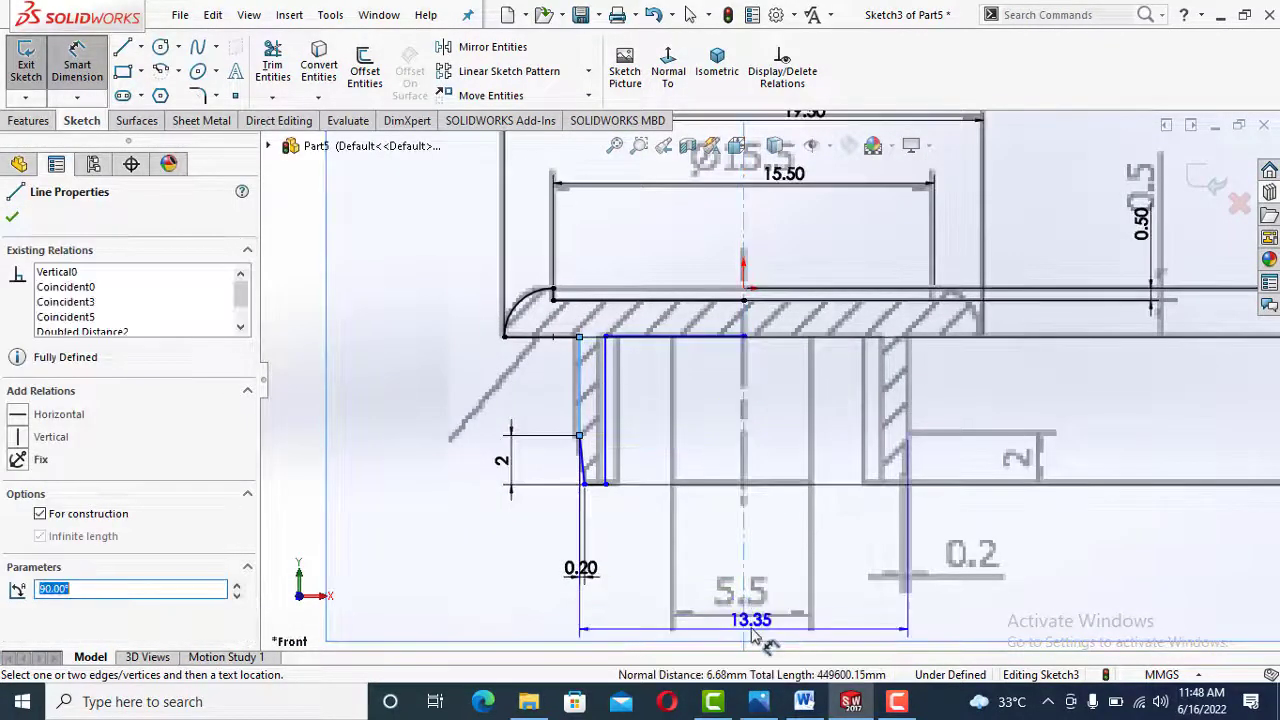
pyautogui.click(756, 630)
pyautogui.write('13.5')
pyautogui.press('Return')
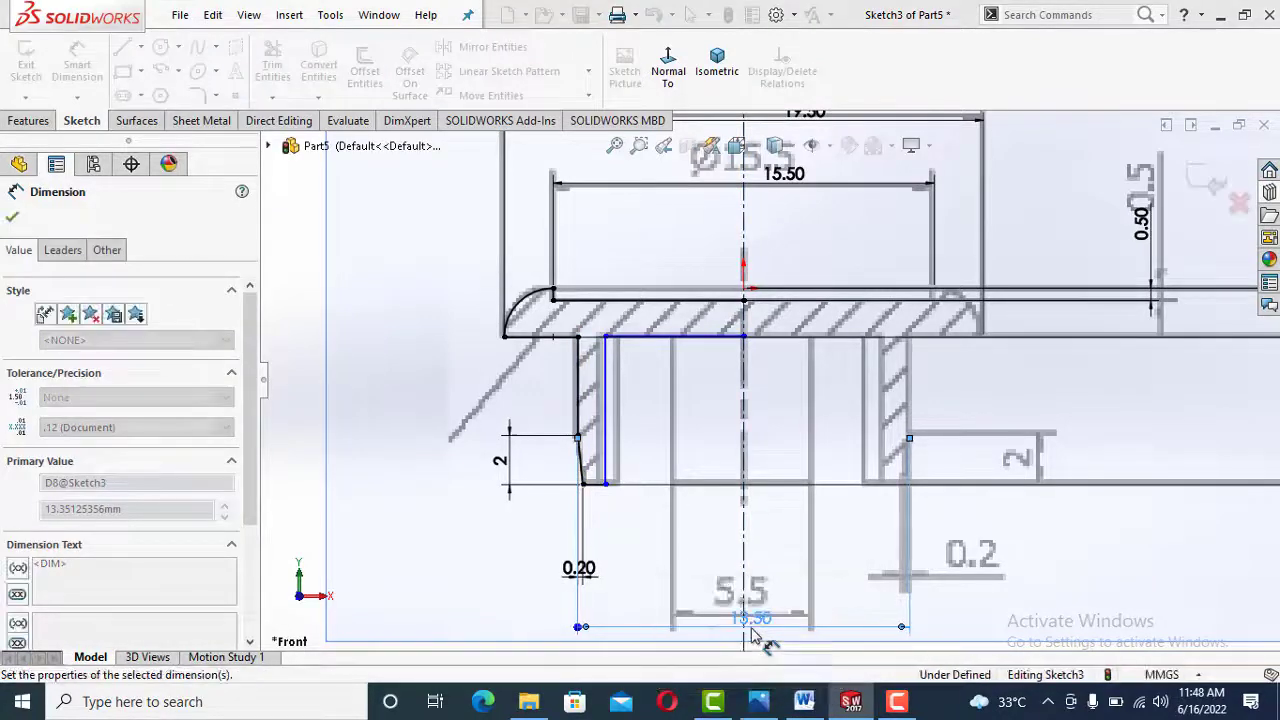
# Dimension the leg's inner wall about the centerline as an 11.5 mm diameter
pyautogui.click(612, 440)
pyautogui.click(757, 585)
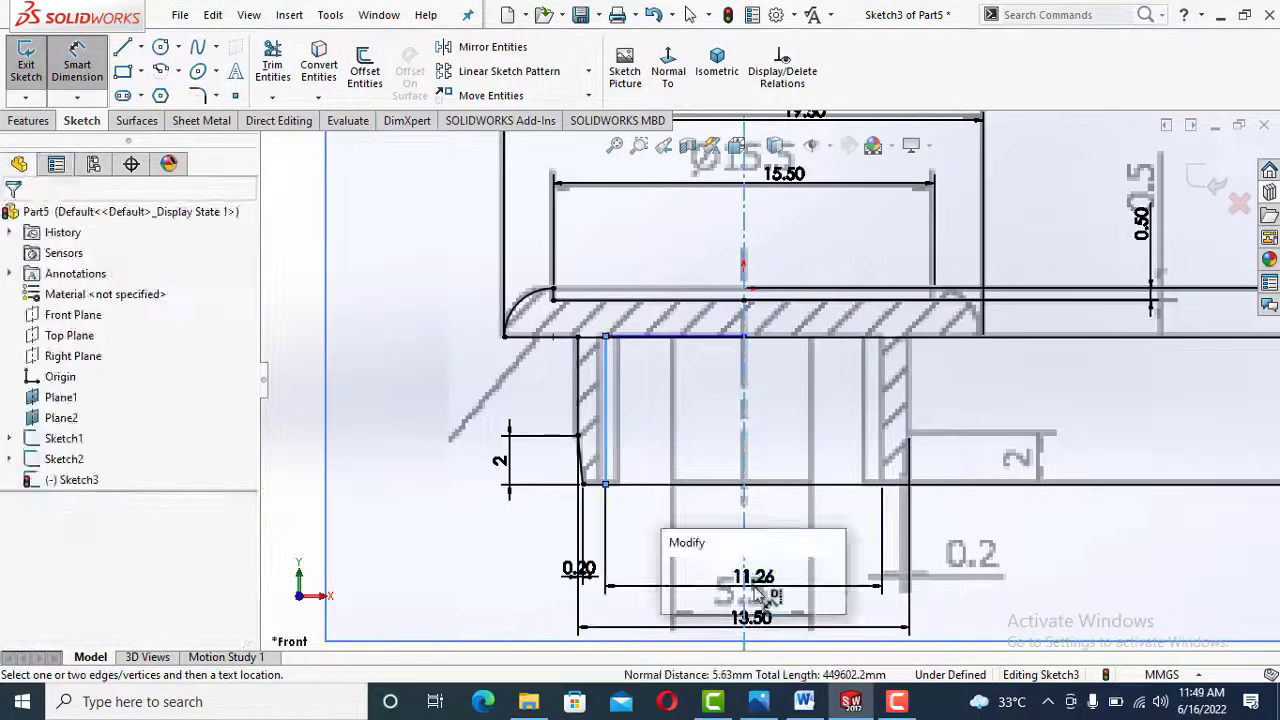
pyautogui.write('11.5')
pyautogui.press('Return')
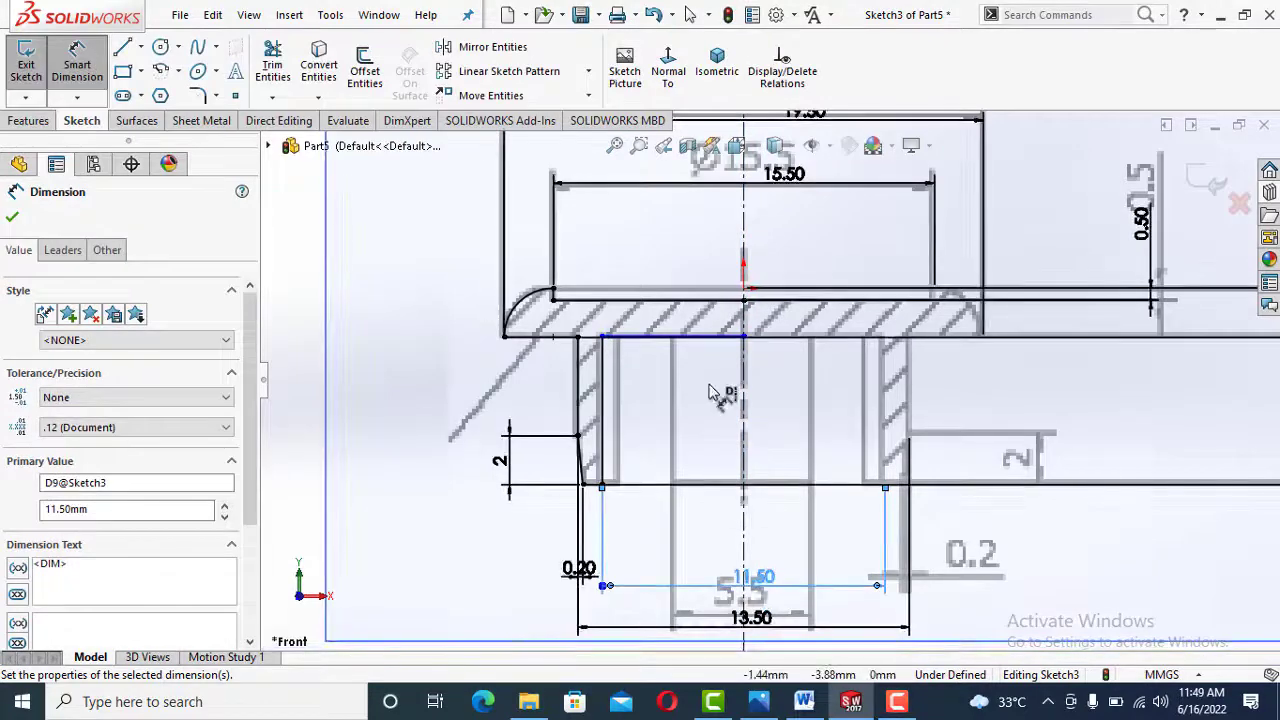
pyautogui.scroll(2, 712, 392)
pyautogui.scroll(-1, 721, 383)
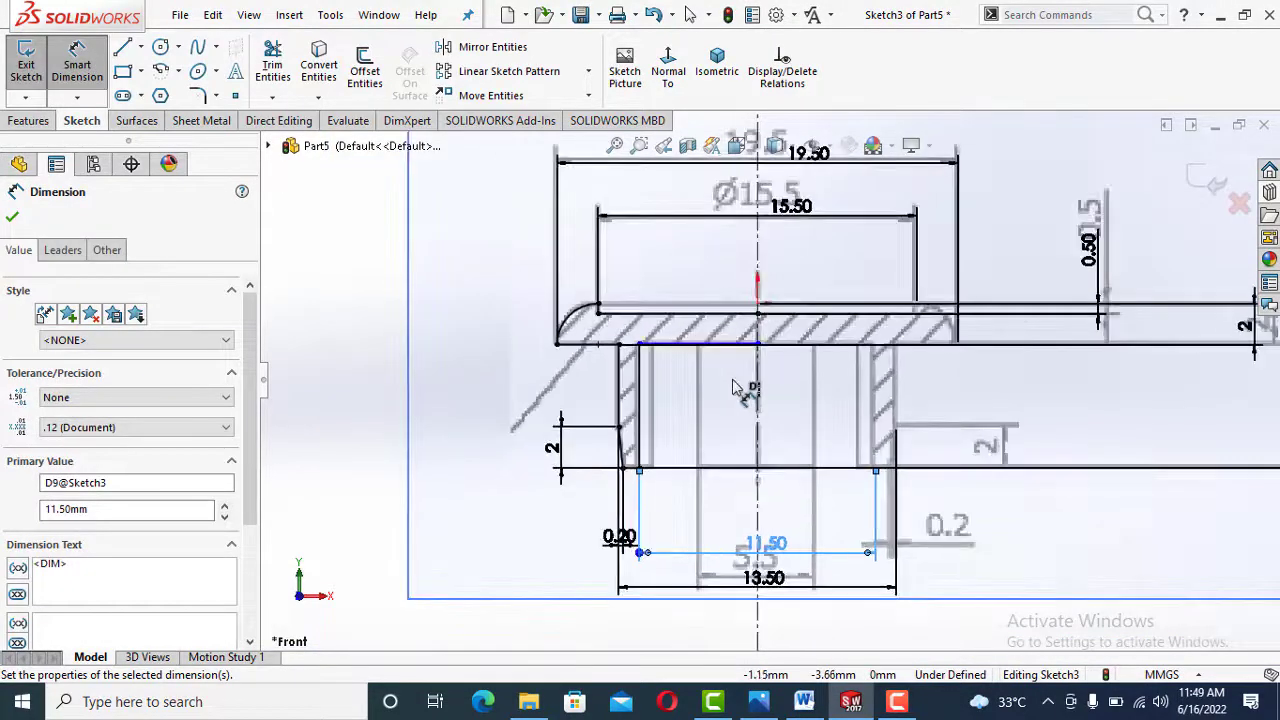
# Finish the profile sketch and revolve it 360 degrees about the vertical centerline
pyautogui.click(1208, 180)
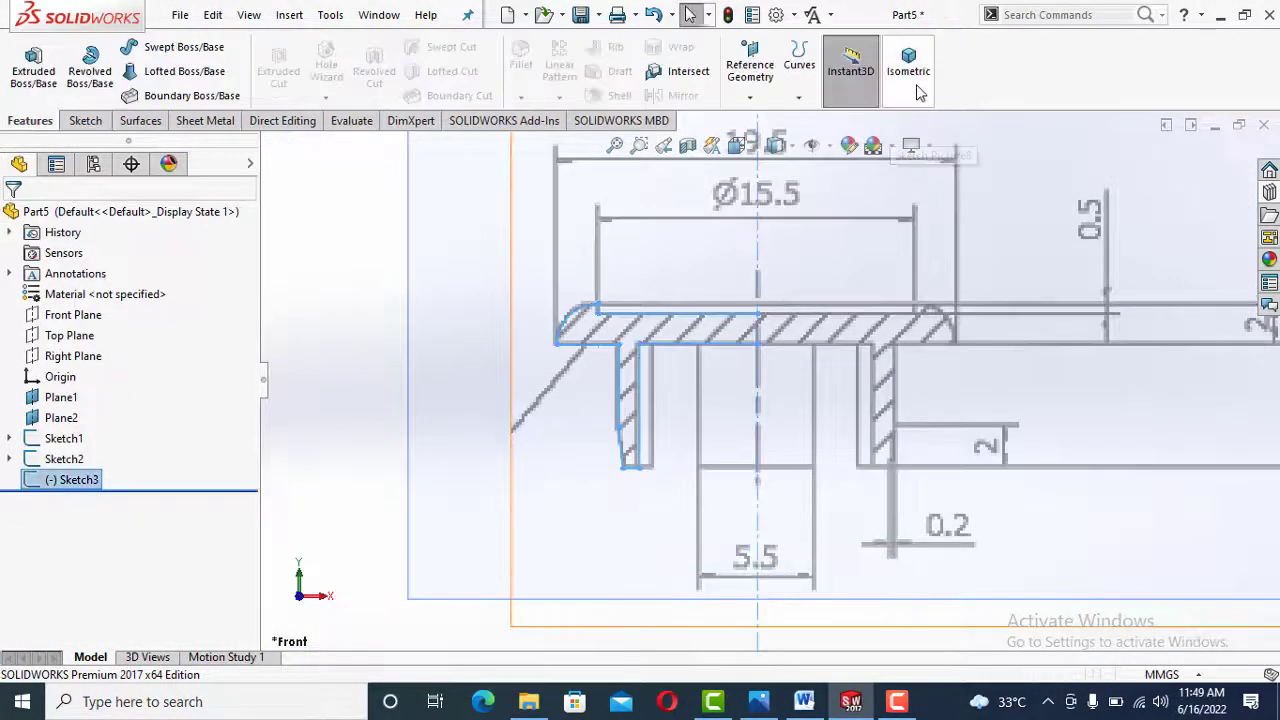
pyautogui.click(89, 68)
pyautogui.click(686, 357)
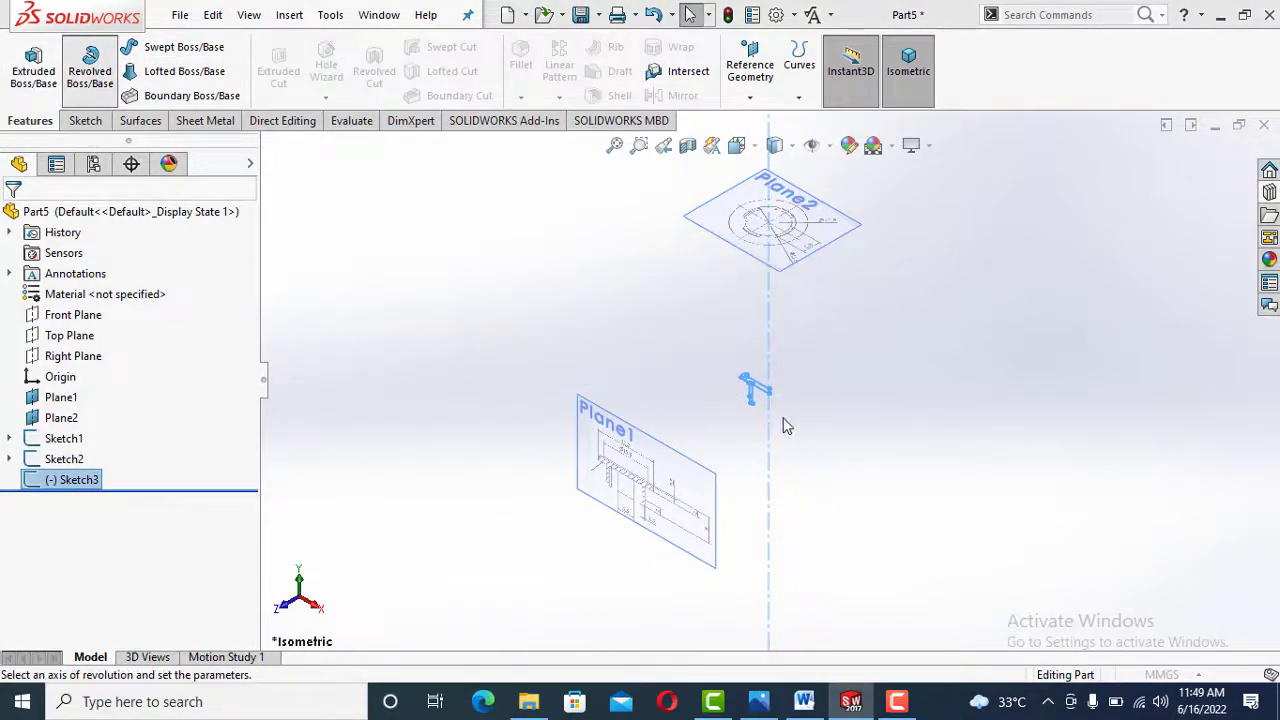
pyautogui.scroll(-5, 697, 326)
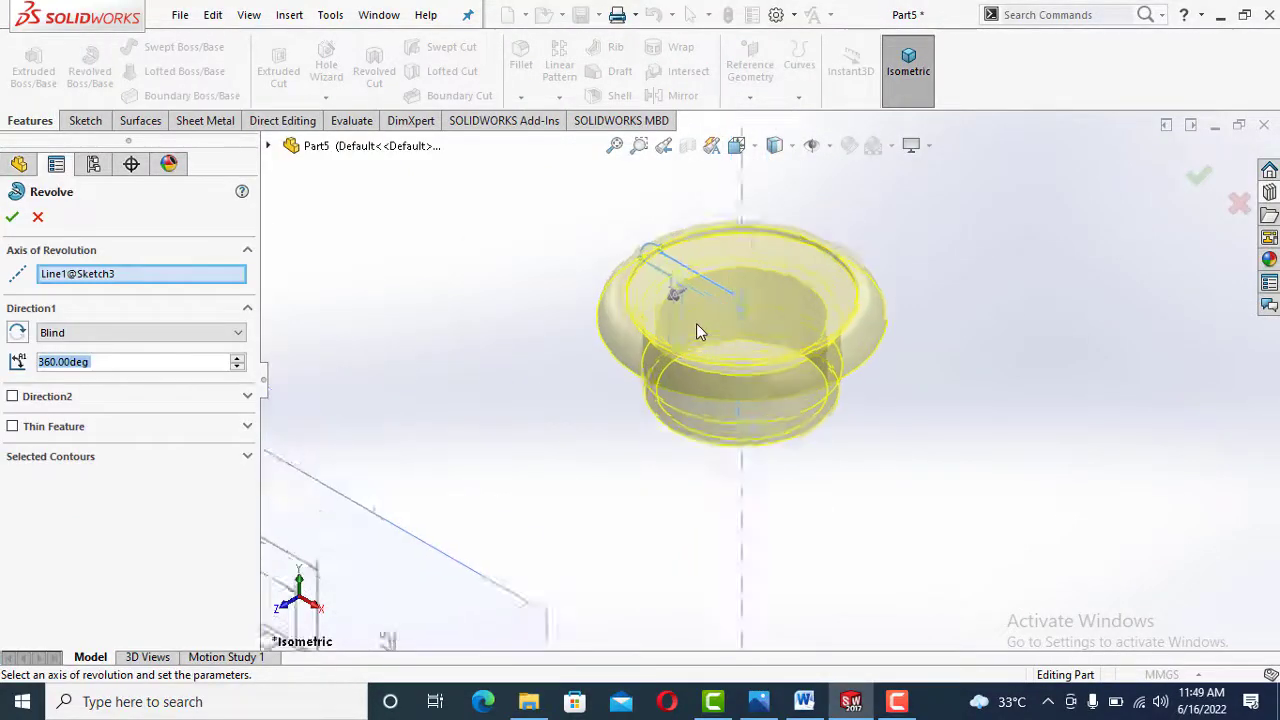
pyautogui.click(12, 219)
# Start a sketch on the ring-shaped end face of the cap's leg and view it straight on
pyautogui.moveTo(617, 540)
pyautogui.mouseDown(button='middle')
pyautogui.moveTo(873, 444)
pyautogui.moveTo(763, 546)
pyautogui.moveTo(779, 330)
pyautogui.mouseUp(button='middle')
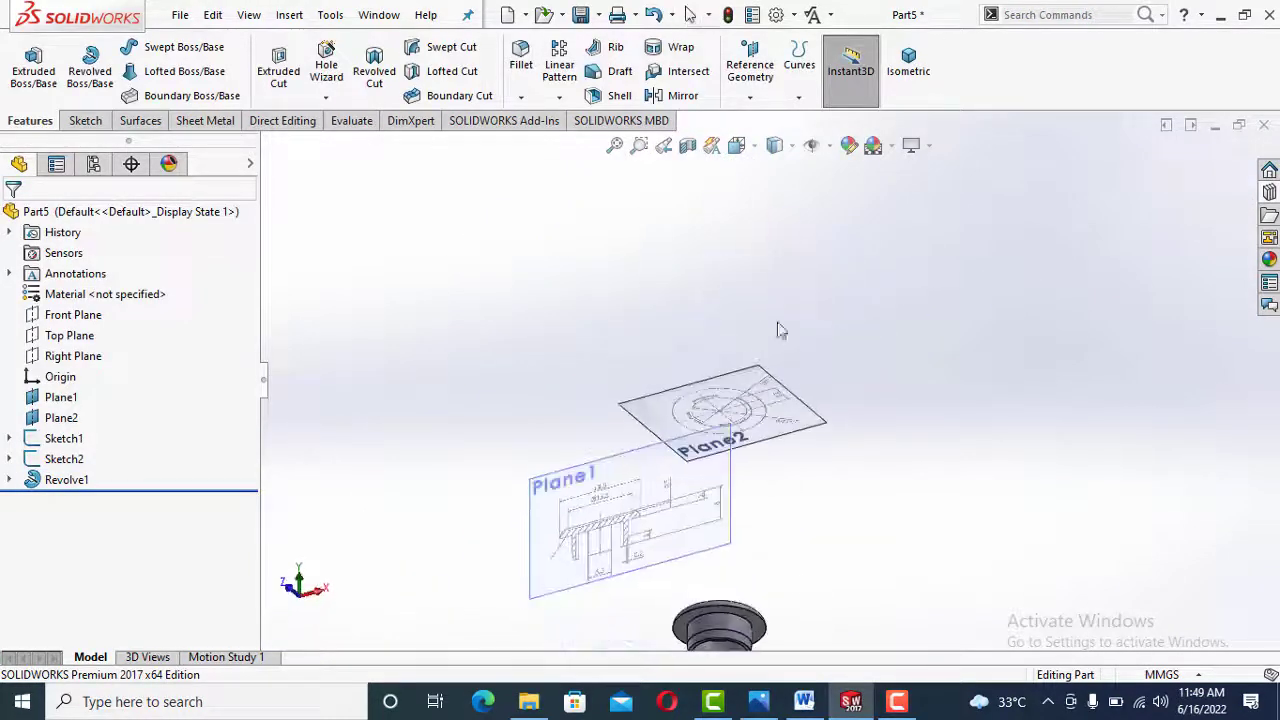
pyautogui.scroll(4, 794, 557)
pyautogui.moveTo(783, 509); pyautogui.dragTo(762, 408, button='middle')
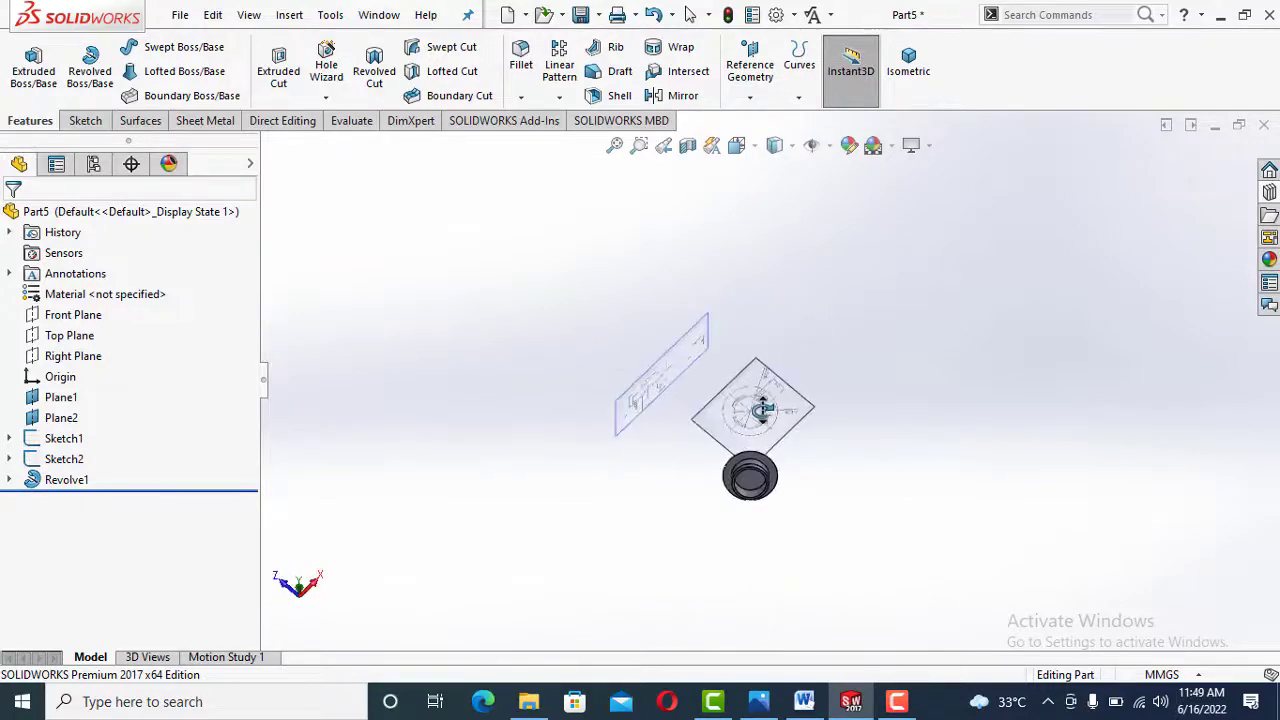
pyautogui.scroll(-8, 757, 490)
pyautogui.click(678, 428)
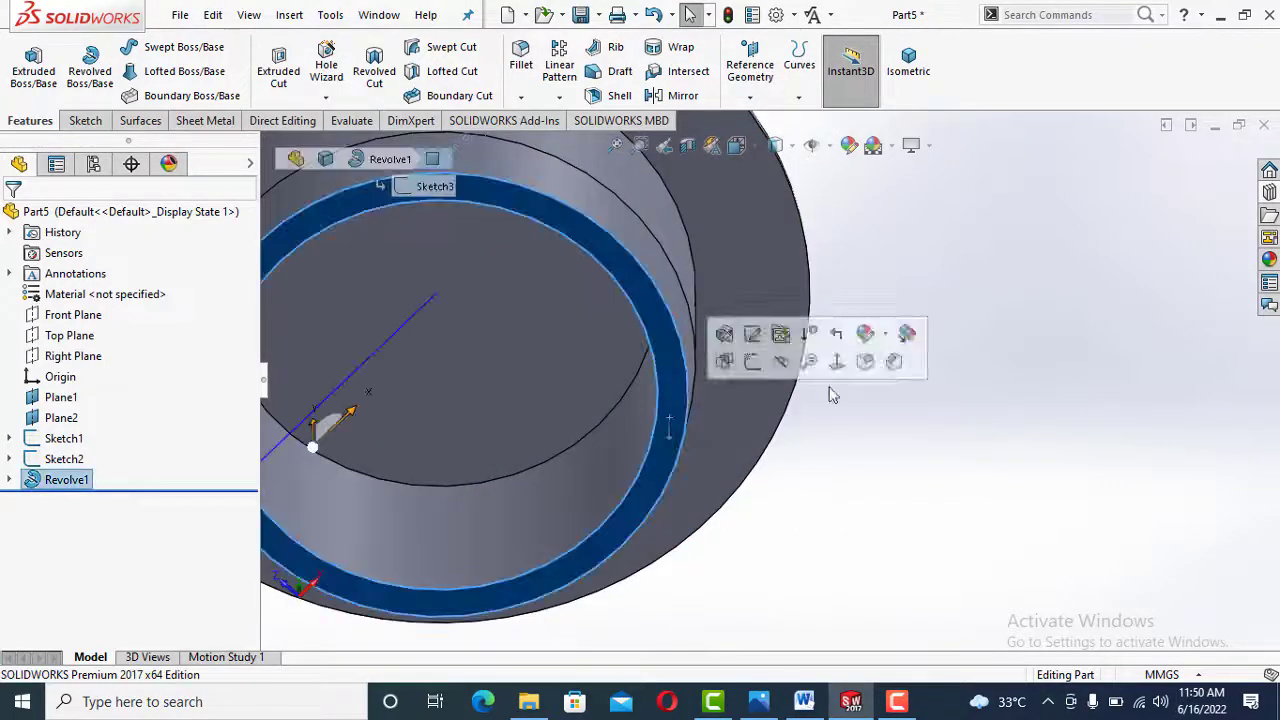
pyautogui.click(823, 483)
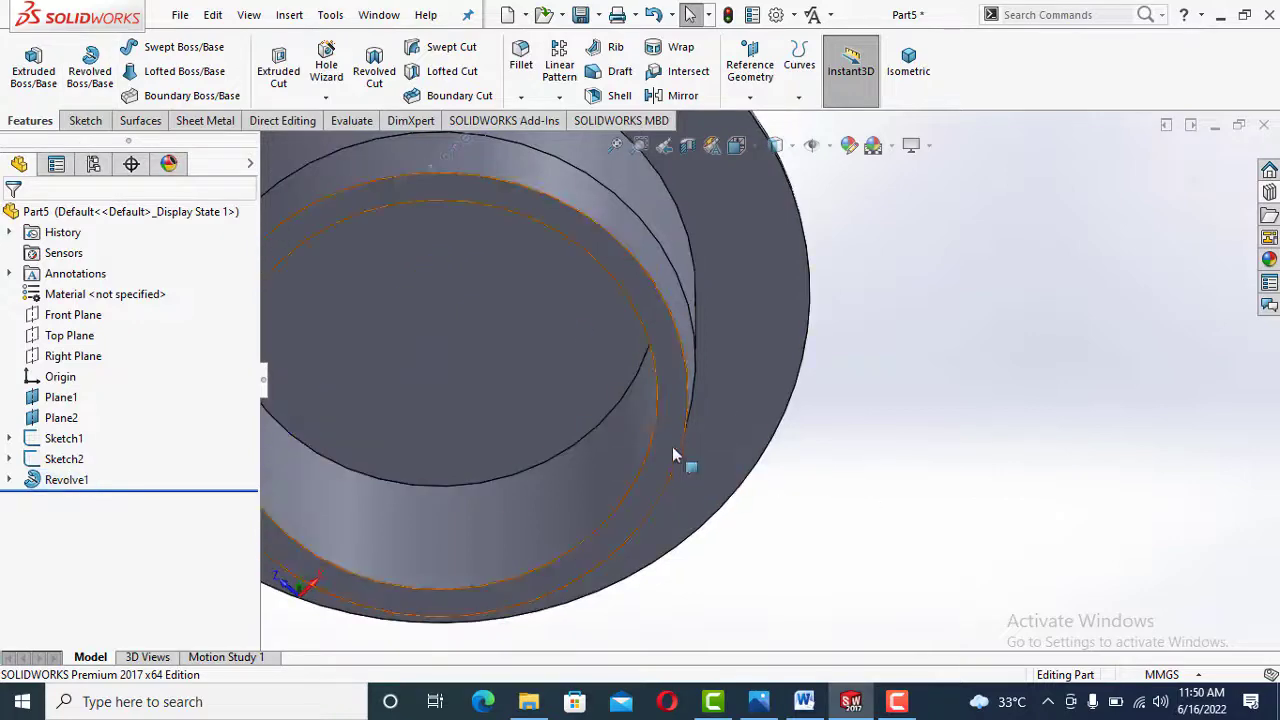
pyautogui.click(672, 447)
pyautogui.click(749, 382)
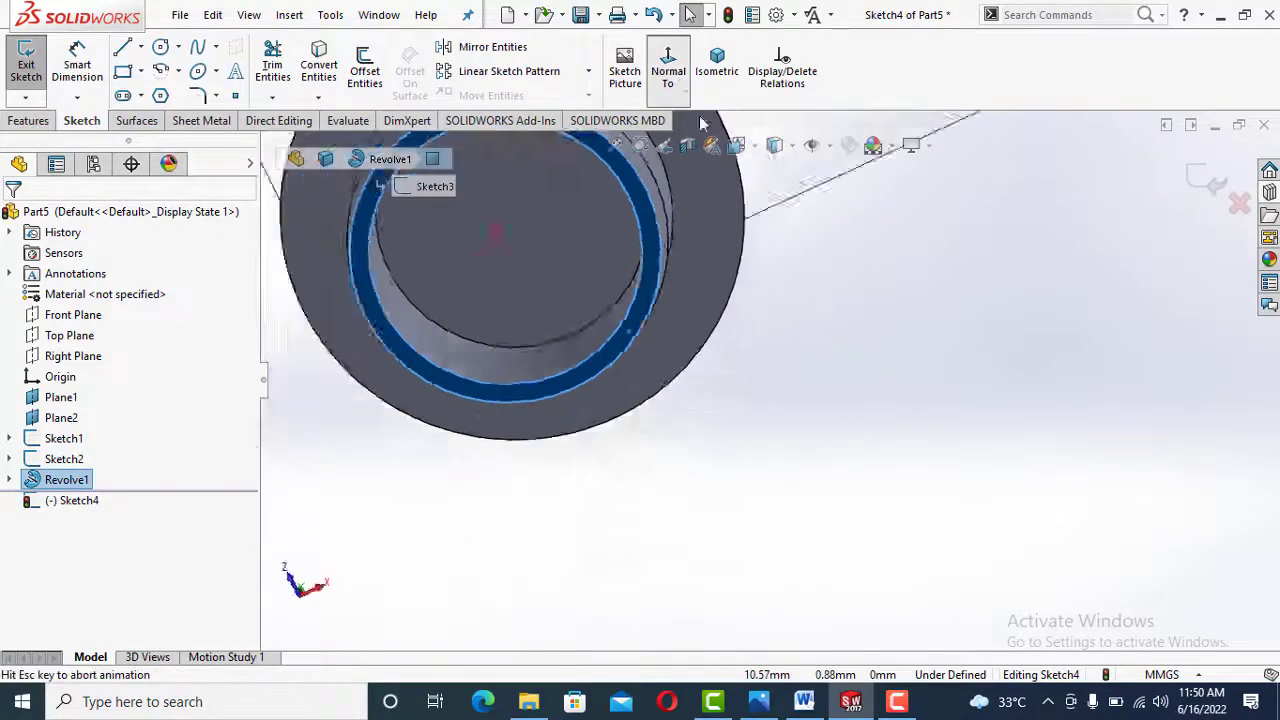
pyautogui.click(668, 64)
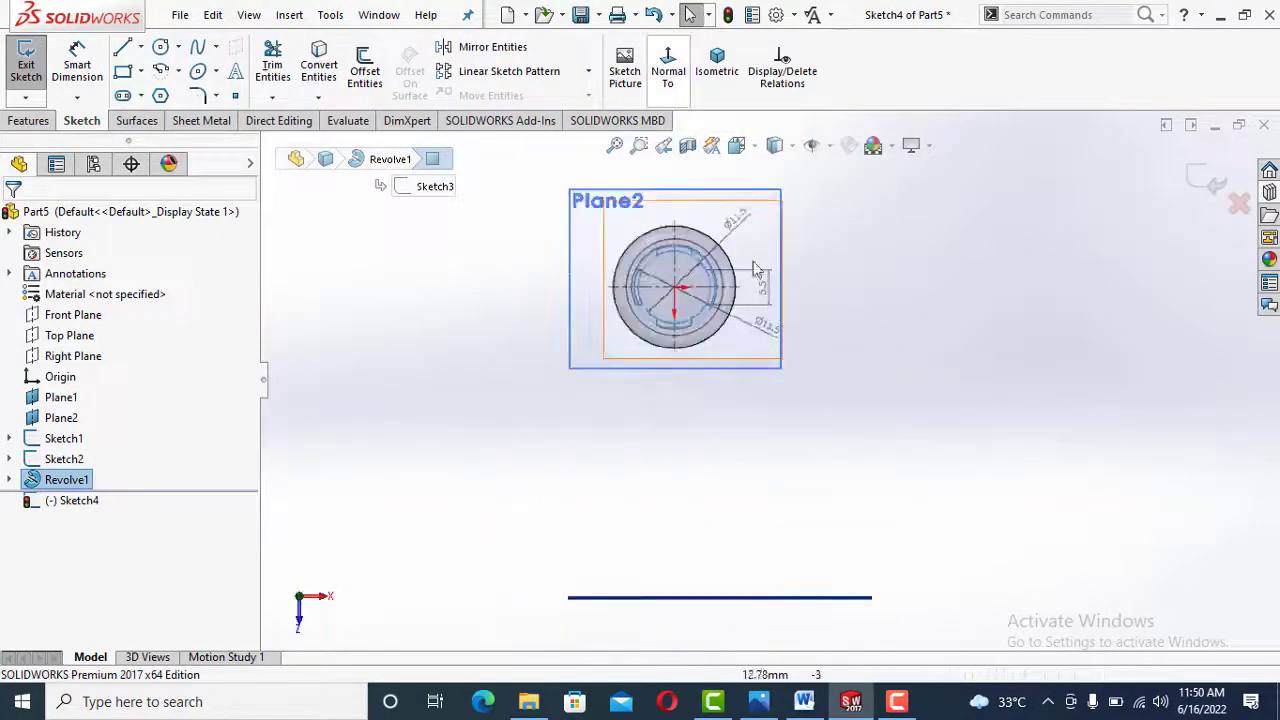
# Sketch a center rectangle about 4.66 by 5.37 mm on the horizontal centerline, over the leg wall beside the picture's 5.5 dimension
pyautogui.scroll(-1, 762, 195)
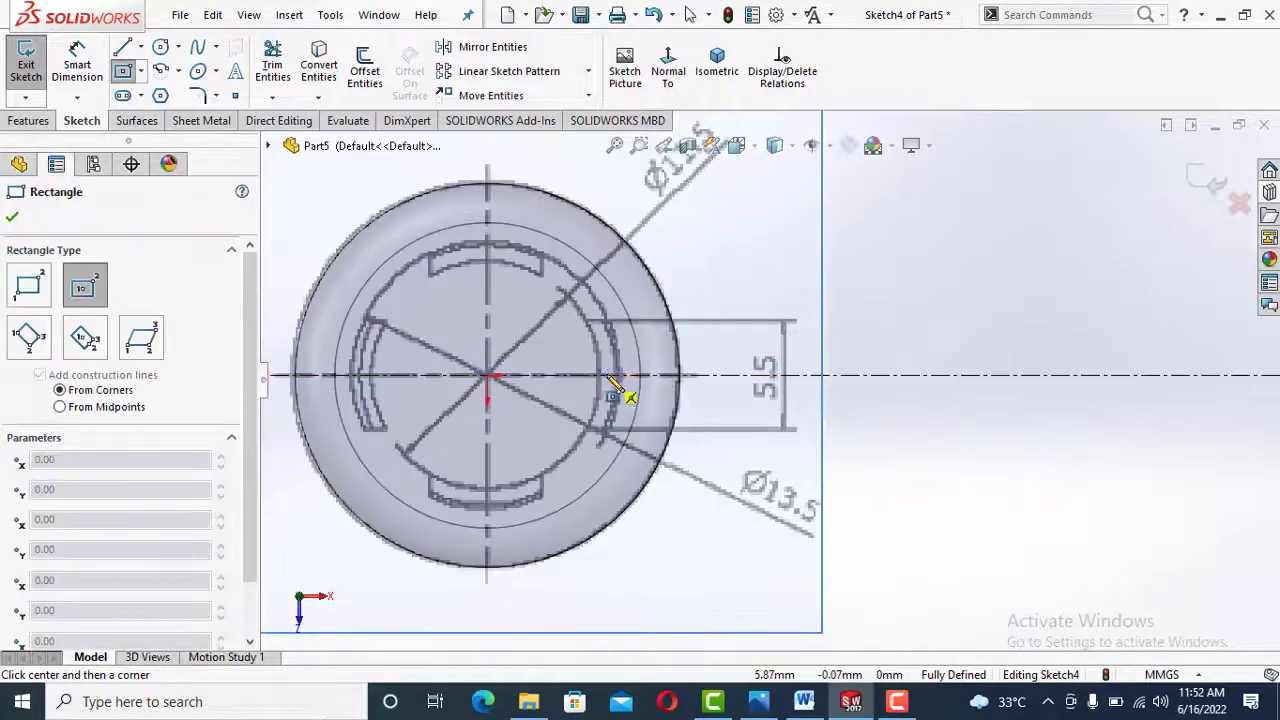
pyautogui.click(603, 375)
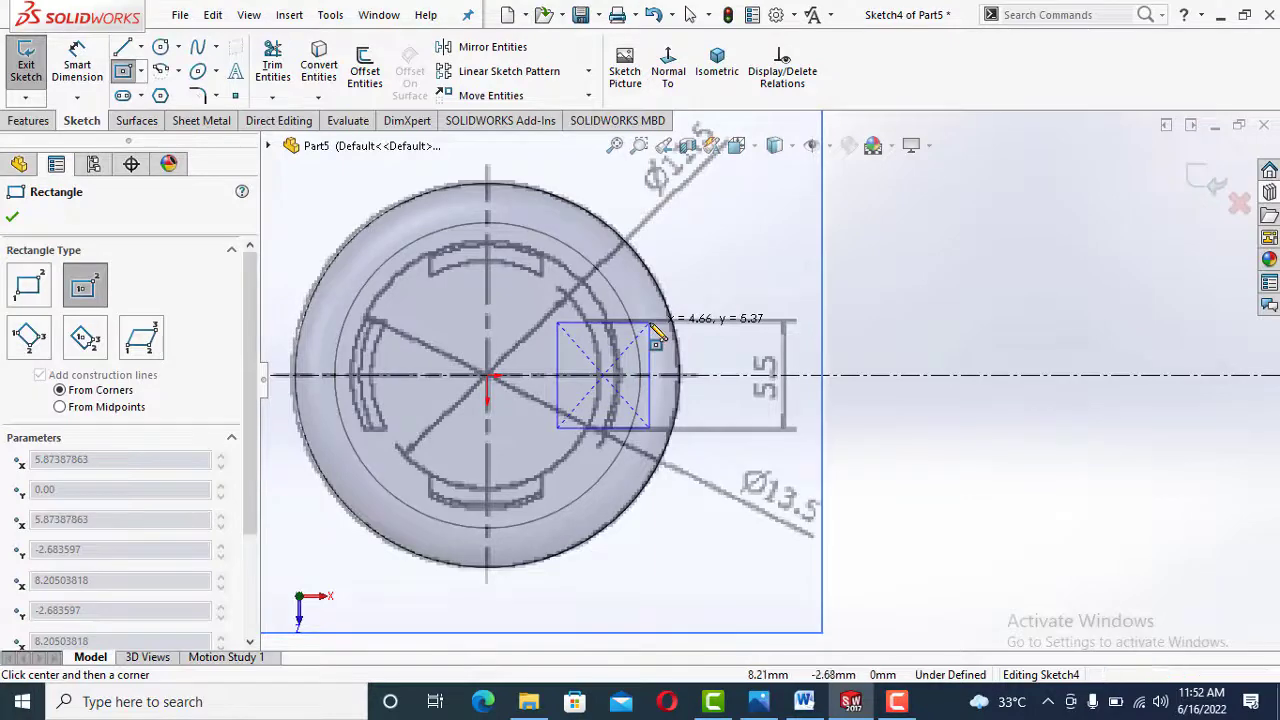
pyautogui.click(650, 323)
# Dimension the rectangle's vertical side as 5.5 mm
pyautogui.click(77, 62)
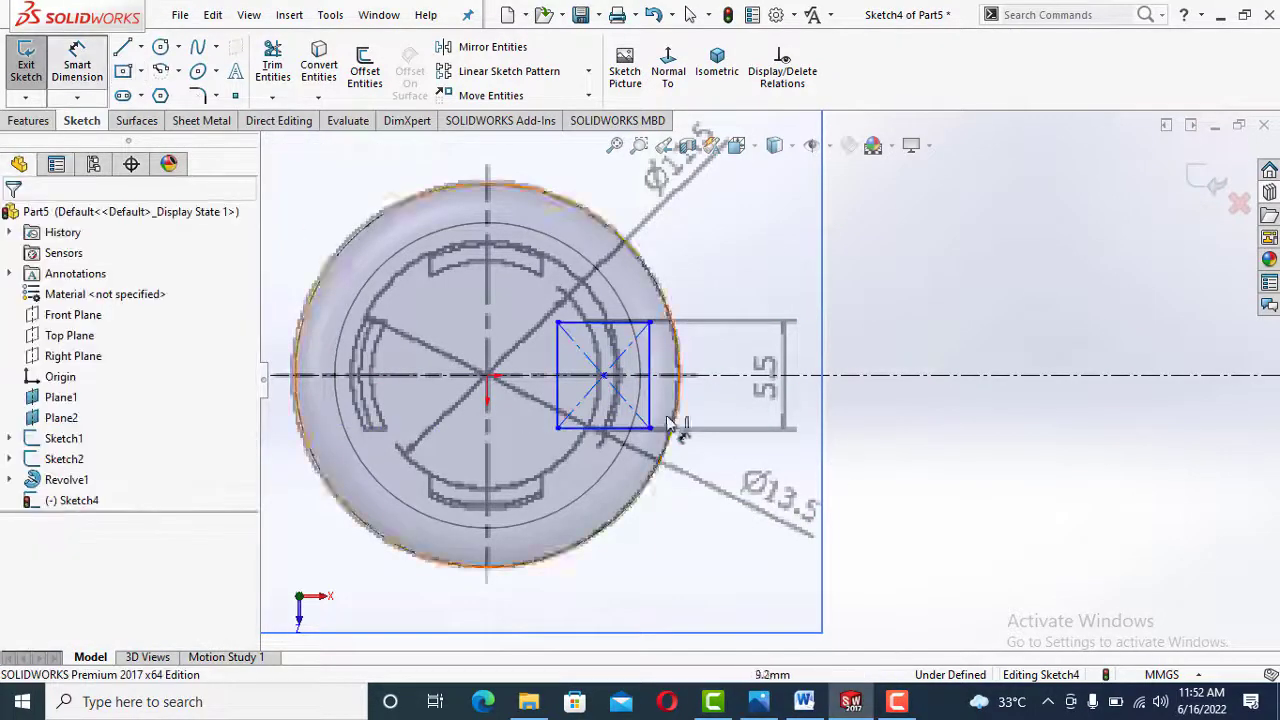
pyautogui.click(650, 405)
pyautogui.click(775, 405)
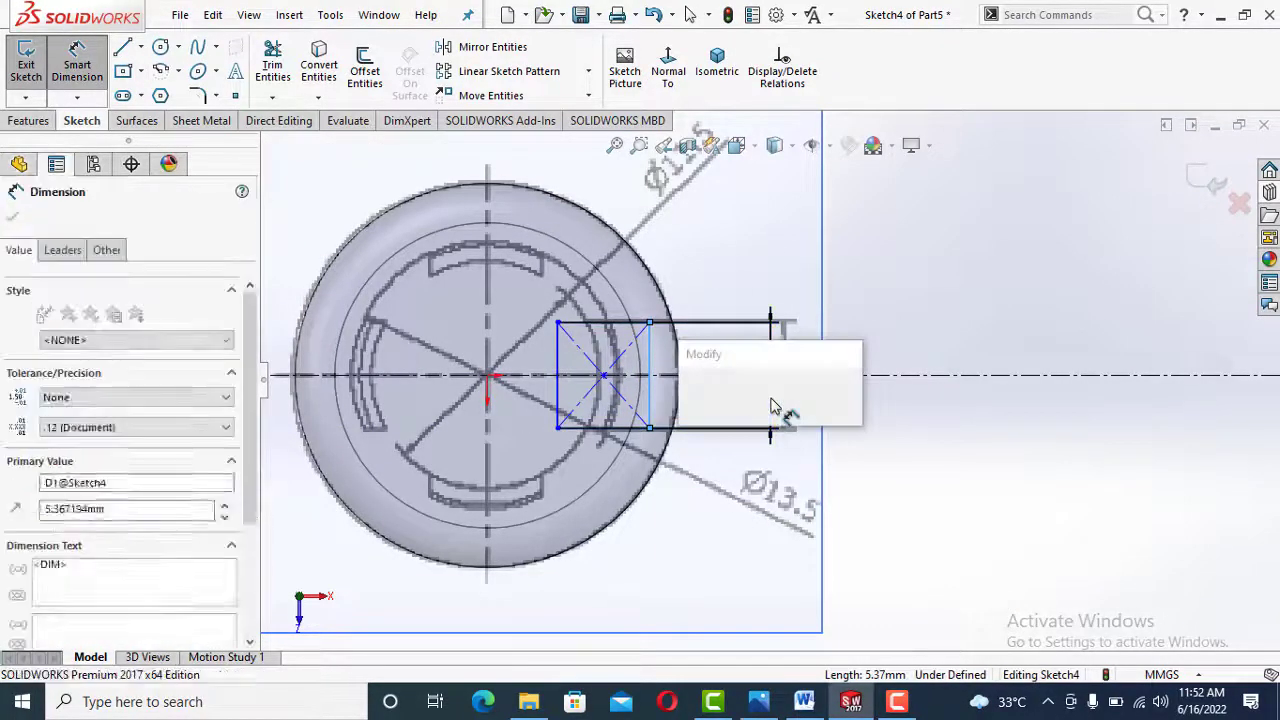
pyautogui.write('5.5')
pyautogui.press('Return')
pyautogui.press('Escape')
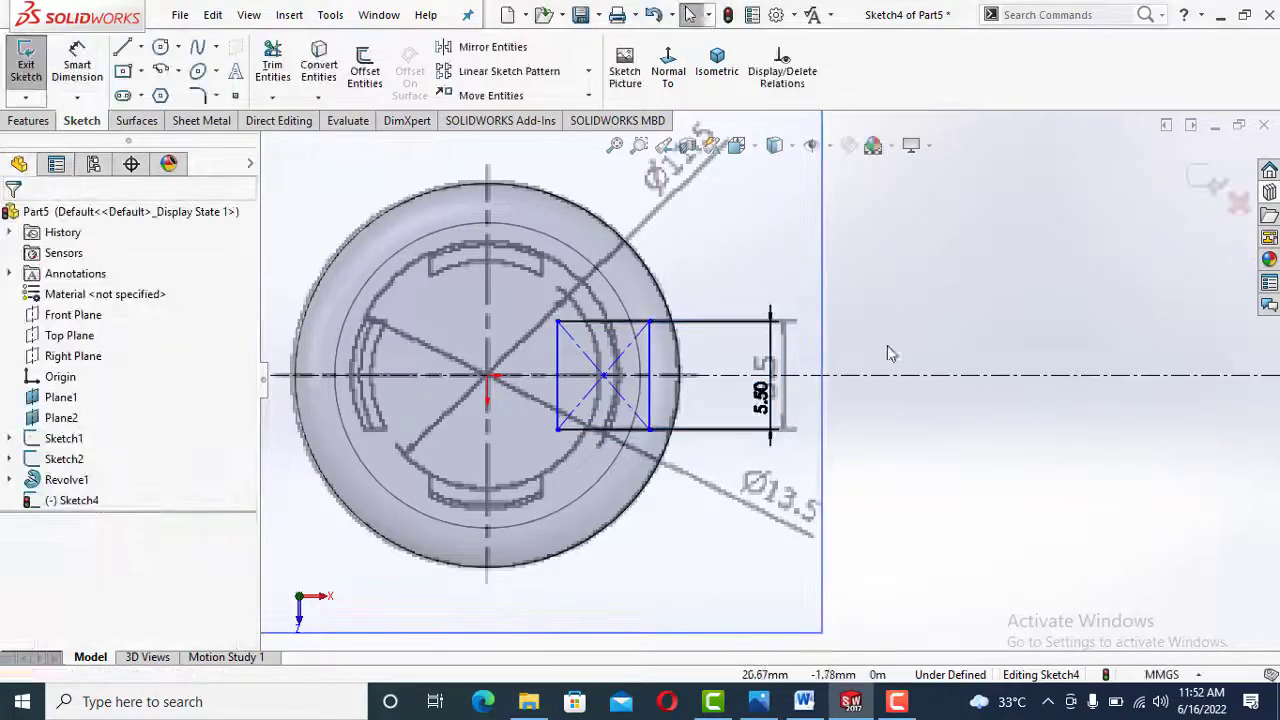
pyautogui.scroll(1, 770, 378)
pyautogui.scroll(2, 920, 326)
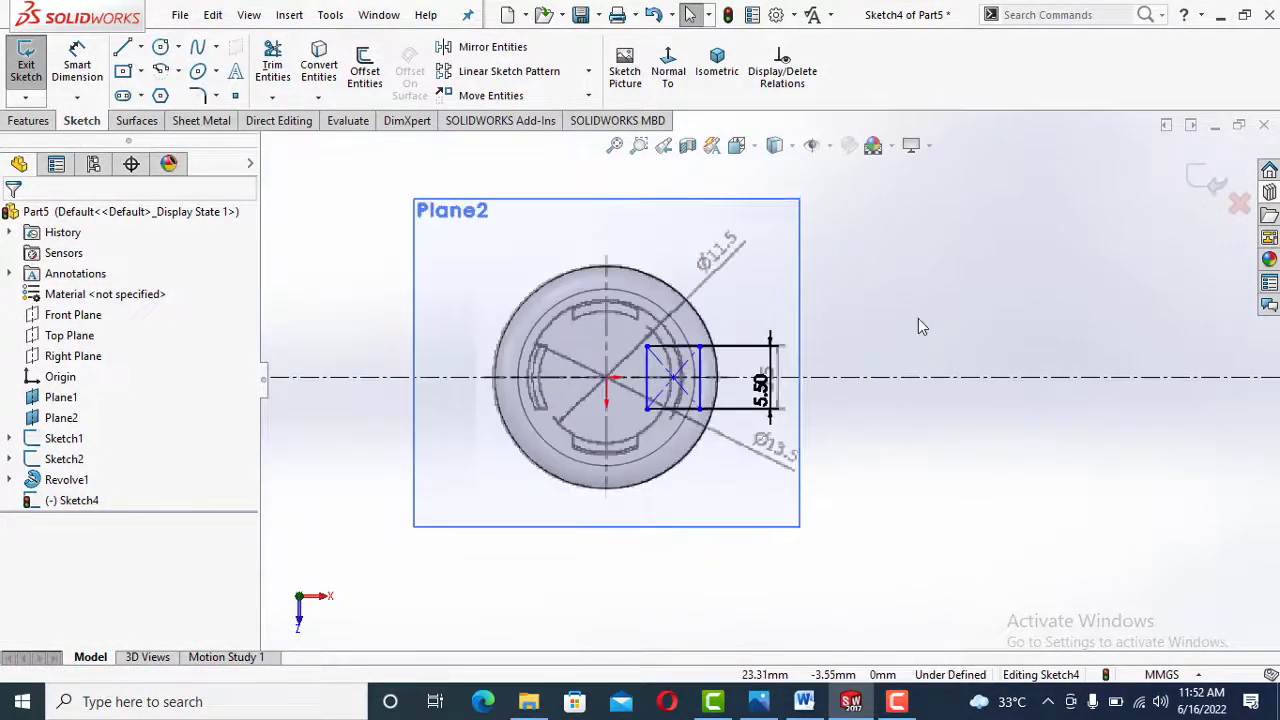
pyautogui.moveTo(621, 179)
pyautogui.mouseDown()
pyautogui.moveTo(752, 500)
pyautogui.moveTo(749, 460)
pyautogui.moveTo(760, 462)
pyautogui.mouseUp()
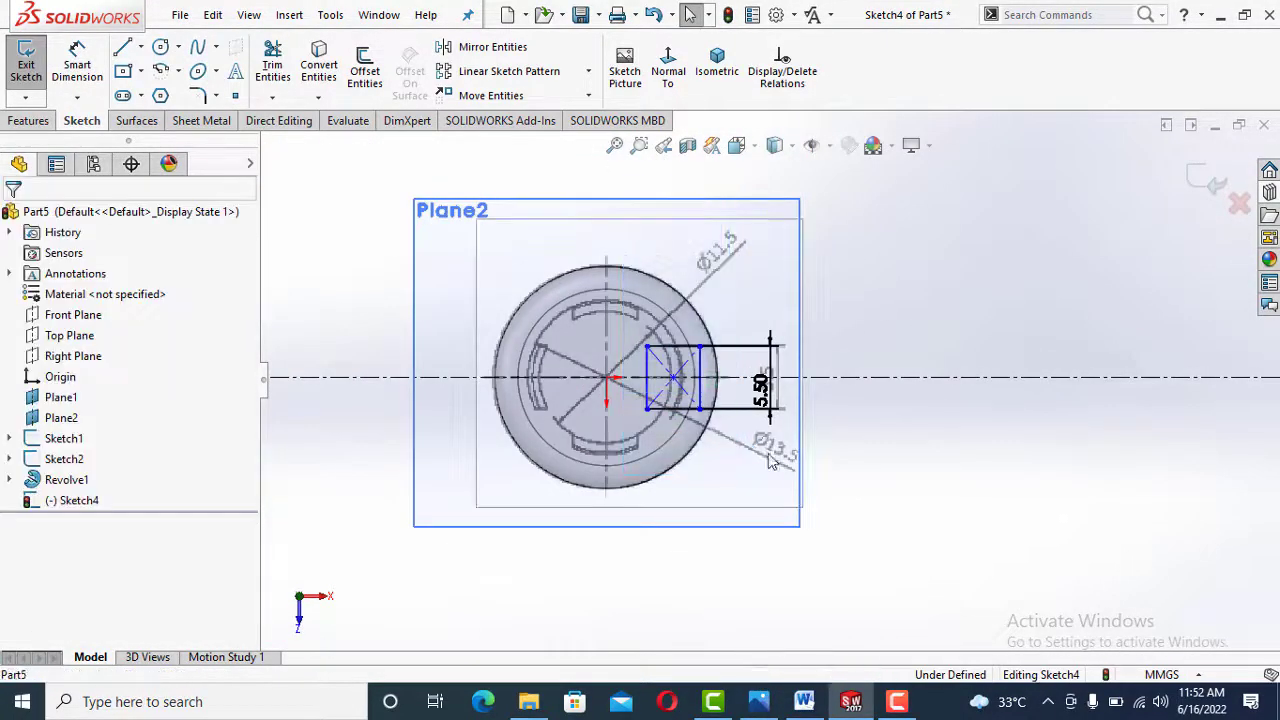
pyautogui.scroll(-3, 795, 285)
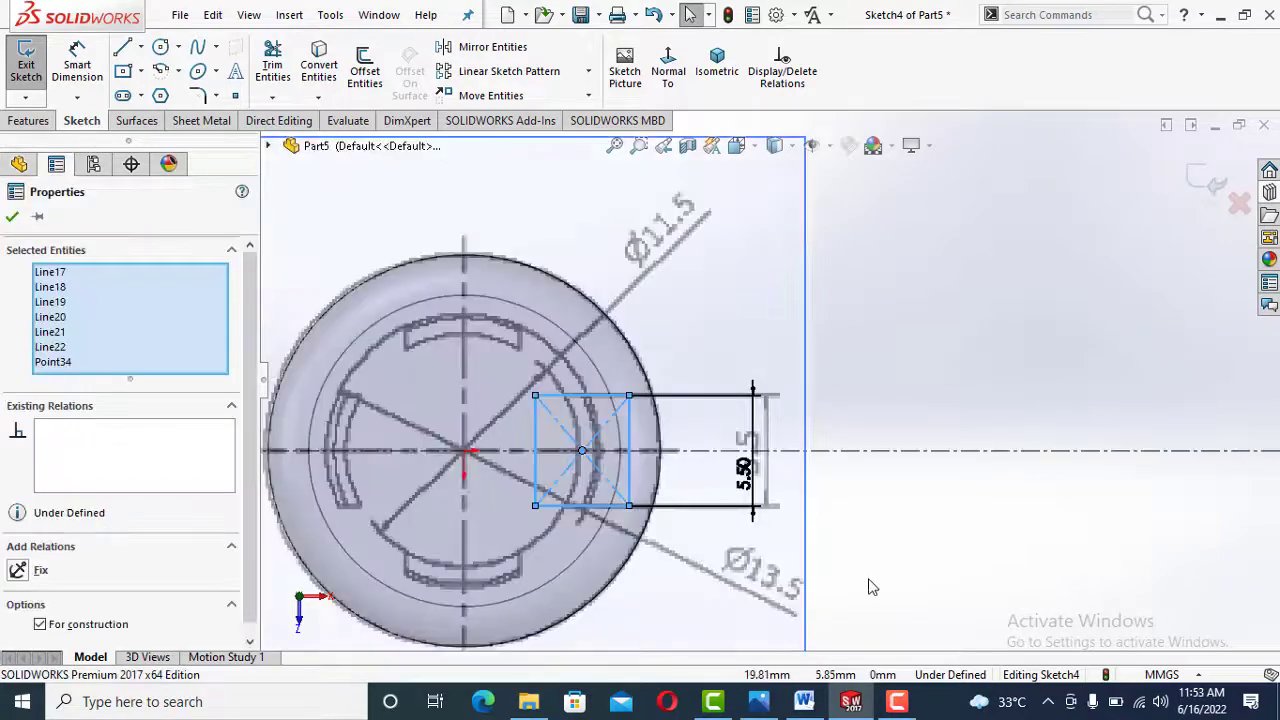
pyautogui.click(895, 480)
# Dimension the rectangle's horizontal side as 5.5 mm
pyautogui.click(77, 65)
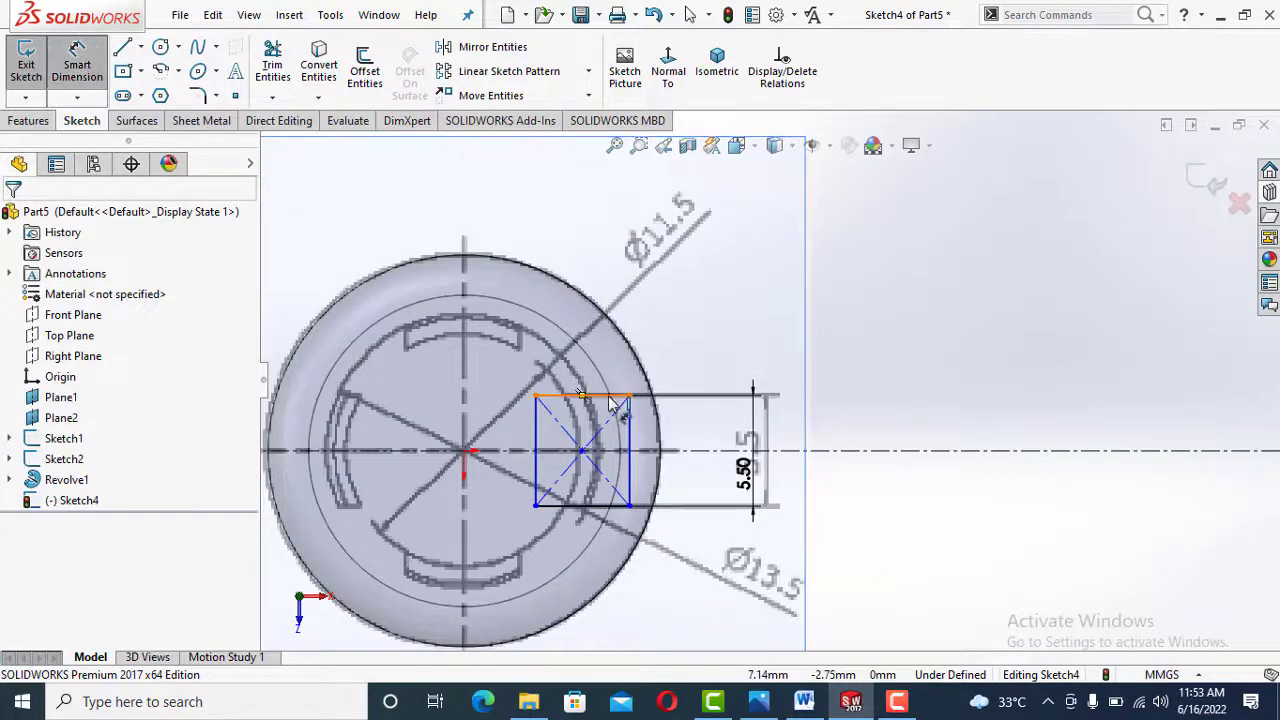
pyautogui.click(611, 398)
pyautogui.click(596, 268)
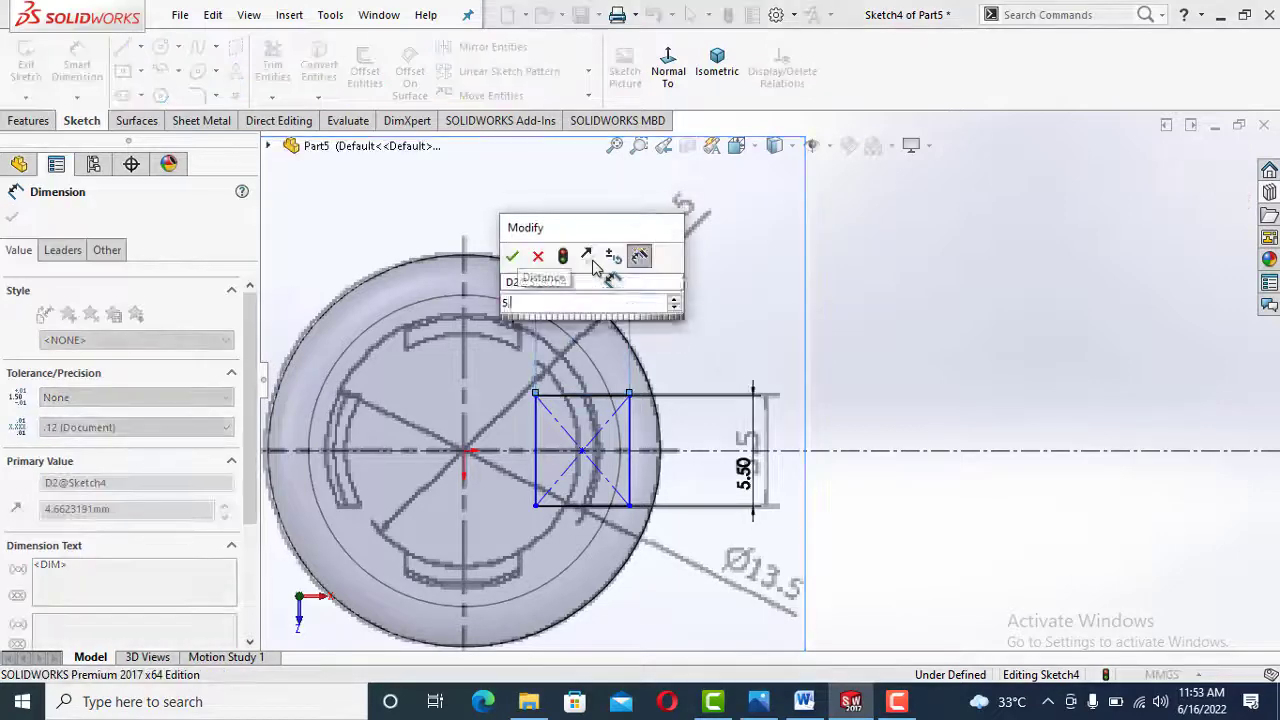
pyautogui.write('5.5')
pyautogui.press('Return')
pyautogui.press('Escape')
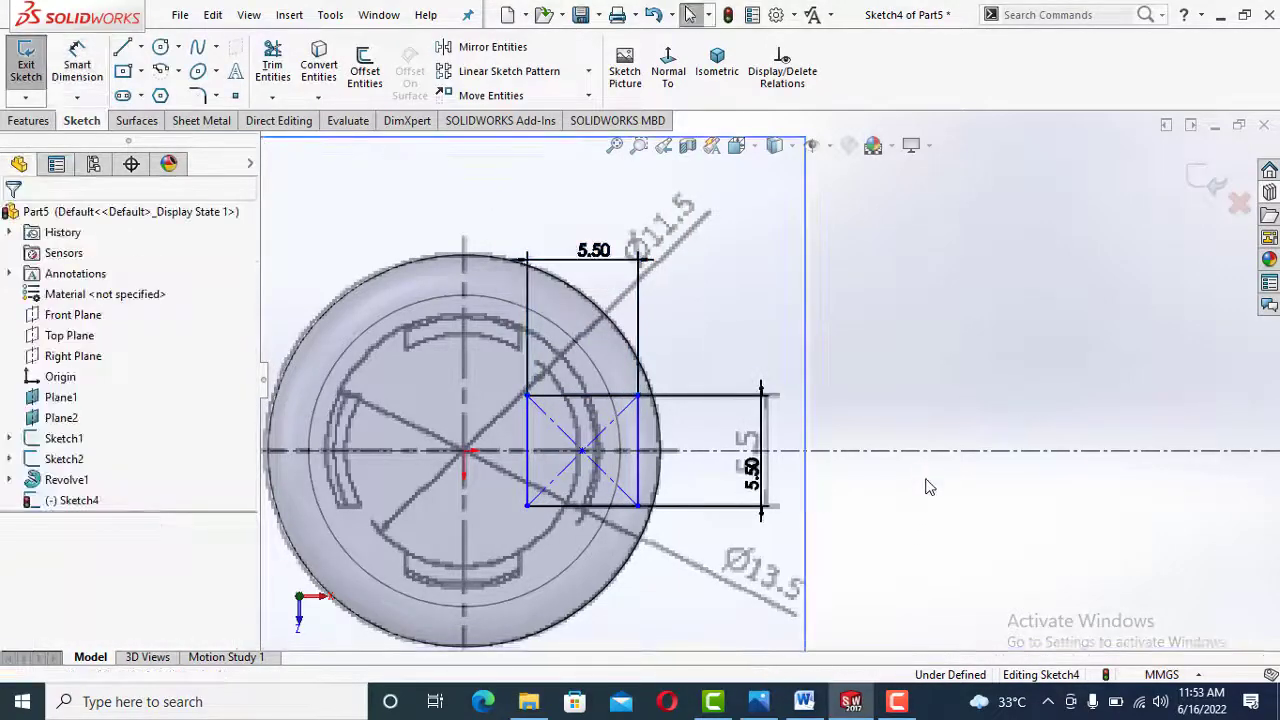
# Pattern the rectangle's four sides circularly about the origin with 4 equally spaced instances over 360 degrees
pyautogui.press('f')
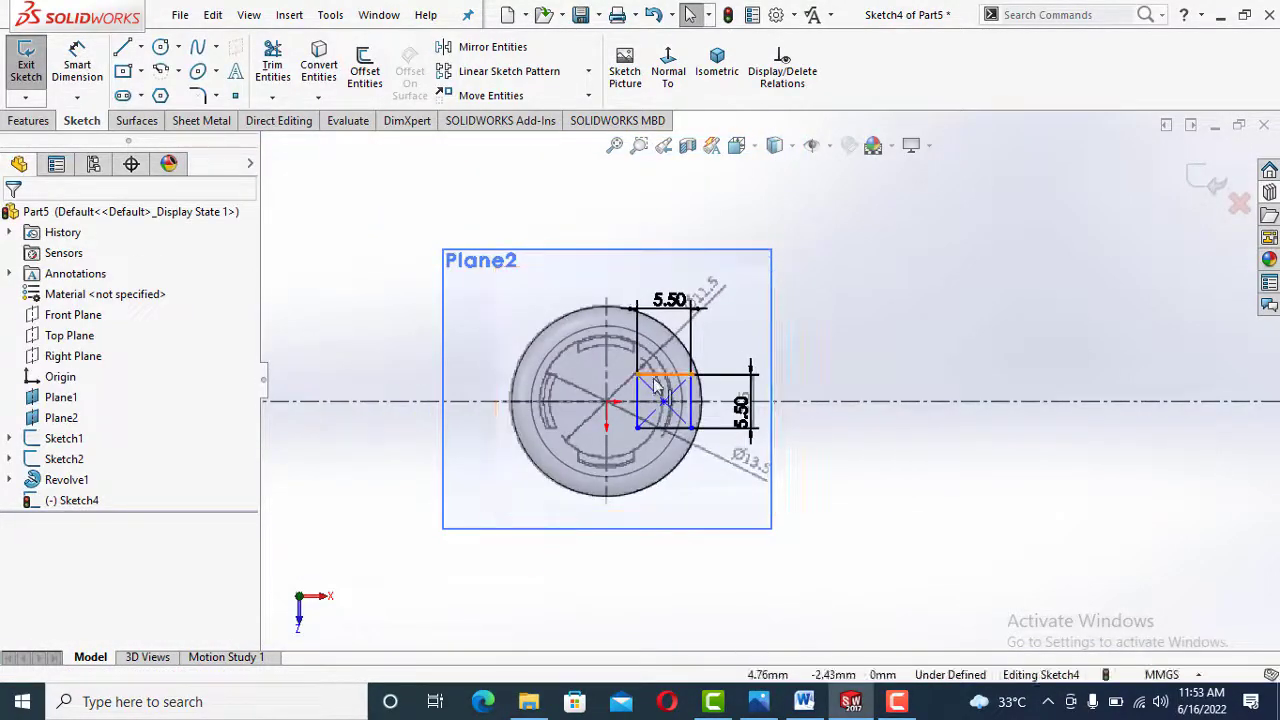
pyautogui.click(640, 415)
pyautogui.keyDown('ctrl'); pyautogui.click(639, 412); pyautogui.keyUp('ctrl')
pyautogui.keyDown('ctrl'); pyautogui.click(660, 428); pyautogui.keyUp('ctrl')
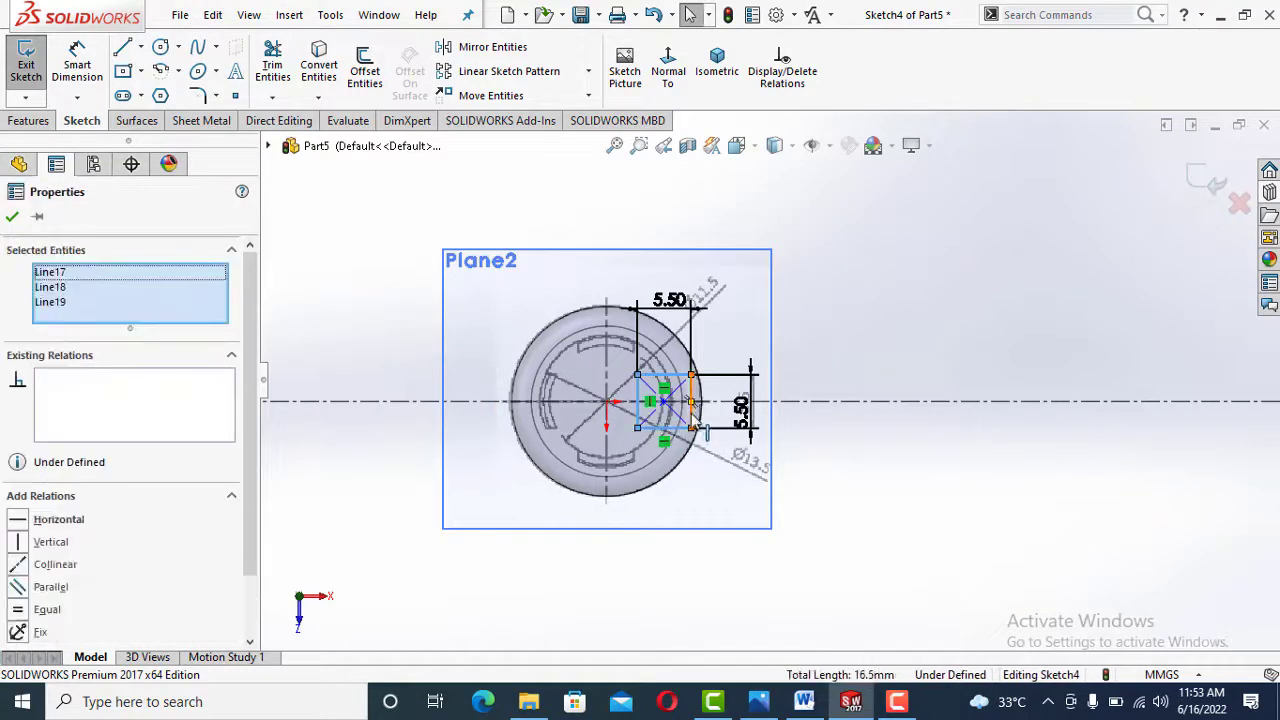
pyautogui.keyDown('ctrl'); pyautogui.click(691, 412); pyautogui.keyUp('ctrl')
pyautogui.click(588, 71)
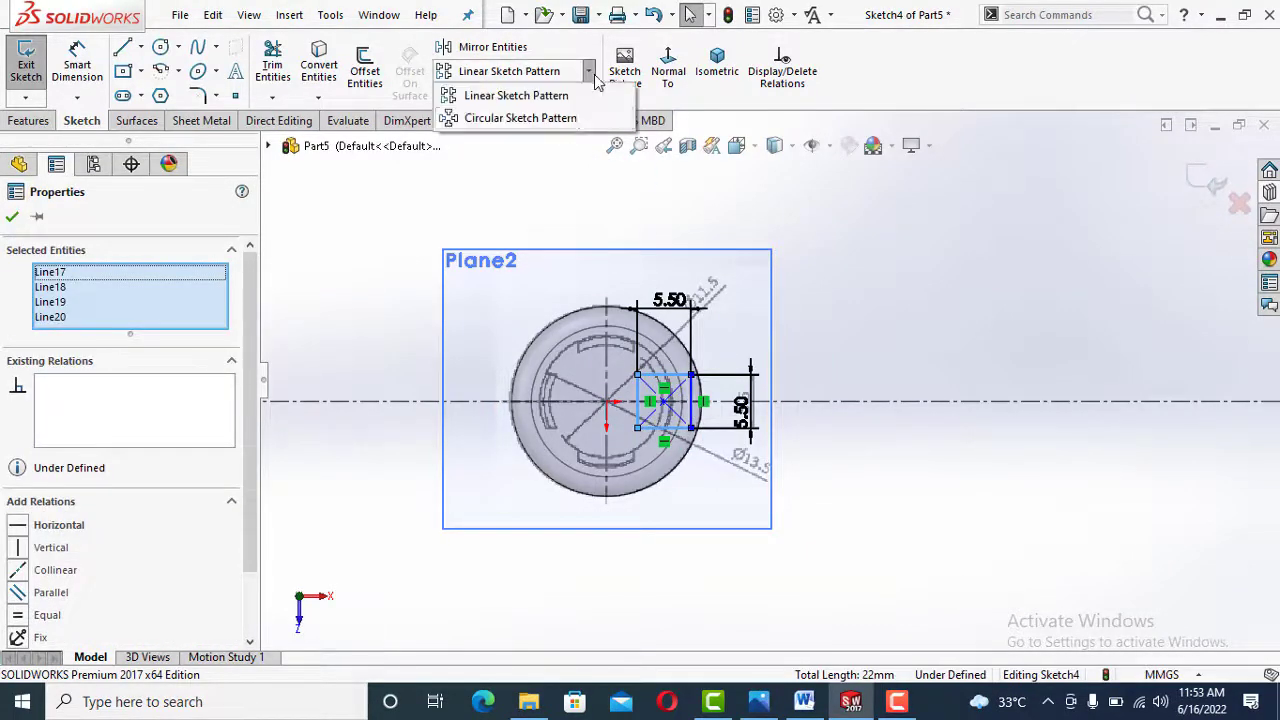
pyautogui.click(505, 114)
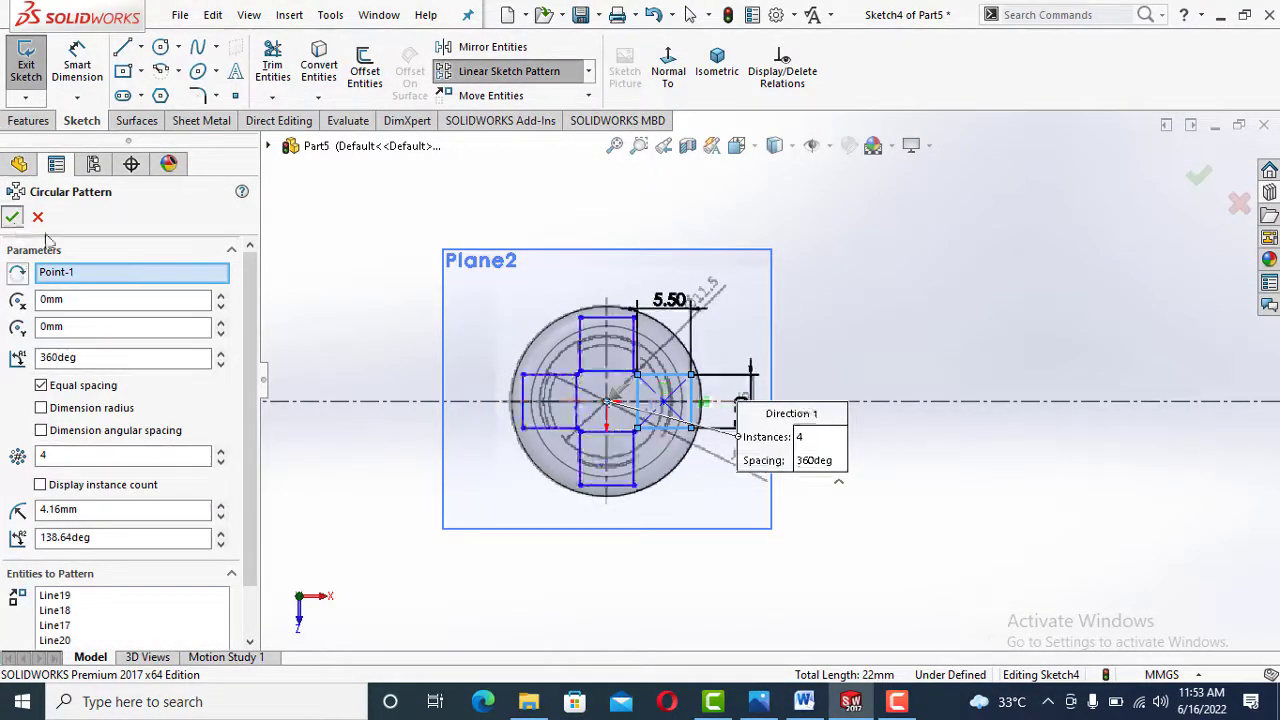
pyautogui.click(12, 216)
pyautogui.scroll(3, 800, 388)
pyautogui.scroll(-6, 813, 390)
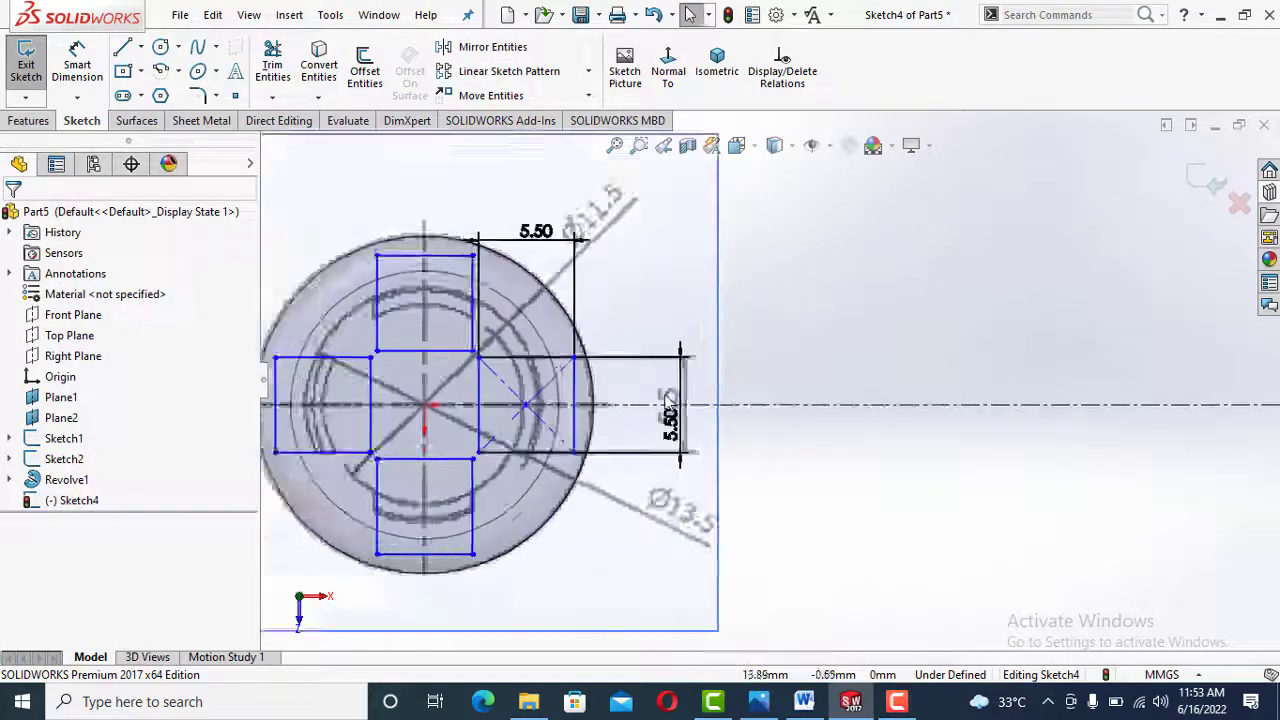
pyautogui.scroll(2, 610, 456)
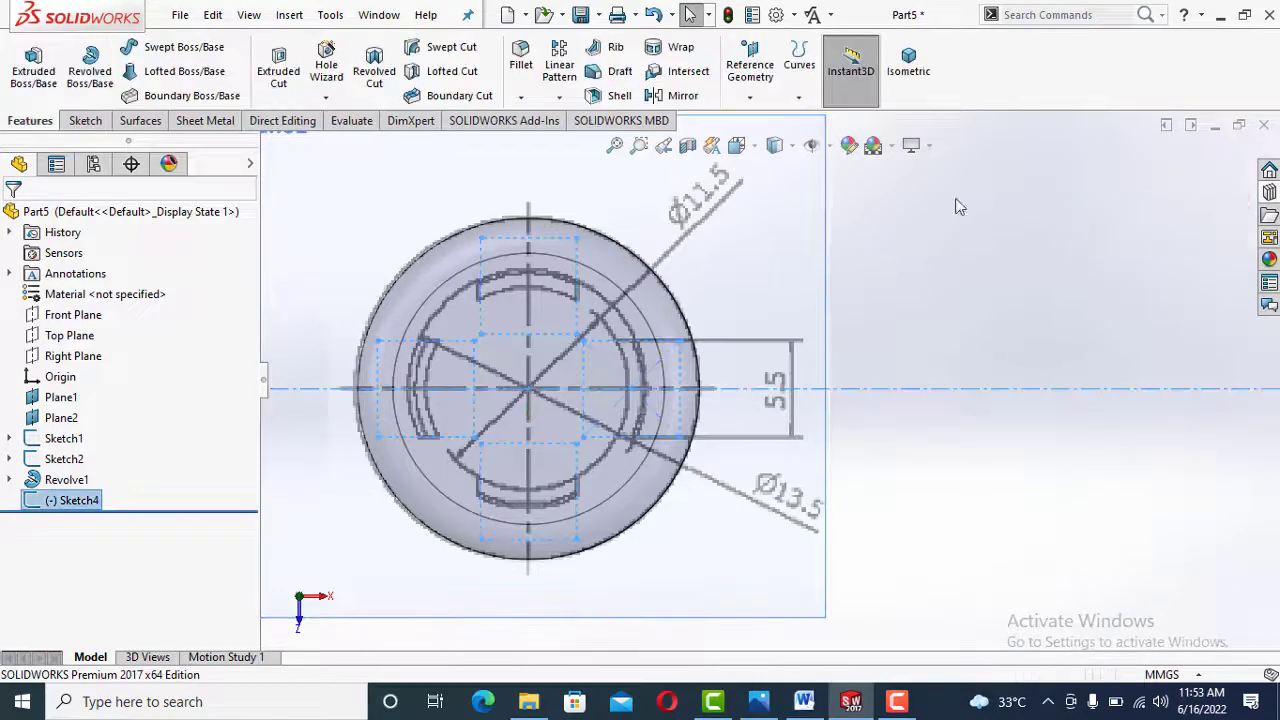
# Extrude-cut the four patterned squares Up To Surface, ending at the underside face of the cap's rim, to slot the leg
pyautogui.click(900, 90)
pyautogui.scroll(-5, 790, 420)
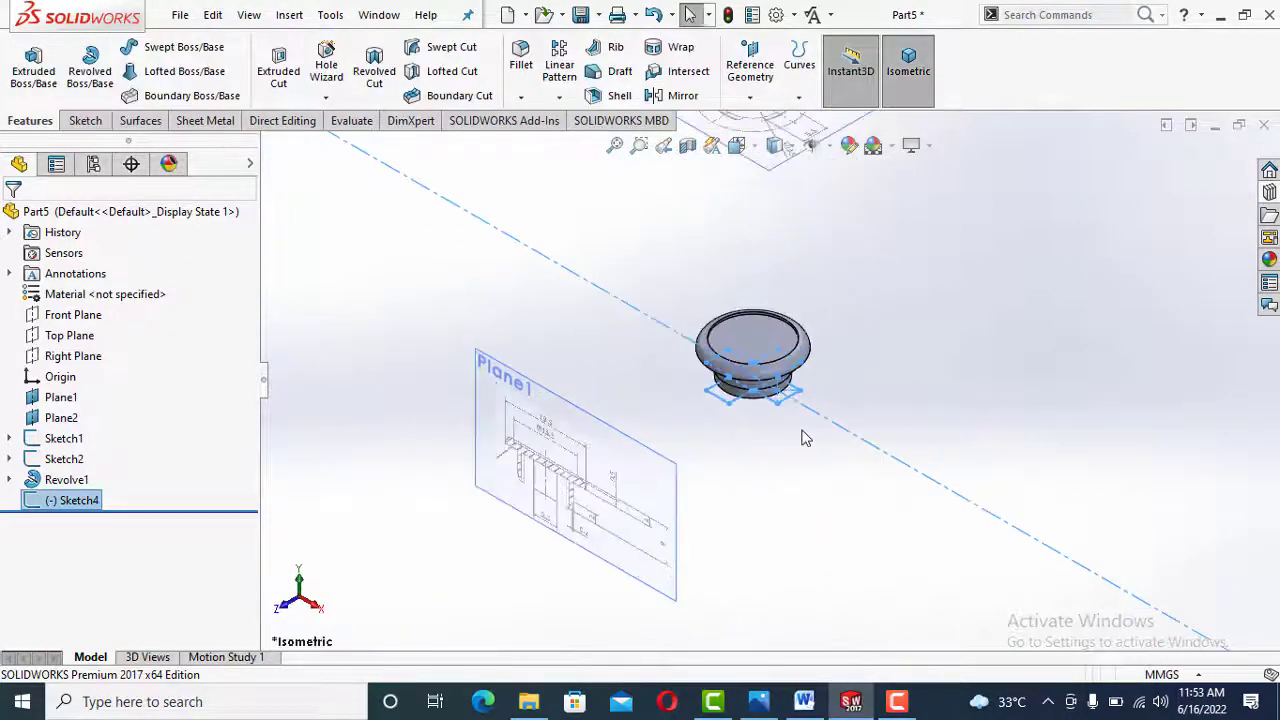
pyautogui.scroll(4, 727, 405)
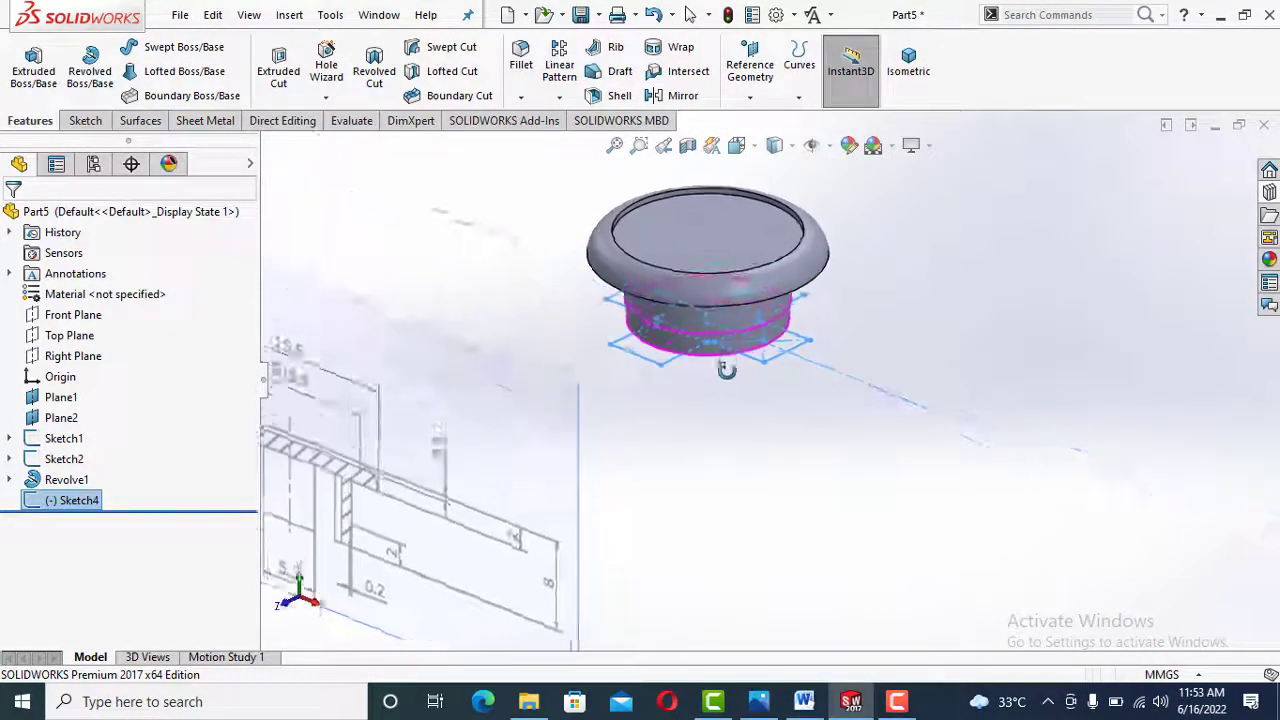
pyautogui.scroll(-3, 460, 437)
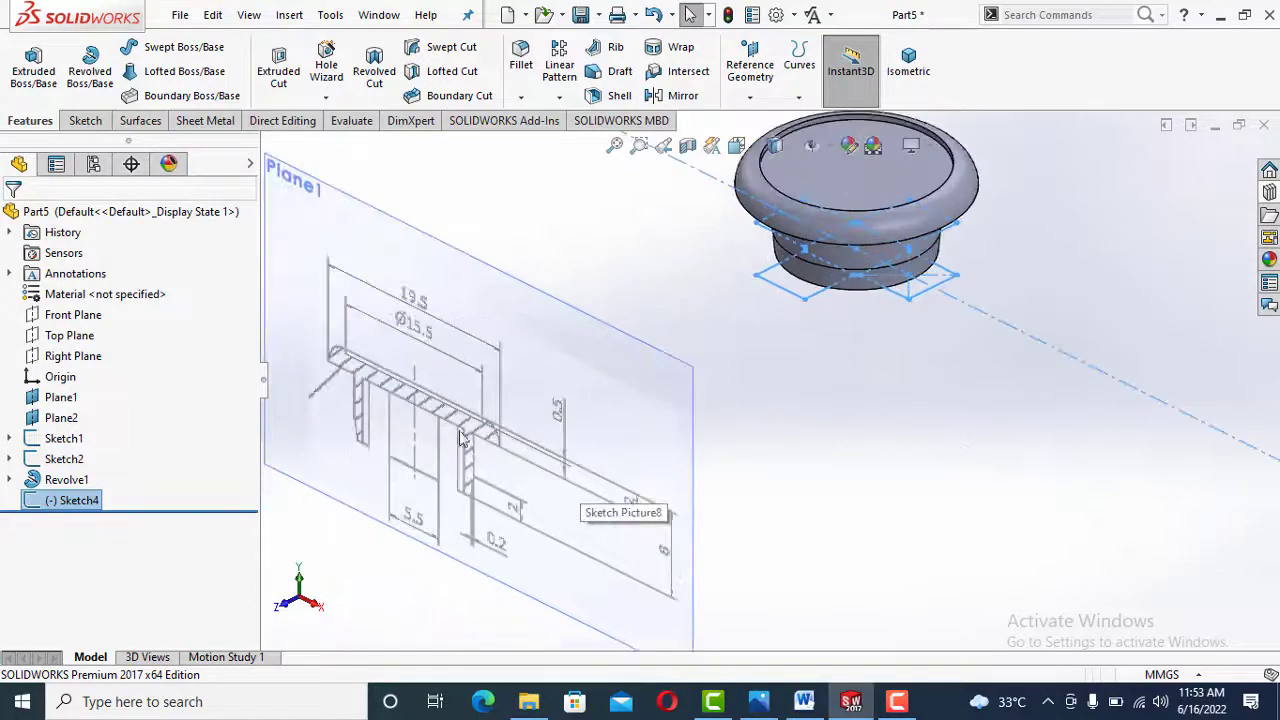
pyautogui.scroll(-2, 680, 550)
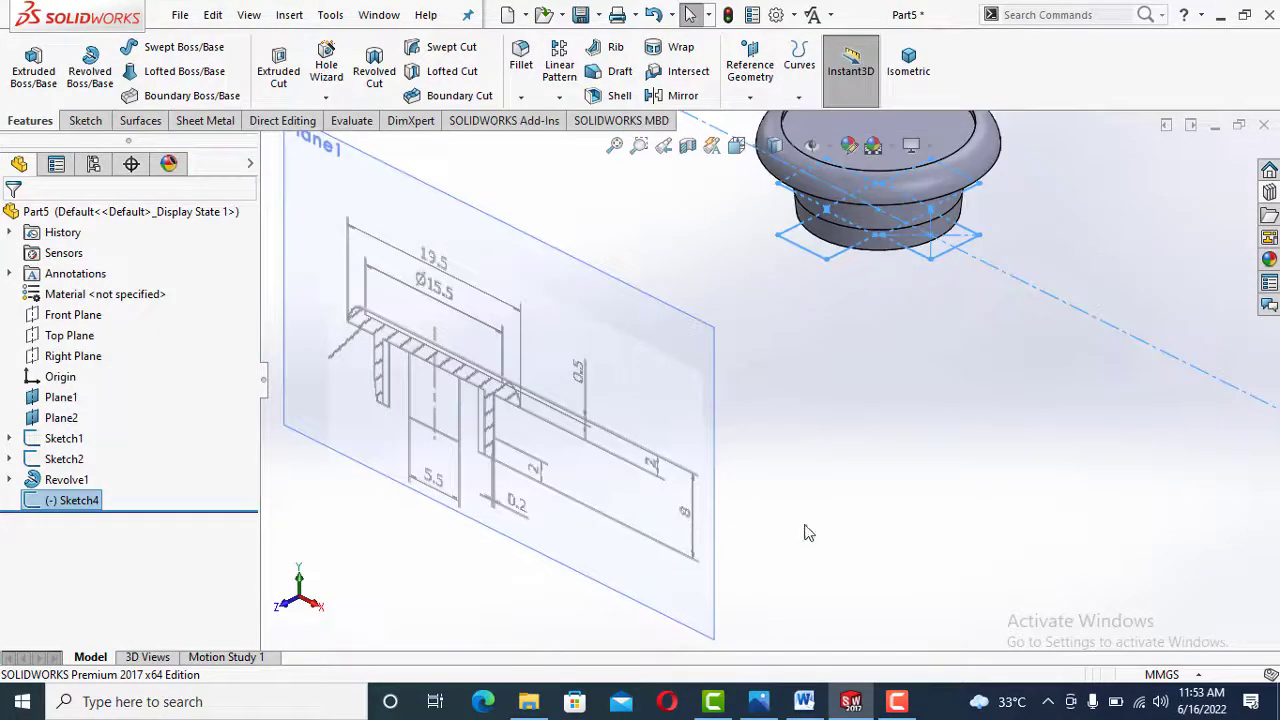
pyautogui.scroll(2, 808, 533)
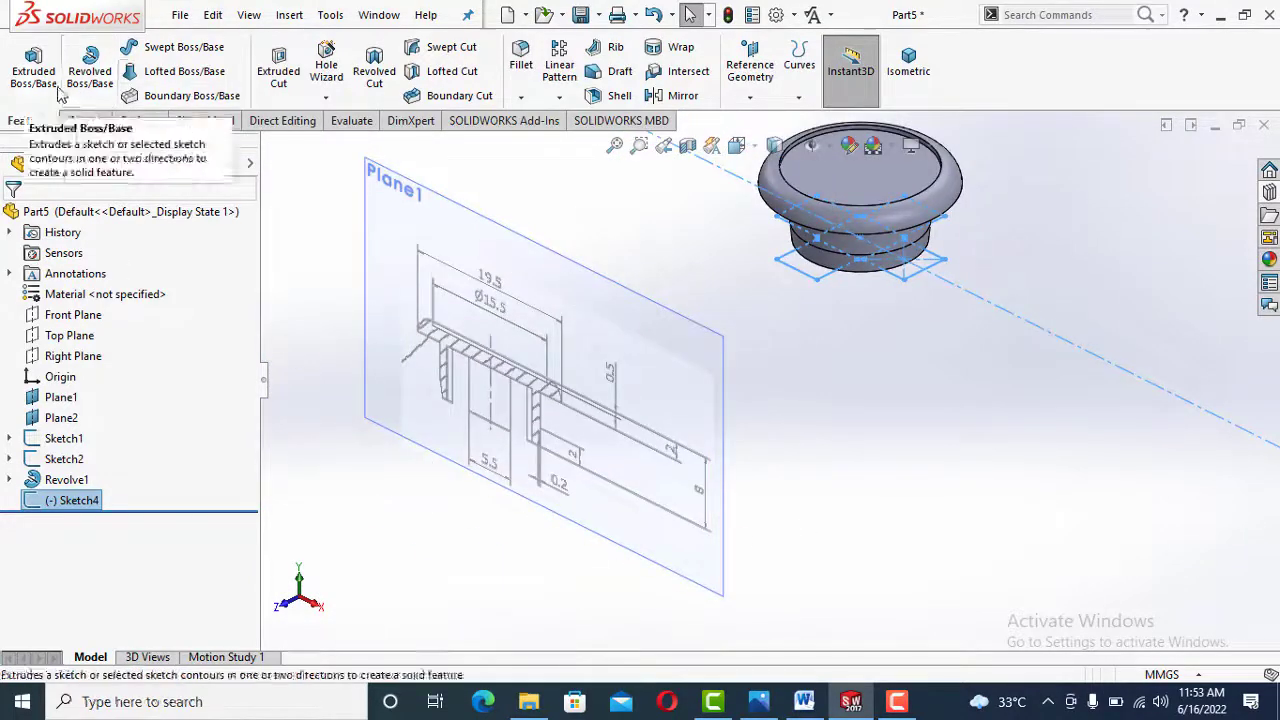
pyautogui.click(278, 68)
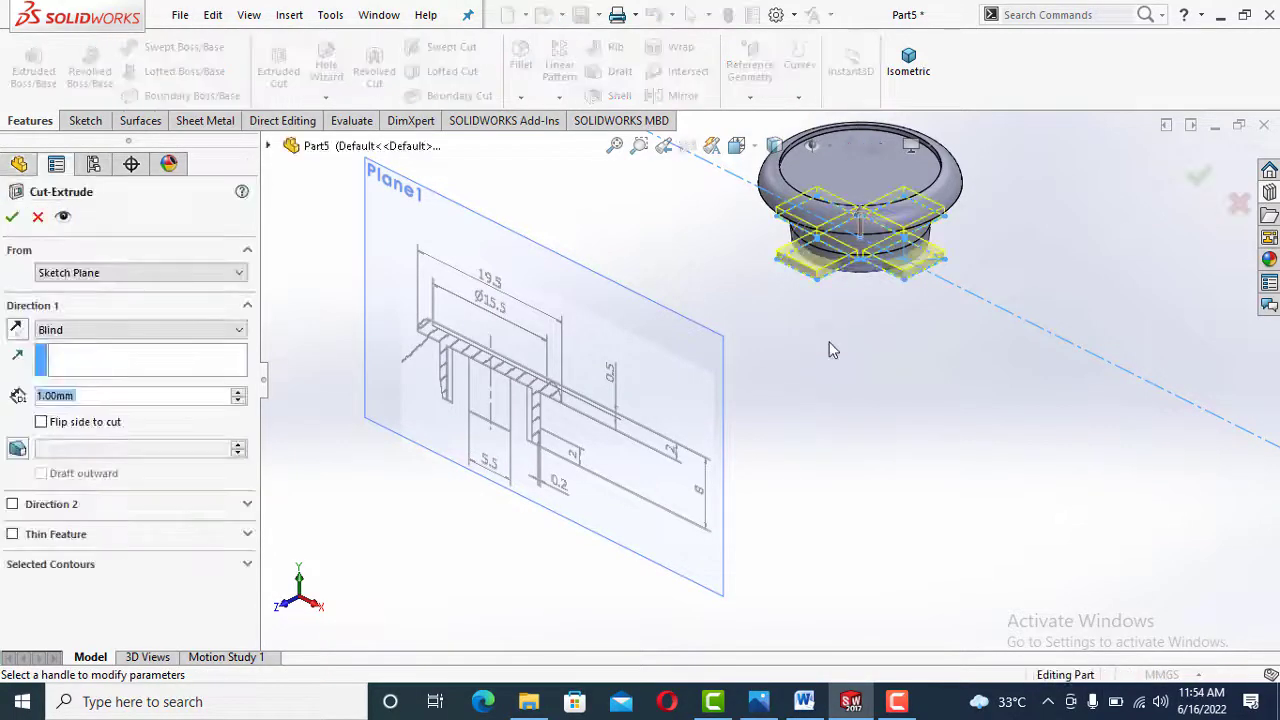
pyautogui.click(84, 336)
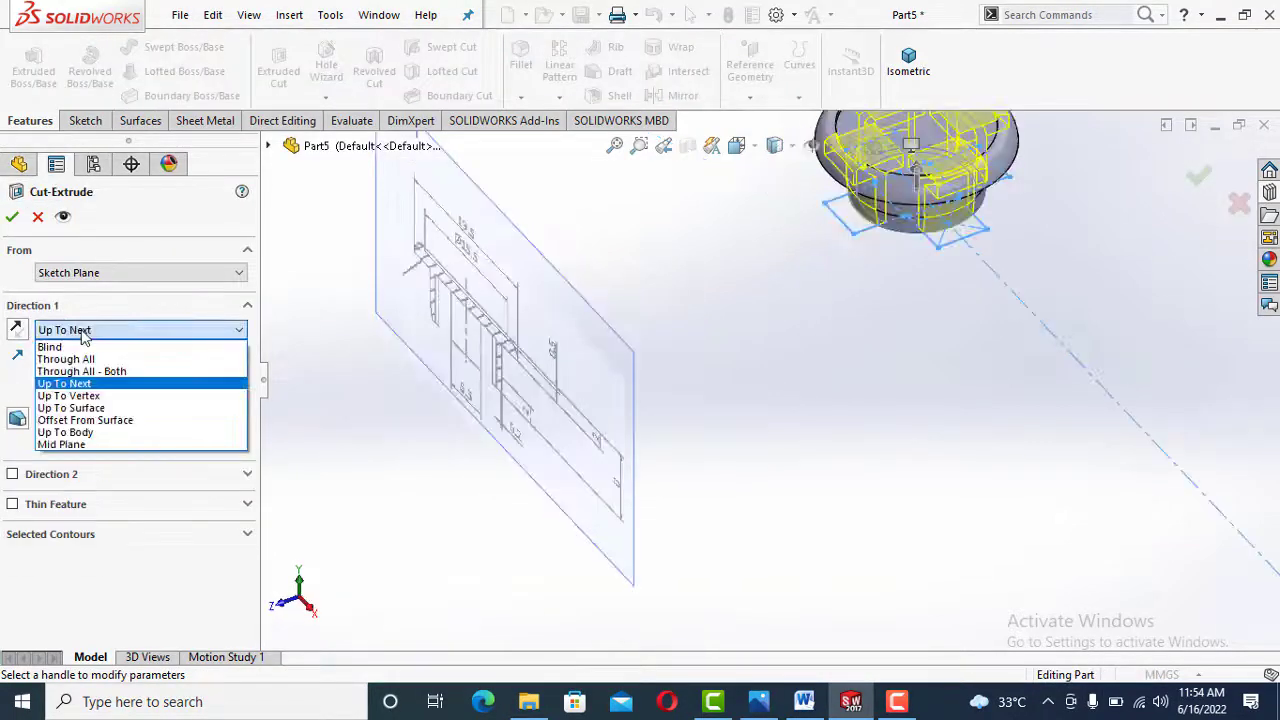
pyautogui.click(104, 414)
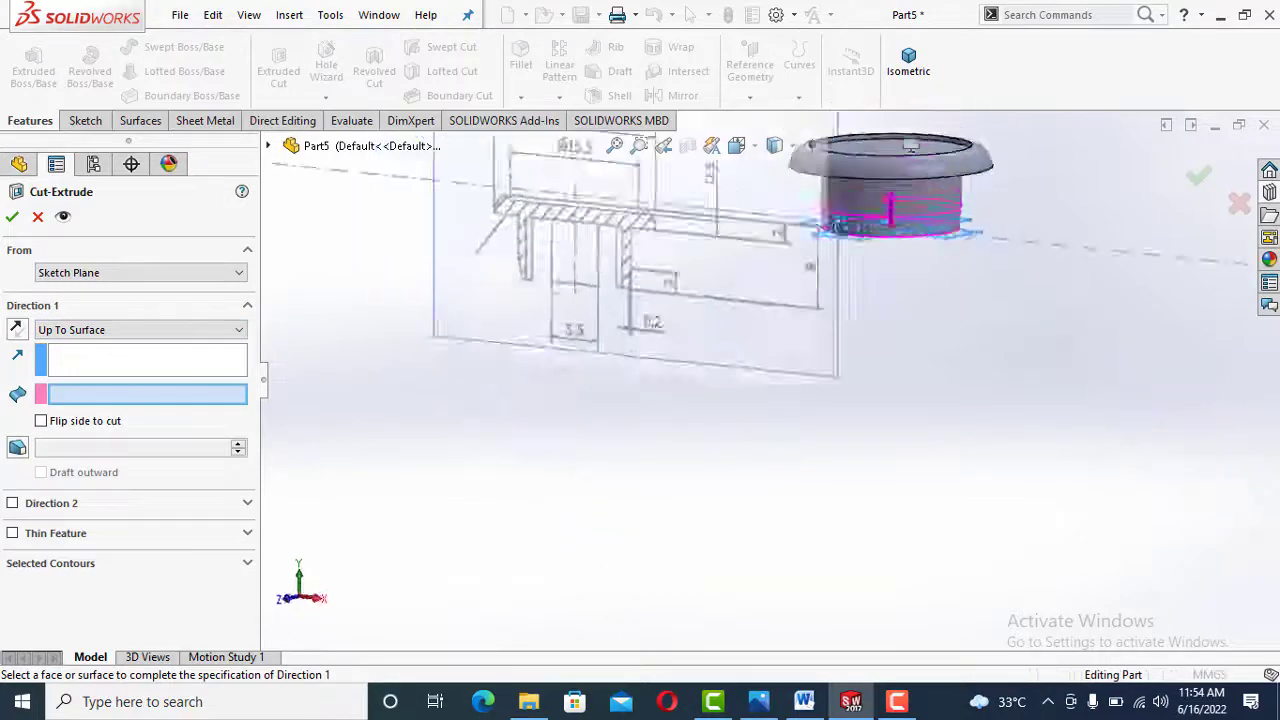
pyautogui.click(836, 185)
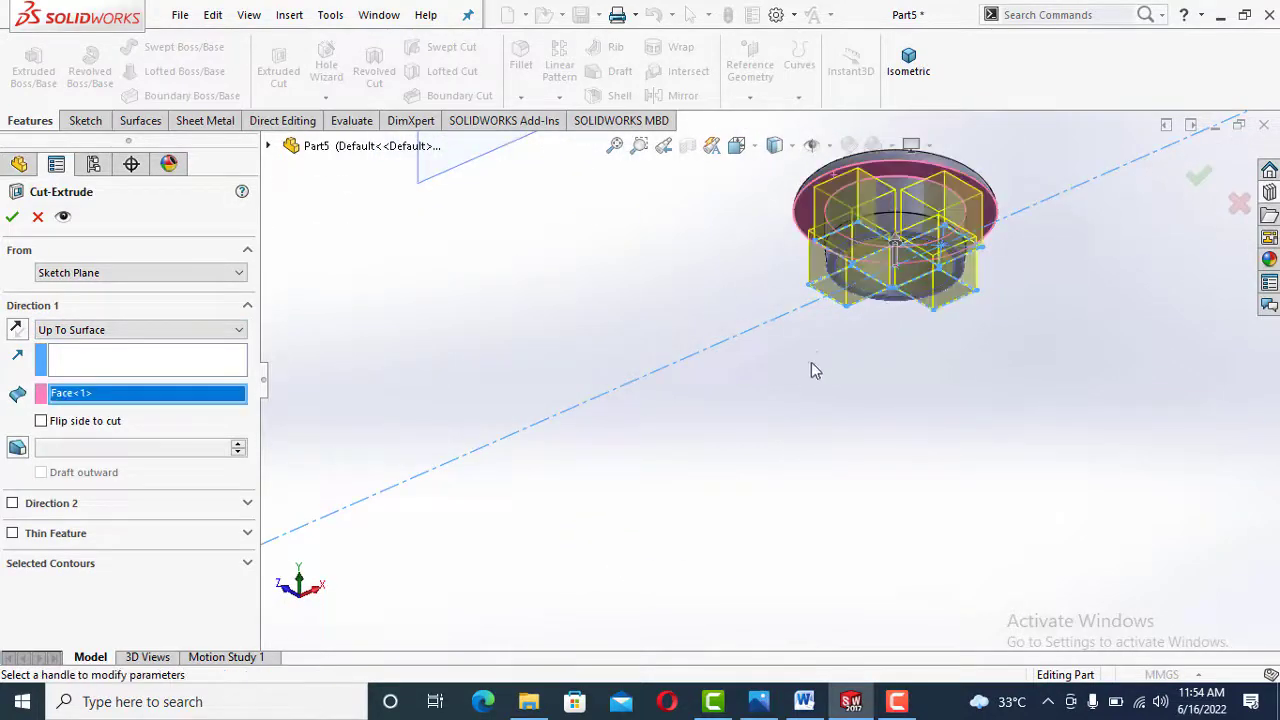
pyautogui.moveTo(811, 363)
pyautogui.mouseDown(button='middle')
pyautogui.moveTo(801, 551)
pyautogui.moveTo(764, 548)
pyautogui.mouseUp(button='middle')
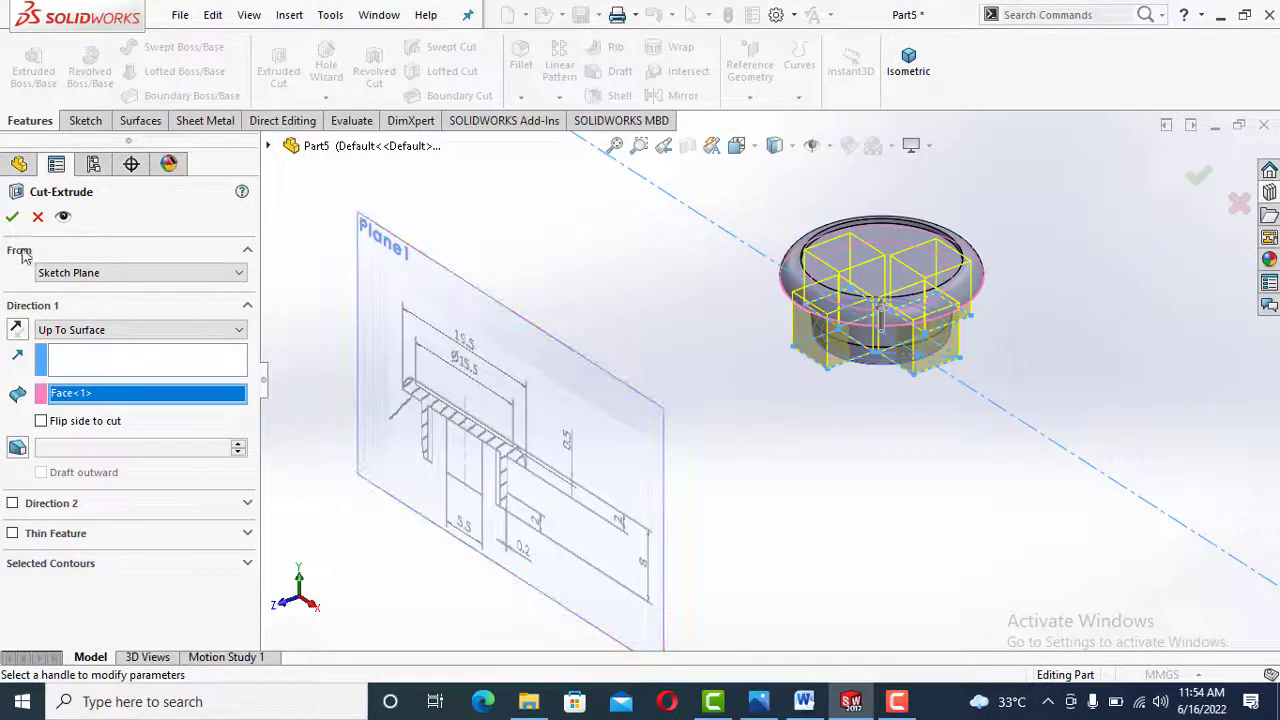
pyautogui.click(12, 217)
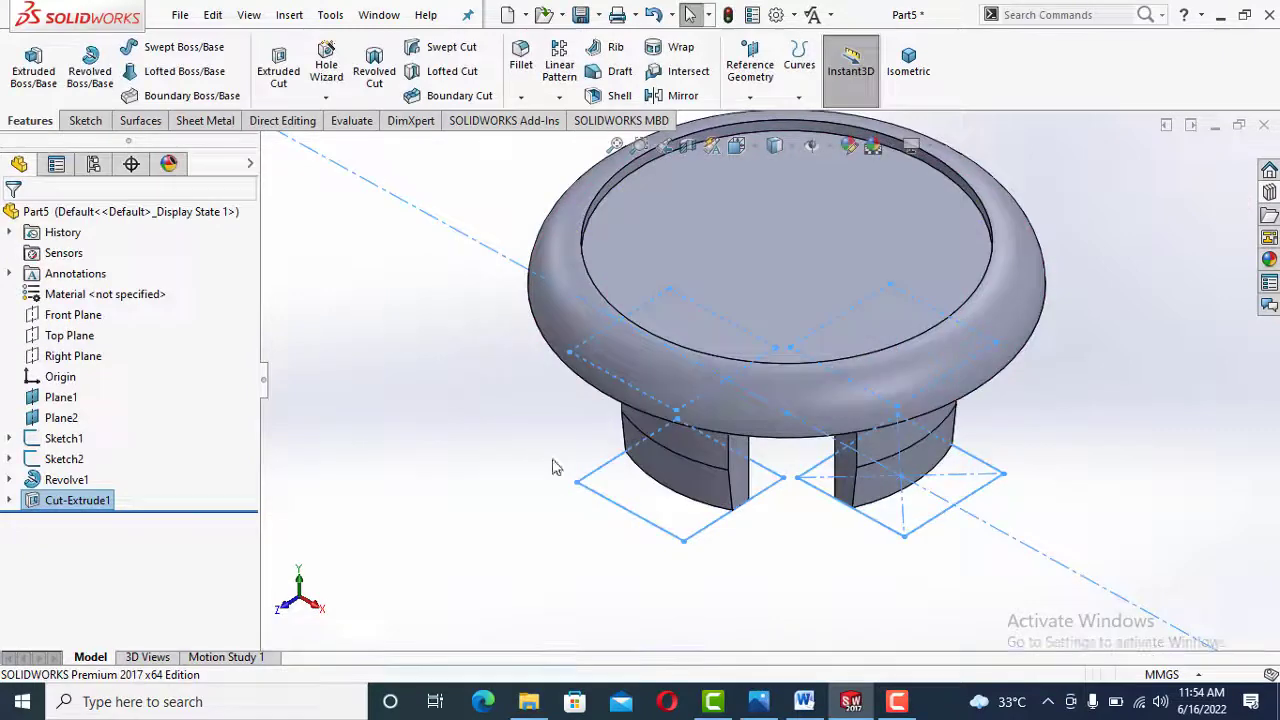
pyautogui.click(647, 577)
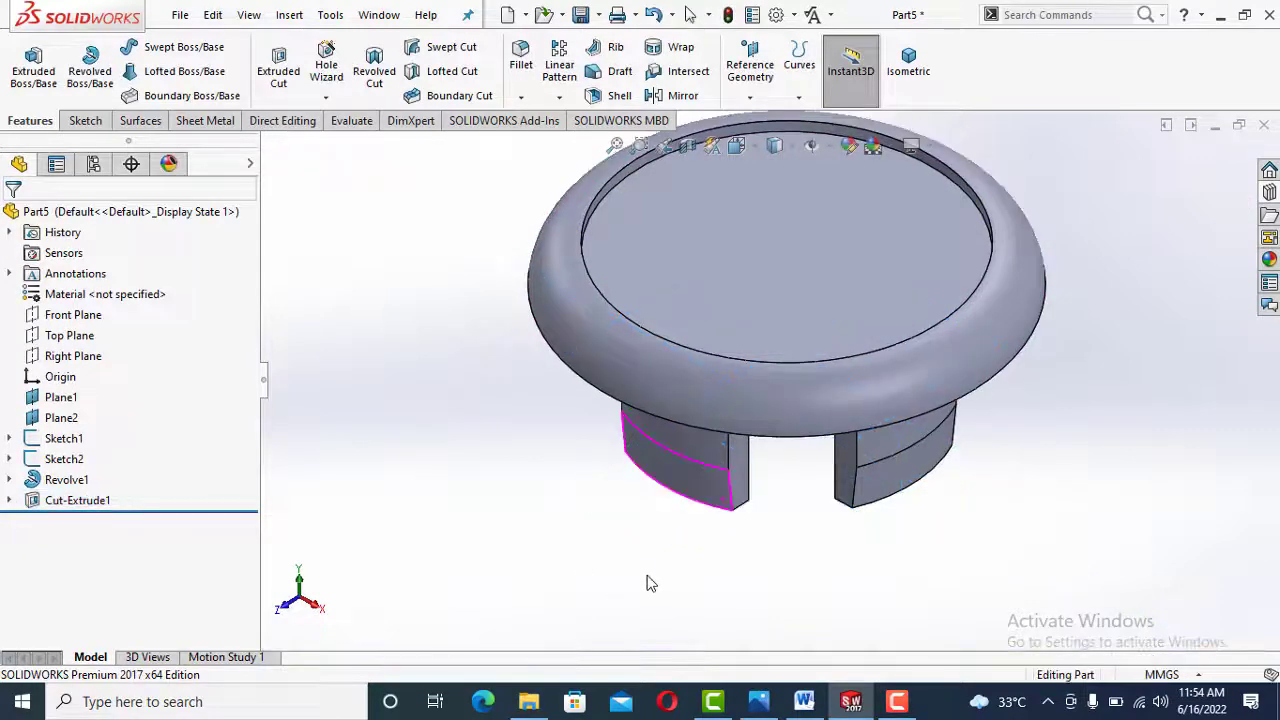
# Hide Sketch1, Sketch2, Plane1 and Plane2 and show the finished cap in isometric view
pyautogui.click(64, 459)
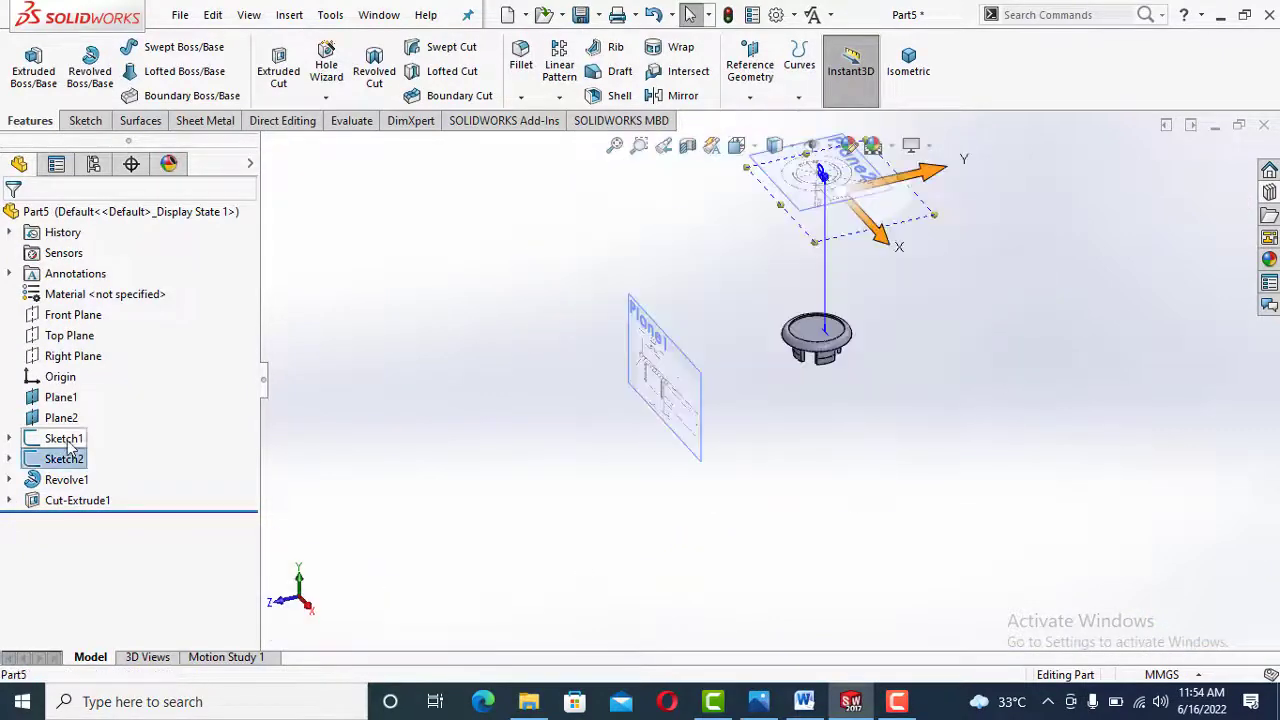
pyautogui.keyDown('ctrl'); pyautogui.click(66, 440); pyautogui.keyUp('ctrl')
pyautogui.click(83, 415)
pyautogui.click(66, 418)
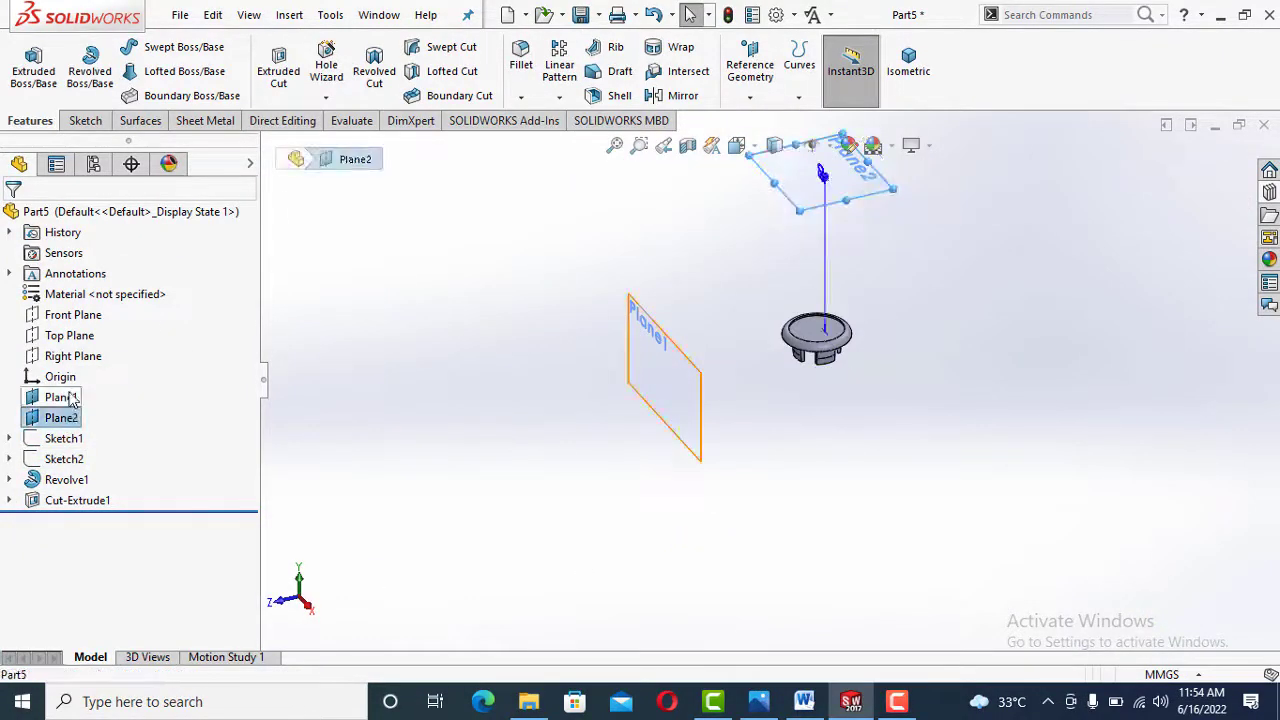
pyautogui.keyDown('ctrl'); pyautogui.click(62, 397); pyautogui.keyUp('ctrl')
pyautogui.click(88, 368)
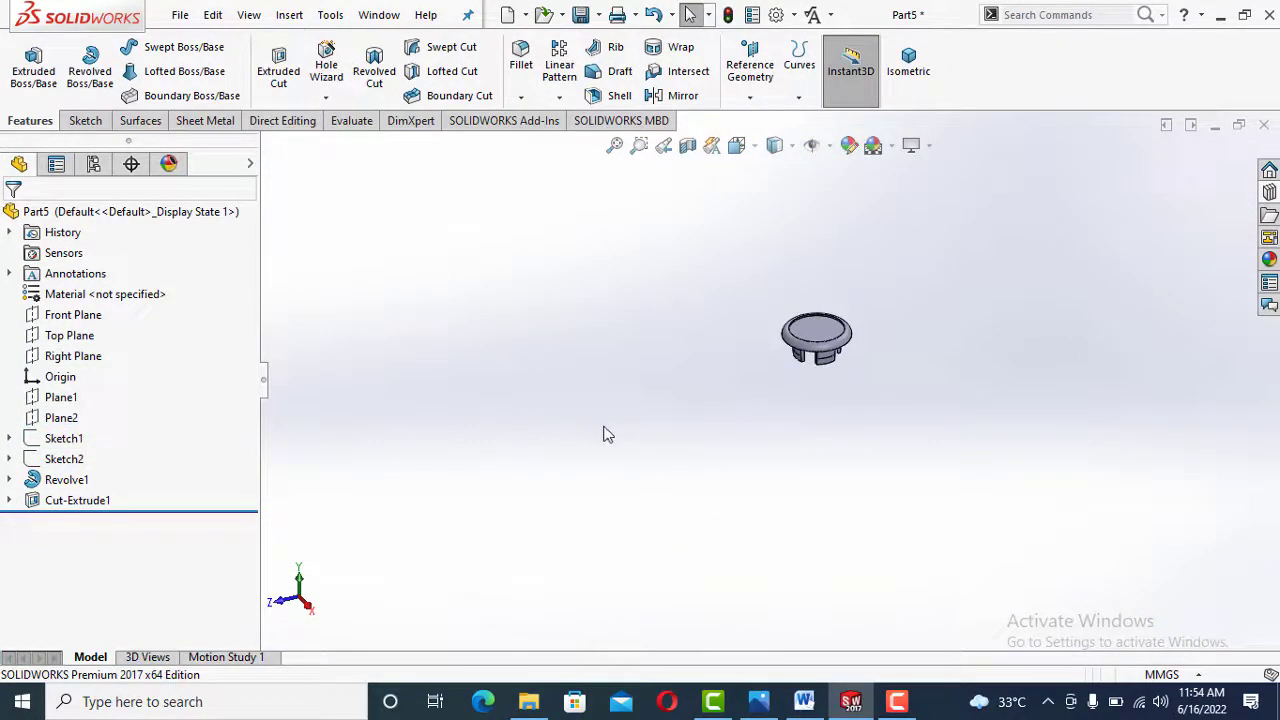
pyautogui.click(917, 64)
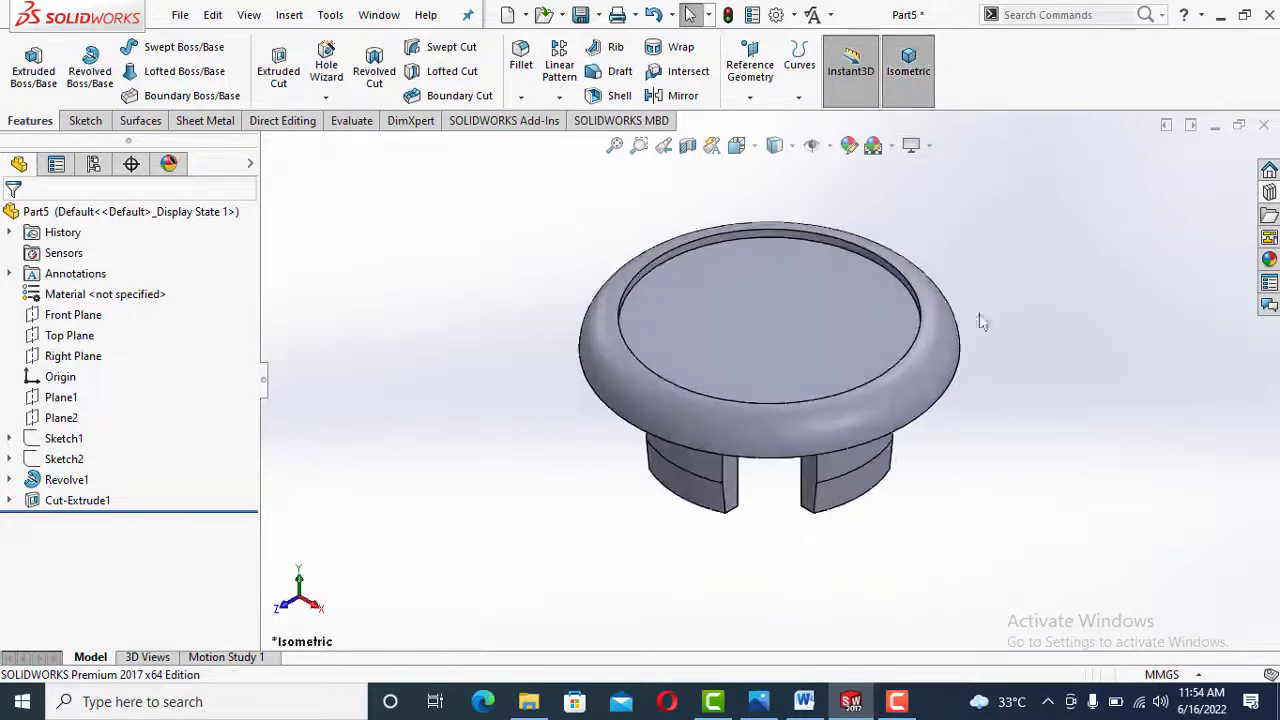
# Close the cap part and open Part6 from the Tap folder
pyautogui.click(1265, 125)
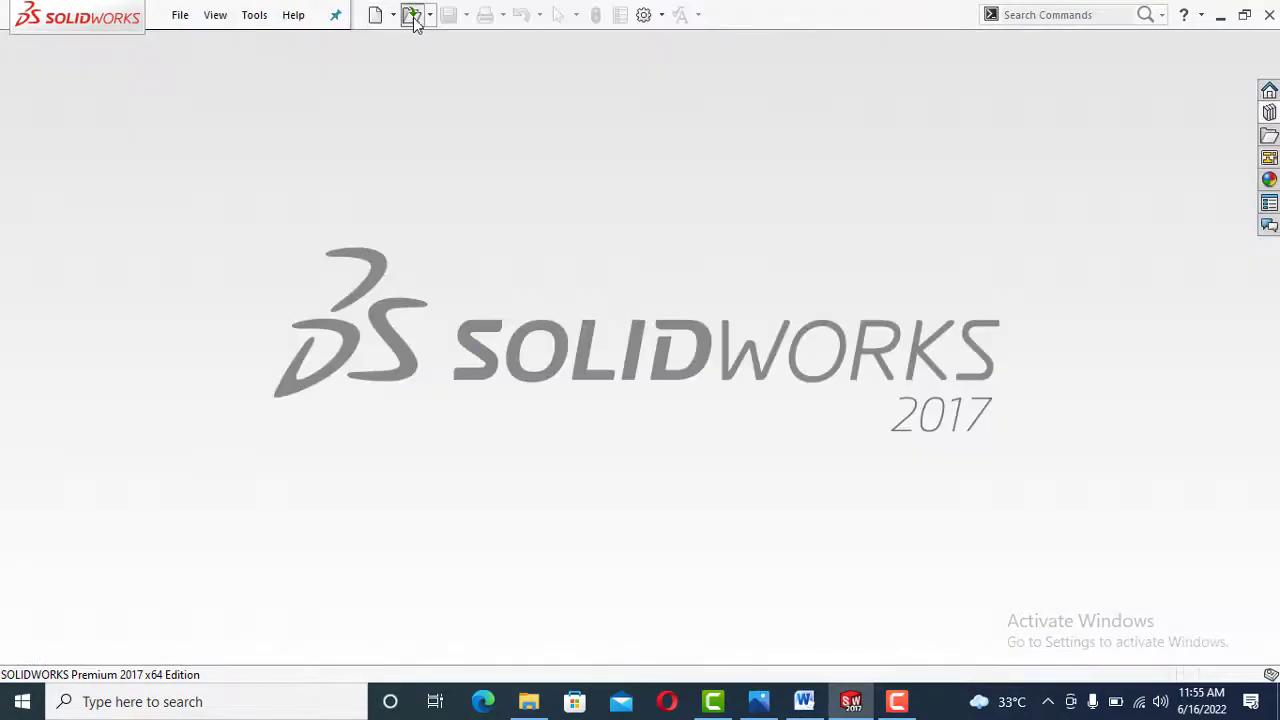
pyautogui.click(412, 15)
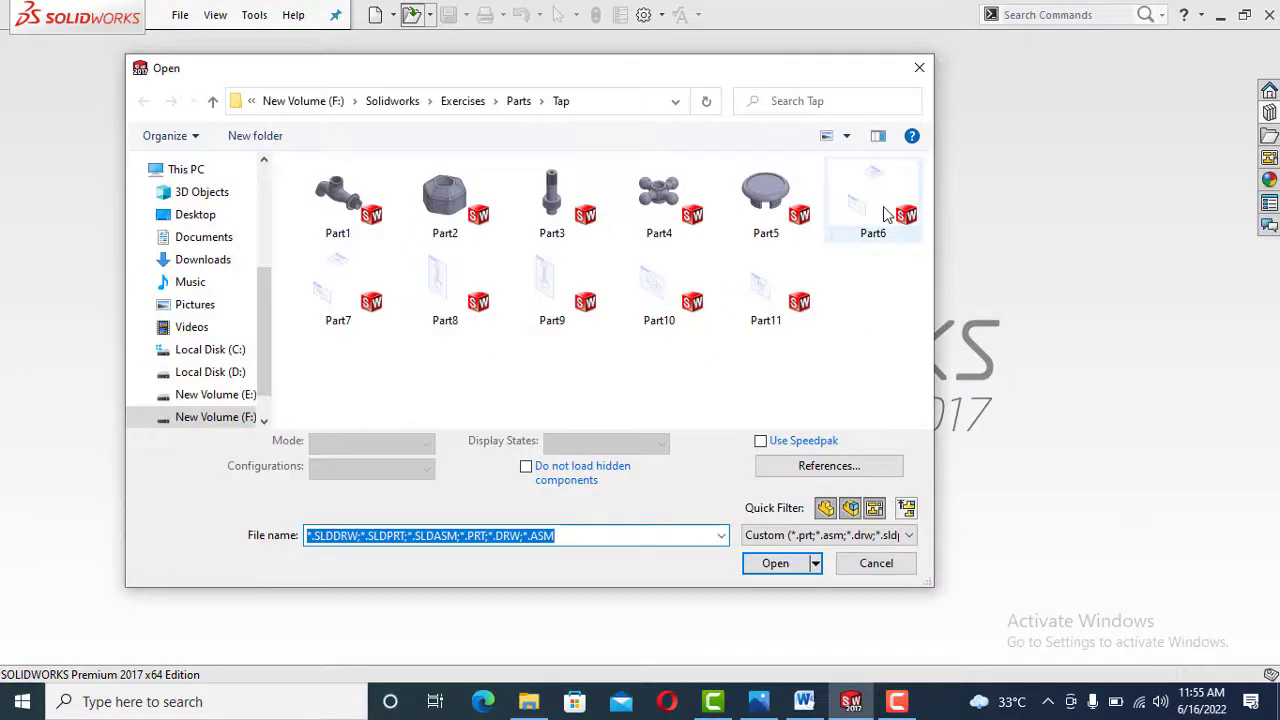
pyautogui.click(880, 205)
pyautogui.click(778, 563)
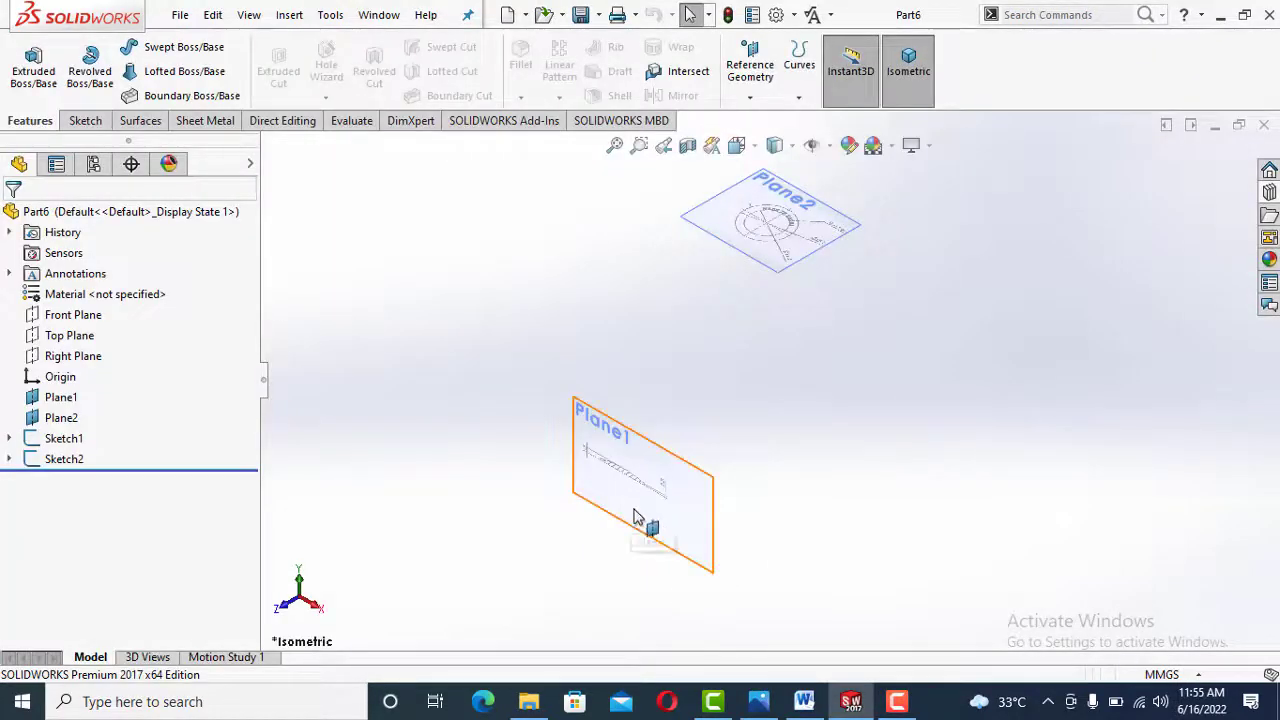
# Start a sketch on the Front Plane and draw an infinite vertical construction line through the origin
pyautogui.click(73, 314)
pyautogui.click(120, 290)
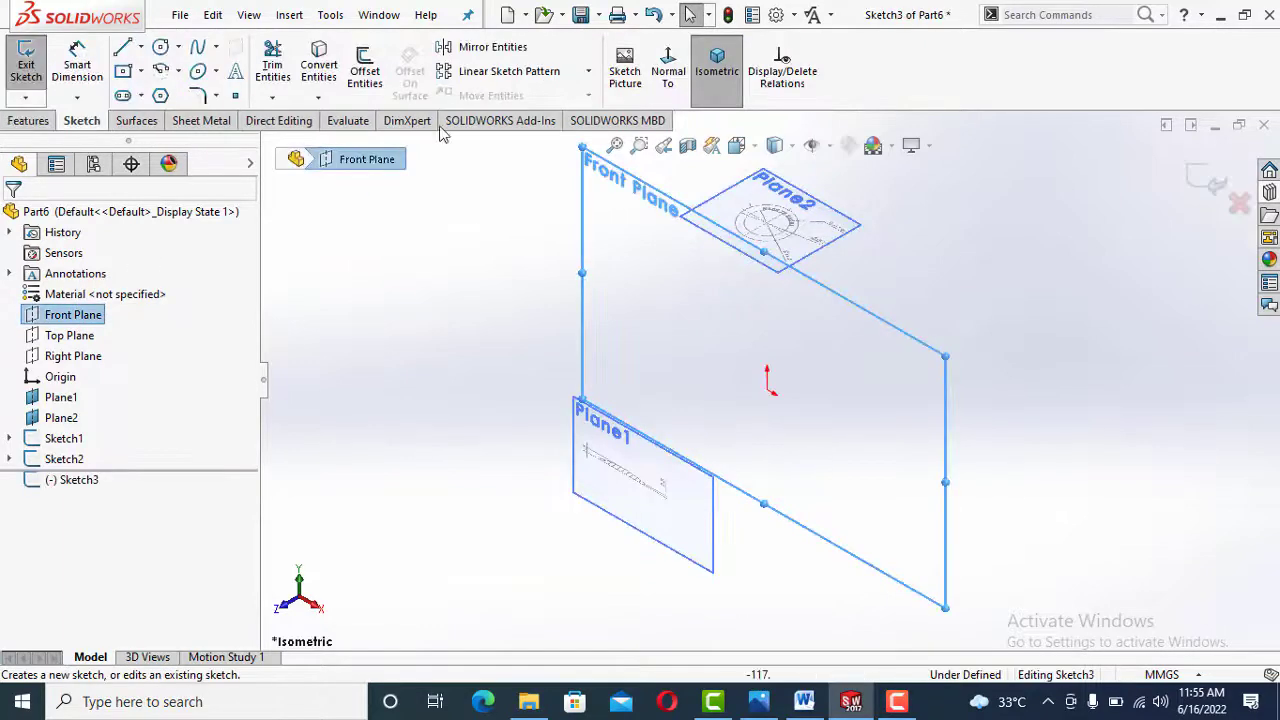
pyautogui.click(666, 75)
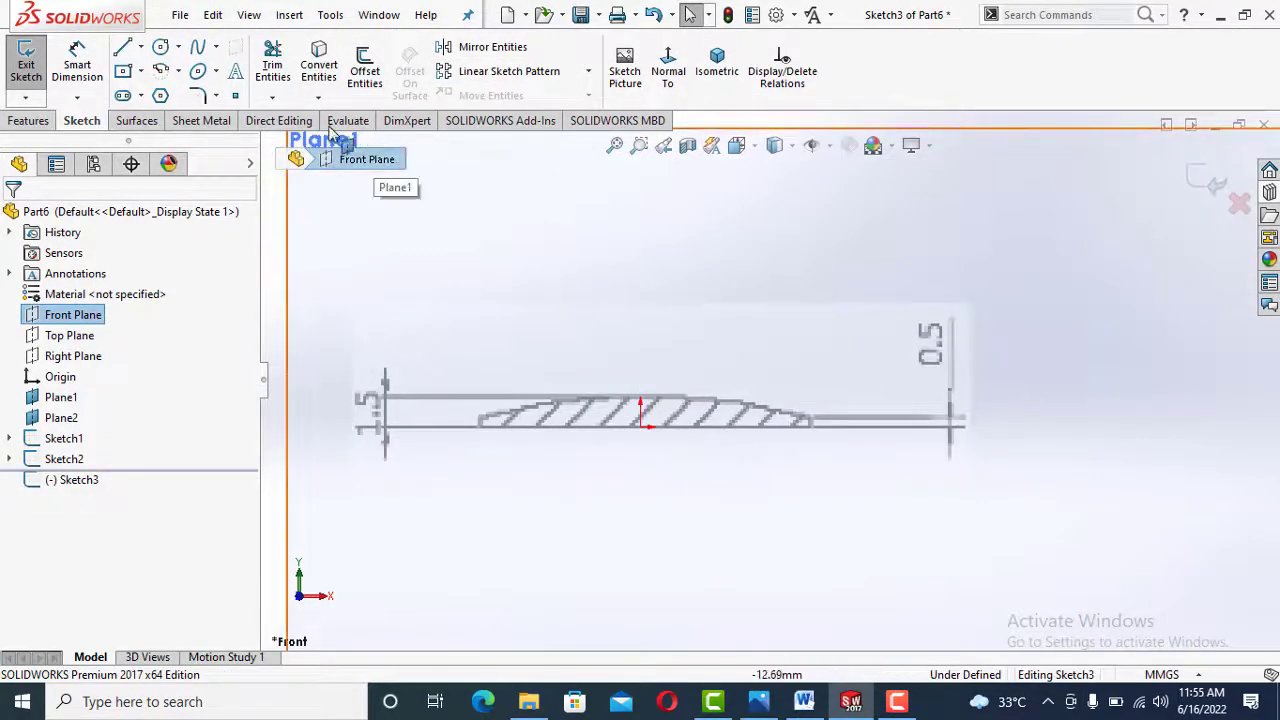
pyautogui.click(140, 47)
pyautogui.click(150, 91)
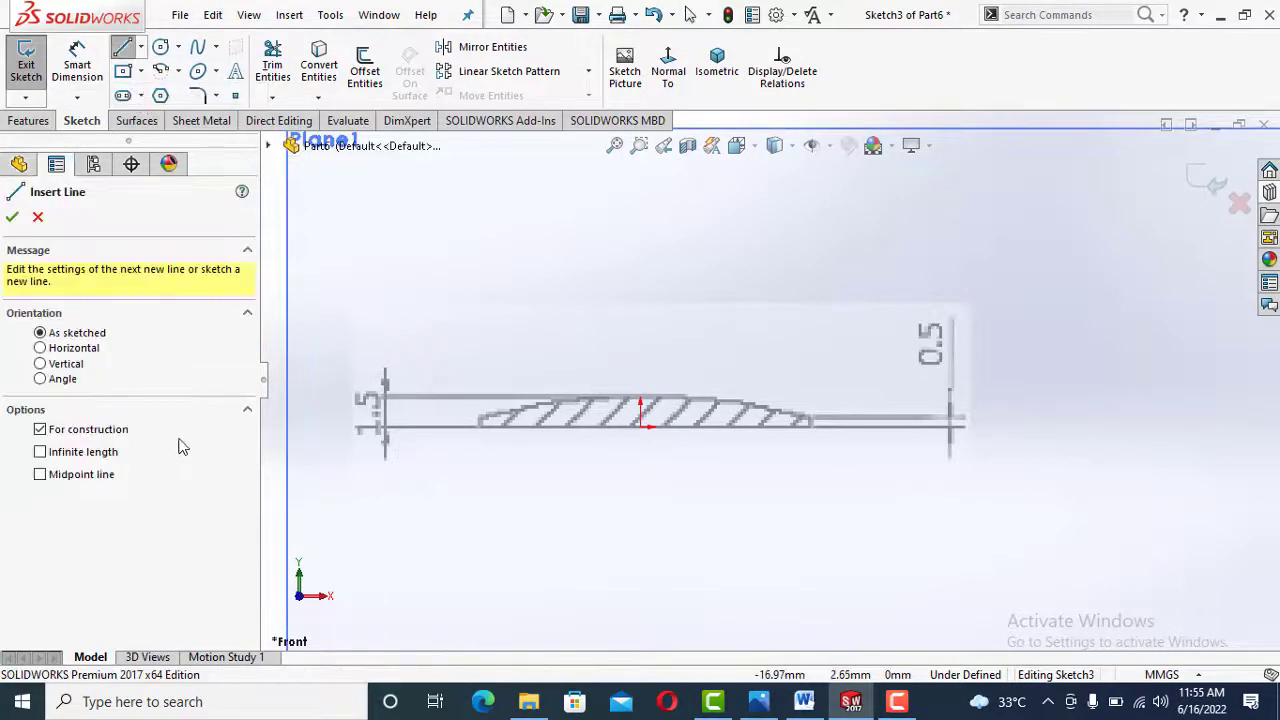
pyautogui.click(66, 364)
pyautogui.click(85, 455)
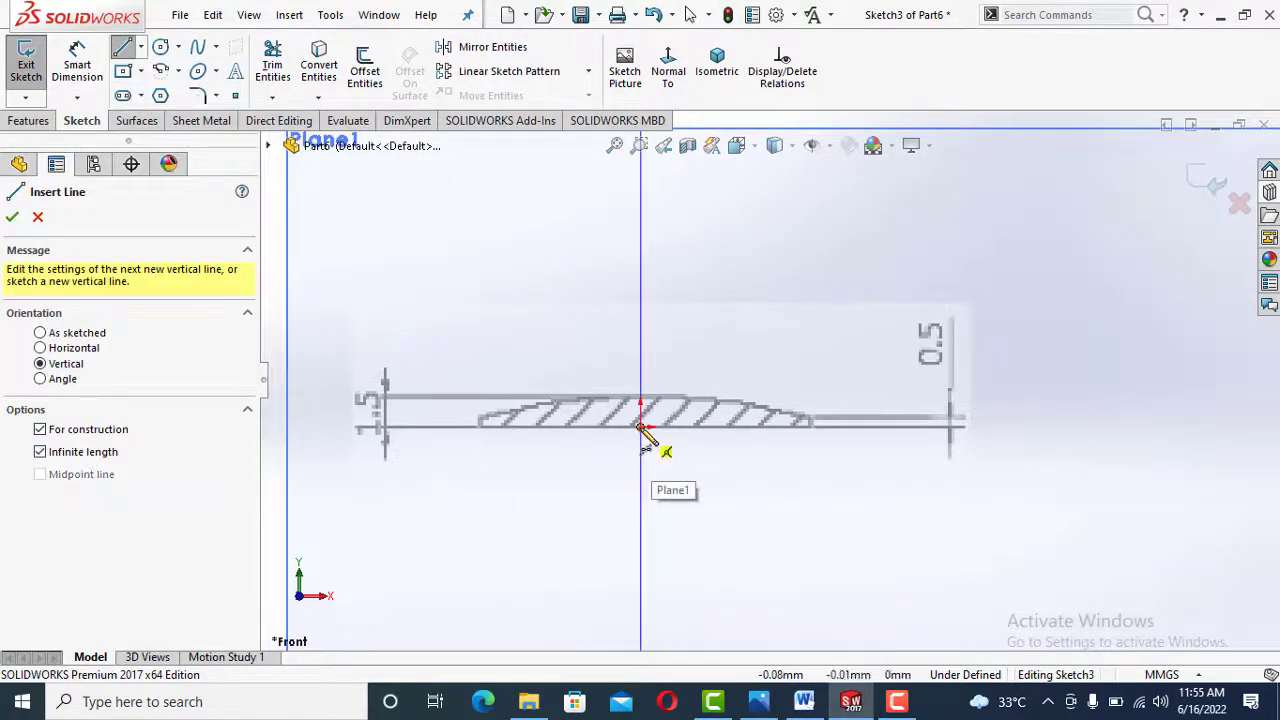
pyautogui.click(641, 426)
pyautogui.press('Escape')
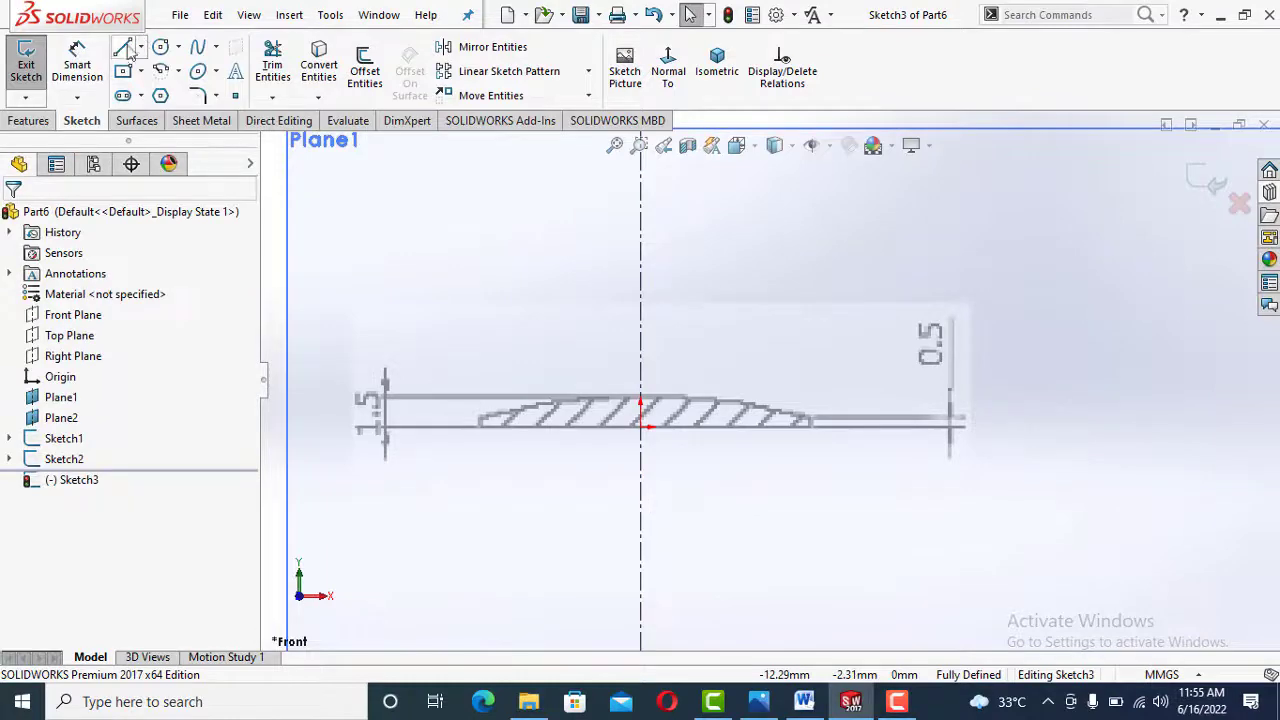
# Sketch a horizontal base line about 7.9 mm long from the origin and a short vertical line up the picture's outer edge
pyautogui.press('l')
pyautogui.click(641, 426)
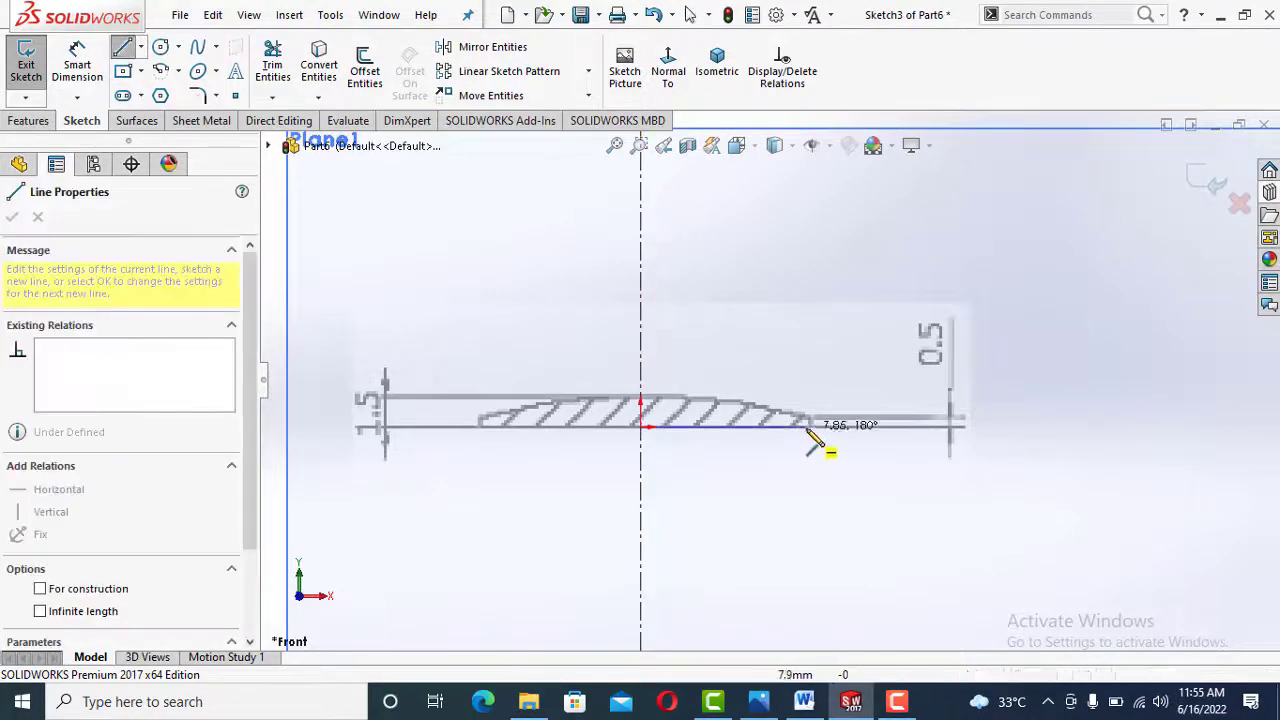
pyautogui.scroll(-4, 822, 432)
pyautogui.click(799, 420)
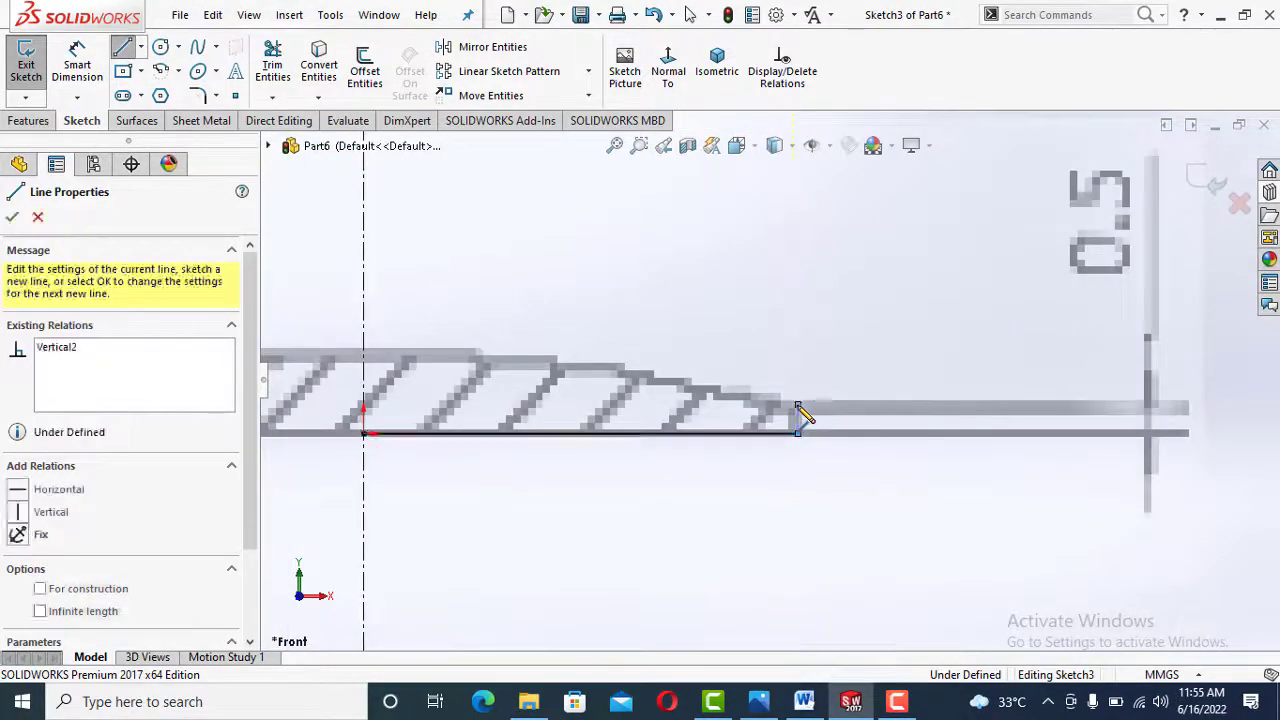
pyautogui.scroll(4, 814, 457)
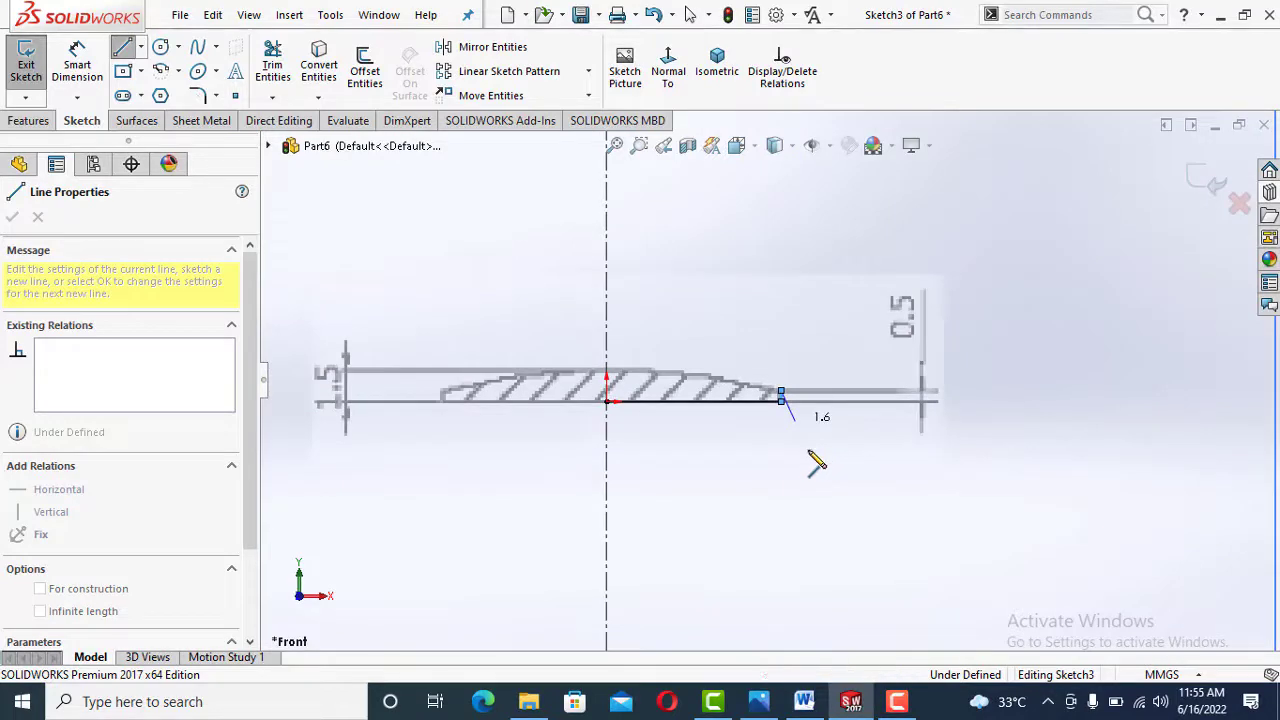
pyautogui.press('Escape')
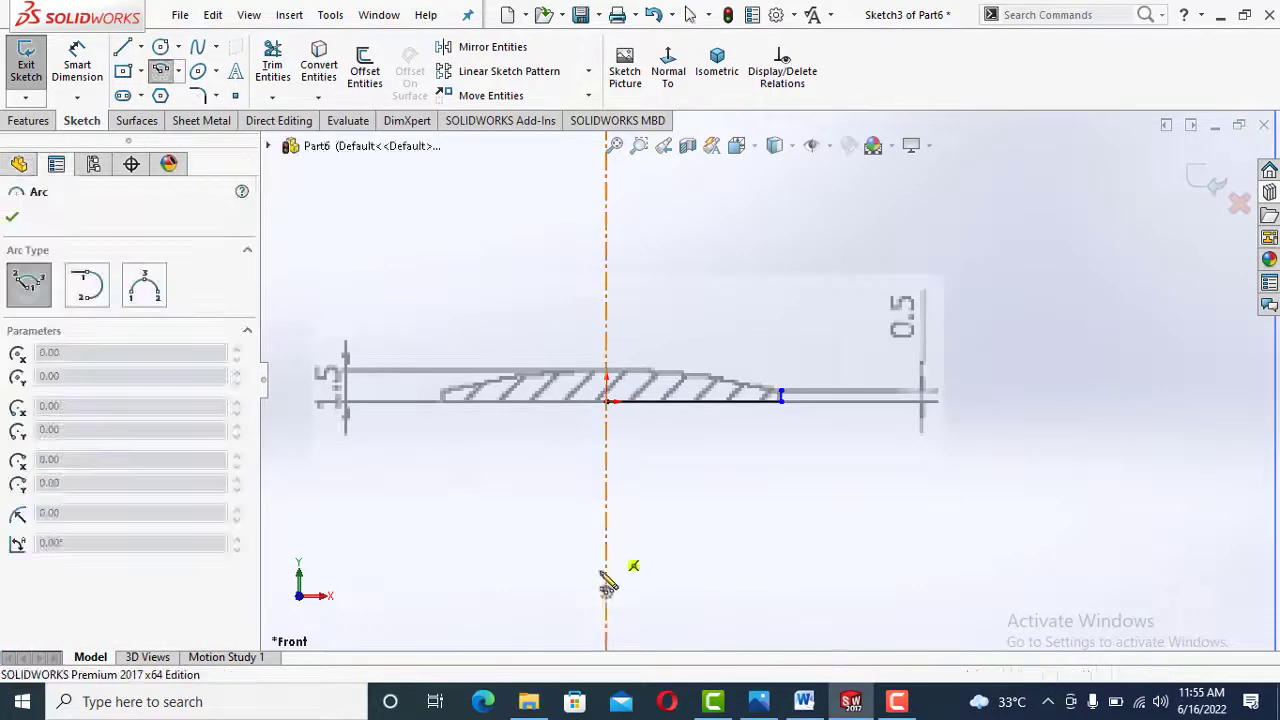
# Draw a centerpoint arc centered on the centerline about 10.49 mm below the origin, from the picture's crown partway toward the outer edge
pyautogui.click(606, 622)
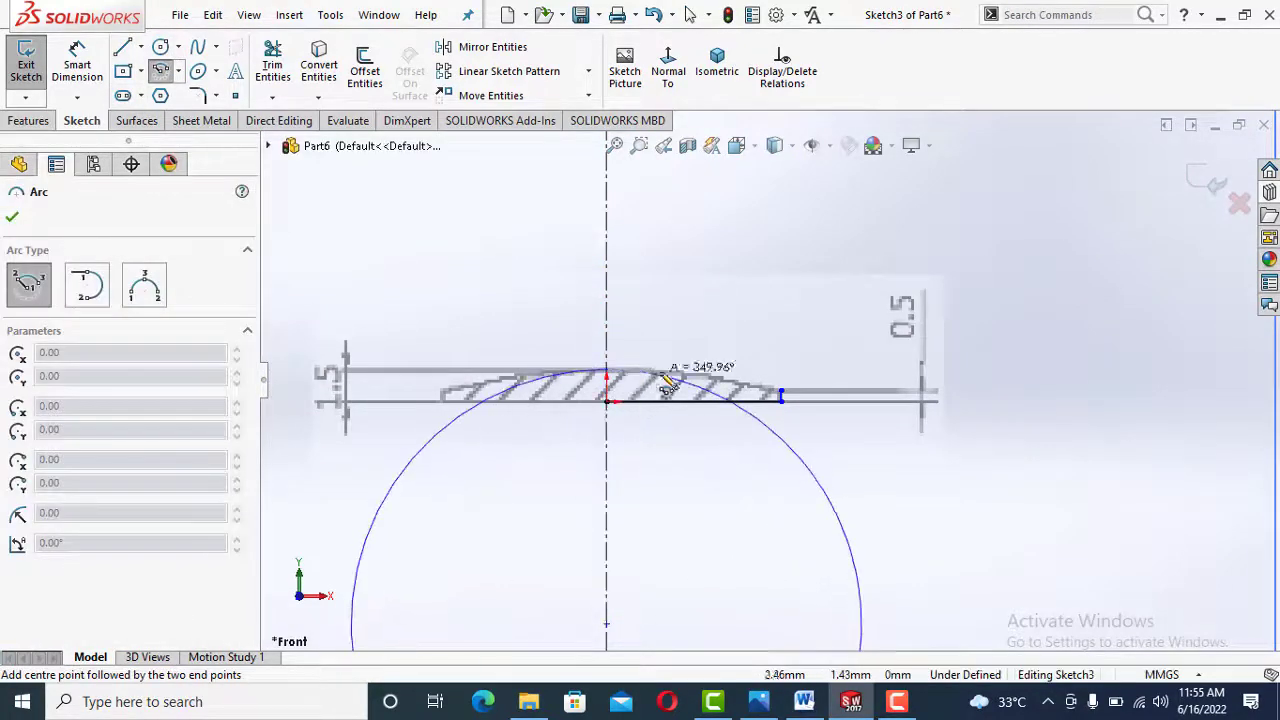
pyautogui.click(607, 376)
pyautogui.click(686, 390)
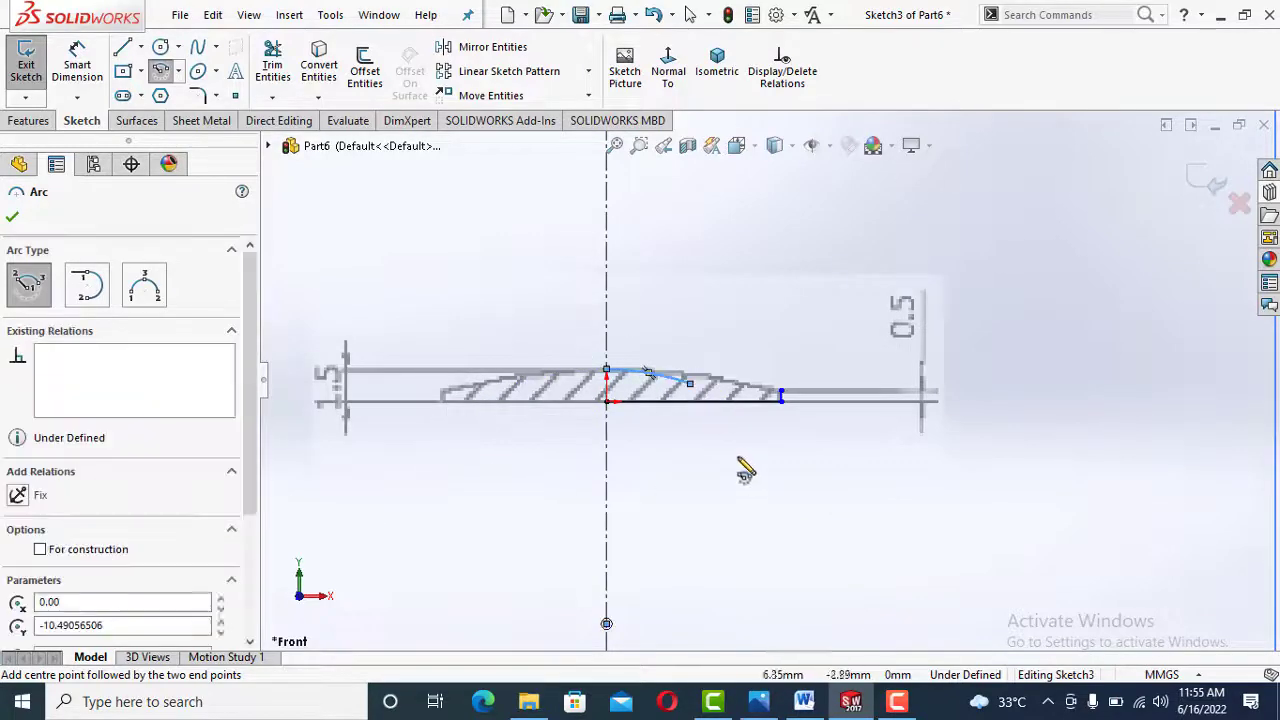
pyautogui.press('Escape')
# Merge the arc's free endpoint with the short vertical line's upper end and move that corner back to the picture's outer edge
pyautogui.scroll(-4, 692, 402)
pyautogui.click(878, 399)
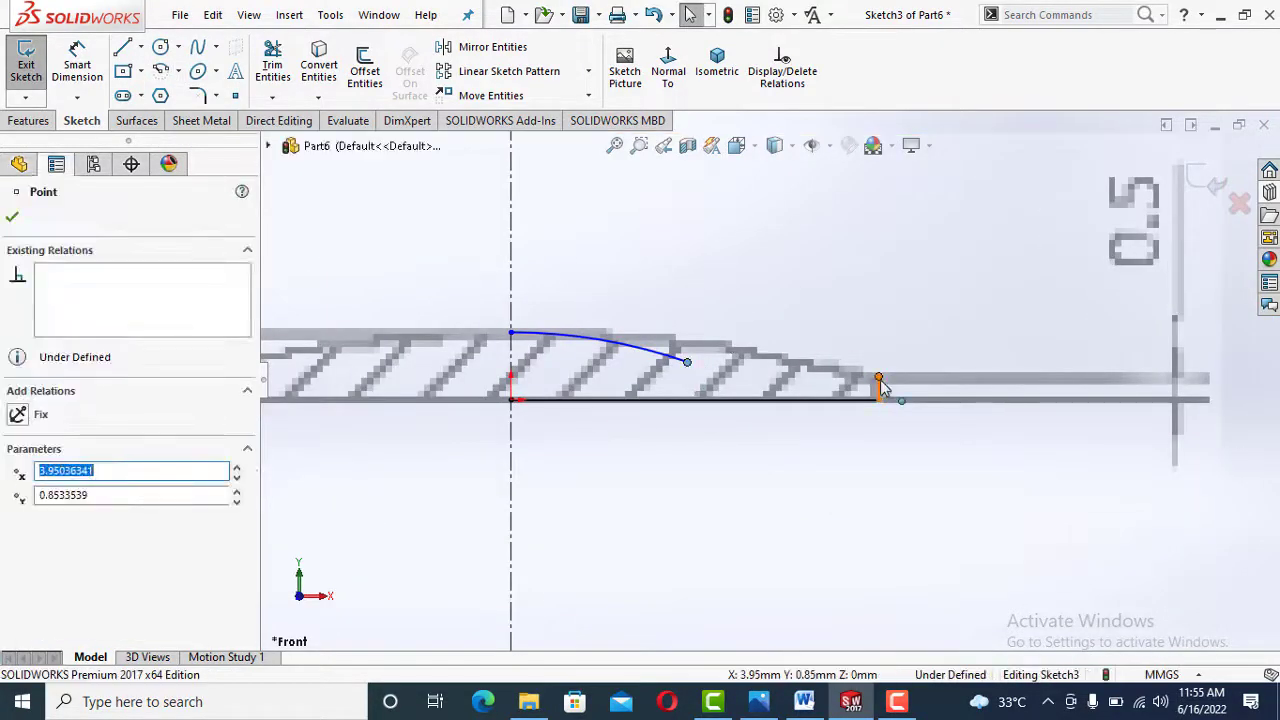
pyautogui.keyDown('ctrl'); pyautogui.click(878, 379); pyautogui.keyUp('ctrl')
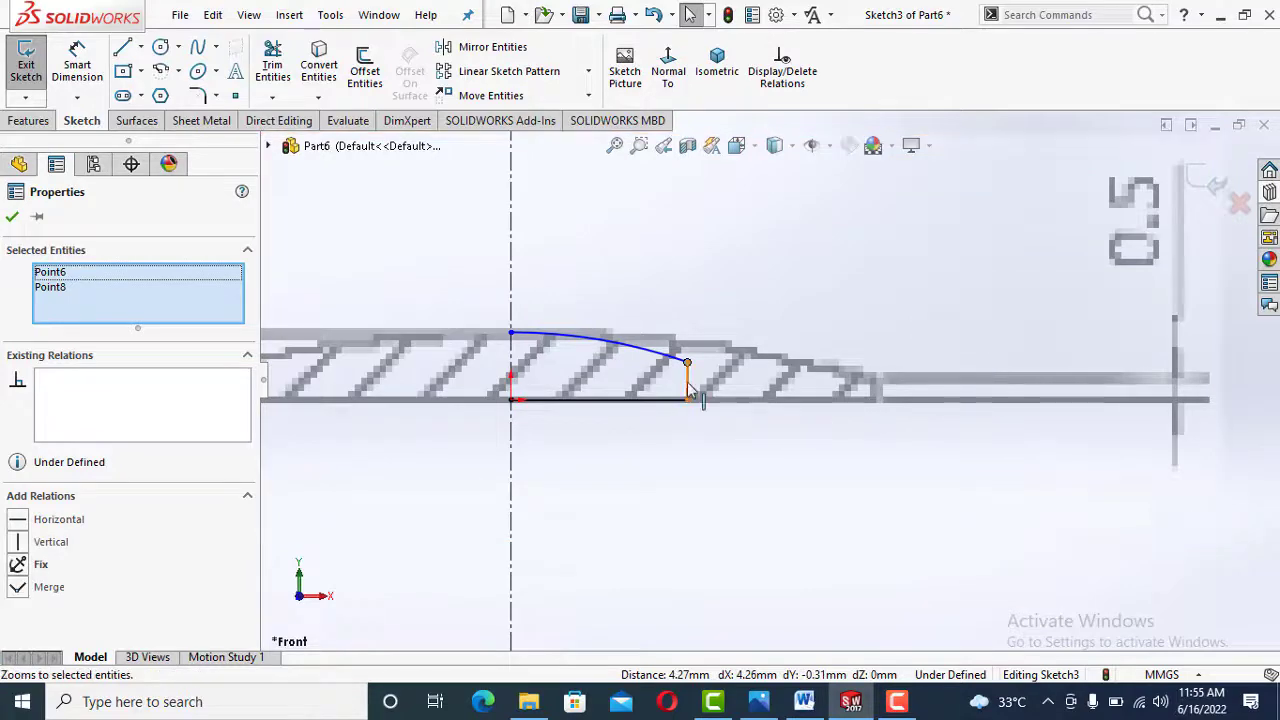
pyautogui.moveTo(688, 385); pyautogui.dragTo(878, 389)
pyautogui.moveTo(867, 466); pyautogui.dragTo(868, 379)
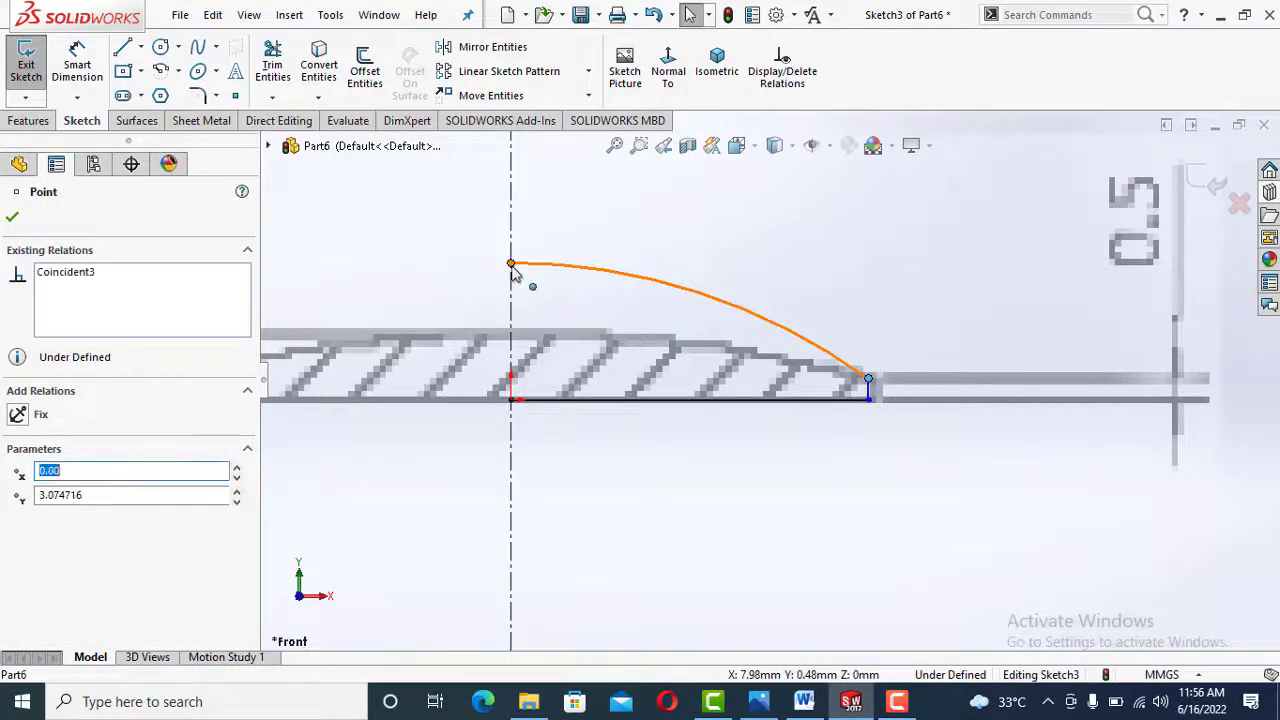
# Dimension the arc's crown endpoint 1.5 mm above the origin
pyautogui.scroll(4, 700, 502)
pyautogui.click(776, 288)
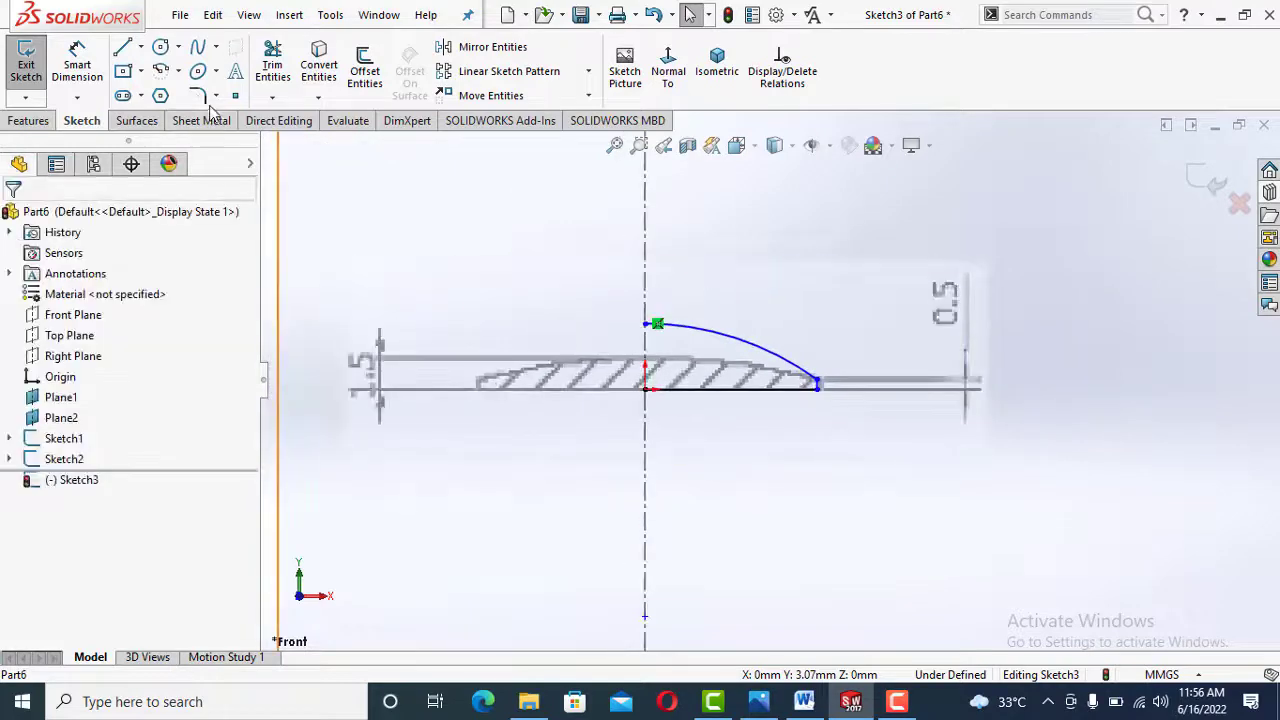
pyautogui.click(645, 326)
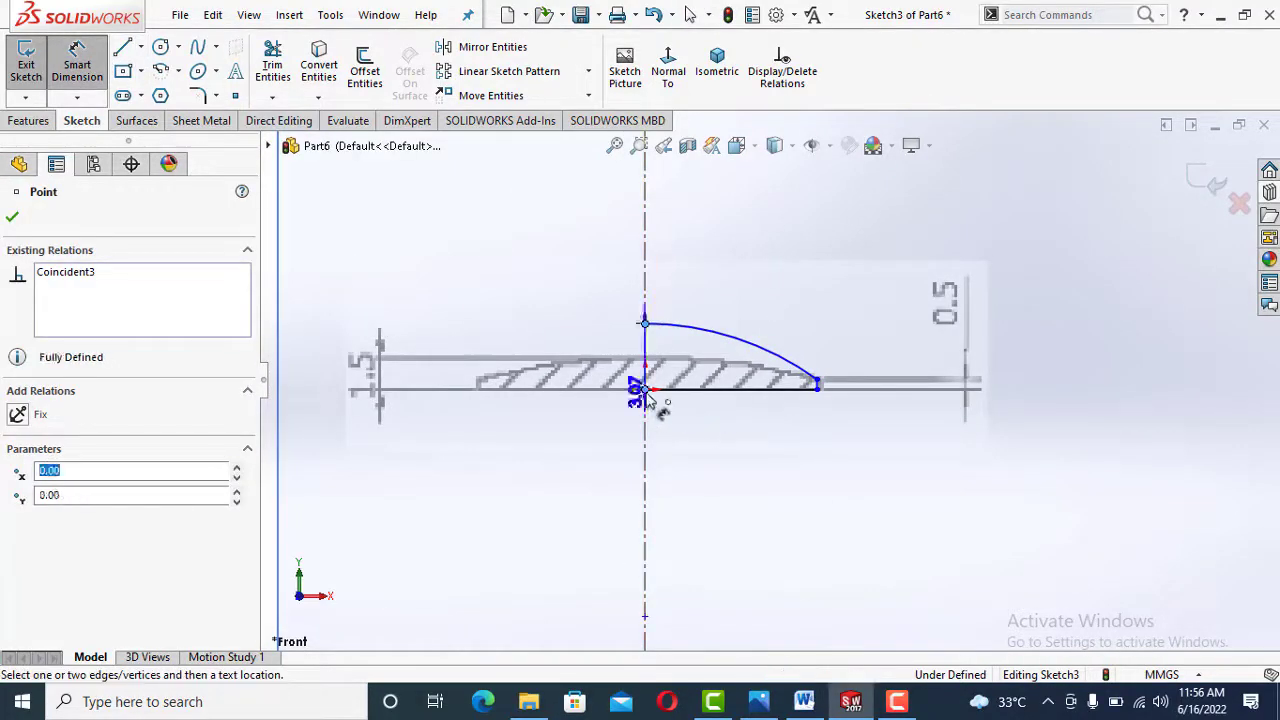
pyautogui.click(414, 367)
pyautogui.write('1.')
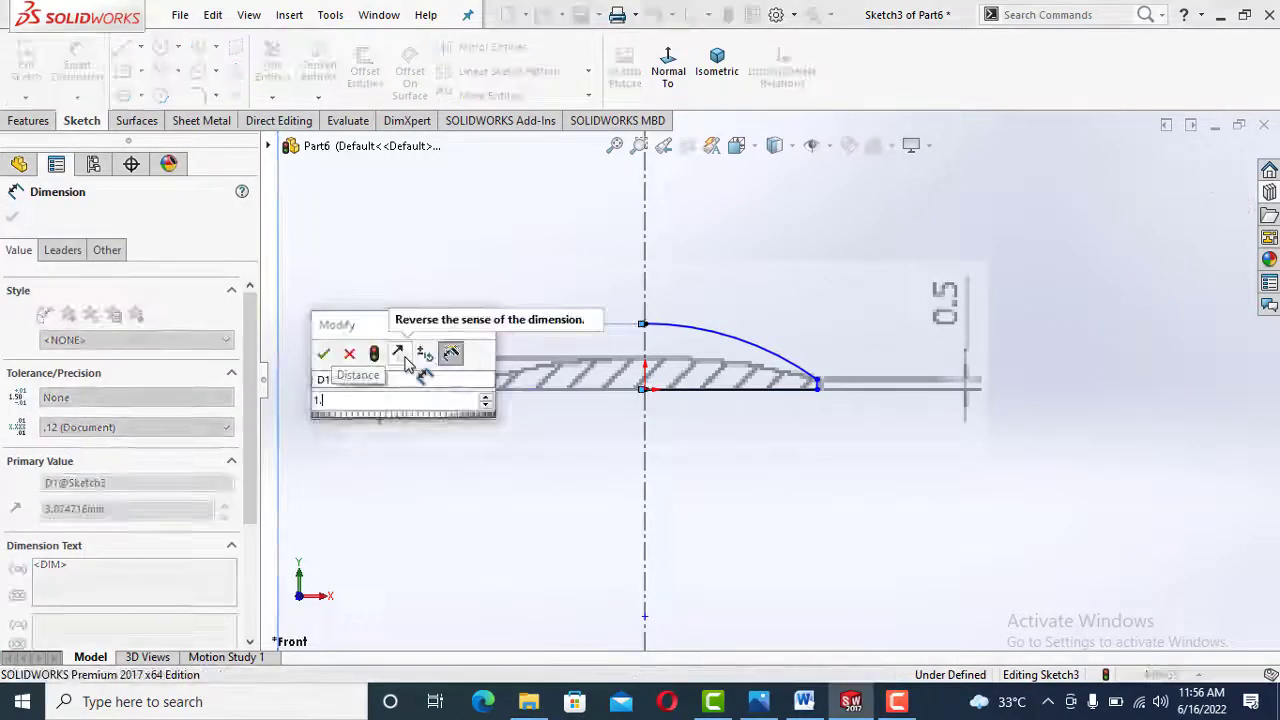
pyautogui.write('5')
pyautogui.press('Return')
# Set the short outer vertical line's length to 0.5 mm and move it back out to the picture's outer edge
pyautogui.scroll(4, 986, 466)
pyautogui.scroll(-4, 853, 383)
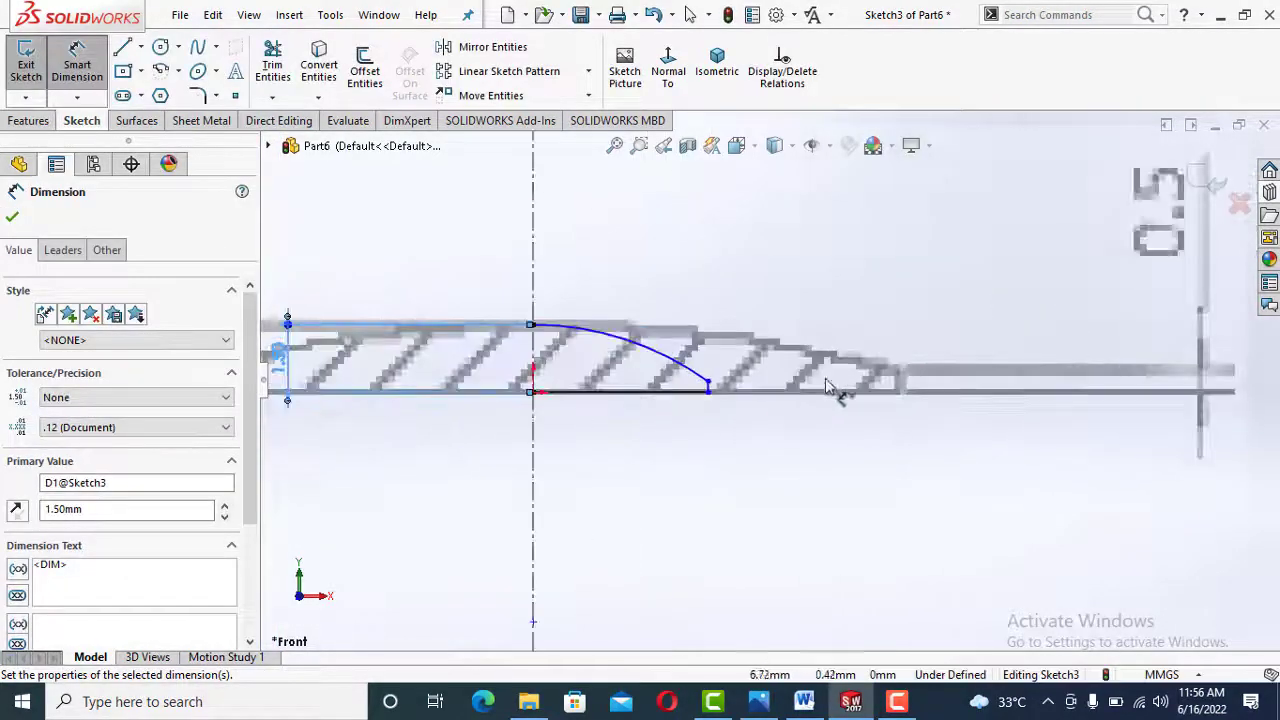
pyautogui.scroll(-2, 736, 393)
pyautogui.click(702, 390)
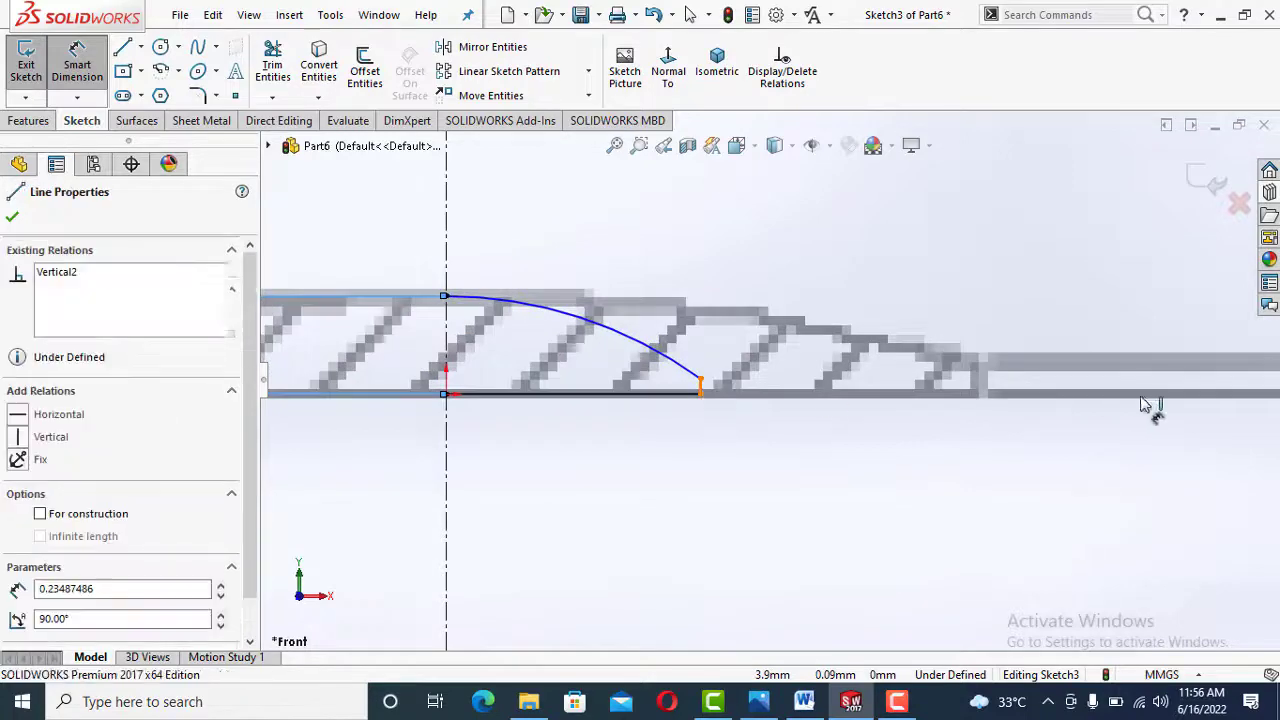
pyautogui.click(1179, 399)
pyautogui.write('.5')
pyautogui.press('Return')
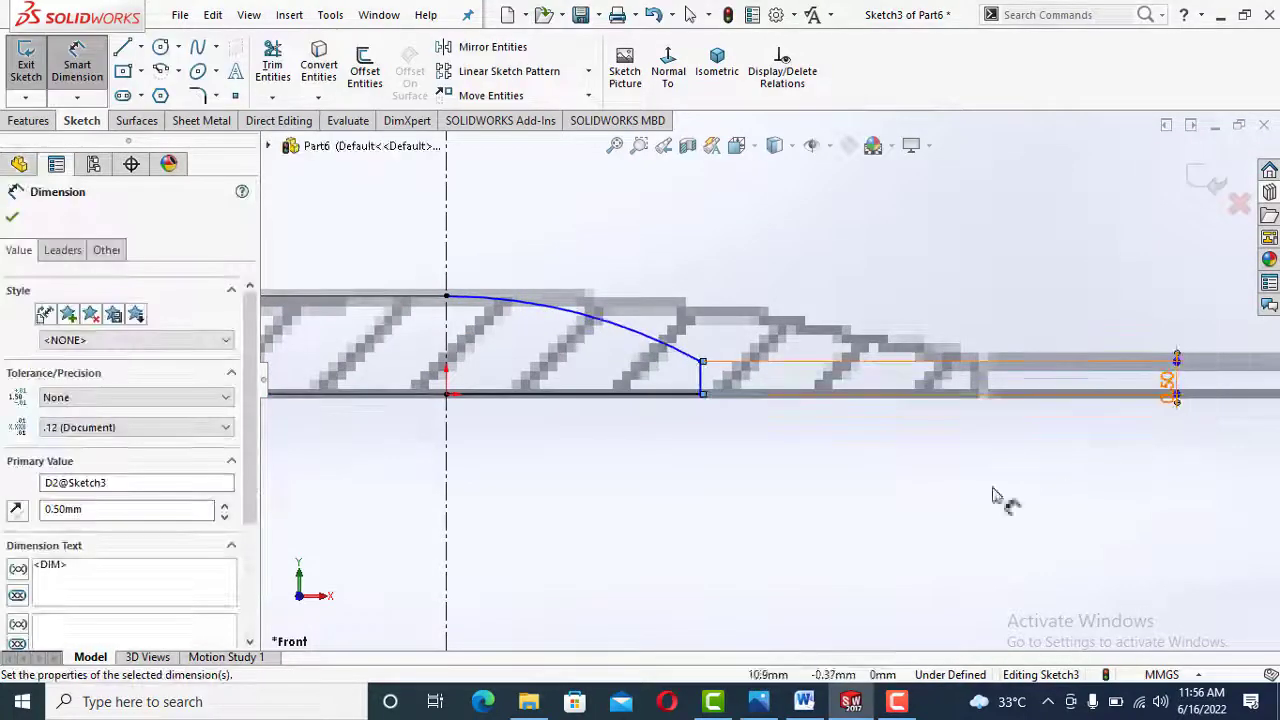
pyautogui.scroll(3, 886, 486)
pyautogui.scroll(-3, 760, 420)
pyautogui.press('Escape')
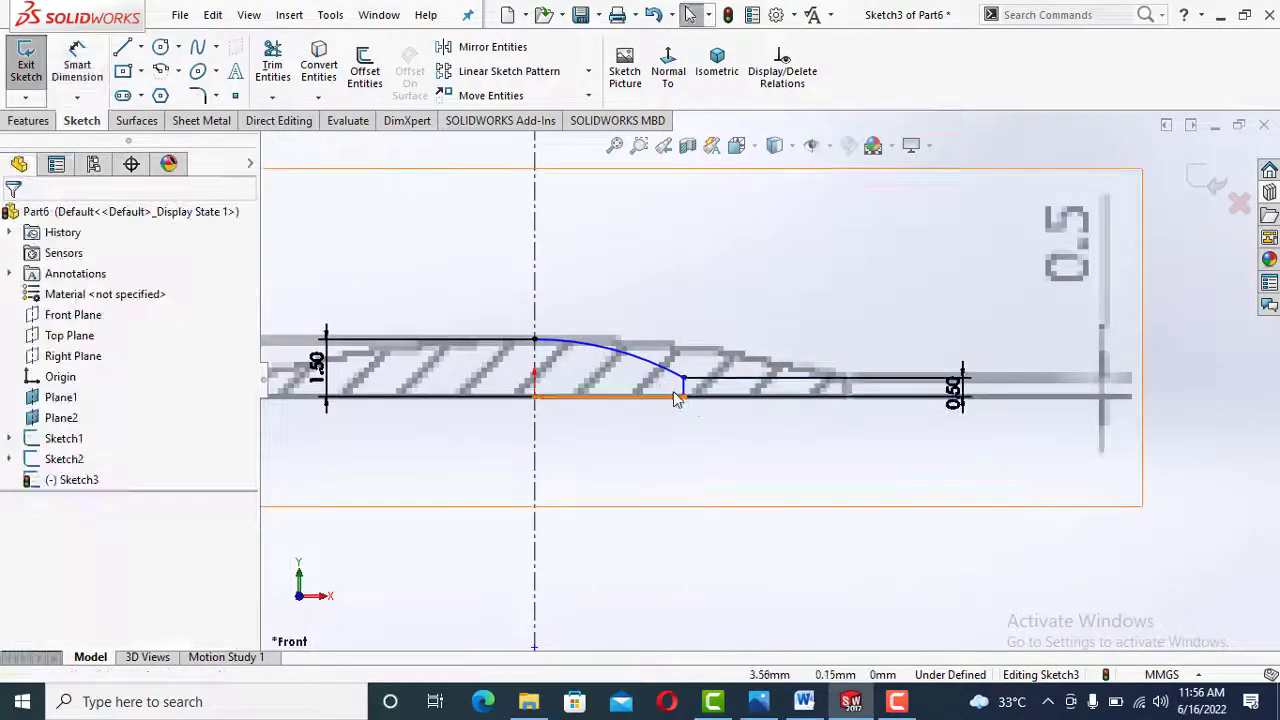
pyautogui.moveTo(685, 392); pyautogui.dragTo(850, 400)
pyautogui.scroll(5, 726, 517)
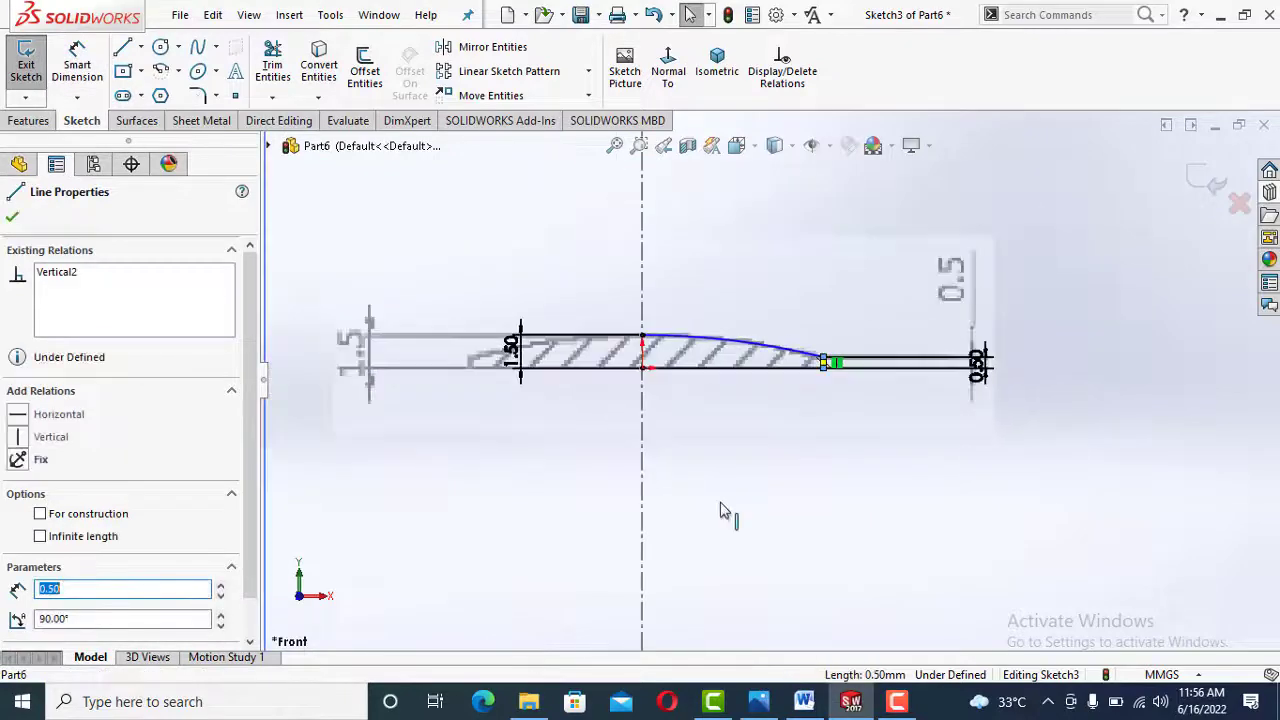
# Examine the disc's outer diameter in the top-view picture and part 6's views in the reference drawing image in Photos
pyautogui.click(298, 582)
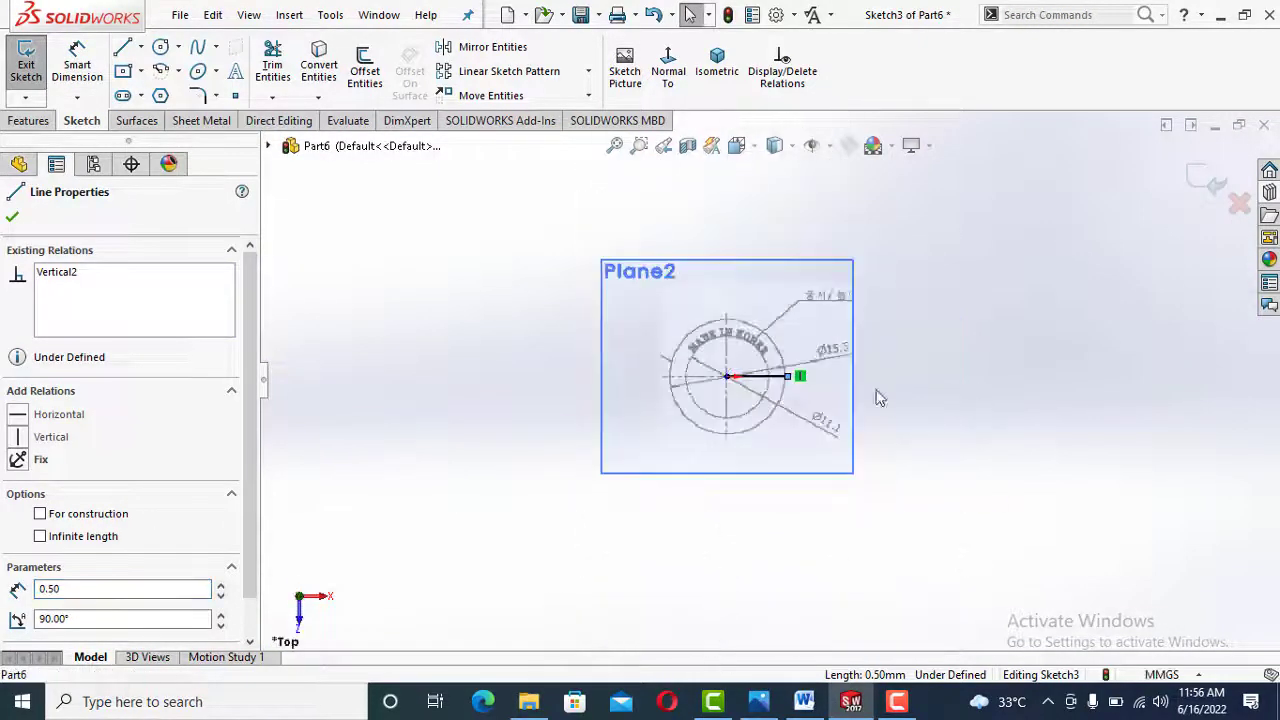
pyautogui.scroll(-3, 808, 330)
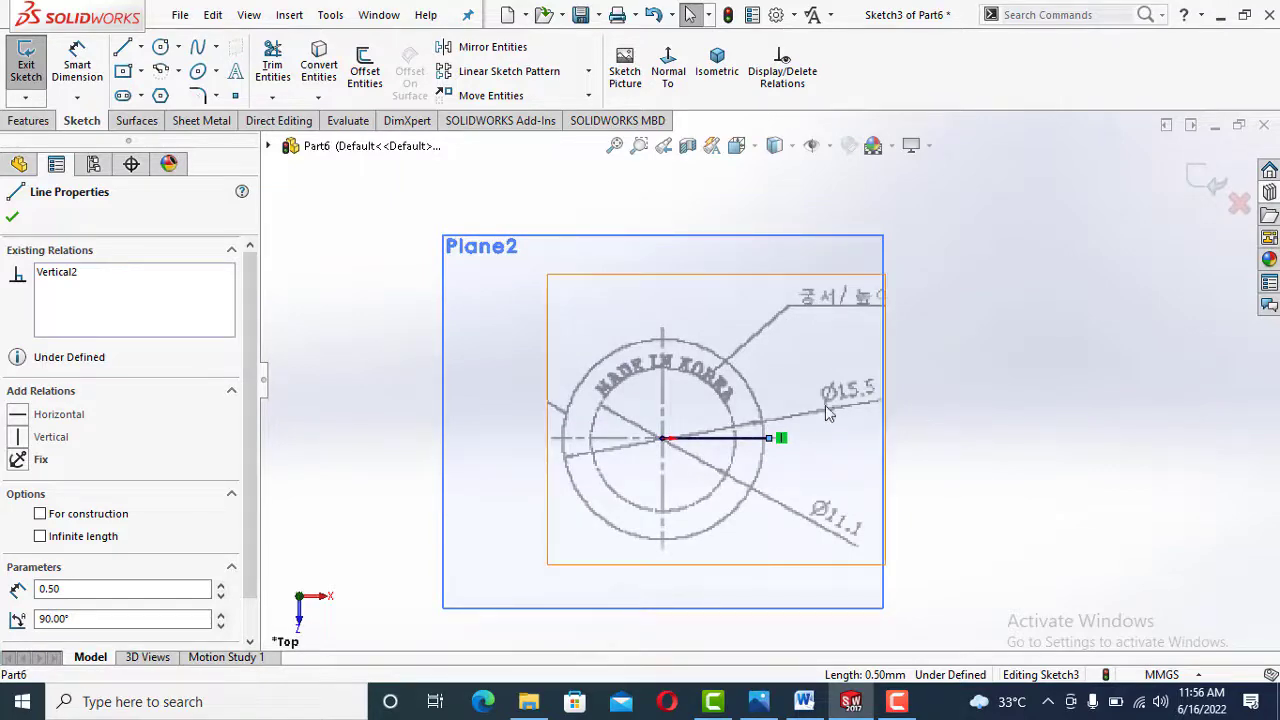
pyautogui.click(760, 701)
pyautogui.scroll(-2, 1049, 510)
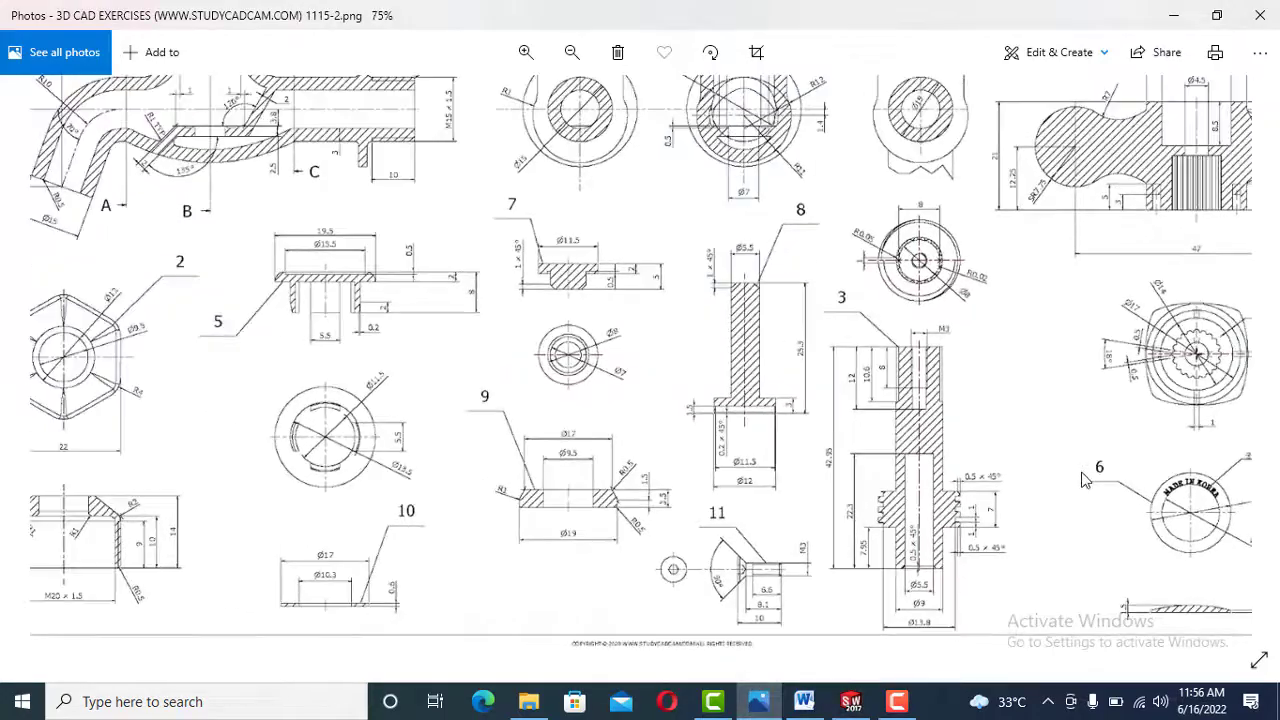
pyautogui.scroll(6, 1150, 583)
pyautogui.scroll(1, 1150, 583)
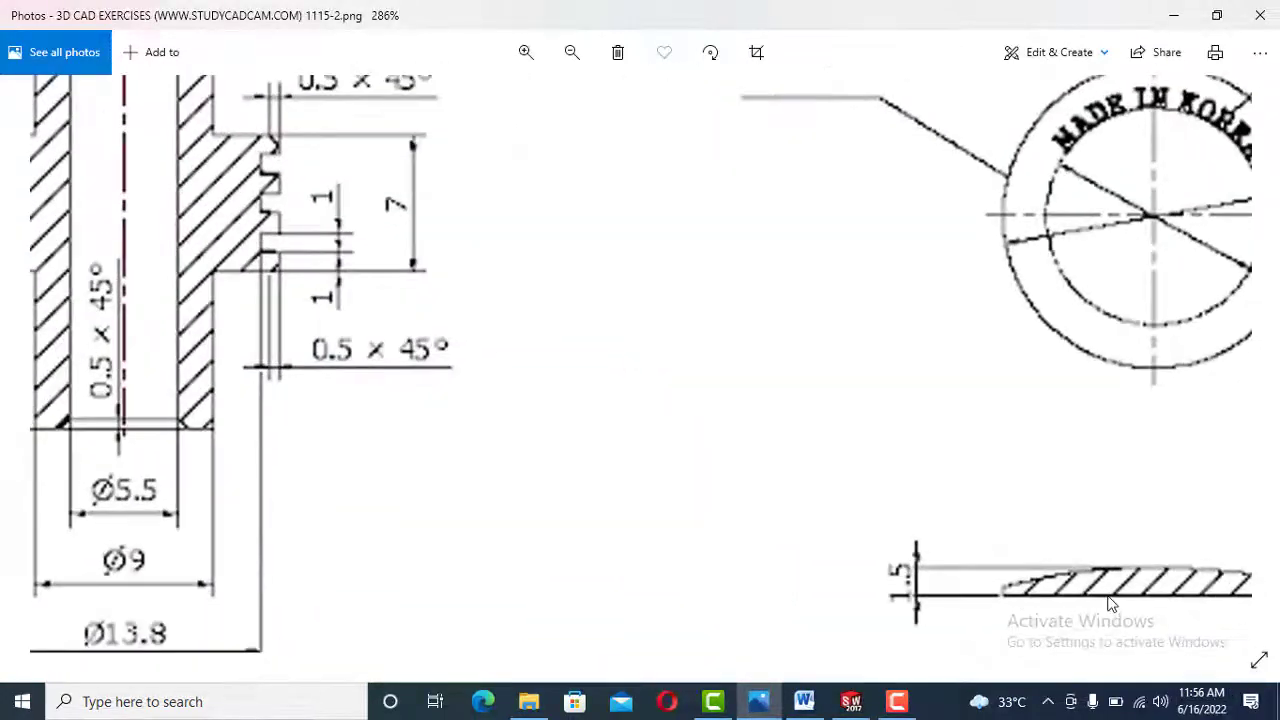
pyautogui.scroll(-5, 1130, 604)
pyautogui.scroll(-2, 1207, 614)
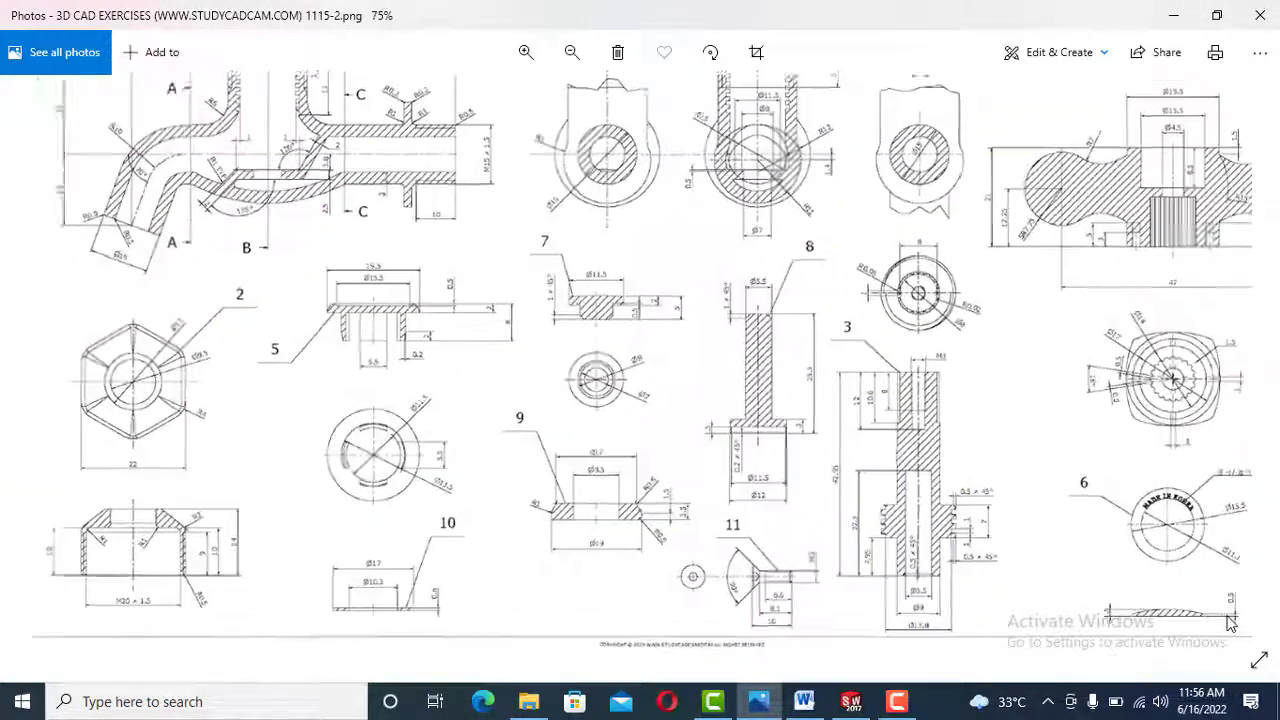
pyautogui.scroll(1, 1218, 624)
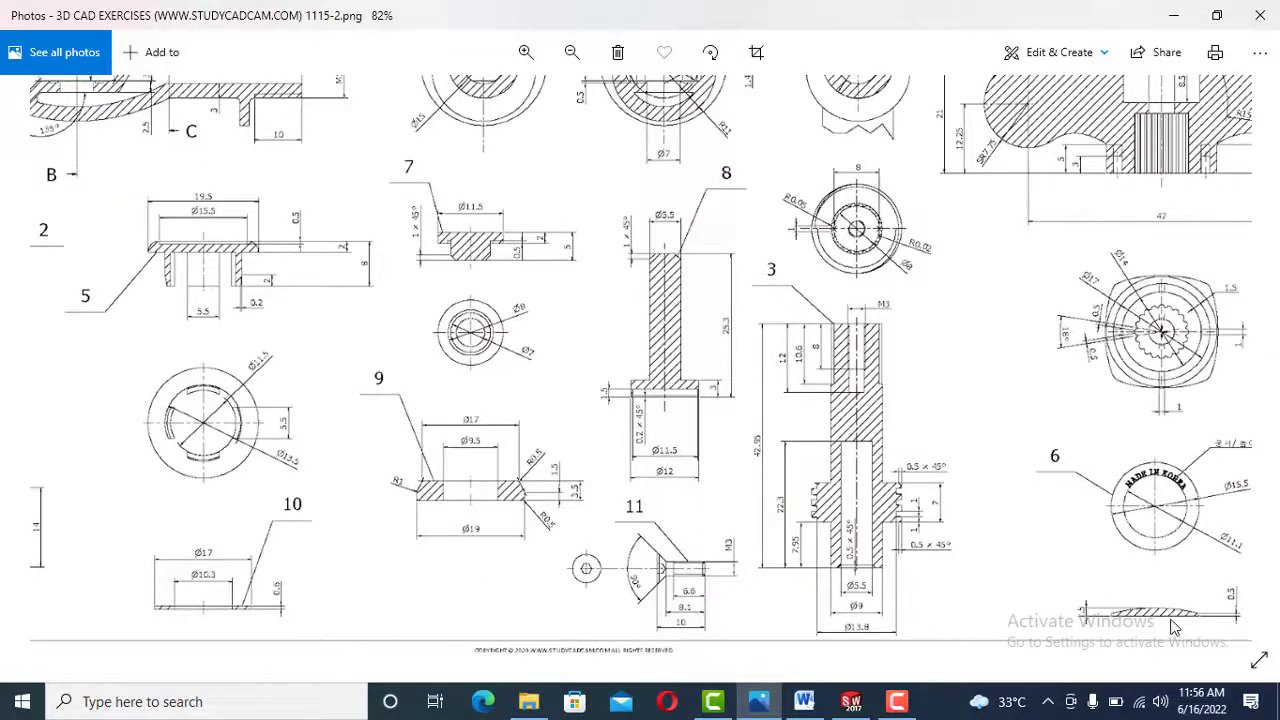
pyautogui.scroll(4, 1175, 627)
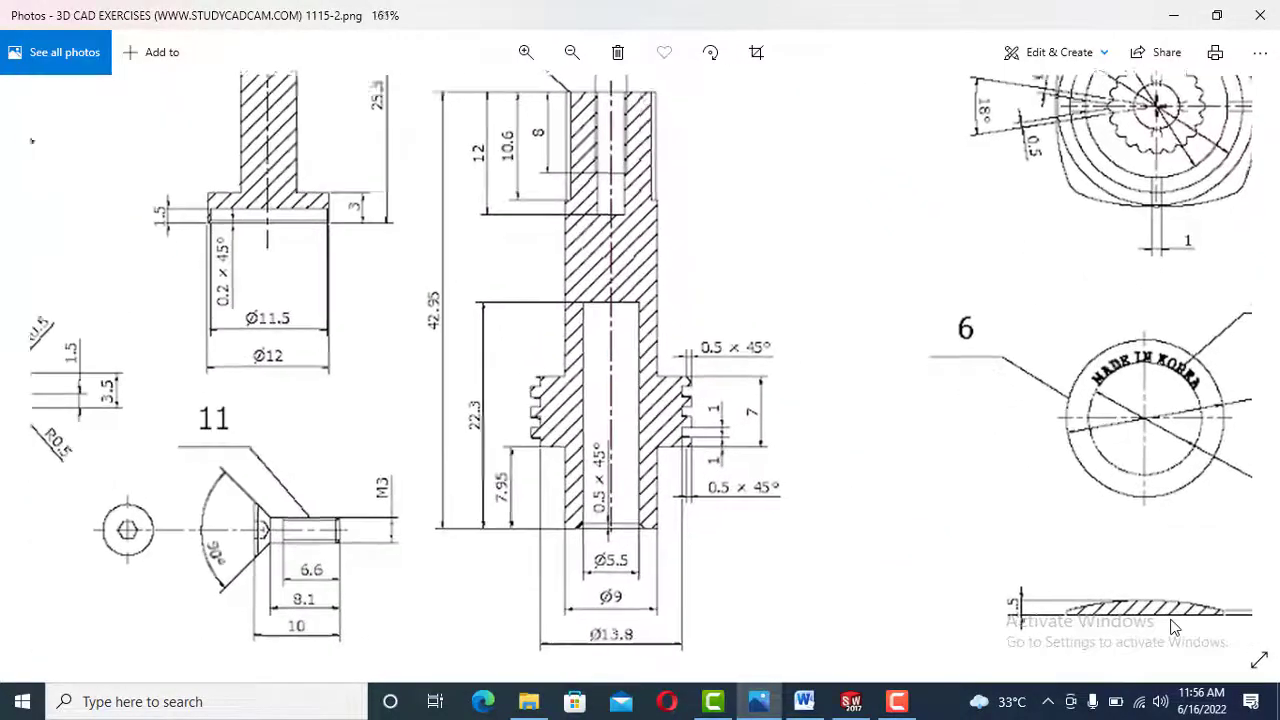
pyautogui.scroll(2, 1175, 627)
pyautogui.scroll(-4, 1175, 627)
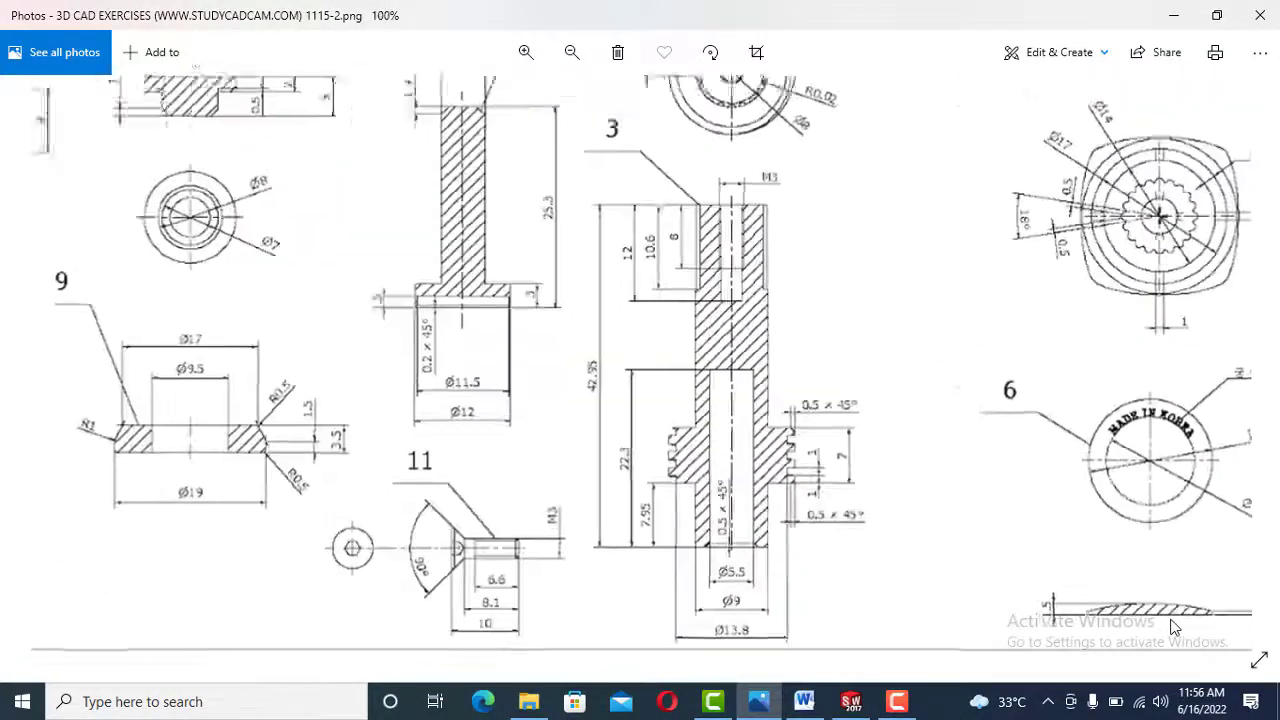
pyautogui.click(1173, 15)
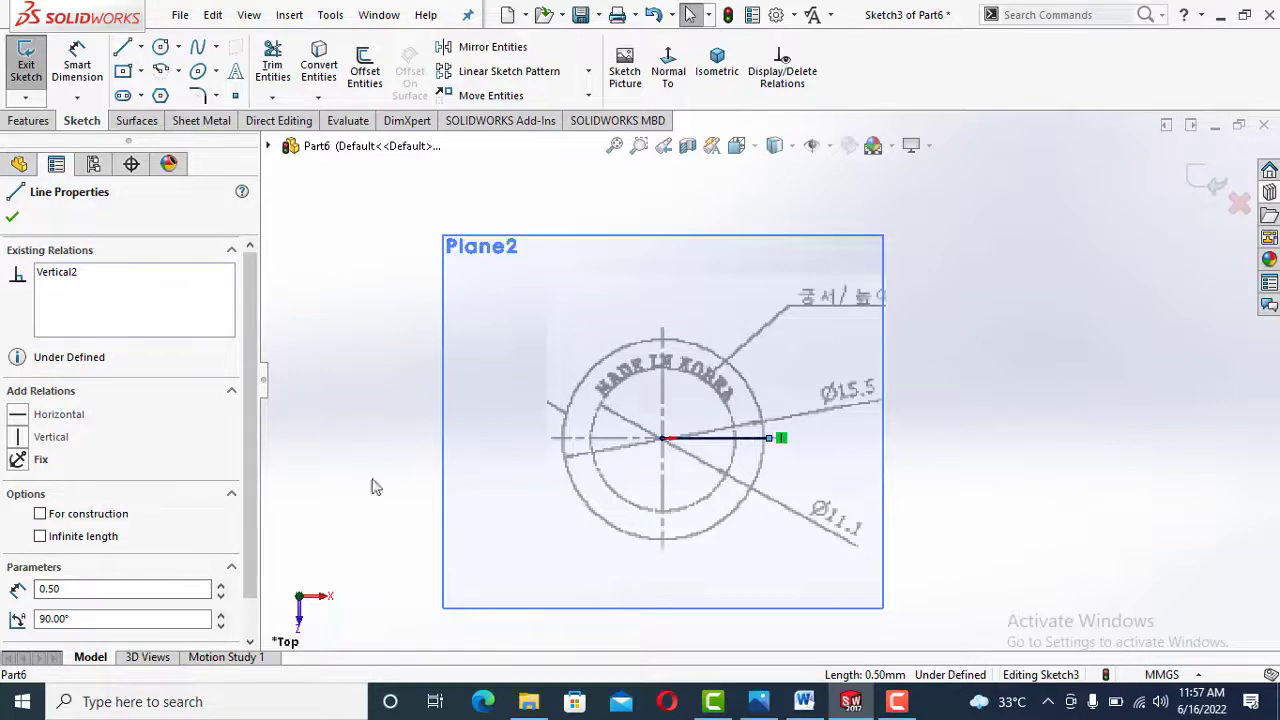
# Dimension the outer vertical line across the centerline as a 15.5 mm diameter
pyautogui.click(686, 89)
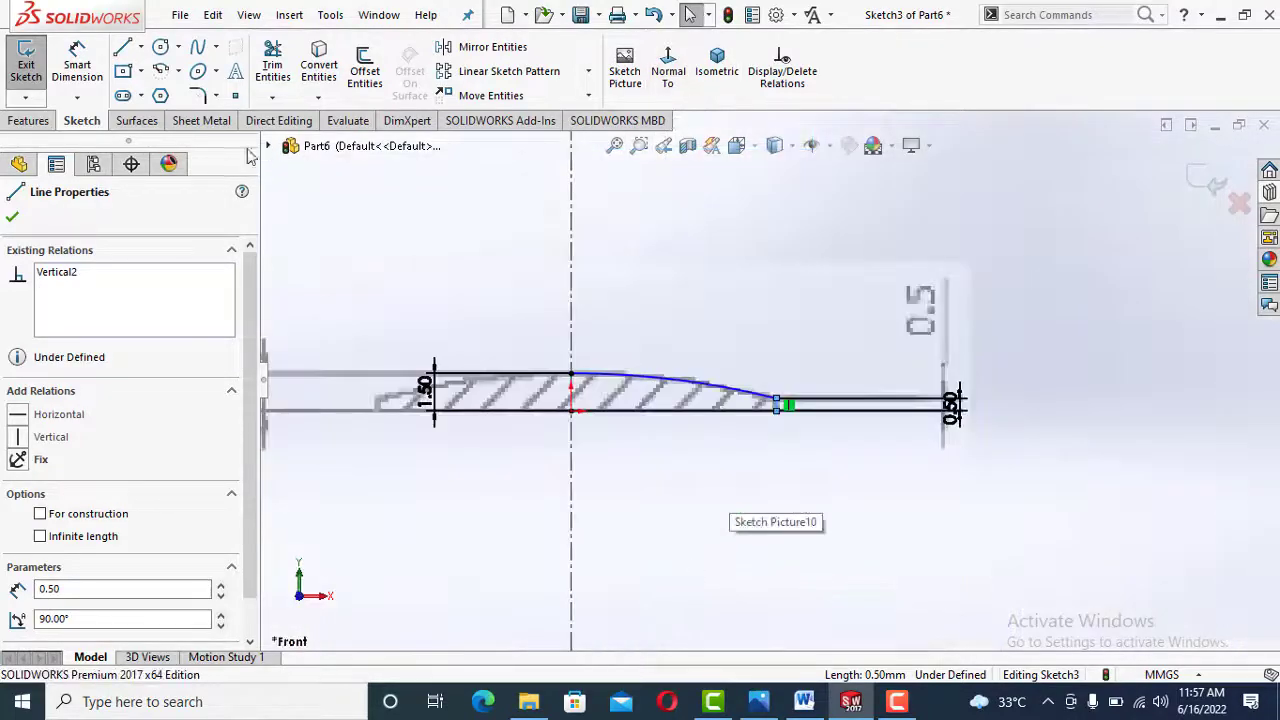
pyautogui.click(91, 80)
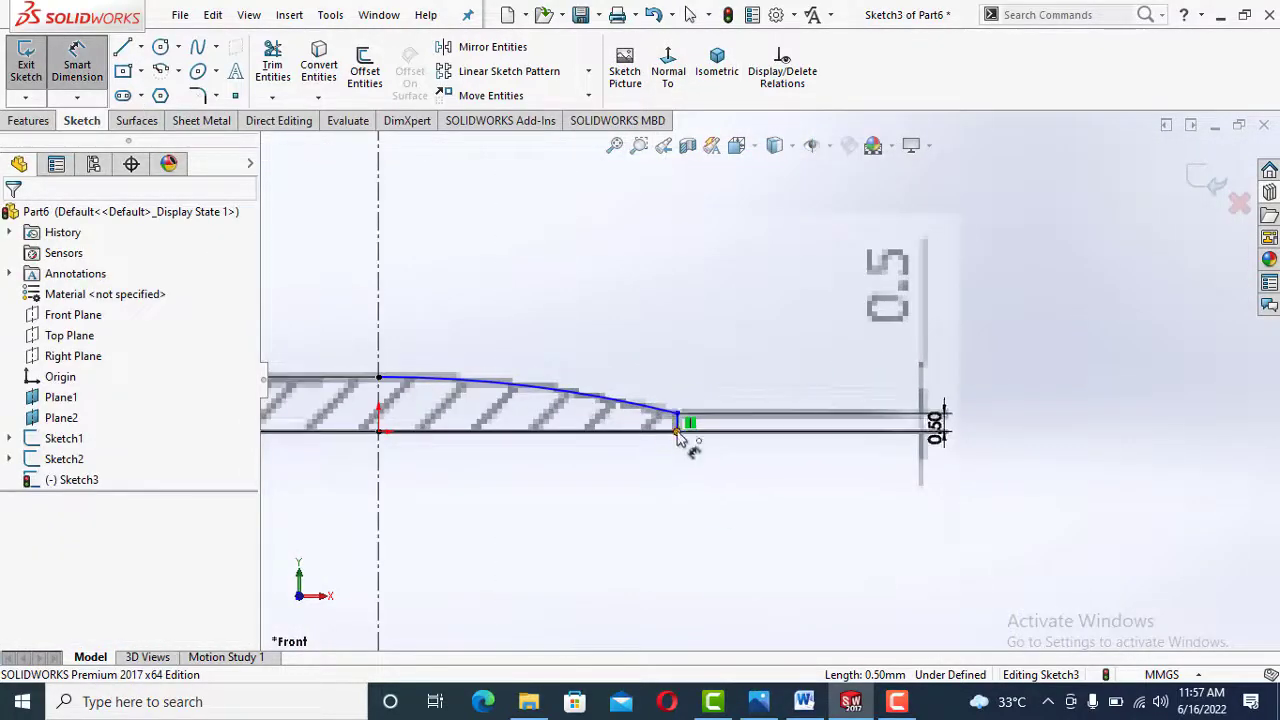
pyautogui.click(677, 425)
pyautogui.click(379, 512)
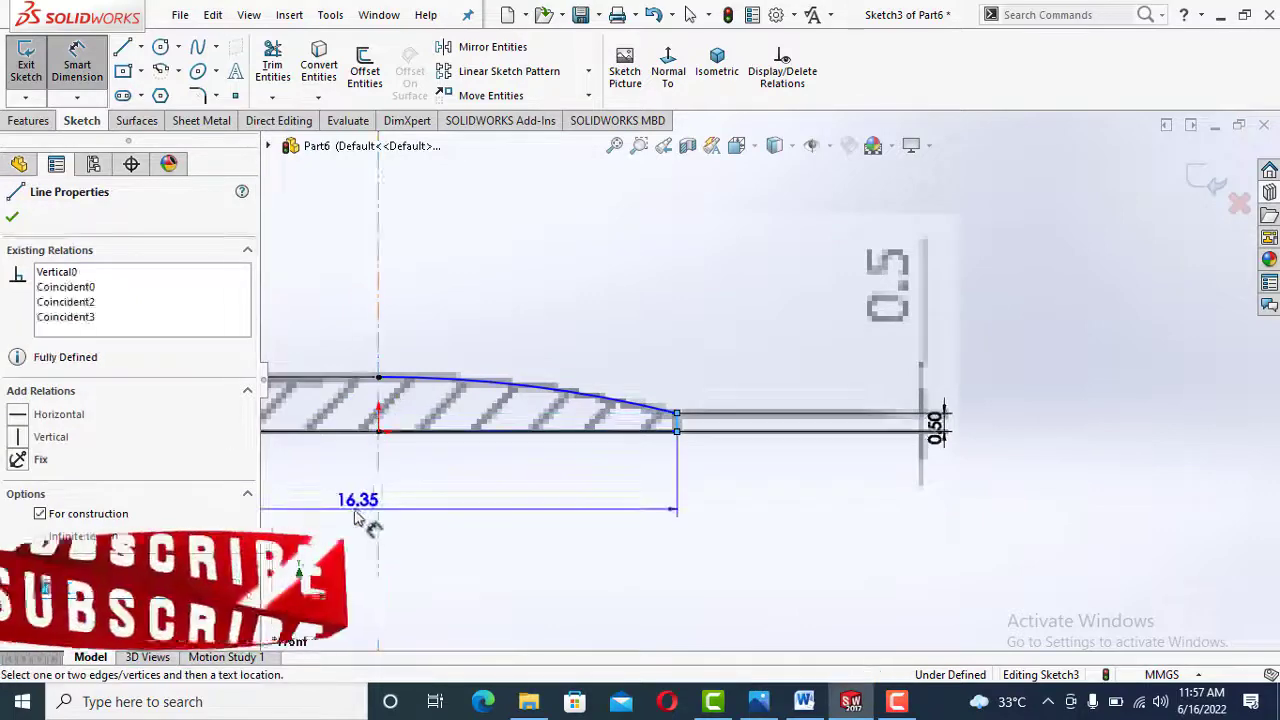
pyautogui.click(354, 510)
pyautogui.write('15.5')
pyautogui.press('Return')
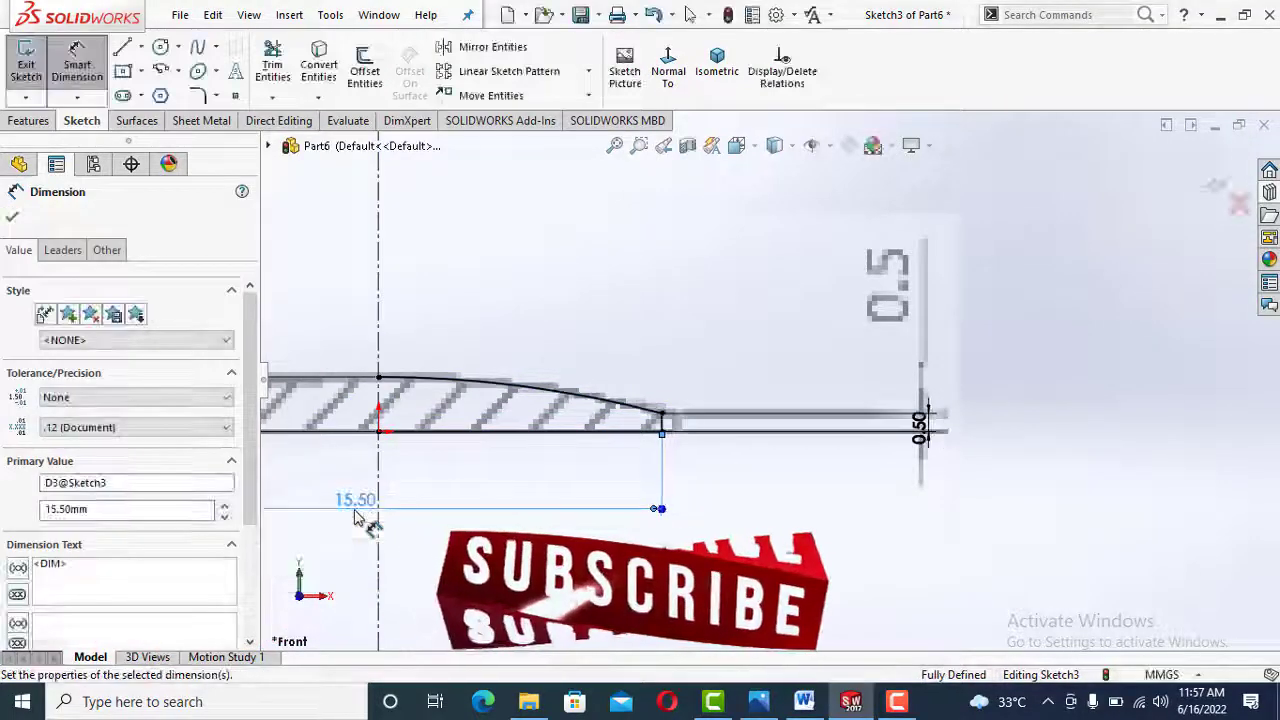
# Finish the sketch and revolve it 360° about the vertical centerline, letting the open profile close automatically
pyautogui.scroll(3, 673, 536)
pyautogui.scroll(-3, 587, 318)
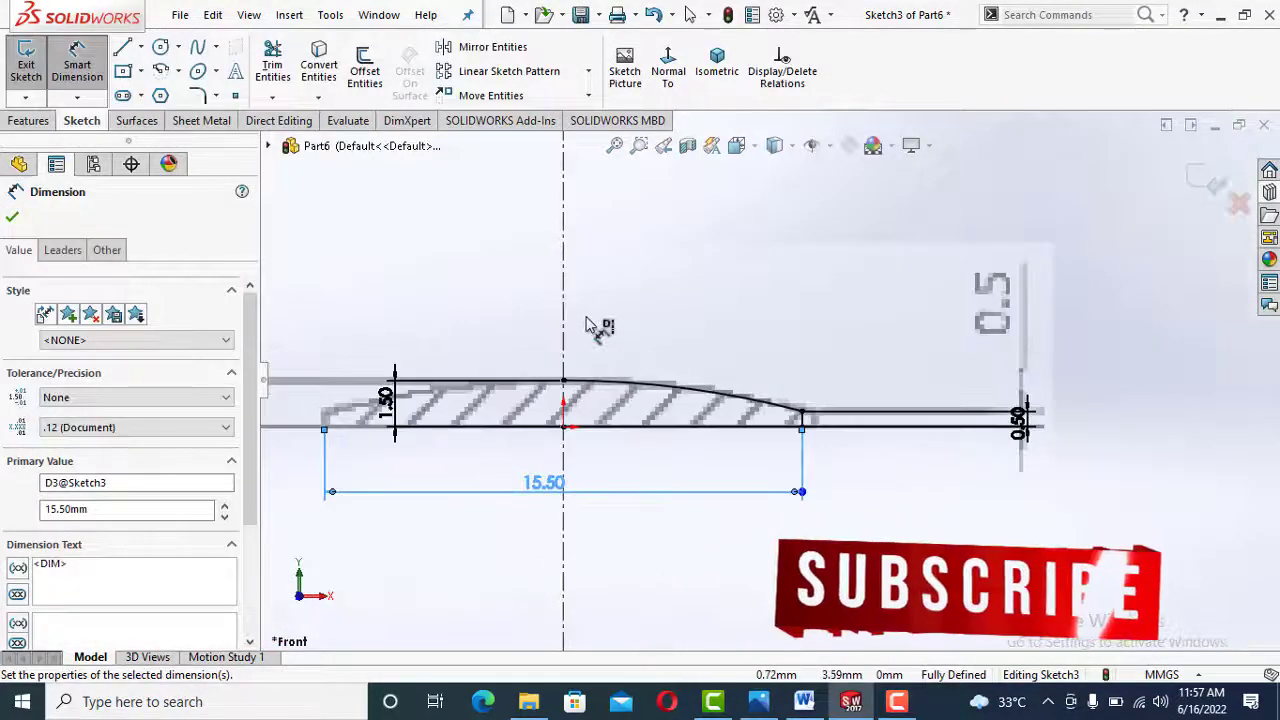
pyautogui.scroll(1, 586, 318)
pyautogui.scroll(-1, 586, 318)
pyautogui.scroll(2, 586, 318)
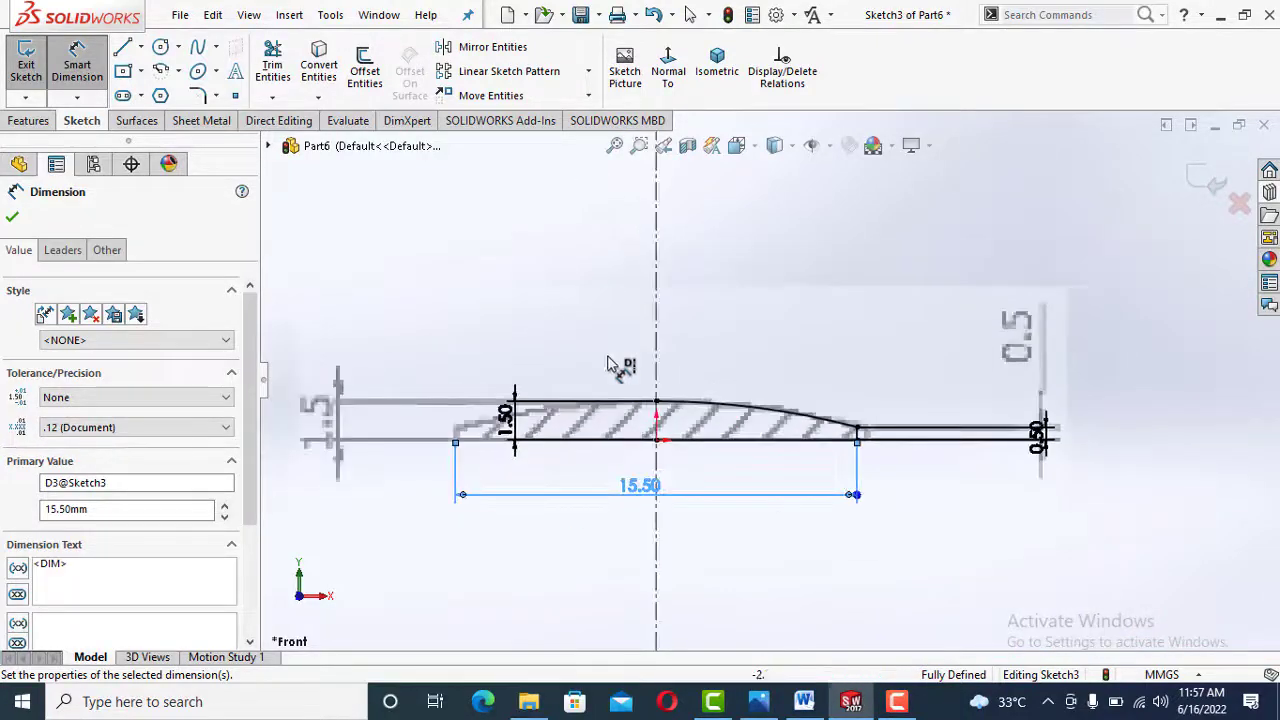
pyautogui.scroll(-1, 755, 506)
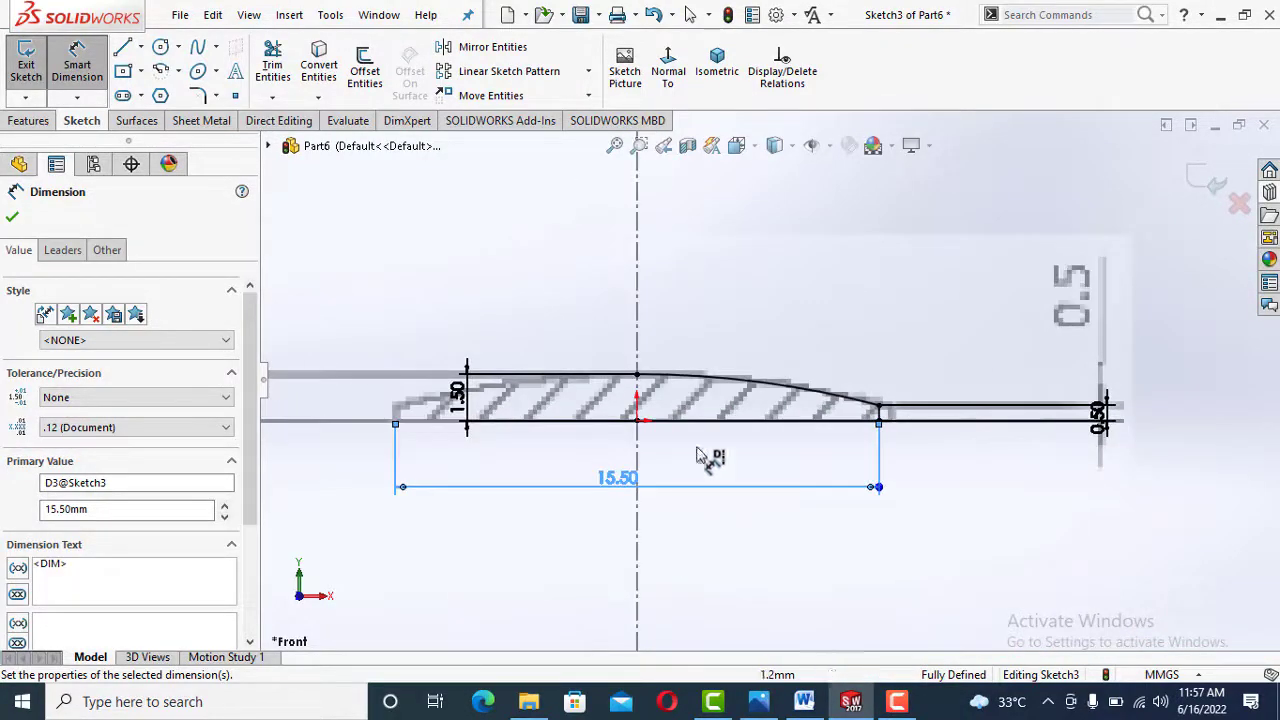
pyautogui.scroll(3, 766, 380)
pyautogui.click(1213, 190)
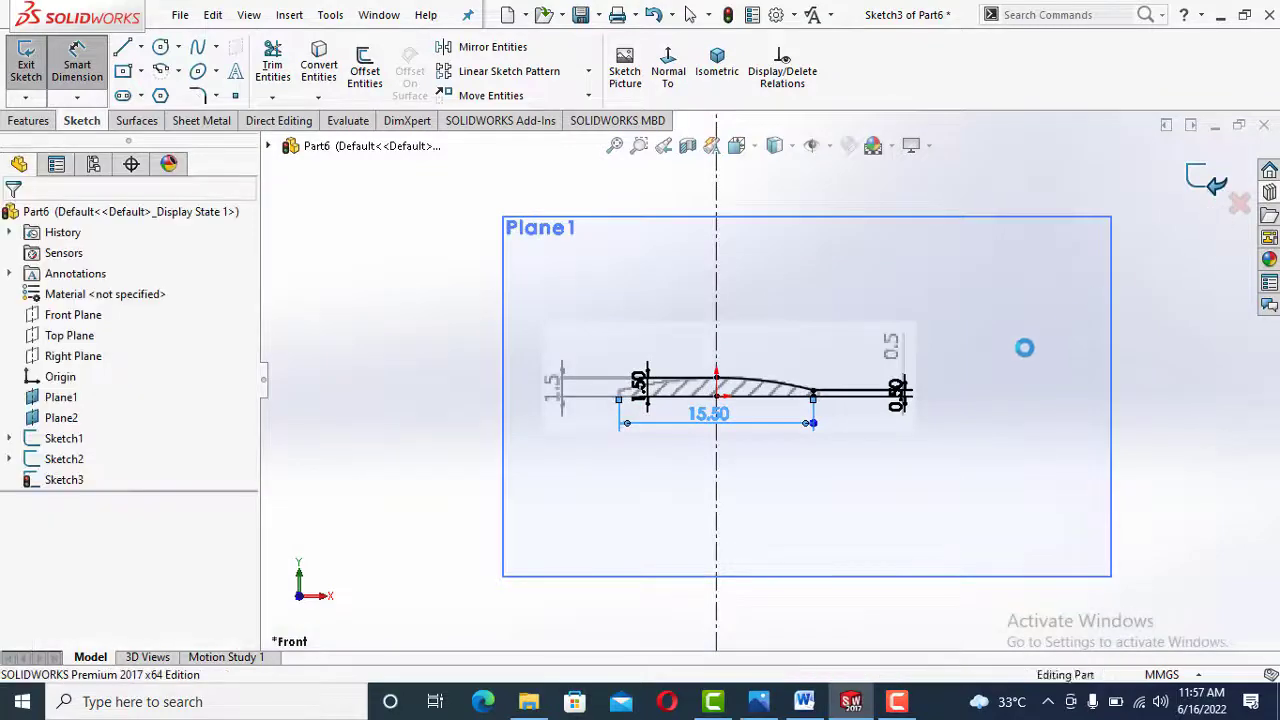
pyautogui.click(908, 62)
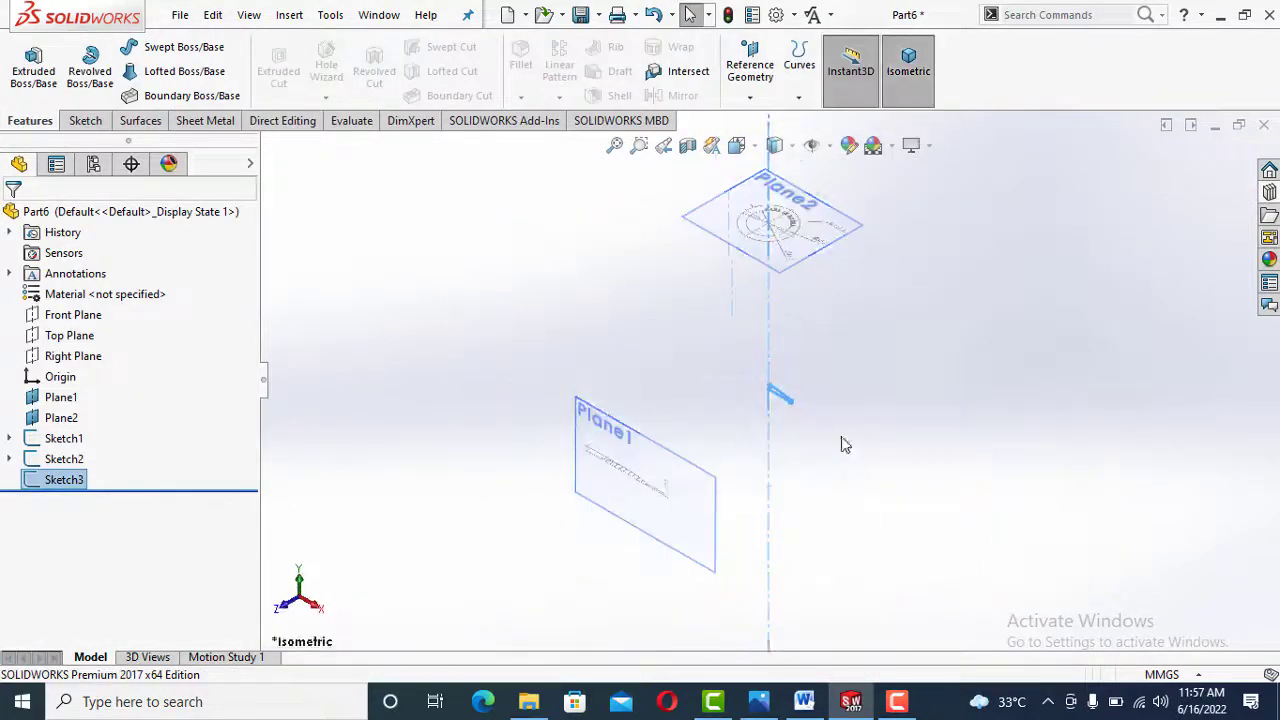
pyautogui.click(92, 87)
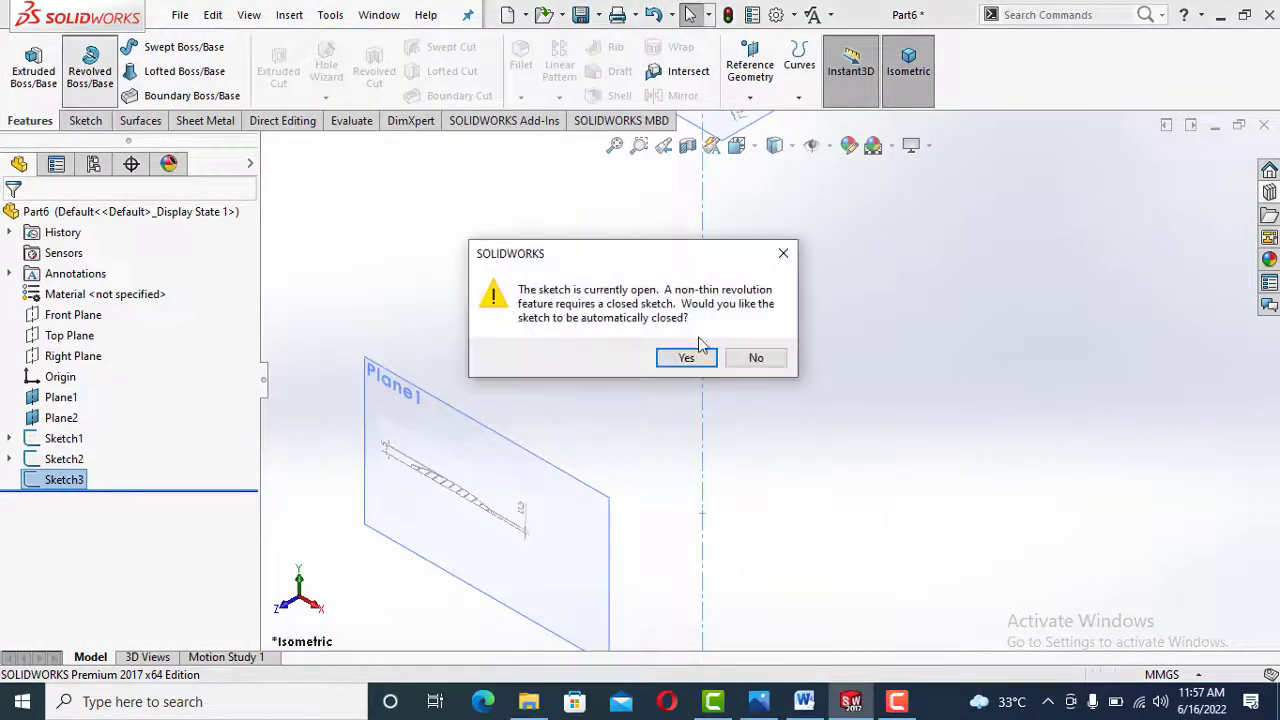
pyautogui.click(684, 358)
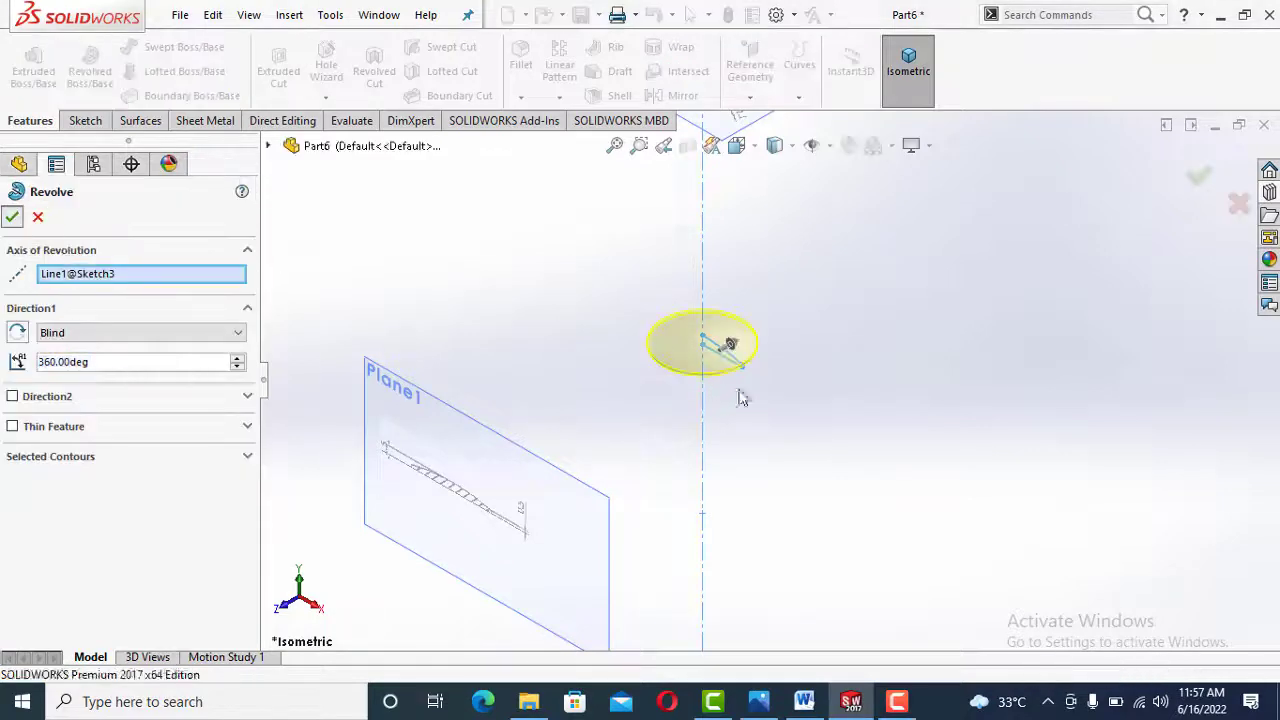
pyautogui.press('Return')
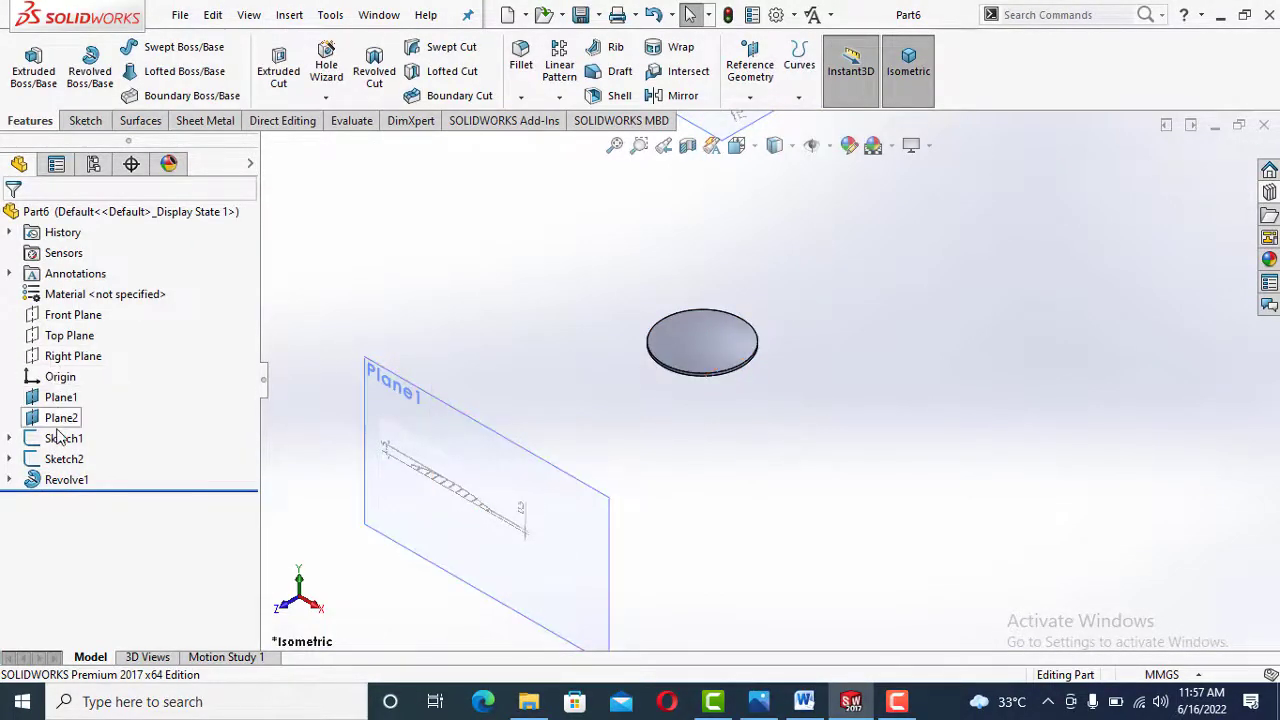
# Hide Sketch1, which holds the section reference picture
pyautogui.click(66, 461)
pyautogui.click(59, 440)
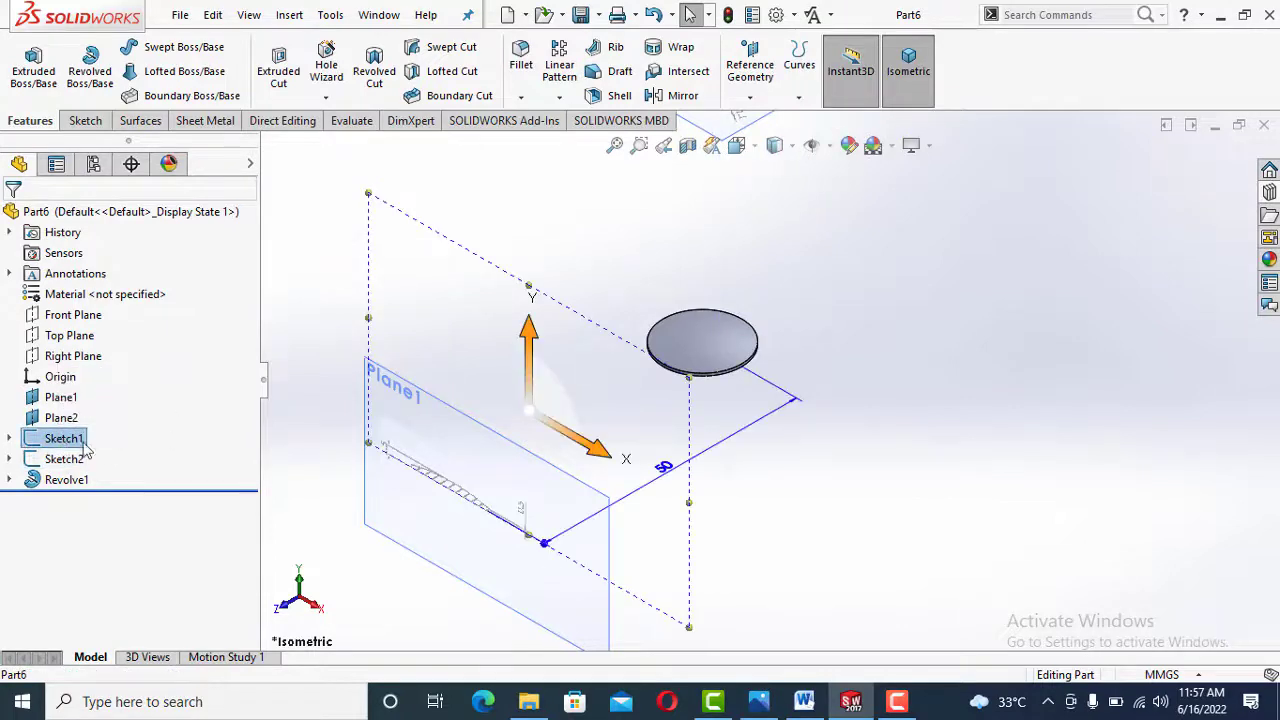
pyautogui.click(68, 388)
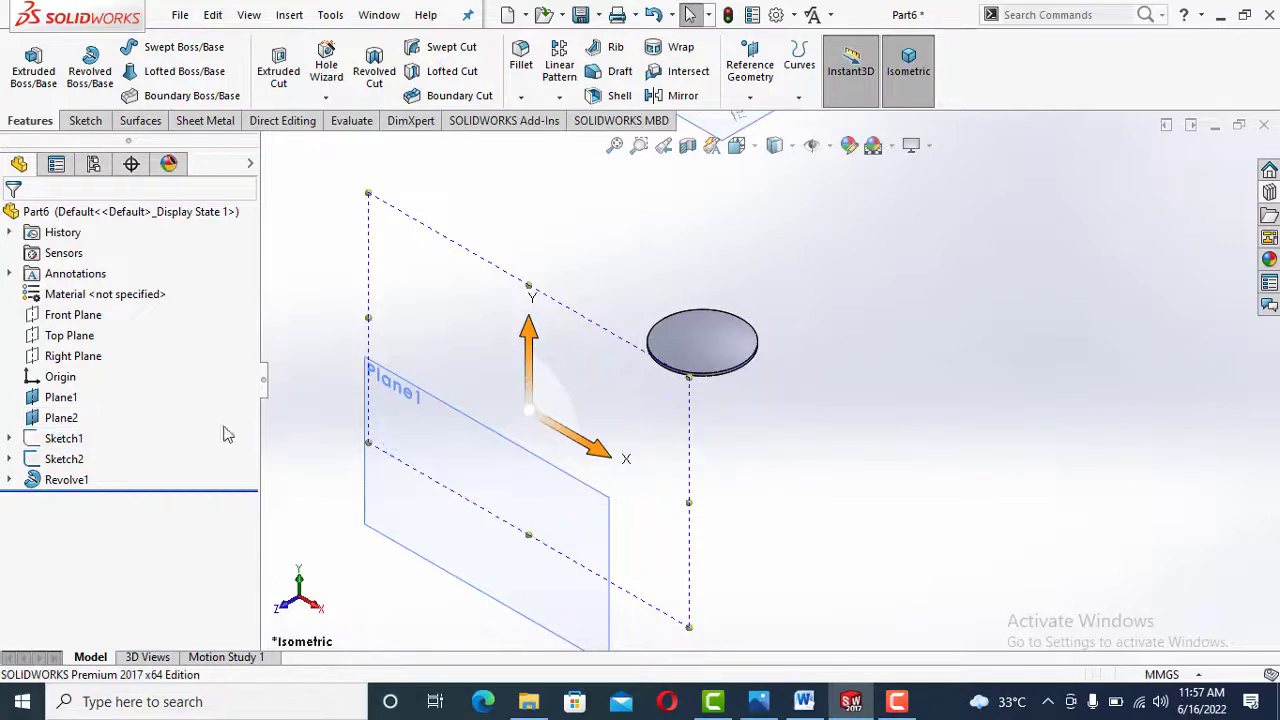
pyautogui.click(62, 418)
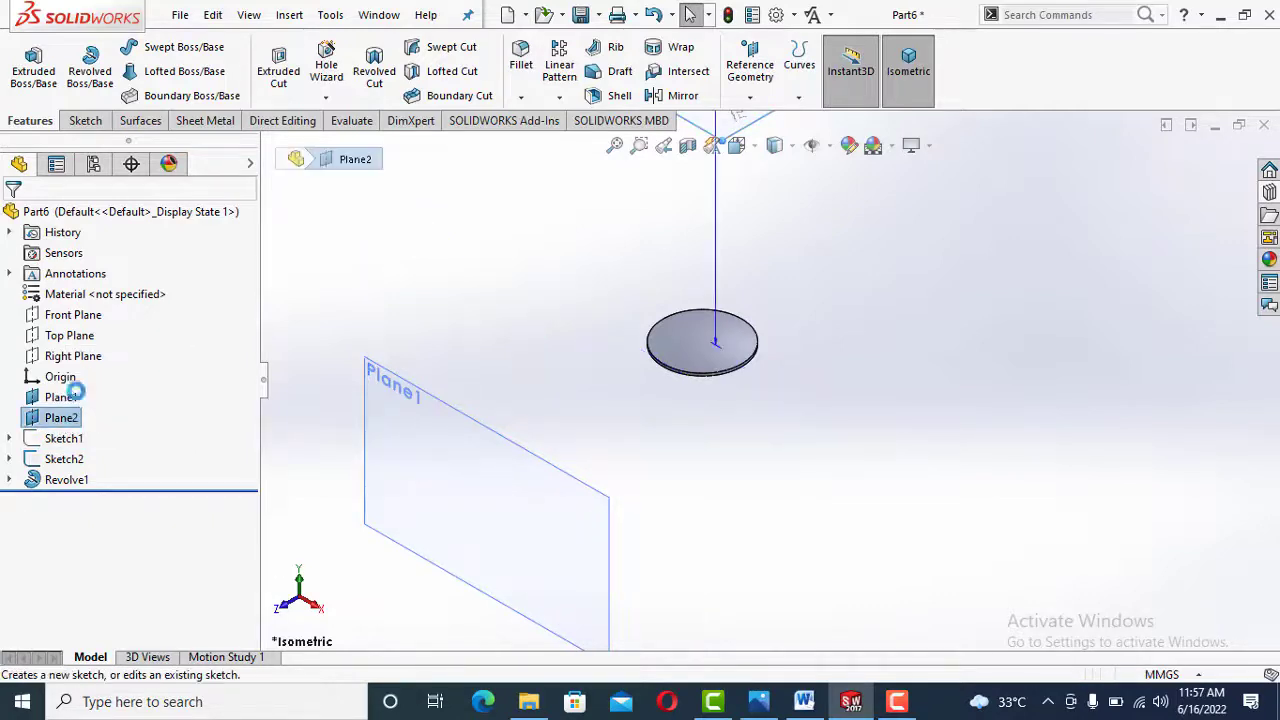
pyautogui.click(62, 398)
pyautogui.click(1239, 203)
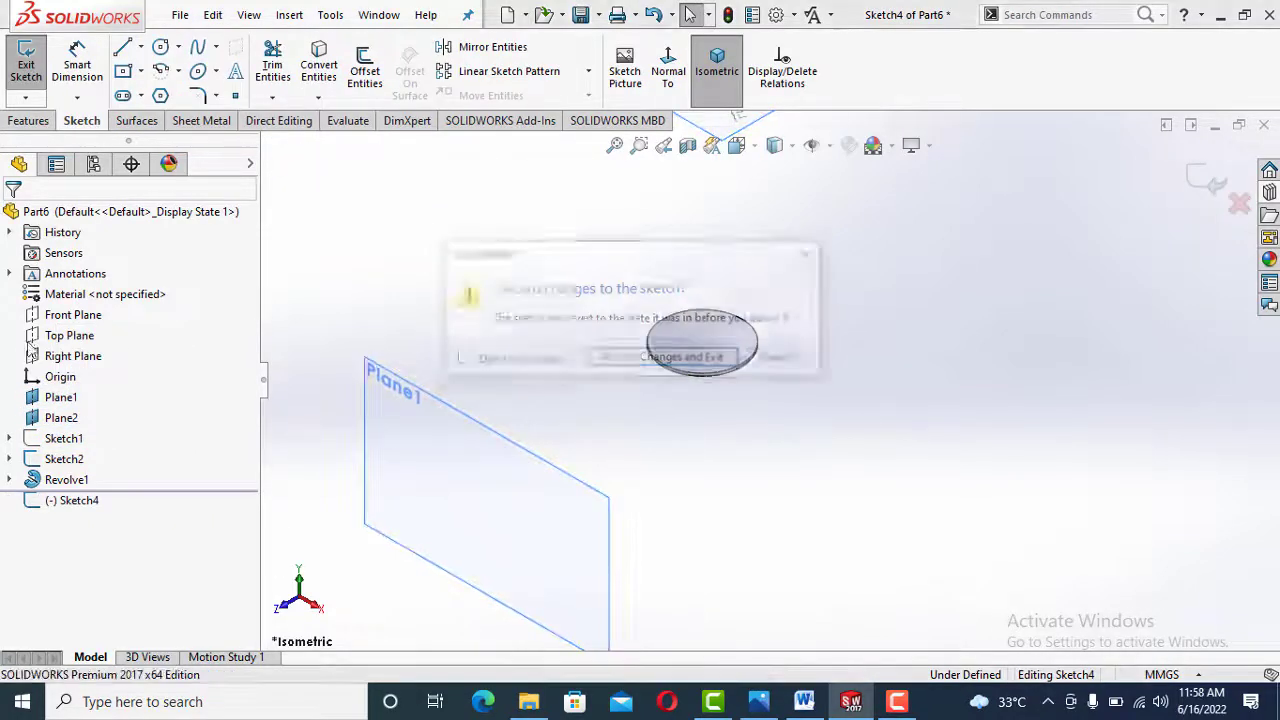
pyautogui.click(660, 358)
# Hide the reference planes Plane2 and Plane1
pyautogui.click(62, 418)
pyautogui.click(104, 385)
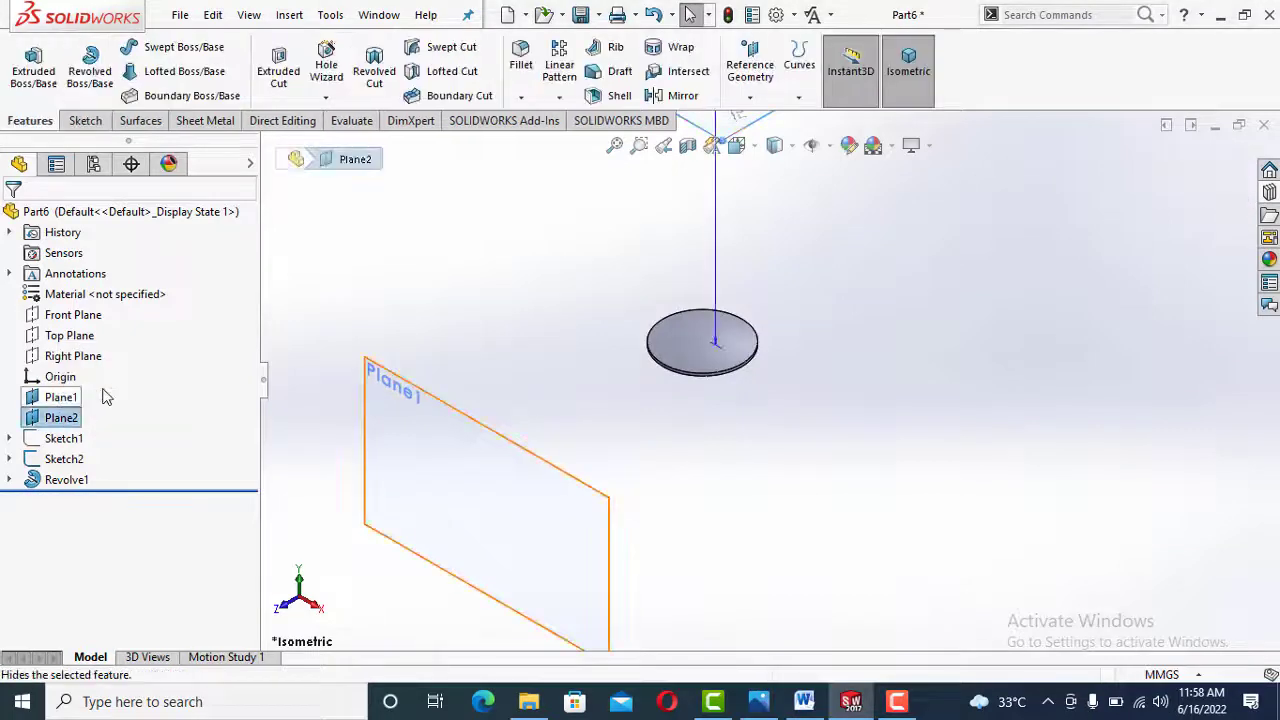
pyautogui.click(62, 397)
pyautogui.click(104, 365)
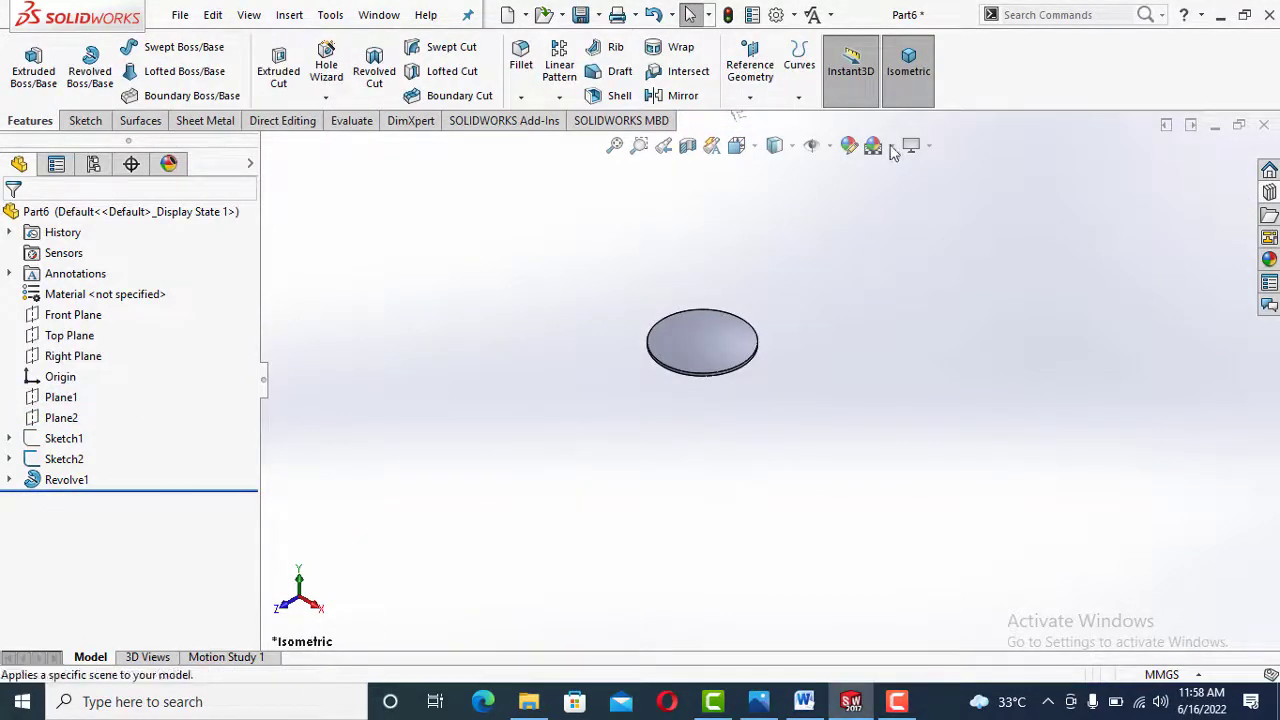
# Hide Sketch2, which holds the top-view reference picture above the disc
pyautogui.scroll(2, 906, 243)
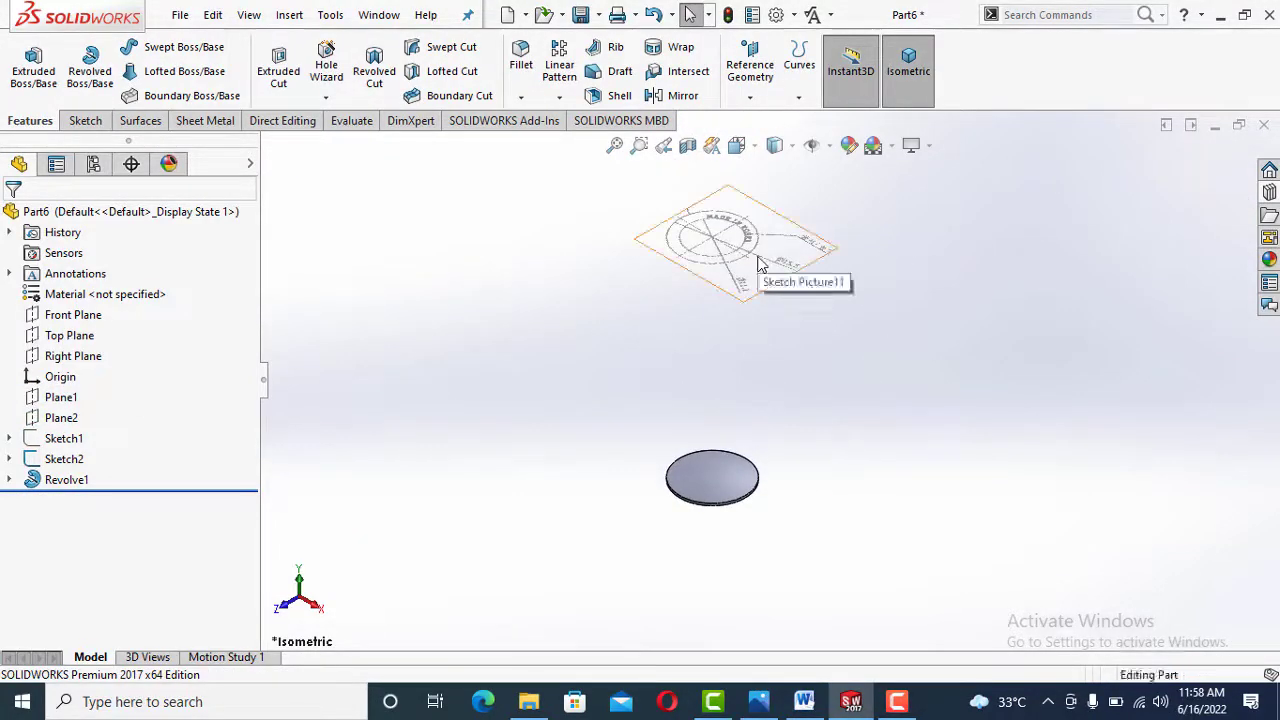
pyautogui.click(64, 459)
pyautogui.click(105, 424)
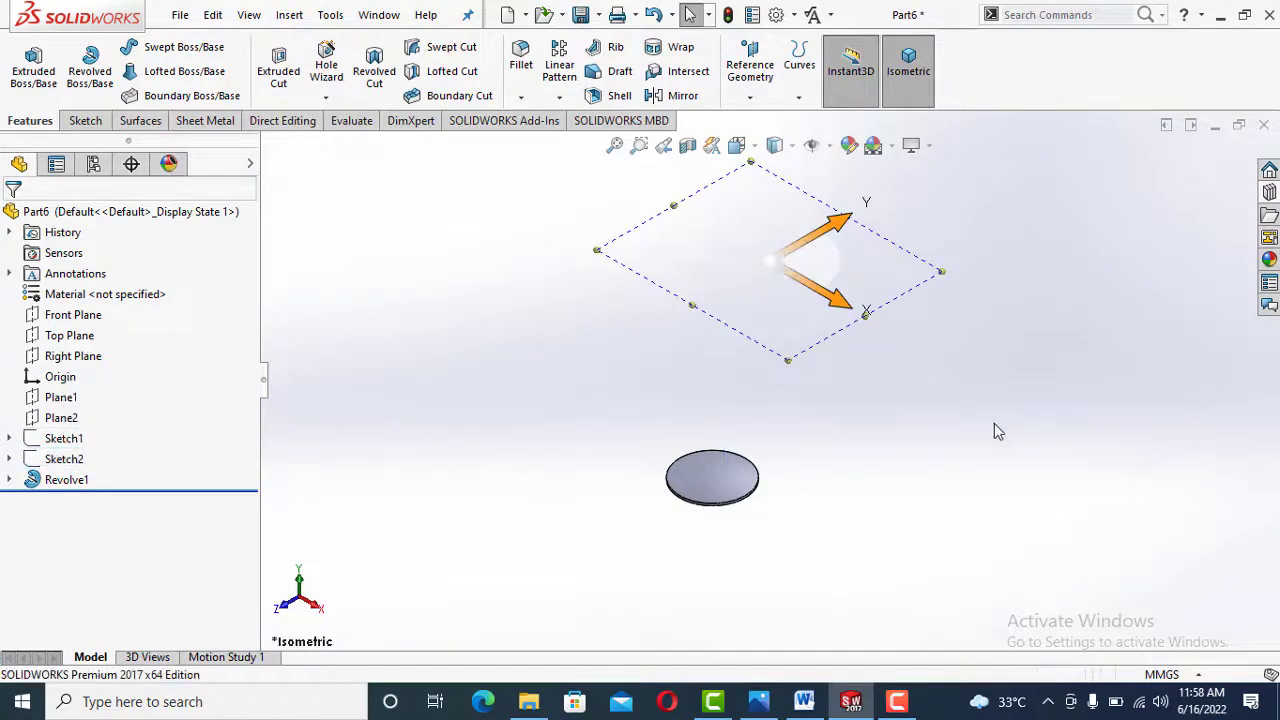
pyautogui.press('f')
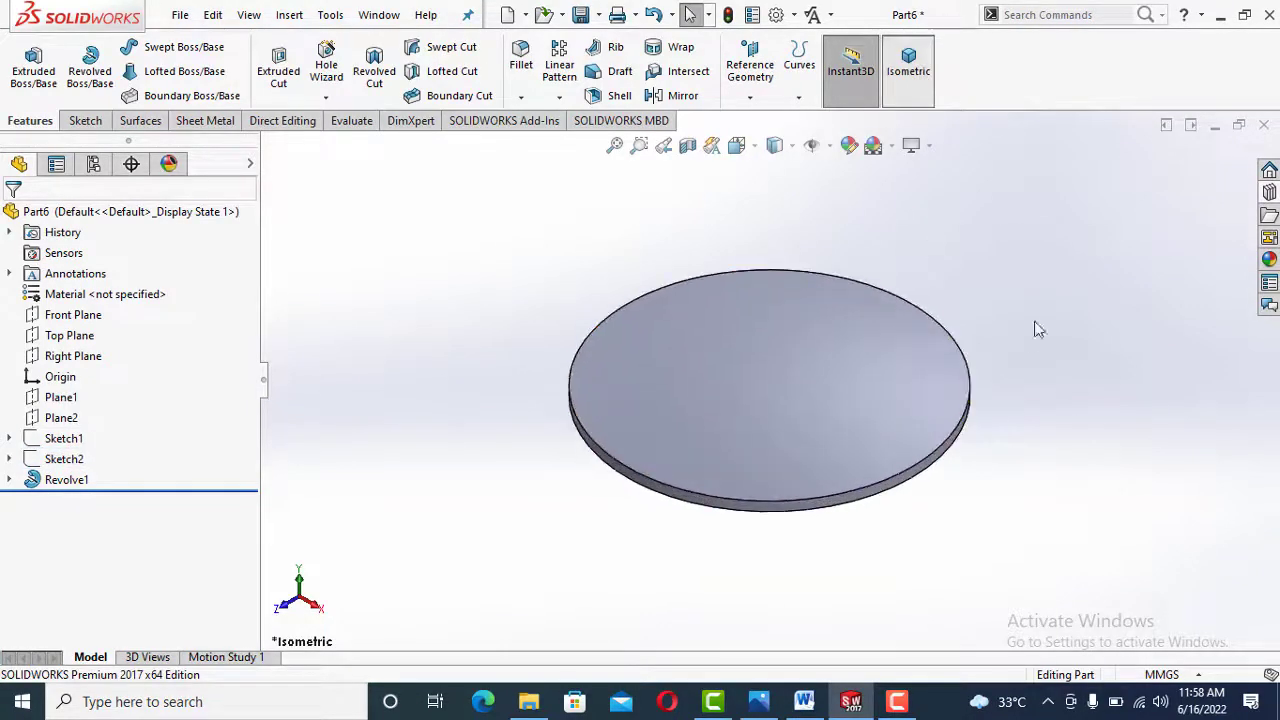
# Close Part6 and open the next part file, Part7
pyautogui.click(1262, 120)
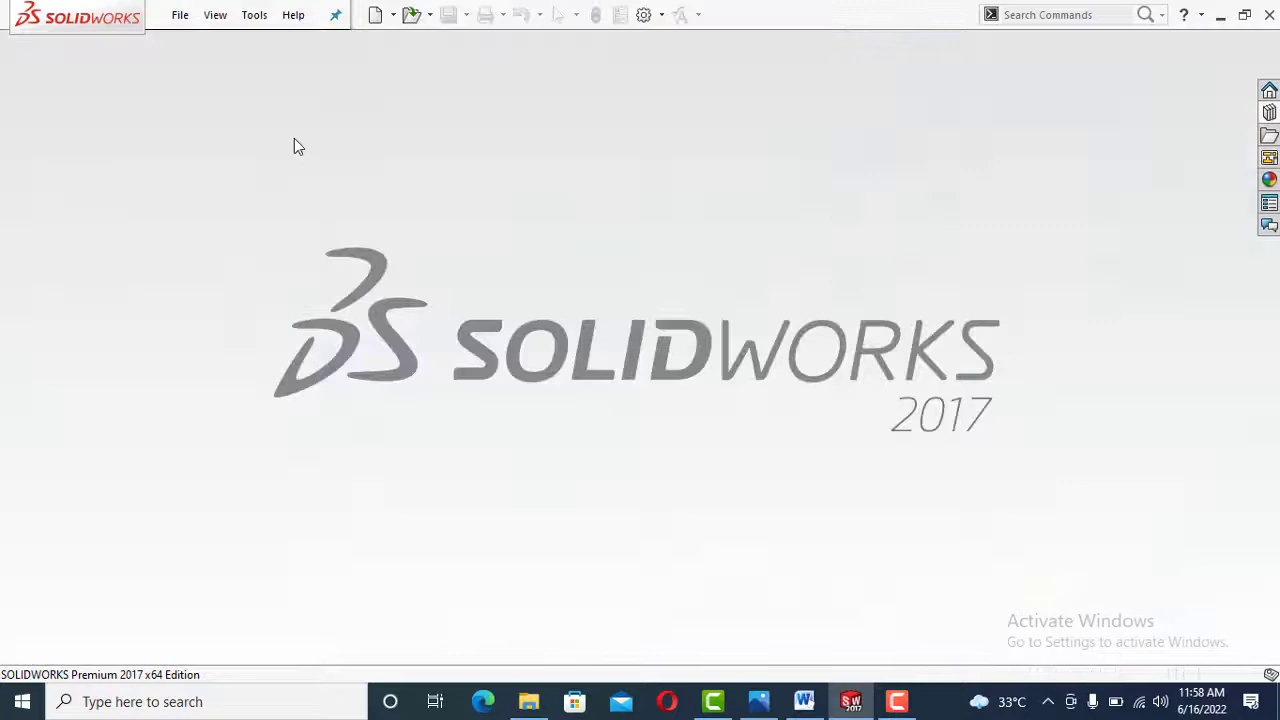
pyautogui.click(411, 14)
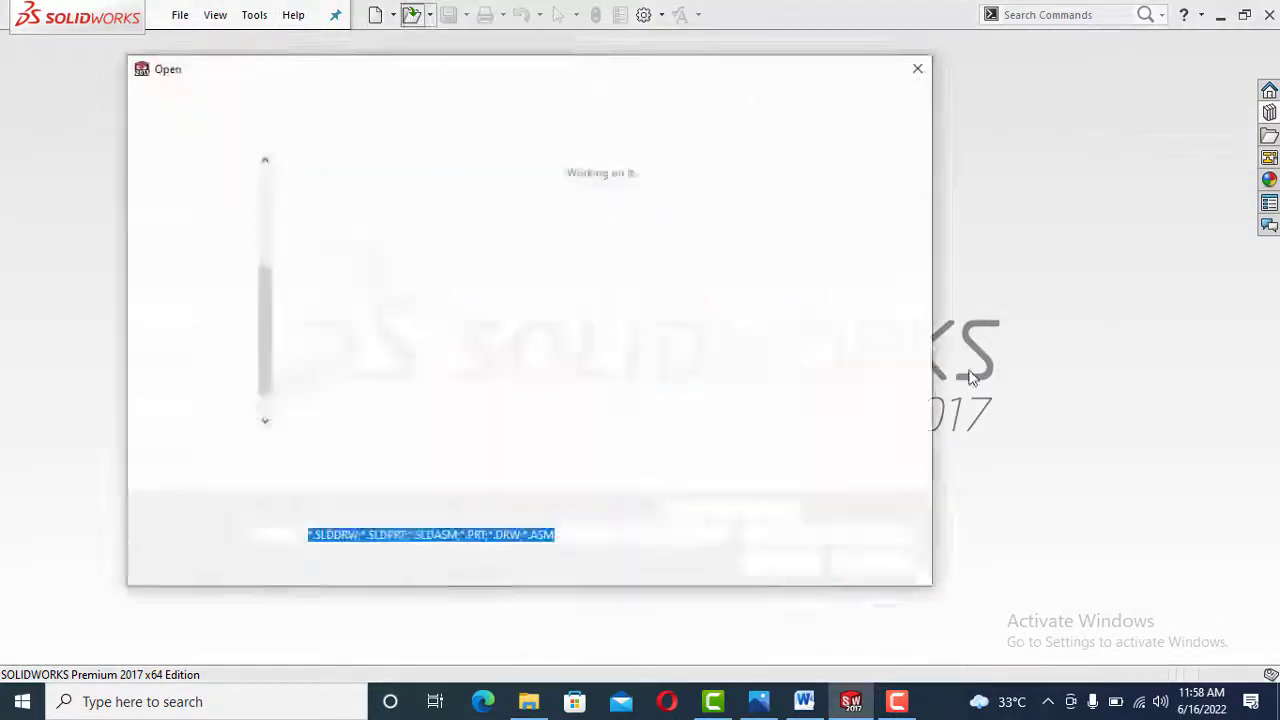
pyautogui.doubleClick(514, 455)
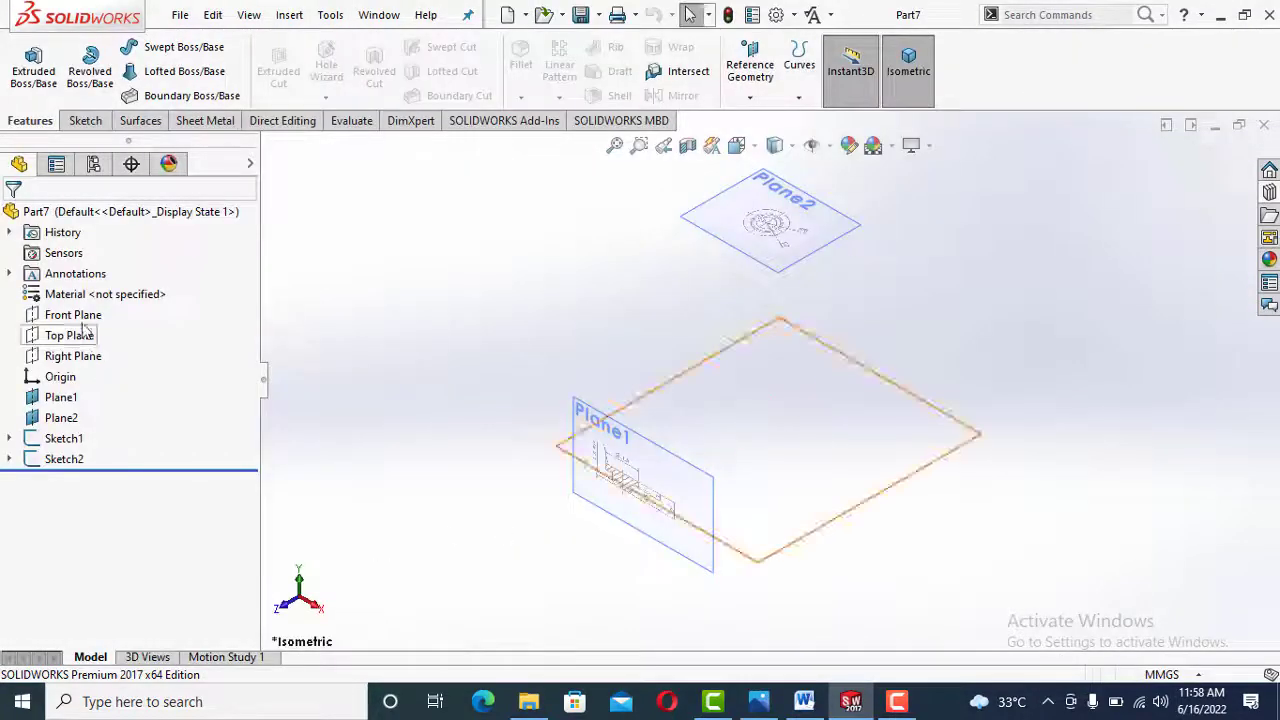
# Start a sketch on the Front Plane and place an infinite vertical centerline through the origin
pyautogui.click(73, 314)
pyautogui.click(100, 275)
pyautogui.click(668, 65)
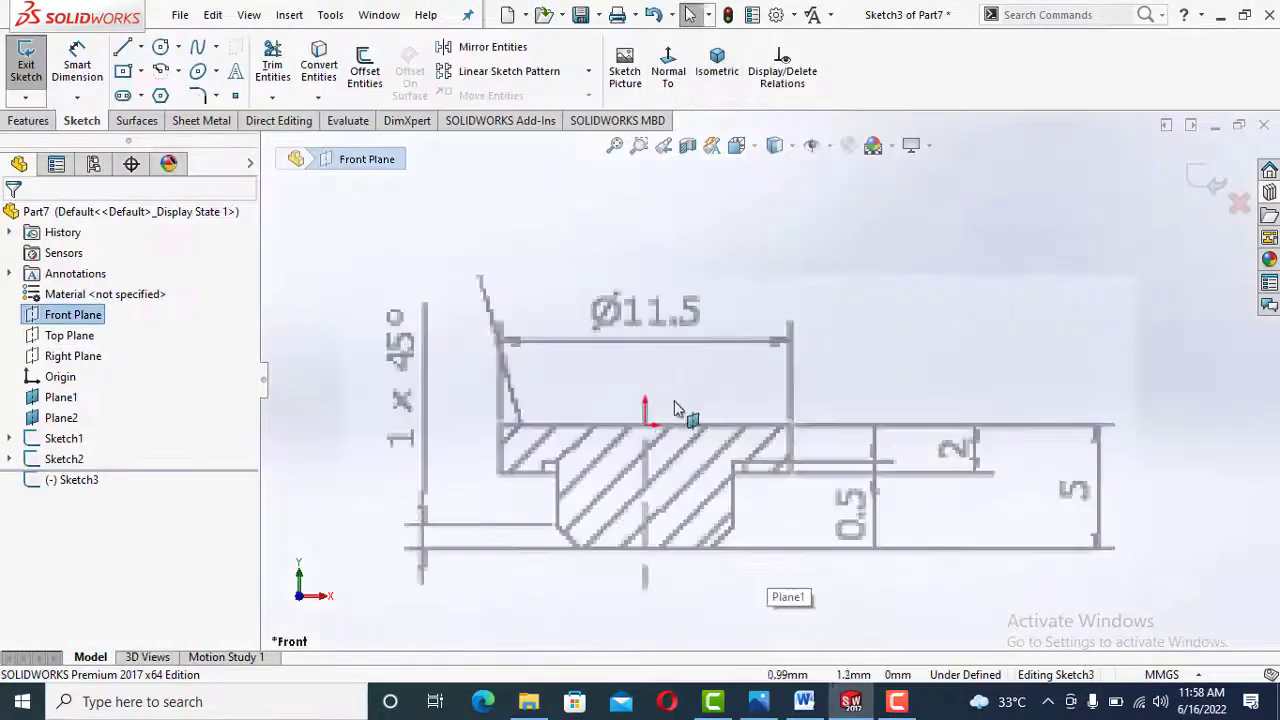
pyautogui.click(141, 47)
pyautogui.click(160, 92)
pyautogui.click(40, 363)
pyautogui.click(40, 451)
pyautogui.click(645, 425)
pyautogui.press('Escape')
# Trace half of the section from the origin: flat face, flange, narrower stem and chamfered lower corner, ending on the centerline
pyautogui.click(123, 47)
pyautogui.click(645, 425)
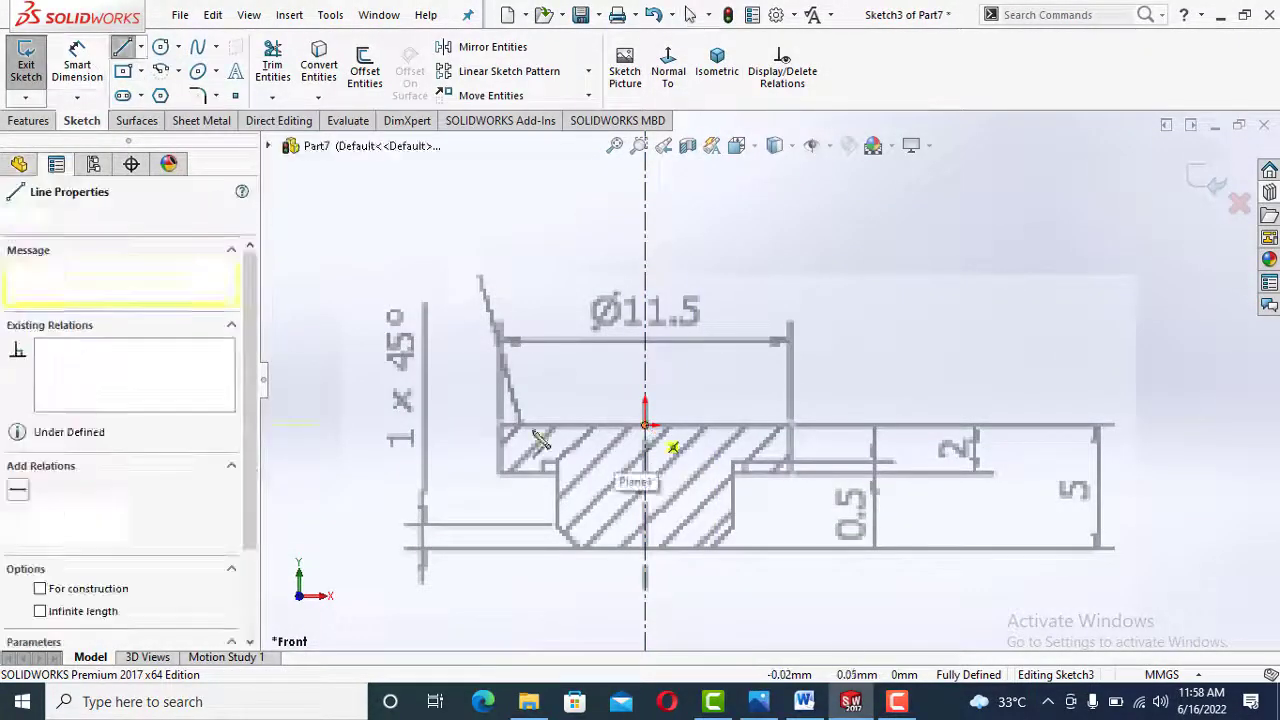
pyautogui.click(496, 425)
pyautogui.click(496, 477)
pyautogui.click(557, 477)
pyautogui.click(557, 524)
pyautogui.click(580, 547)
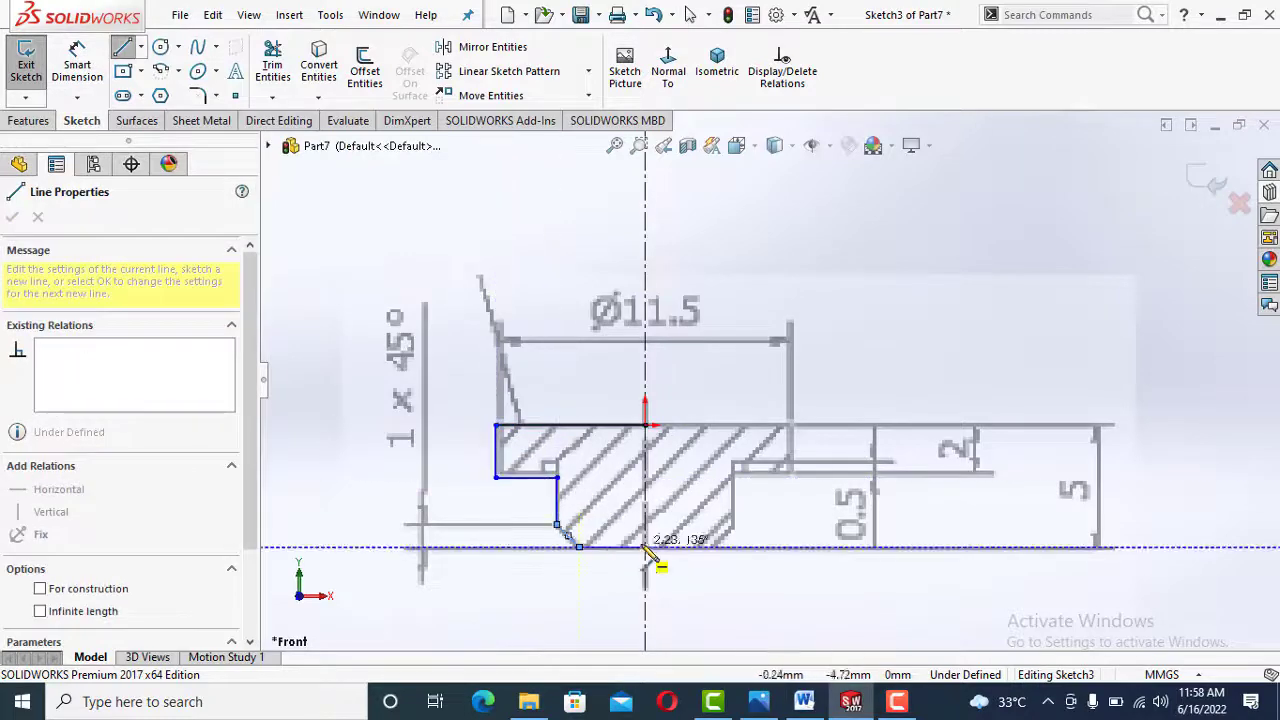
pyautogui.click(645, 547)
pyautogui.press('Escape')
# Dimension the profile's heights: 5 mm overall, 2 mm for the flange and 1 mm for the chamfer
pyautogui.click(77, 65)
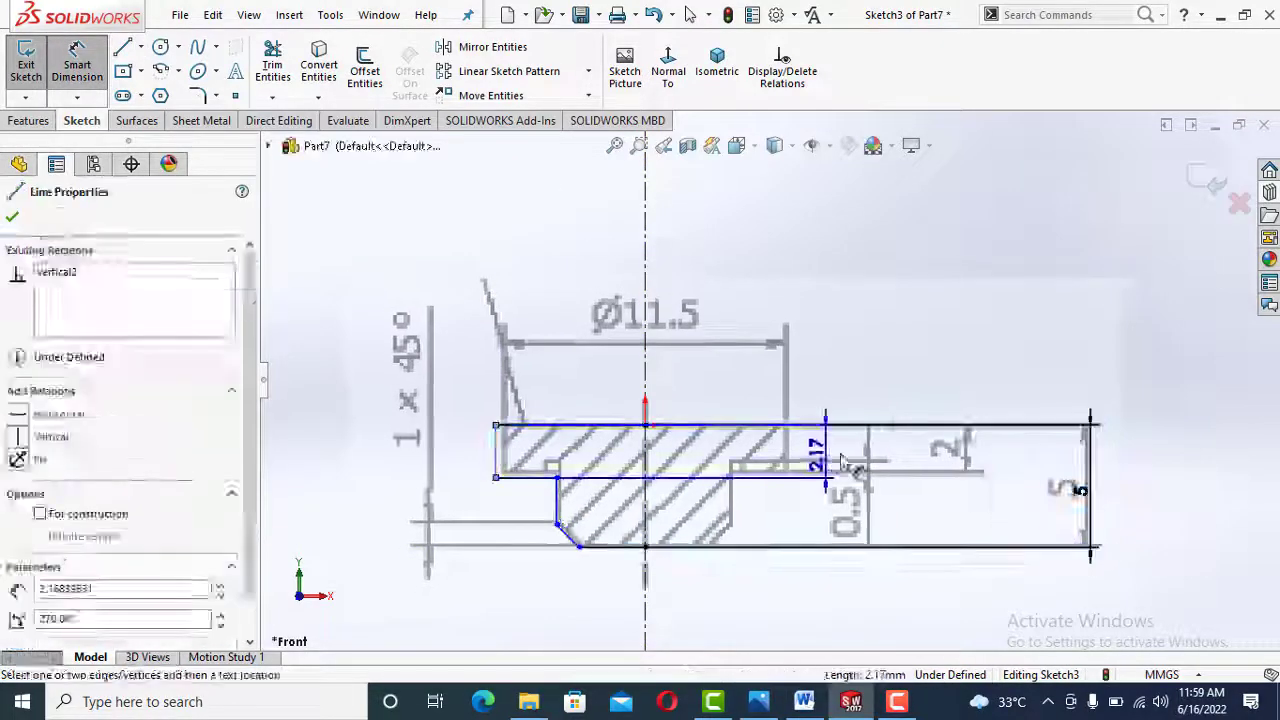
pyautogui.click(568, 536)
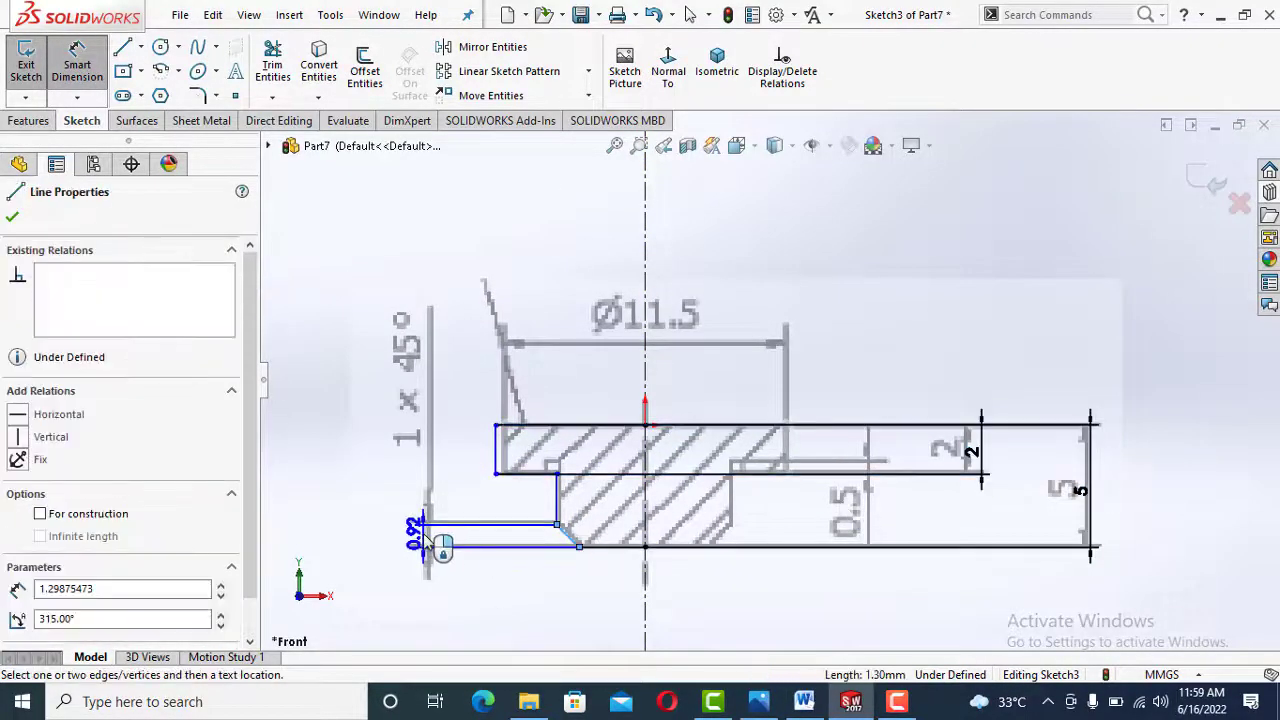
pyautogui.click(426, 534)
pyautogui.write('1')
pyautogui.press('Return')
# Dimension the angle between the chamfer line and the centerline as 45°
pyautogui.click(568, 536)
pyautogui.click(645, 555)
pyautogui.click(623, 571)
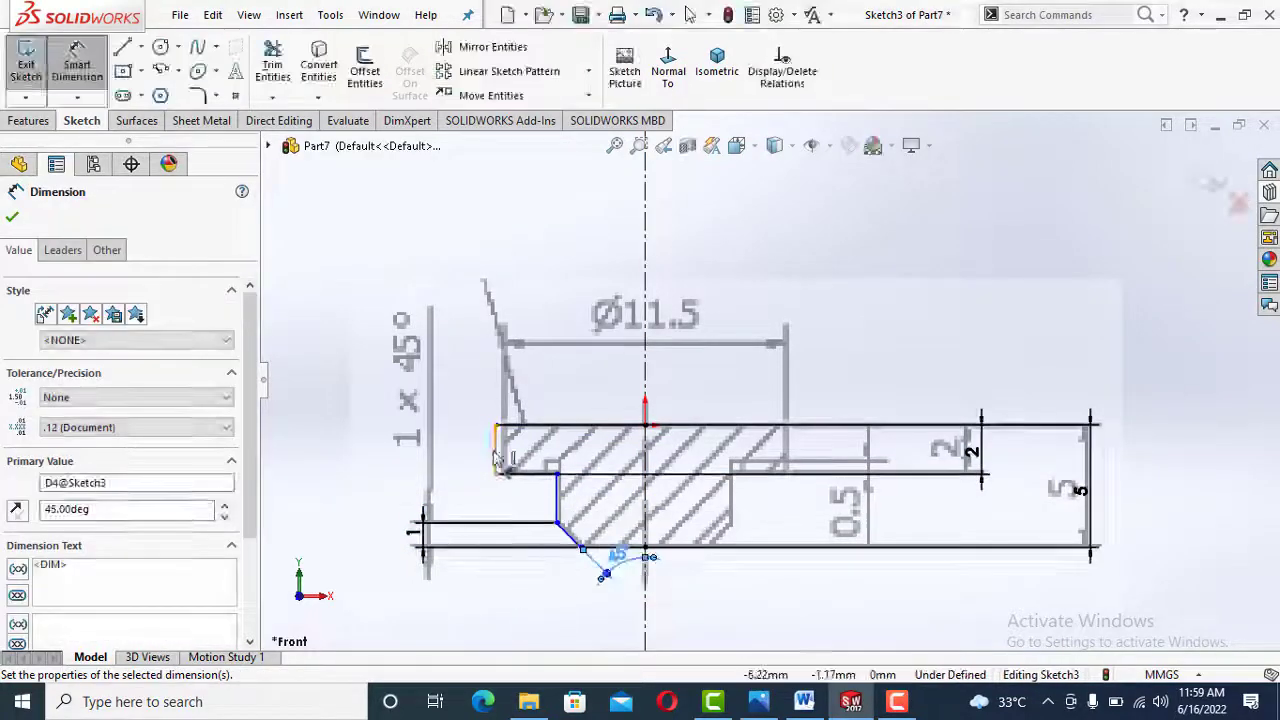
pyautogui.write('45')
pyautogui.press('Return')
# Dimension the diameters across the centerline as 11.5 mm for the flange and 7 mm for the stem
pyautogui.click(680, 342)
pyautogui.click(680, 322)
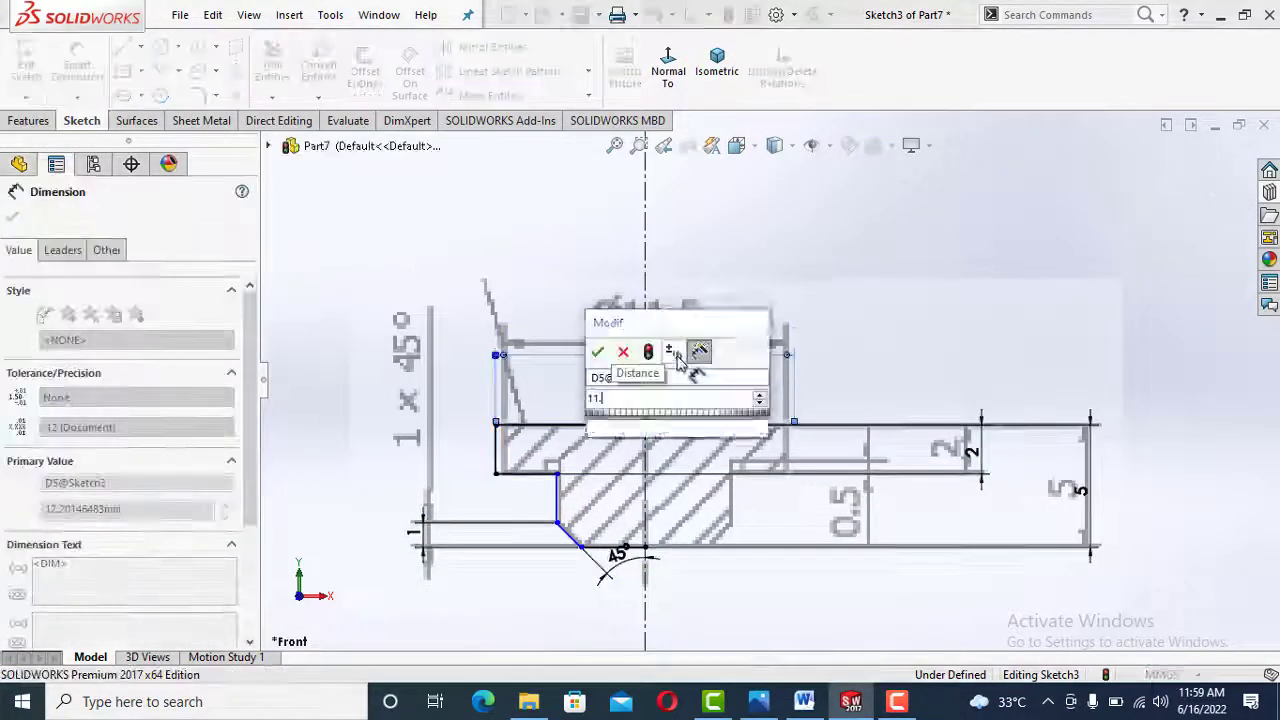
pyautogui.write('11.5')
pyautogui.press('Return')
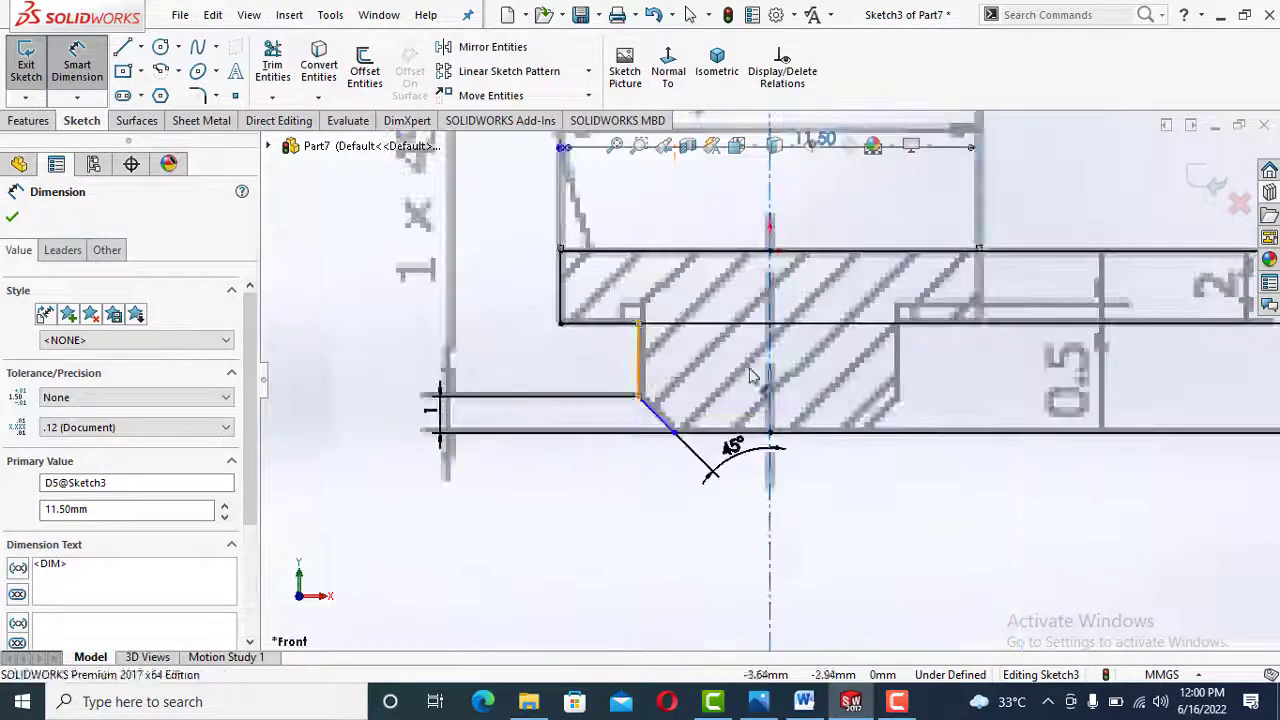
pyautogui.click(791, 528)
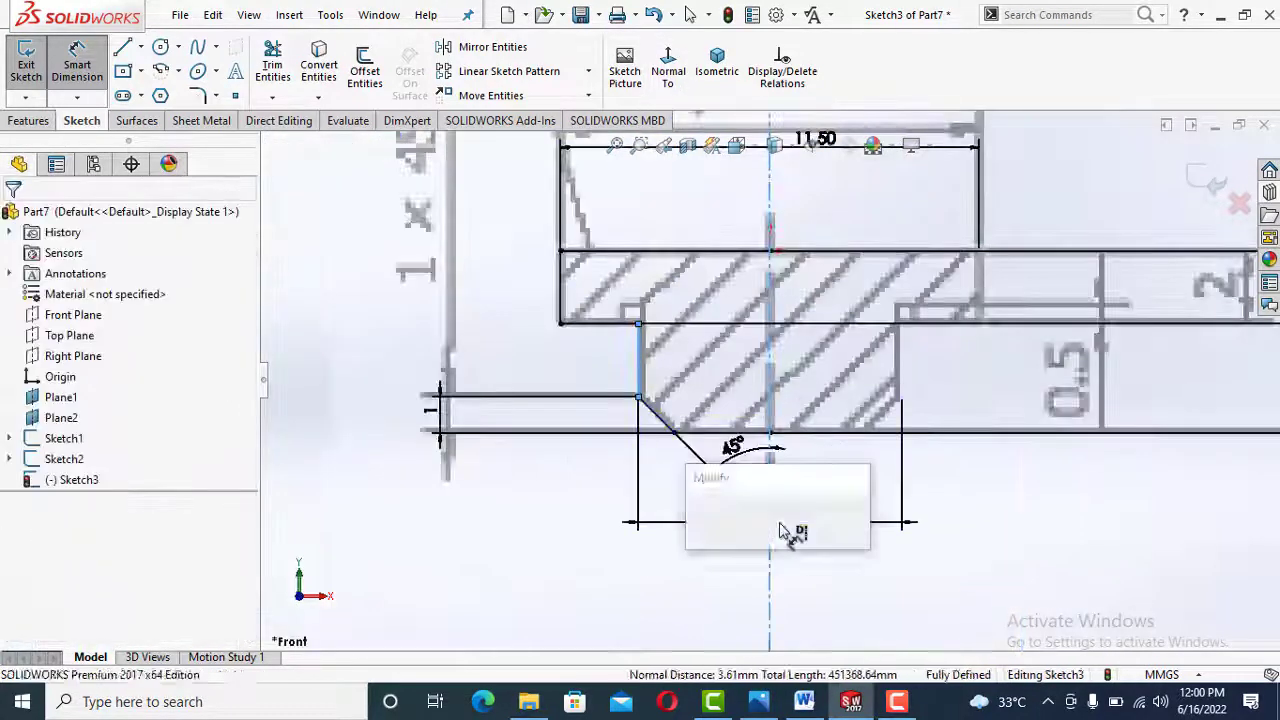
pyautogui.press('Return')
pyautogui.hotkey('ctrl', '8')
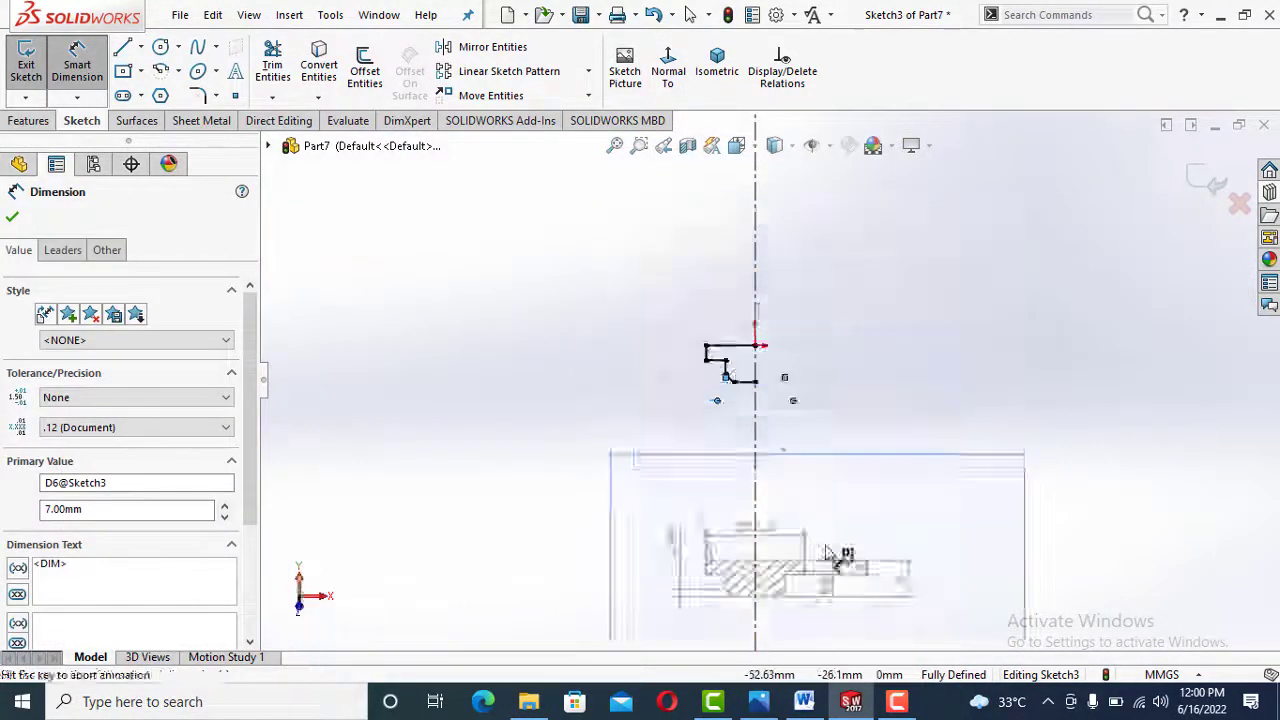
# Sketch a small rectangular notch about 0.5 mm deep in the flange's underside, beside the stem
pyautogui.scroll(-10, 686, 427)
pyautogui.click(123, 47)
pyautogui.click(643, 438)
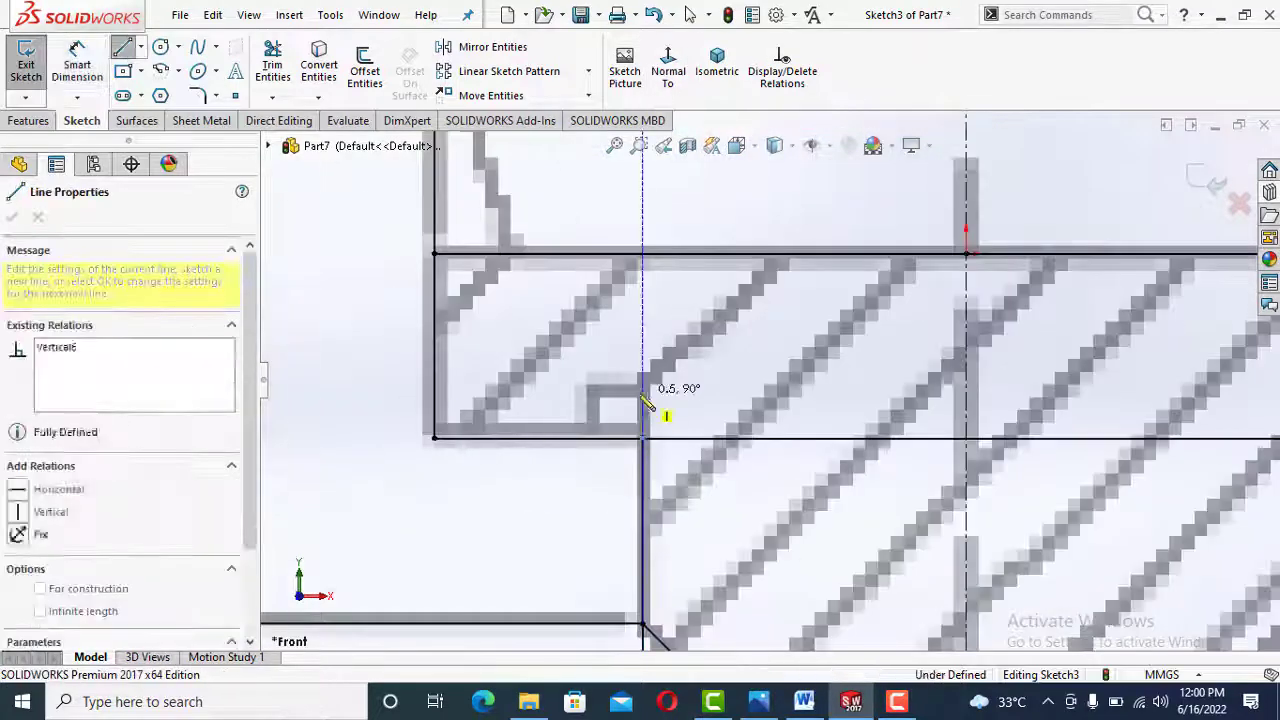
pyautogui.click(643, 392)
pyautogui.click(591, 392)
pyautogui.click(591, 438)
# Trim the flange's lower edge where it crosses the notch opening
pyautogui.click(272, 62)
pyautogui.press('Escape')
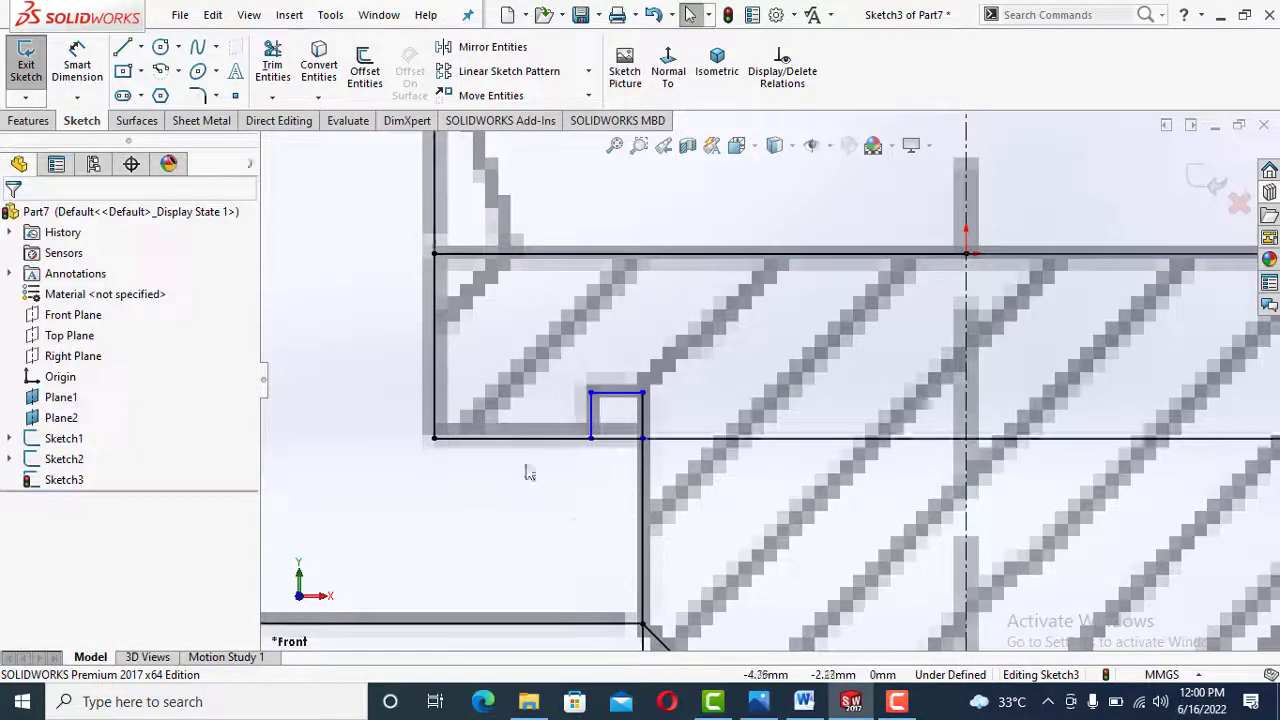
pyautogui.press('Return')
pyautogui.click(14, 346)
pyautogui.press('Escape')
pyautogui.click(700, 438)
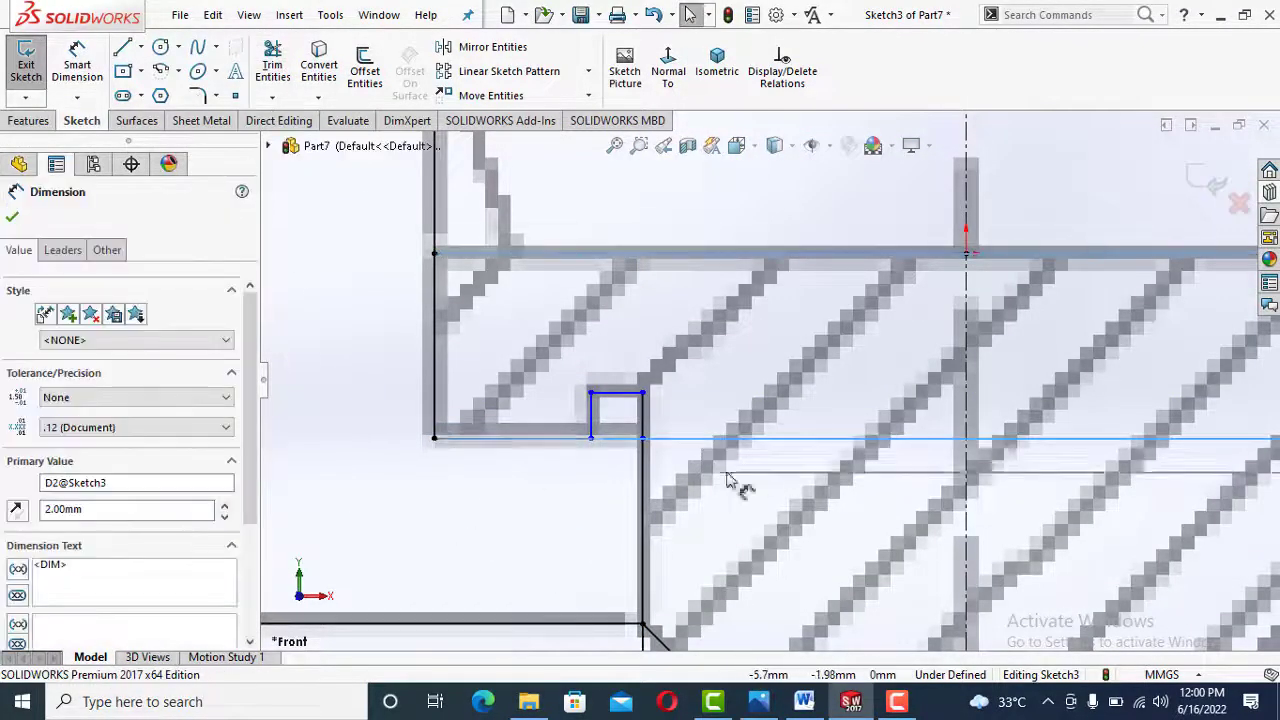
pyautogui.press('Escape')
# Dimension the notch's outer wall across the centerline as an 8 mm diameter
pyautogui.scroll(4, 728, 510)
pyautogui.scroll(-3, 704, 466)
pyautogui.scroll(4, 757, 351)
pyautogui.click(77, 64)
pyautogui.click(721, 362)
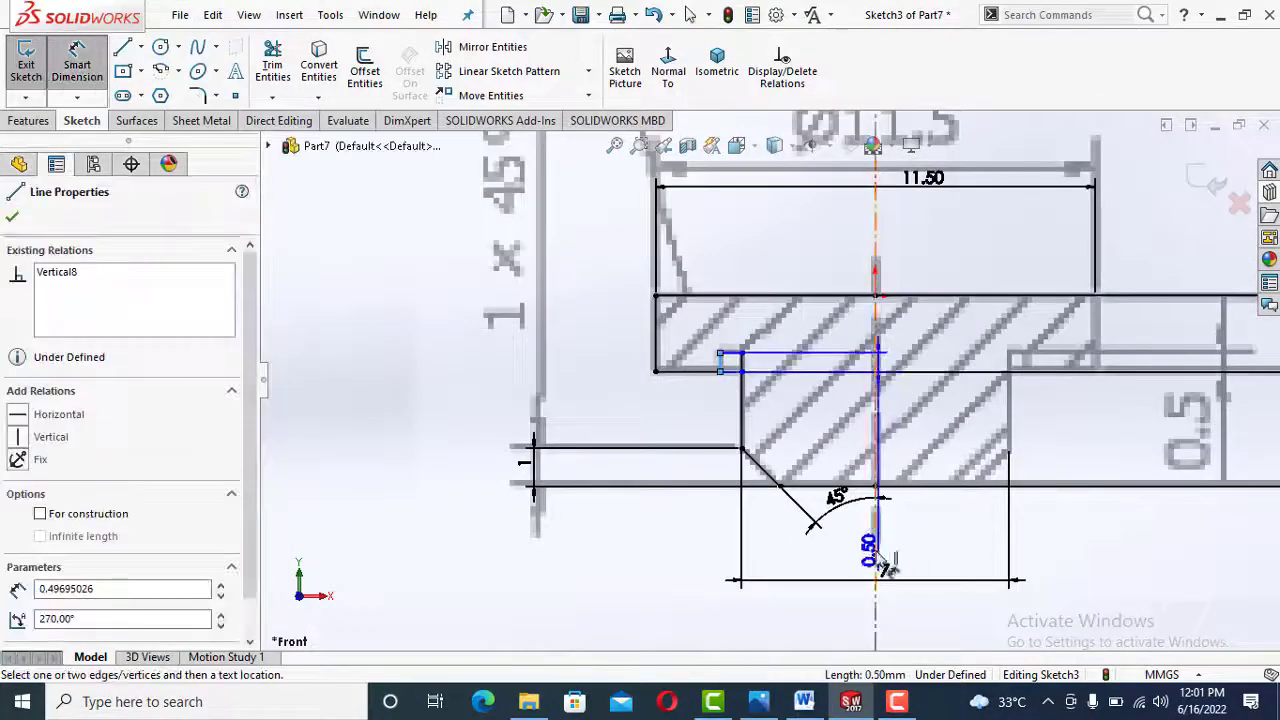
pyautogui.click(876, 560)
pyautogui.click(923, 623)
pyautogui.write('8')
pyautogui.press('Return')
# Dimension the notch's depth as 0.5 mm
pyautogui.click(721, 362)
pyautogui.click(1229, 450)
pyautogui.write('.5')
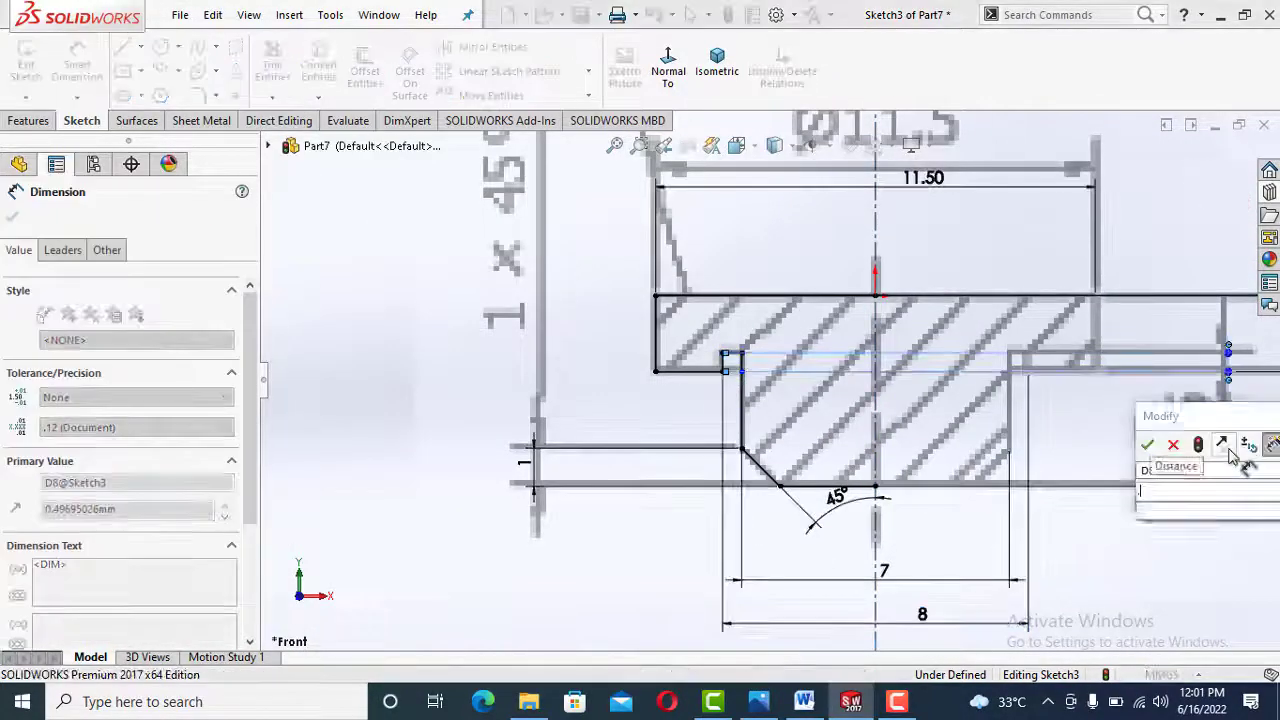
pyautogui.press('Return')
pyautogui.press('Escape')
# Finish the sketch and revolve the profile about the vertical centerline into a solid
pyautogui.scroll(5, 1117, 537)
pyautogui.scroll(-4, 900, 560)
pyautogui.scroll(3, 725, 529)
pyautogui.click(1214, 183)
pyautogui.click(908, 70)
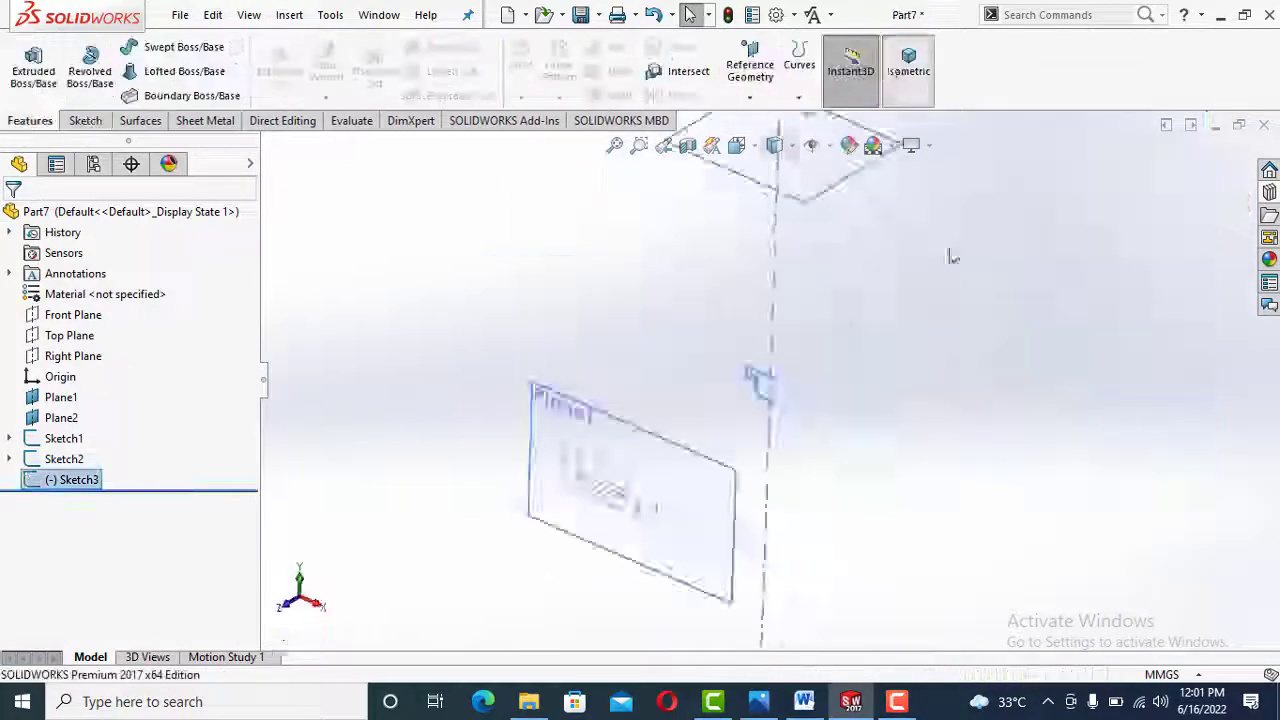
pyautogui.click(89, 66)
pyautogui.click(686, 357)
pyautogui.click(12, 218)
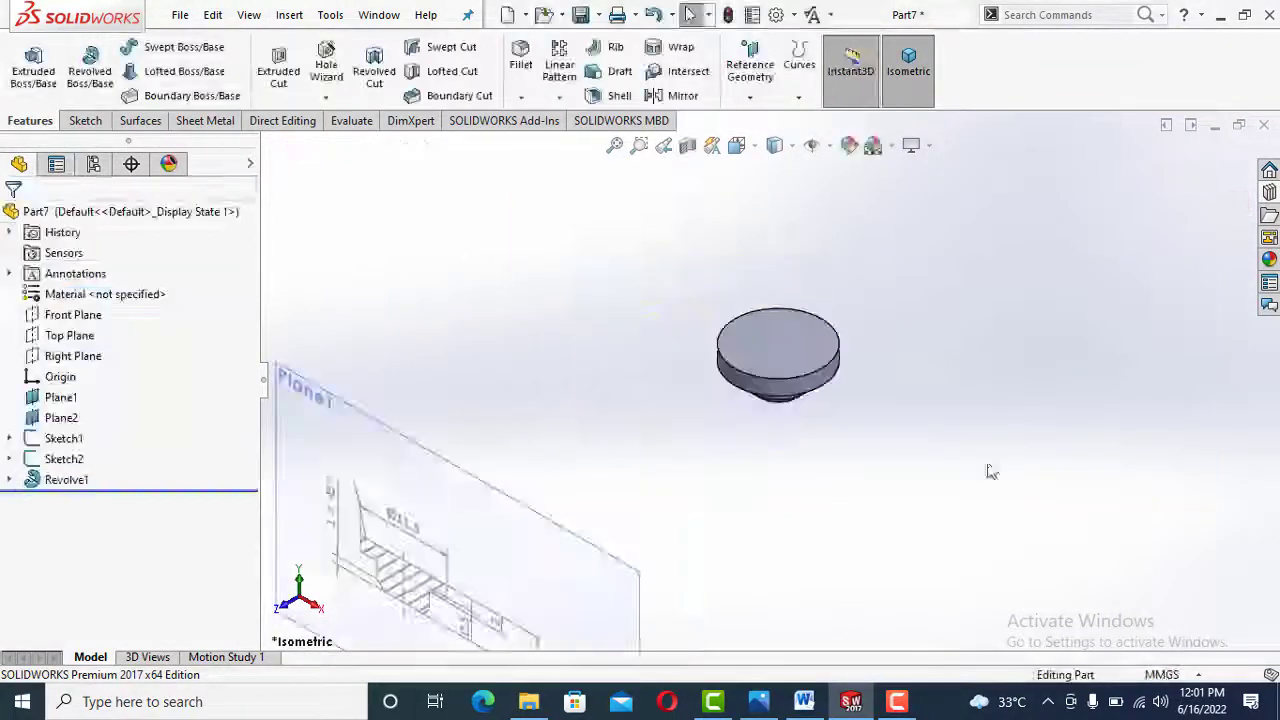
# Hide Sketch1 with the section reference picture and the reference plane Plane2
pyautogui.scroll(5, 777, 320)
pyautogui.scroll(-5, 766, 354)
pyautogui.click(64, 438)
pyautogui.click(61, 417)
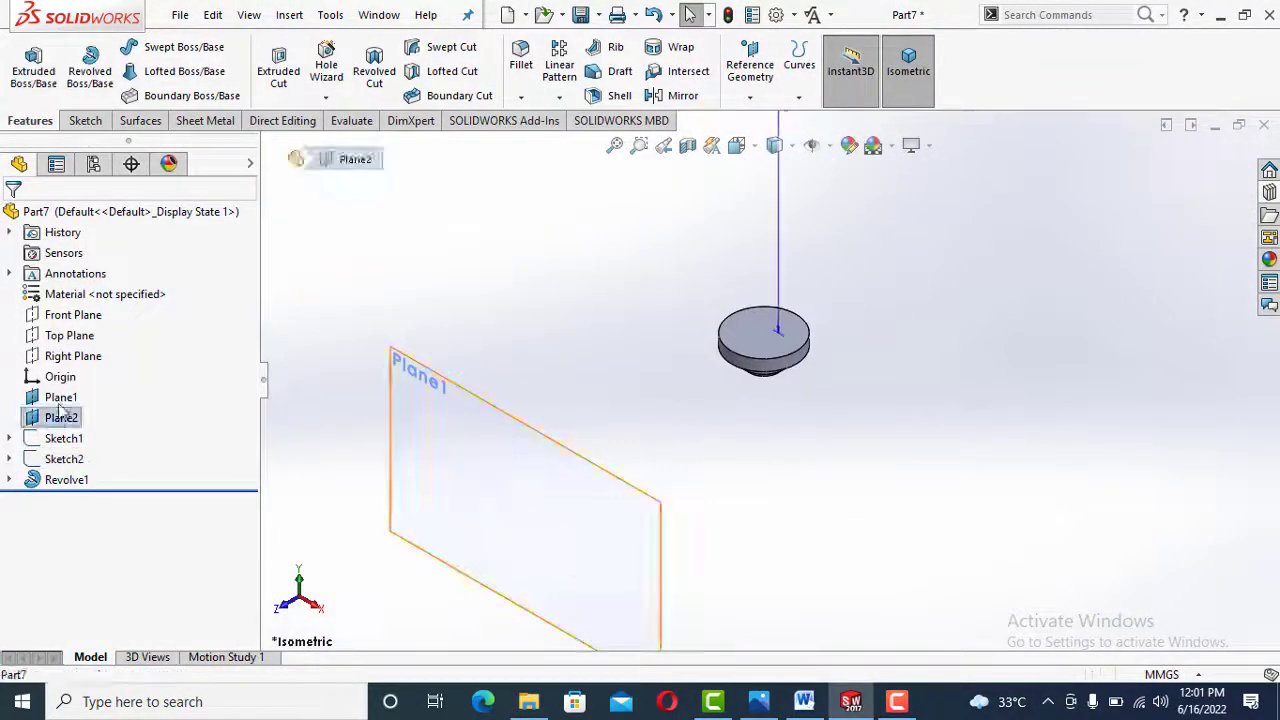
pyautogui.click(120, 376)
# Close Part7 and open the next part file, Part8
pyautogui.press('f')
pyautogui.click(1265, 130)
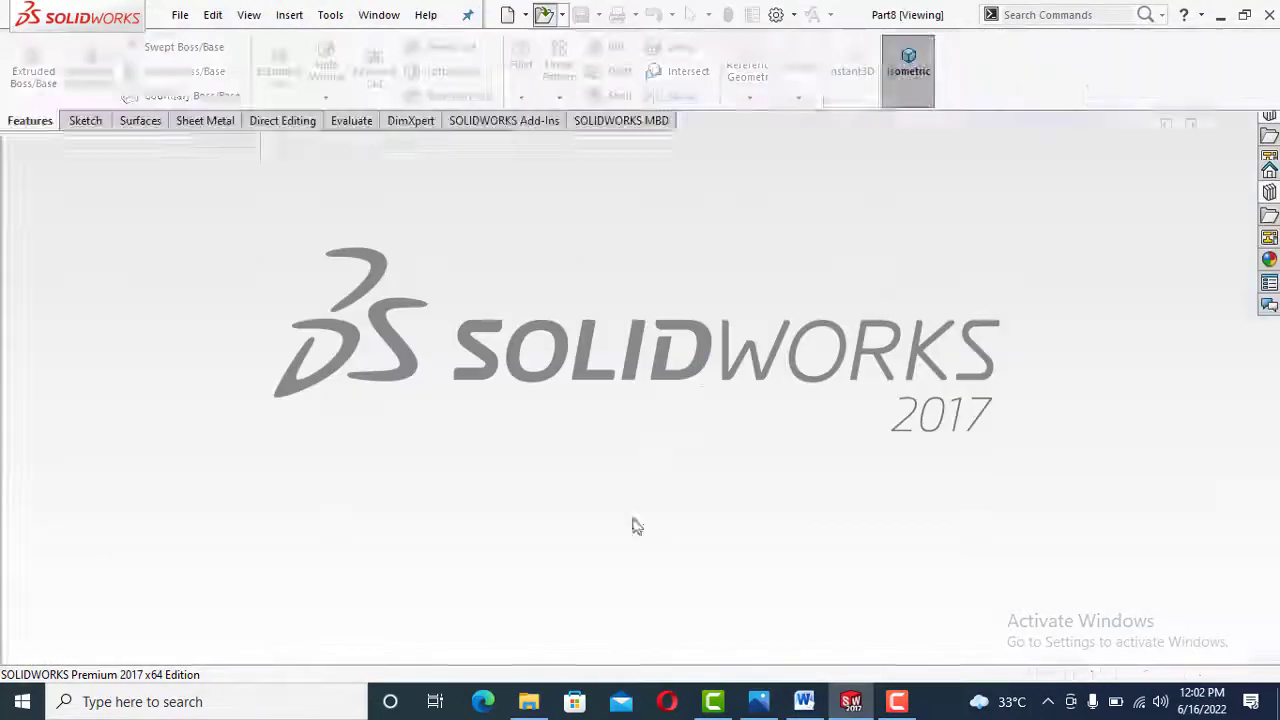
pyautogui.scroll(3, 949, 271)
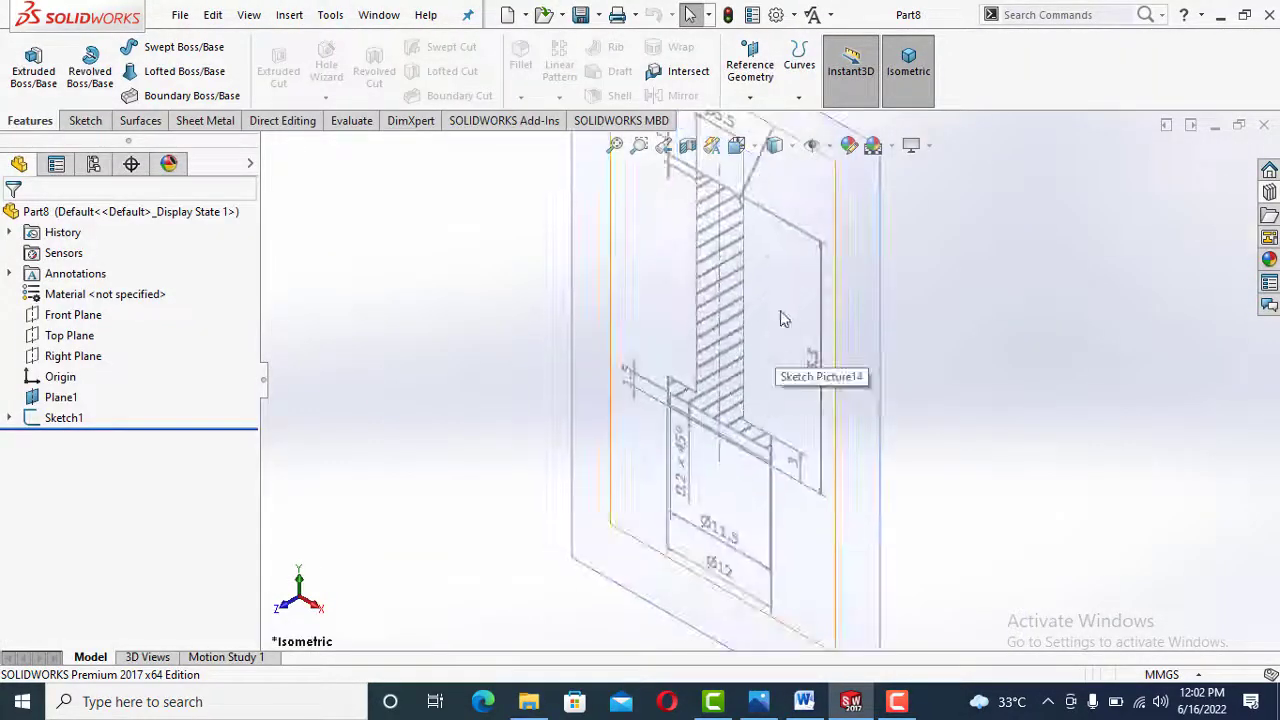
# Start a sketch on Part8's Front Plane with an infinite vertical centerline through the origin
pyautogui.click(73, 314)
pyautogui.click(128, 286)
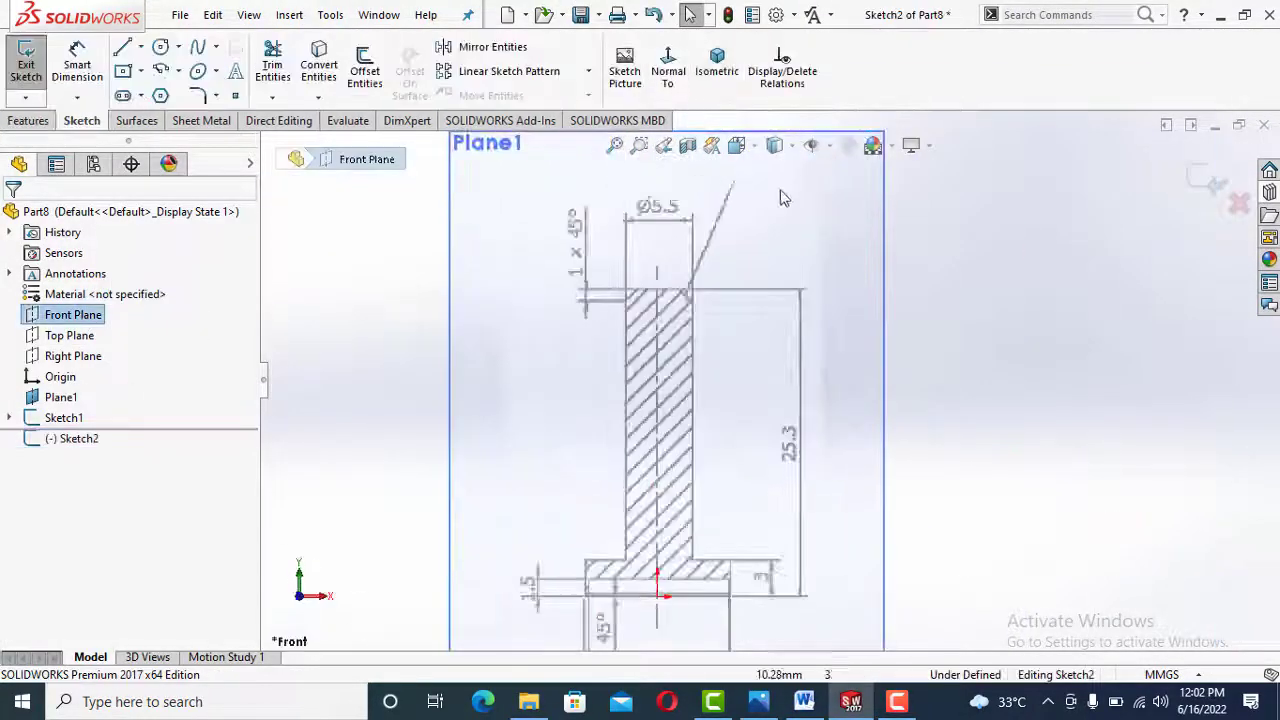
pyautogui.click(657, 596)
pyautogui.press('Escape')
# Trace the left half of the stem from its upper end down to the flange, and along the flange's upper edge
pyautogui.press('l')
pyautogui.click(657, 287)
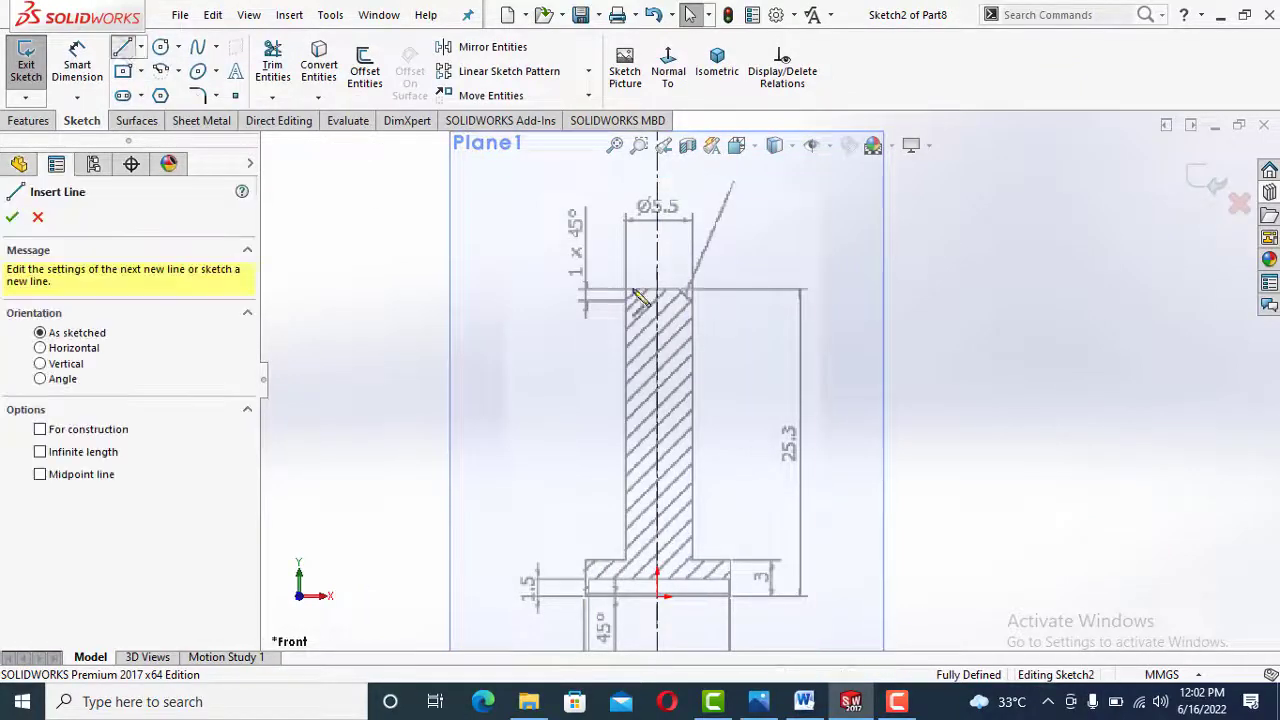
pyautogui.click(621, 287)
pyautogui.scroll(-5, 623, 600)
pyautogui.click(627, 483)
pyautogui.click(508, 483)
pyautogui.scroll(2, 701, 540)
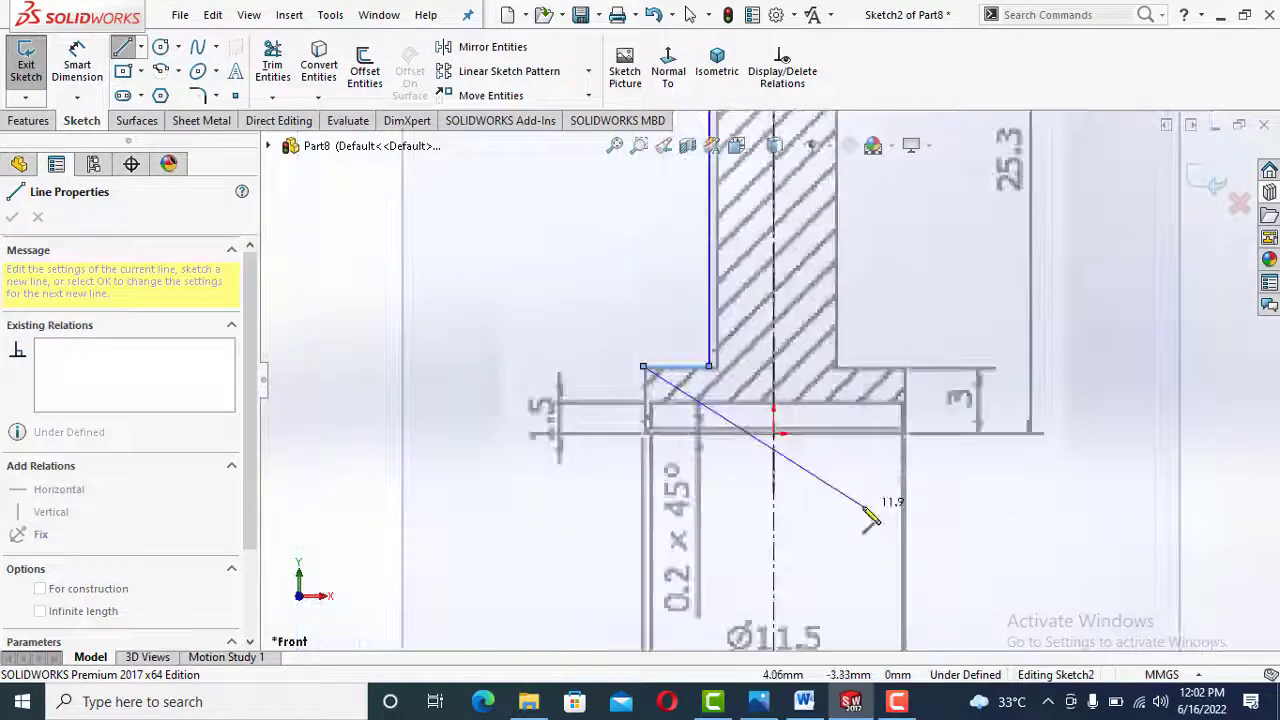
# Continue the profile down the flange's outer side, around the narrow lower rim and along the recess to the centerline
pyautogui.scroll(-3, 754, 476)
pyautogui.scroll(-4, 530, 348)
pyautogui.click(514, 421)
pyautogui.click(543, 421)
pyautogui.click(543, 286)
pyautogui.click(1091, 286)
pyautogui.scroll(10, 957, 450)
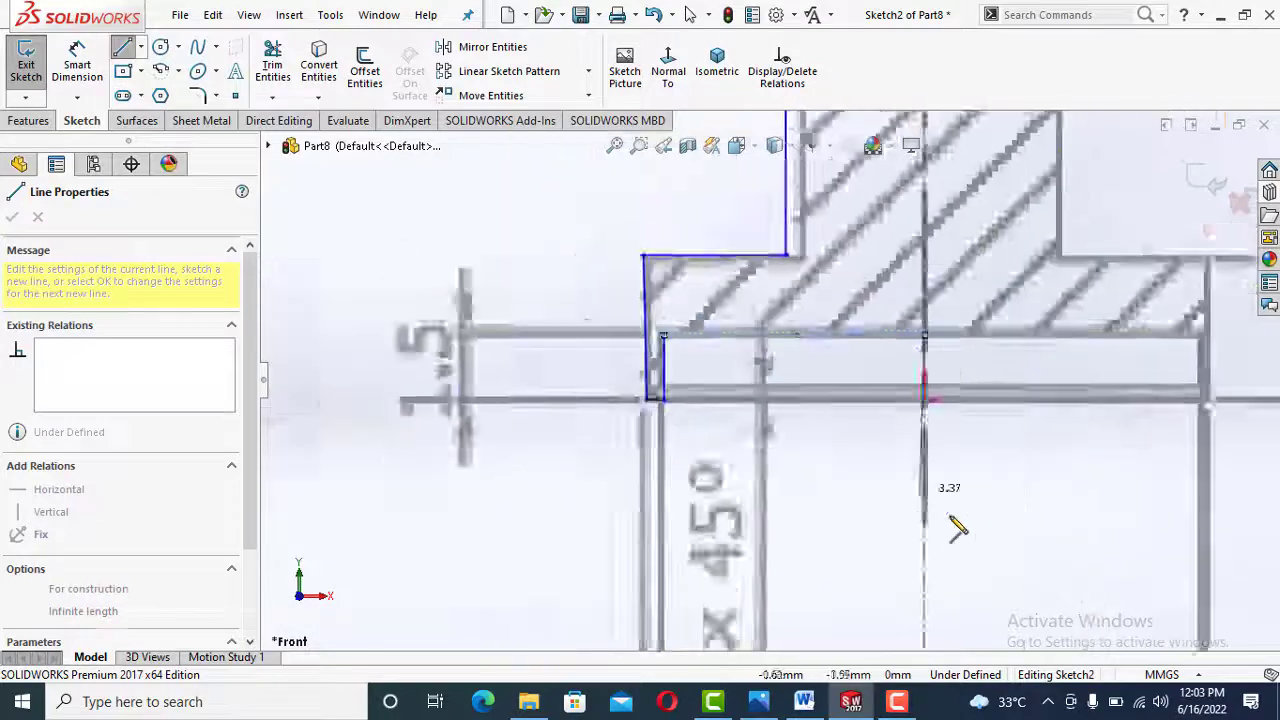
pyautogui.press('Escape')
# Dimension the overall height from the stem's upper end to the origin as 25.3 mm
pyautogui.scroll(1, 816, 259)
pyautogui.keyDown('ctrl'); pyautogui.moveTo(816, 259); pyautogui.dragTo(797, 346, button='middle'); pyautogui.keyUp('ctrl')
pyautogui.scroll(-2, 808, 372)
pyautogui.moveTo(754, 423); pyautogui.dragTo(720, 340, button='right')
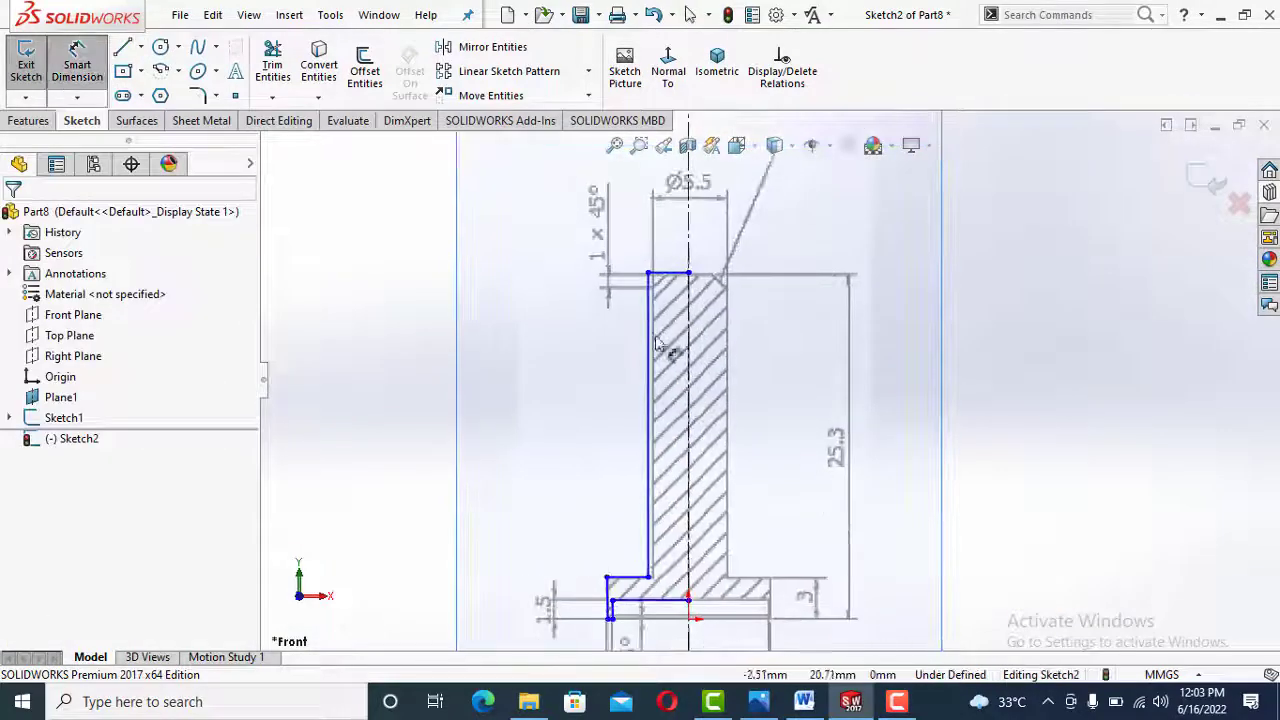
pyautogui.click(668, 272)
pyautogui.click(688, 619)
pyautogui.click(873, 466)
pyautogui.write('25.3')
pyautogui.press('Return')
# Dimension the flange's height as 3 mm and the depth of the recess beneath it as 1.5 mm
pyautogui.scroll(-5, 632, 620)
pyautogui.press('Escape')
pyautogui.scroll(5, 620, 611)
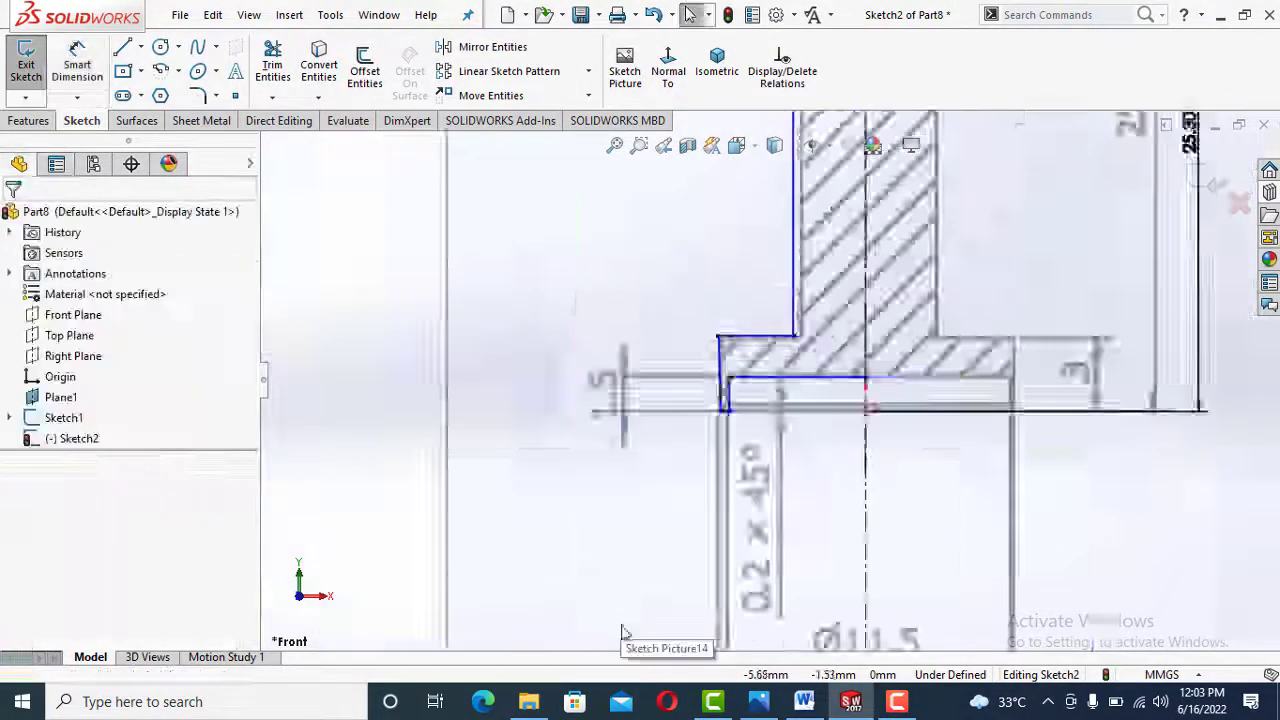
pyautogui.moveTo(800, 420); pyautogui.dragTo(795, 340, button='right')
pyautogui.click(666, 514)
pyautogui.click(583, 510)
pyautogui.write('3')
pyautogui.press('Return')
pyautogui.scroll(-3, 664, 566)
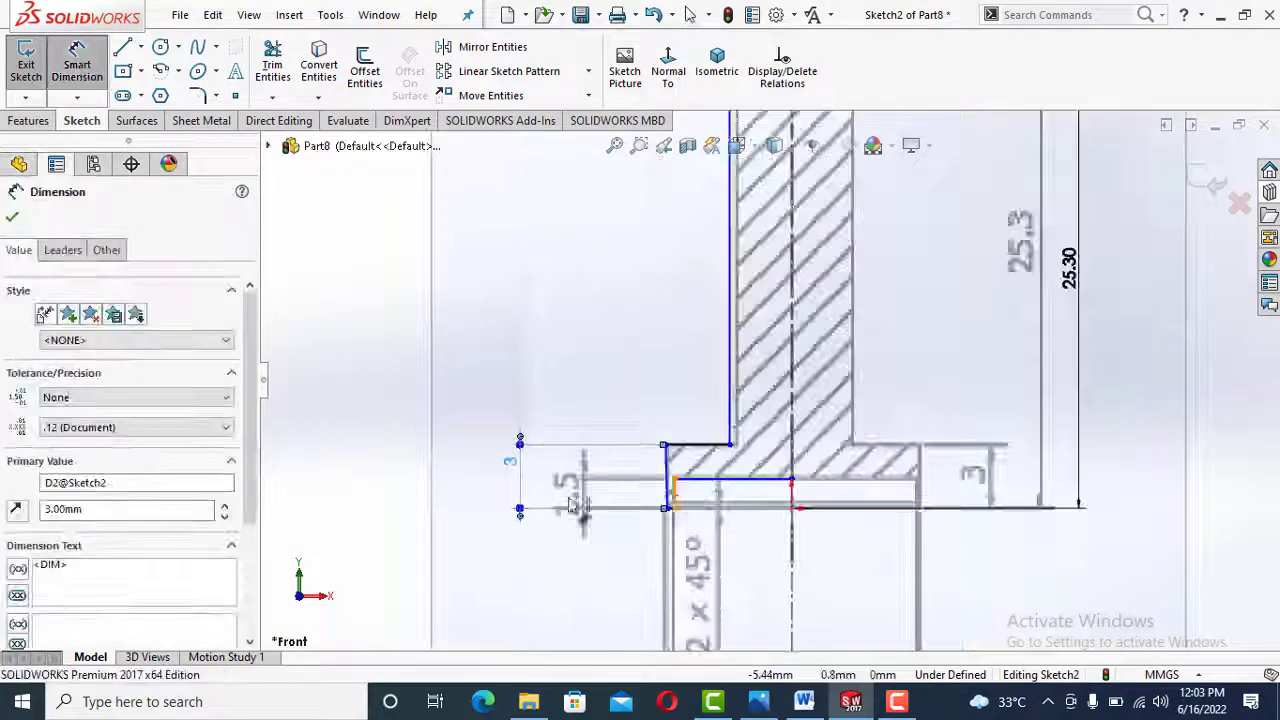
pyautogui.click(672, 492)
pyautogui.click(577, 500)
# Dimension the stem's outer line across the centerline as a 5.5 mm diameter
pyautogui.scroll(5, 705, 465)
pyautogui.click(713, 320)
pyautogui.click(760, 270)
pyautogui.click(780, 208)
pyautogui.write('5.5')
pyautogui.press('Return')
pyautogui.scroll(4, 770, 383)
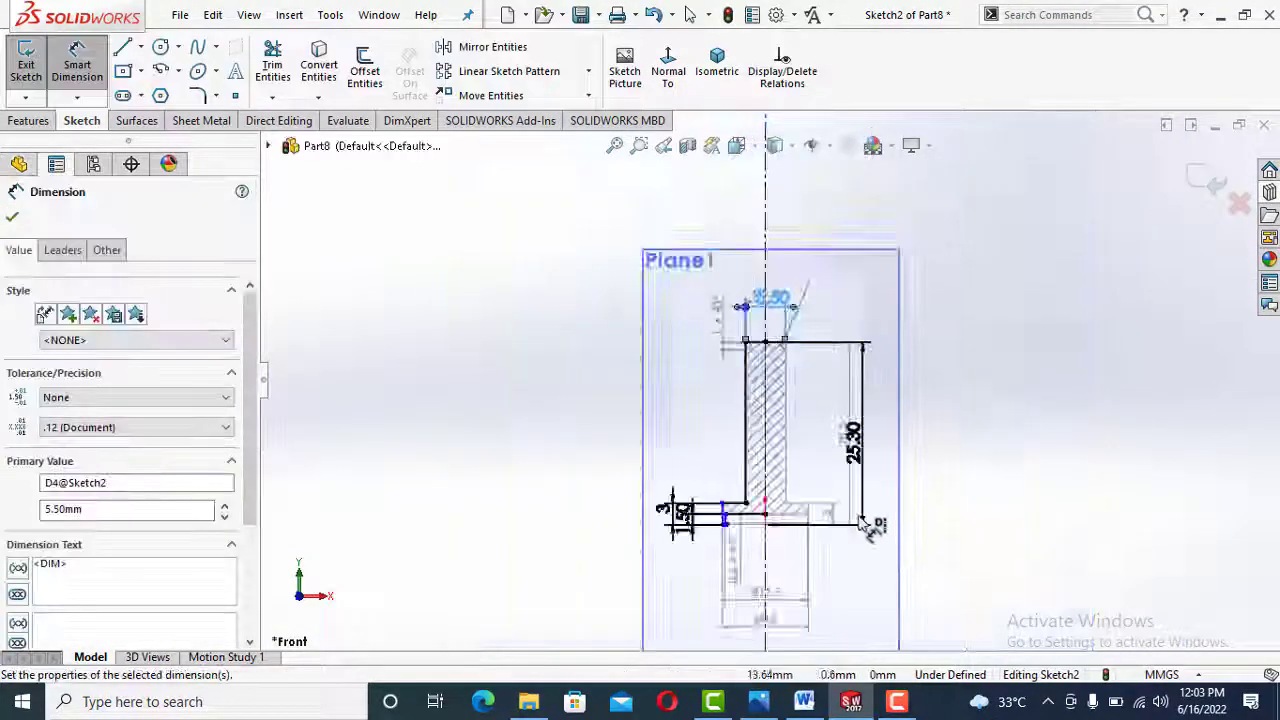
pyautogui.scroll(-7, 780, 321)
pyautogui.scroll(-4, 737, 261)
pyautogui.scroll(8, 737, 263)
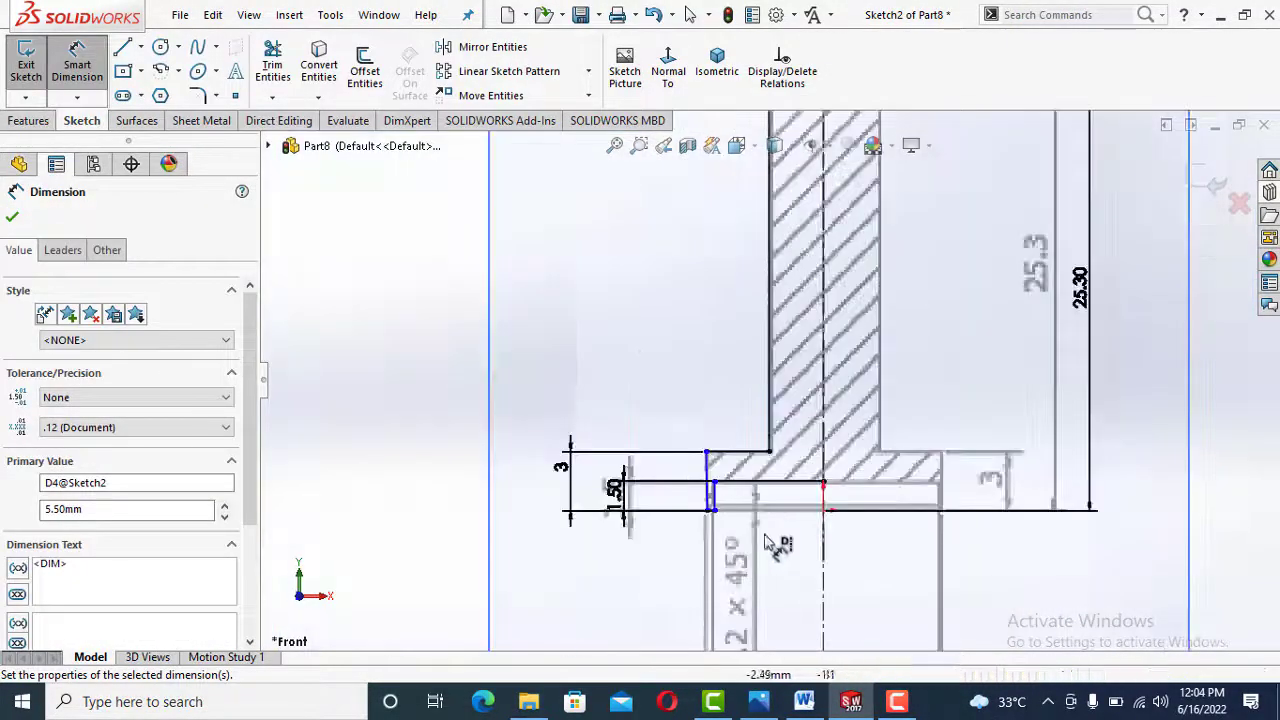
# Dimension the flange's outer side across the centerline as a 12 mm diameter
pyautogui.scroll(-3, 760, 466)
pyautogui.click(699, 295)
pyautogui.click(818, 470)
pyautogui.press('Escape')
pyautogui.click(699, 298)
pyautogui.click(800, 228)
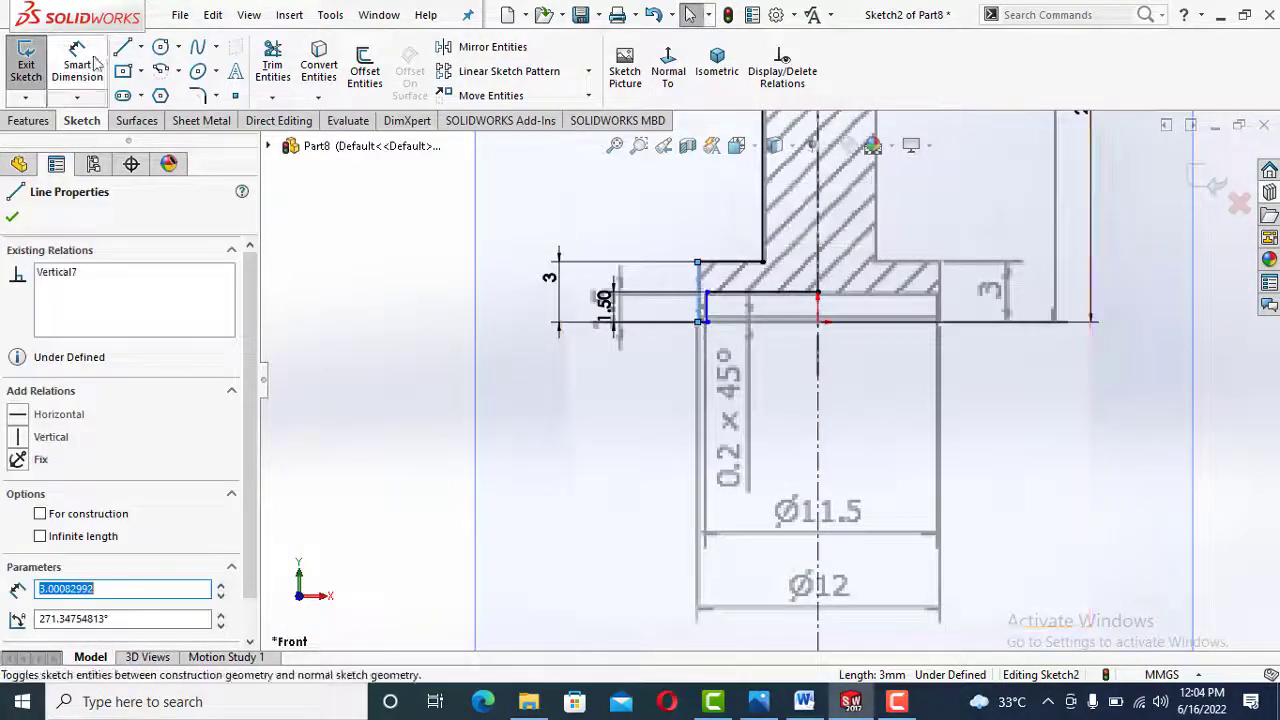
pyautogui.moveTo(818, 425); pyautogui.dragTo(818, 355, button='right')
pyautogui.click(850, 602)
pyautogui.press('Return')
# Dimension the recess's side wall across the centerline as an 11.5 mm diameter
pyautogui.click(707, 305)
pyautogui.click(818, 470)
pyautogui.click(852, 557)
pyautogui.write('11.5')
pyautogui.press('Return')
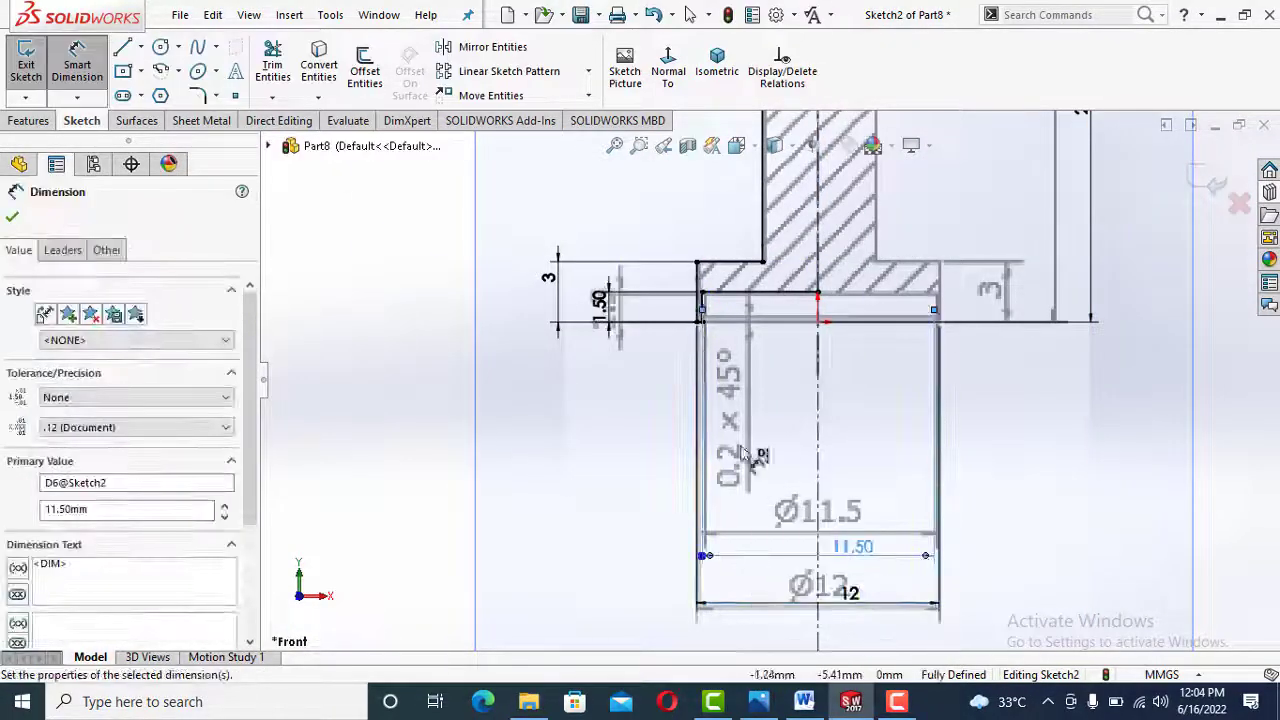
# Chamfer the inner lower corner of the flange's rim with an angle-distance sketch chamfer of 0.2 mm at 45°
pyautogui.scroll(-3, 730, 290)
pyautogui.scroll(-5, 690, 402)
pyautogui.press('Escape')
pyautogui.click(216, 95)
pyautogui.click(240, 140)
pyautogui.scroll(4, 768, 557)
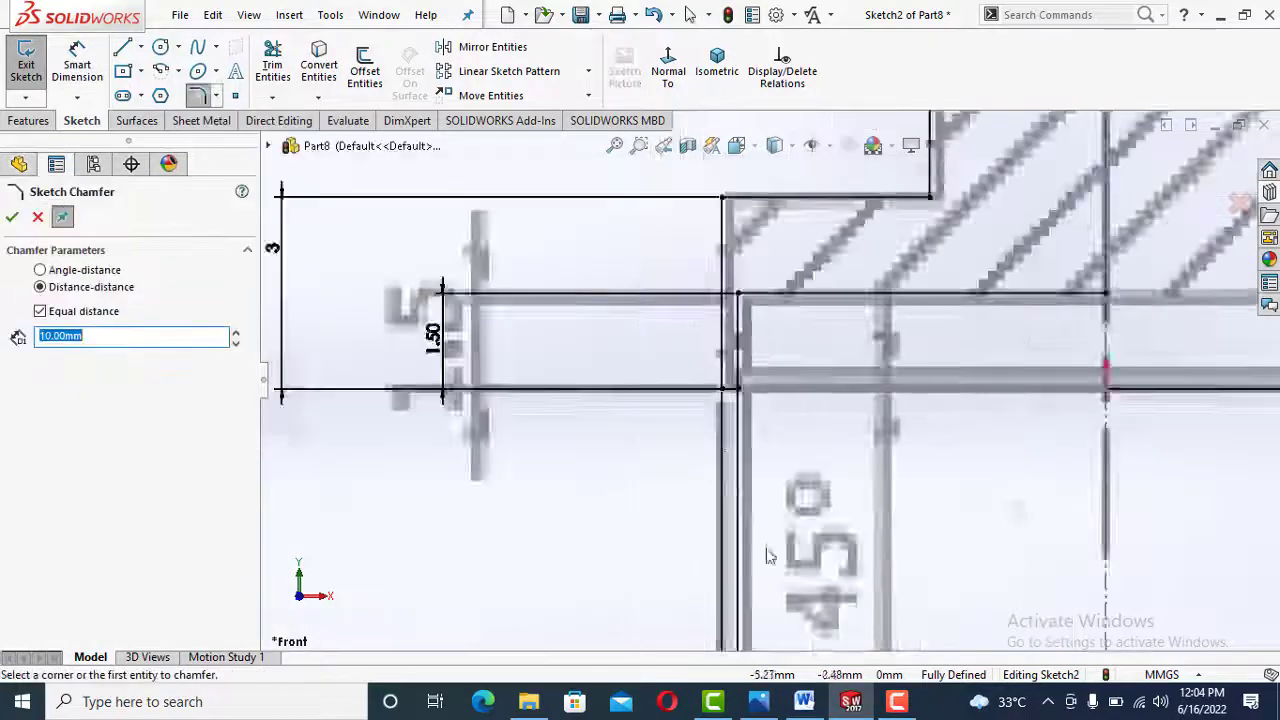
pyautogui.scroll(-3, 795, 497)
pyautogui.click(676, 254)
pyautogui.click(756, 351)
pyautogui.moveTo(100, 336); pyautogui.dragTo(4, 326)
pyautogui.click(40, 270)
pyautogui.write('.2')
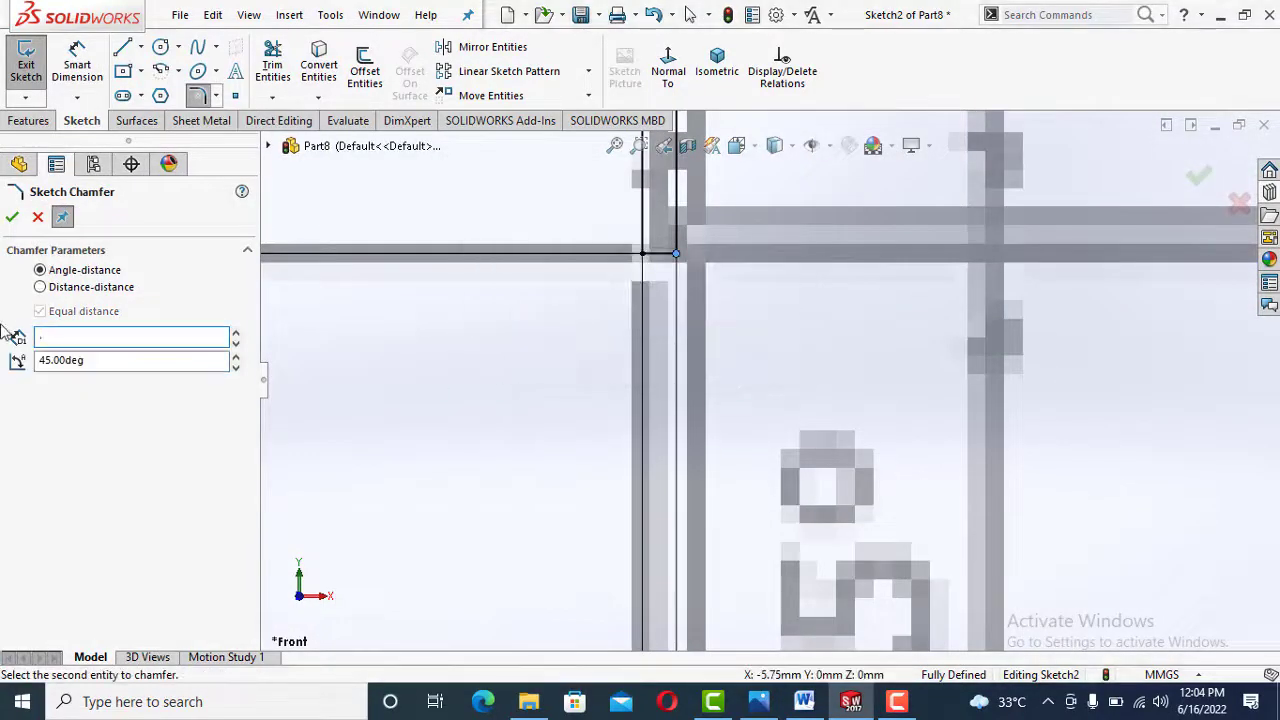
pyautogui.press('Return')
pyautogui.click(662, 253)
pyautogui.click(686, 351)
pyautogui.scroll(3, 686, 330)
pyautogui.scroll(-3, 709, 377)
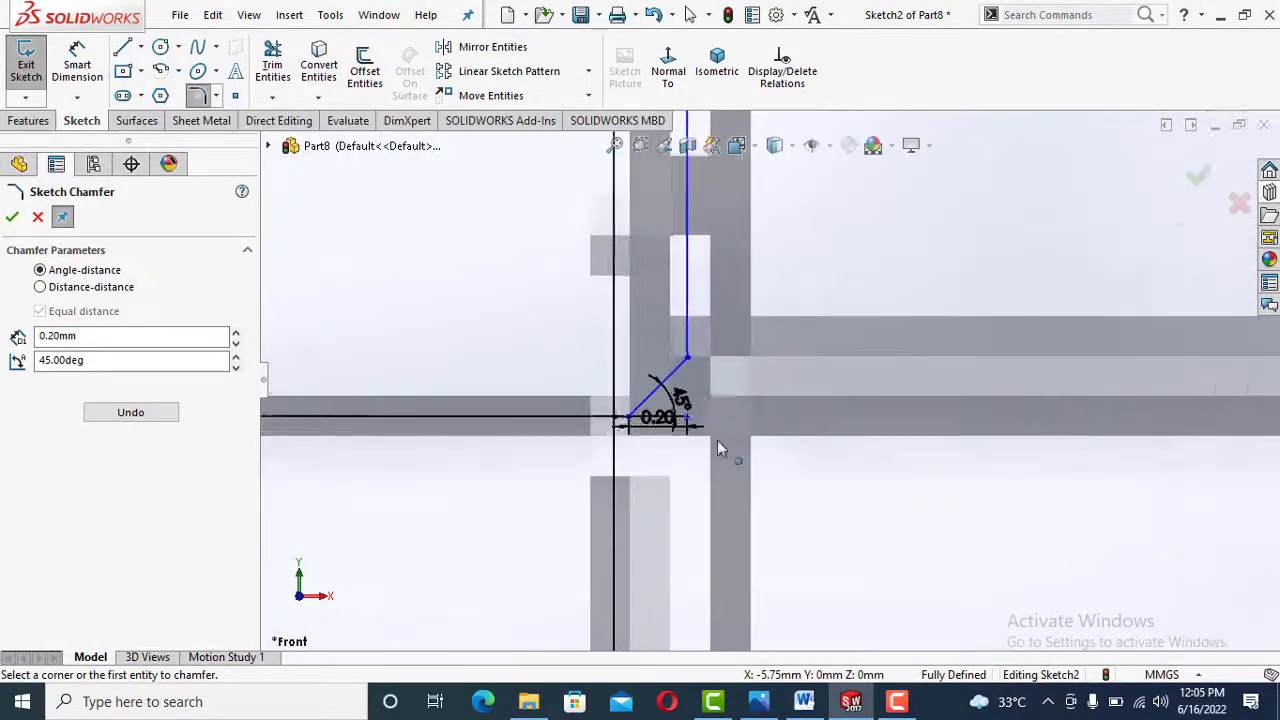
# Apply the same 45° sketch chamfer to the outer corner at the stem's upper end
pyautogui.scroll(2, 852, 582)
pyautogui.scroll(2, 852, 582)
pyautogui.scroll(-5, 766, 429)
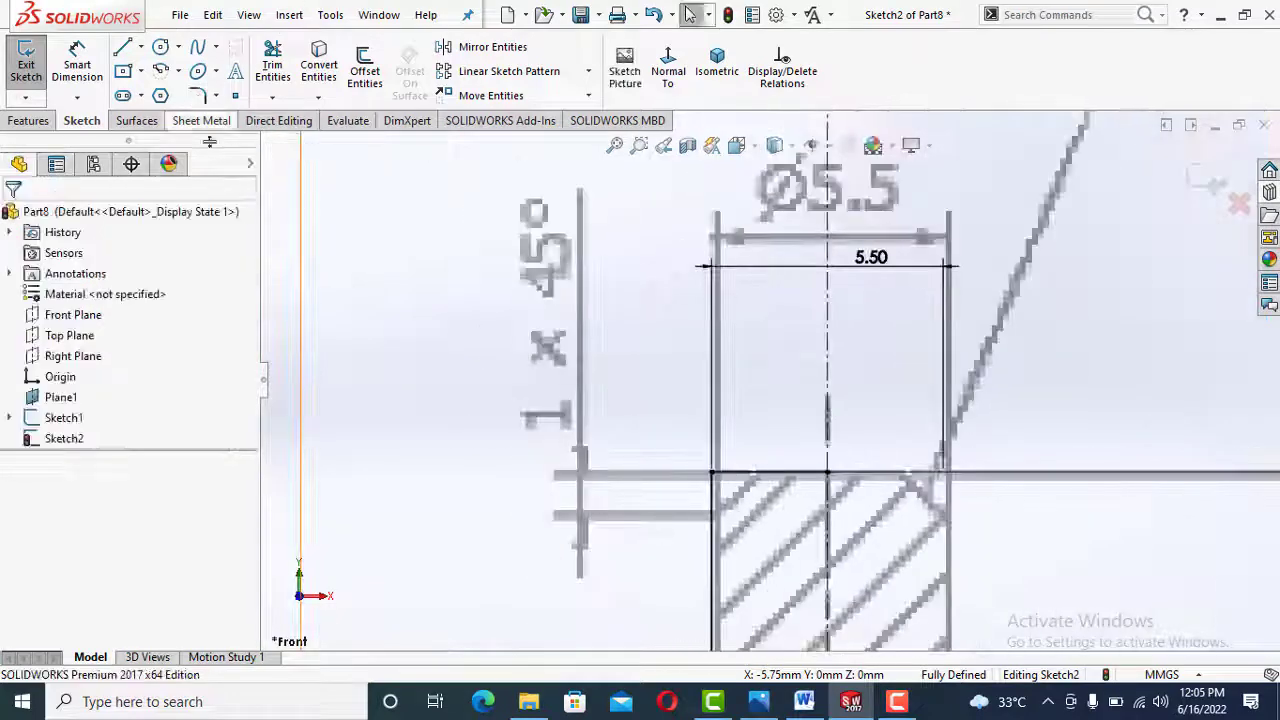
pyautogui.click(711, 472)
pyautogui.press('Escape')
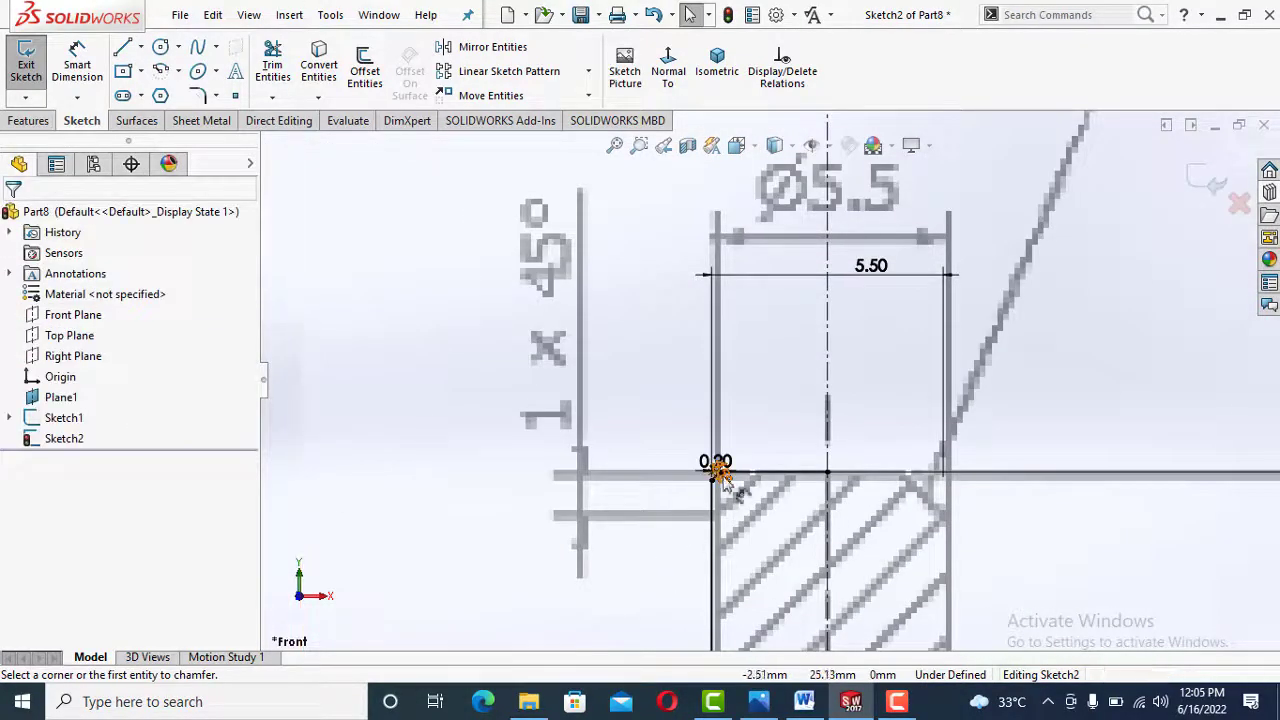
# Set the distance of the chamfer at the stem's upper end to 1 mm
pyautogui.scroll(-3, 723, 478)
pyautogui.doubleClick(708, 446)
pyautogui.write('1')
pyautogui.press('Return')
# Dimension the chamfered recess wall across the centerline as an 11.5 mm diameter to redefine the profile
pyautogui.scroll(6, 751, 346)
pyautogui.scroll(-3, 749, 460)
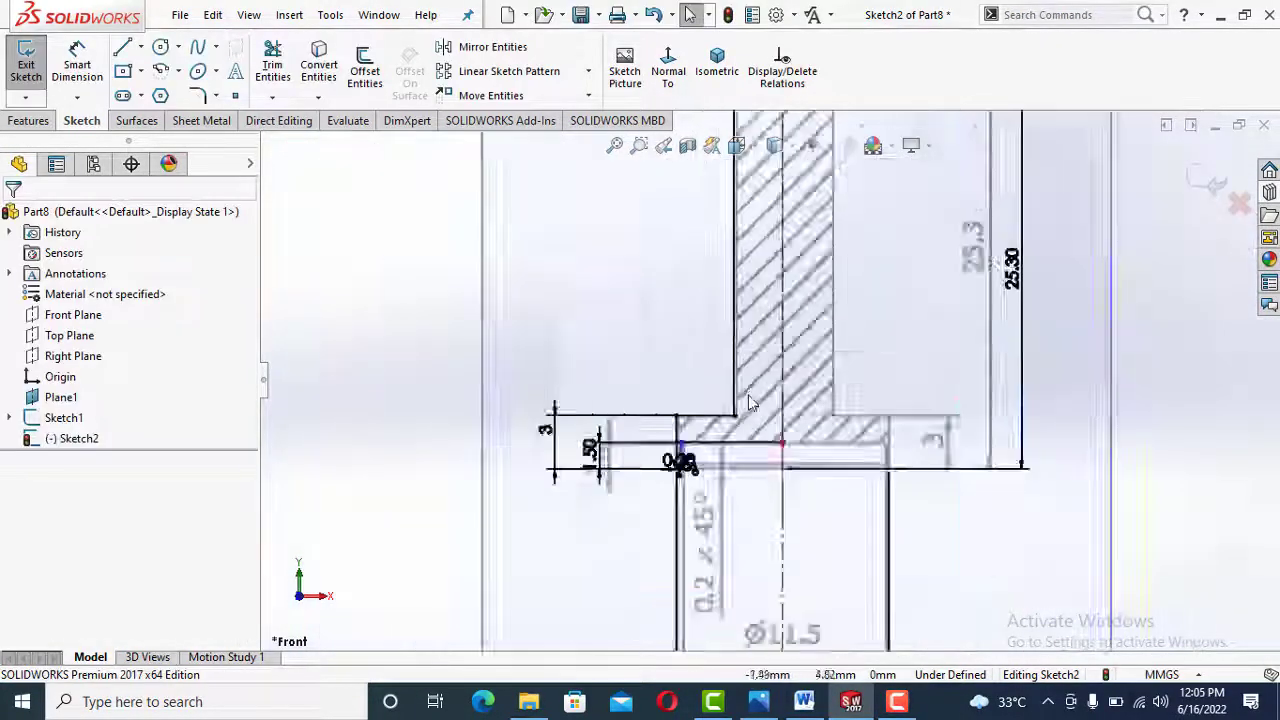
pyautogui.scroll(-5, 691, 490)
pyautogui.moveTo(670, 450); pyautogui.dragTo(600, 360, button='right')
pyautogui.click(646, 357)
pyautogui.click(1020, 430)
pyautogui.click(1080, 600)
pyautogui.press('Return')
# Finish the sketch and revolve the stem profile into a solid with the default settings
pyautogui.scroll(7, 775, 376)
pyautogui.click(1207, 180)
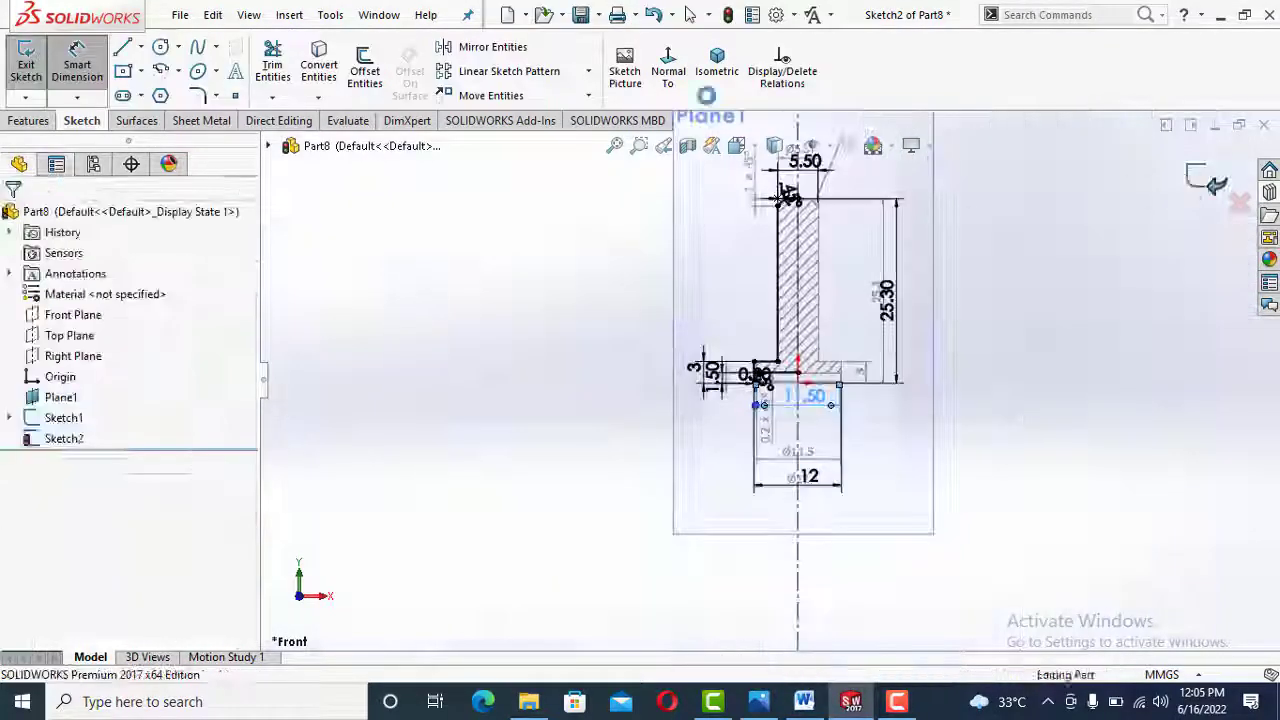
pyautogui.click(716, 66)
pyautogui.click(89, 66)
pyautogui.click(15, 218)
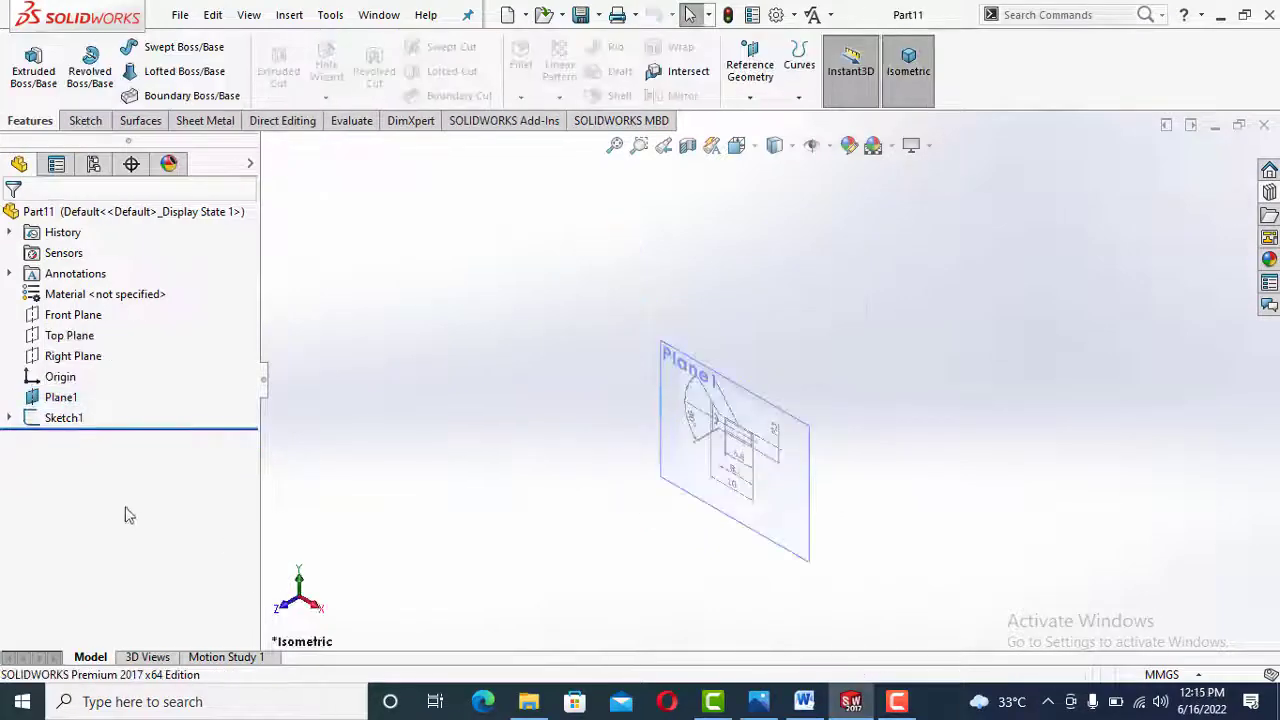
# Start a new sketch on the Front Plane of Part11, facing the M3 screw drawing
pyautogui.click(79, 422)
pyautogui.click(569, 480)
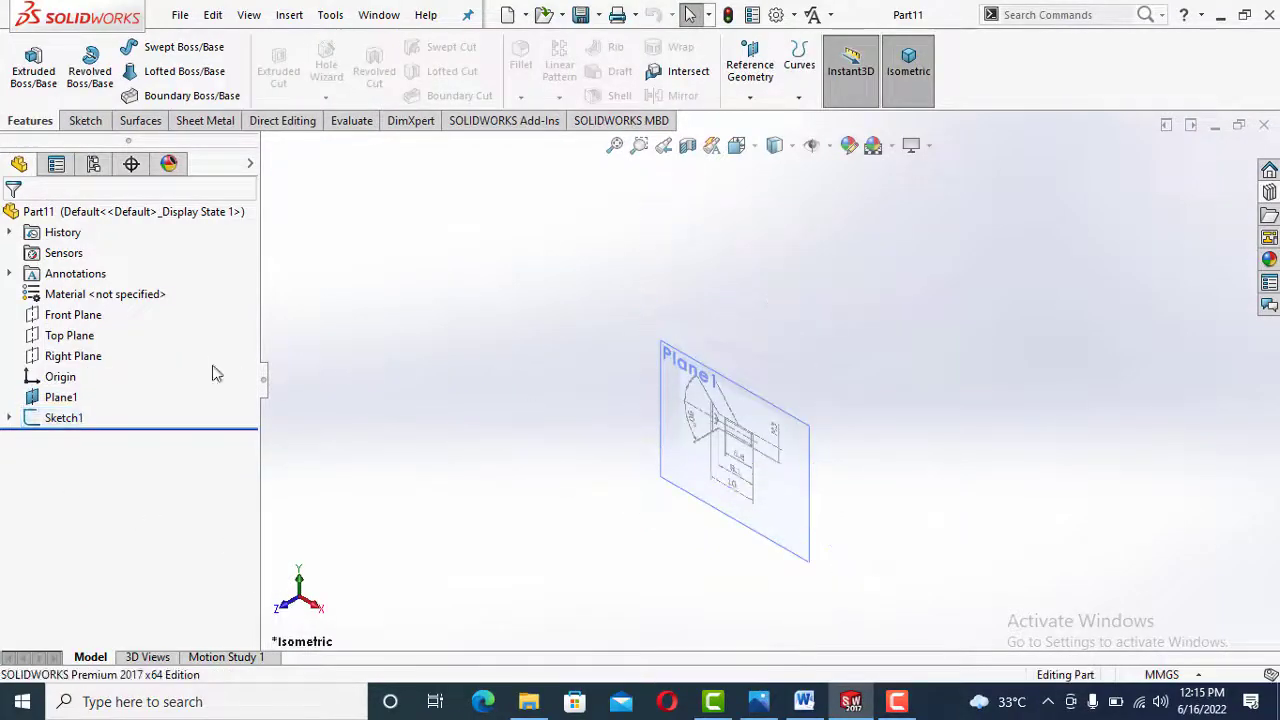
pyautogui.click(73, 316)
pyautogui.click(98, 283)
pyautogui.click(668, 70)
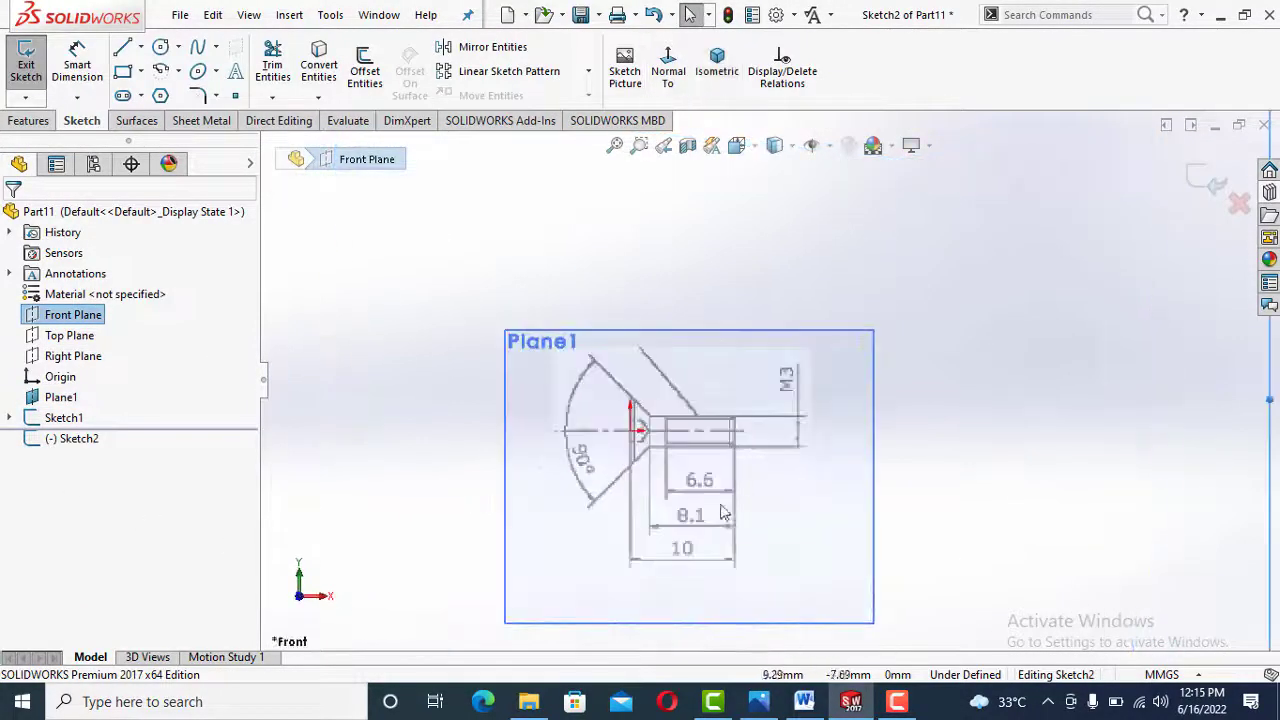
pyautogui.scroll(-3, 625, 485)
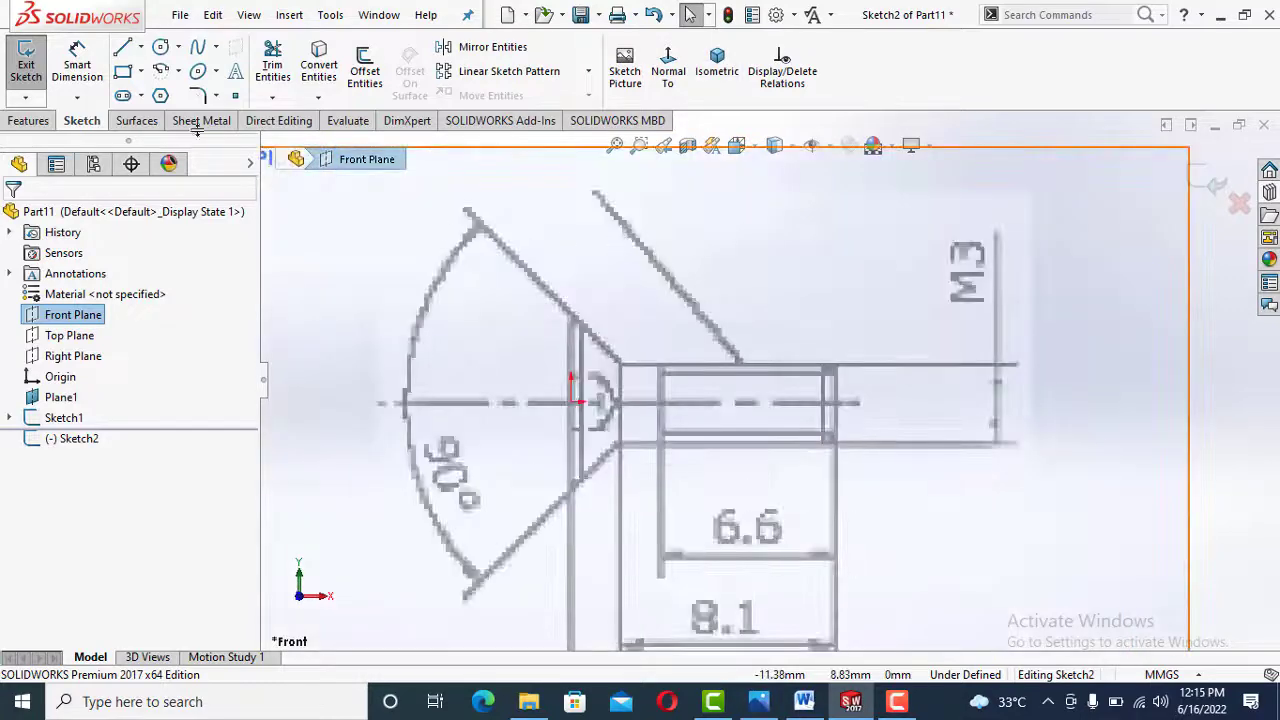
# Draw an infinite horizontal centerline through the origin along the screw's axis
pyautogui.click(140, 47)
pyautogui.click(168, 95)
pyautogui.click(70, 348)
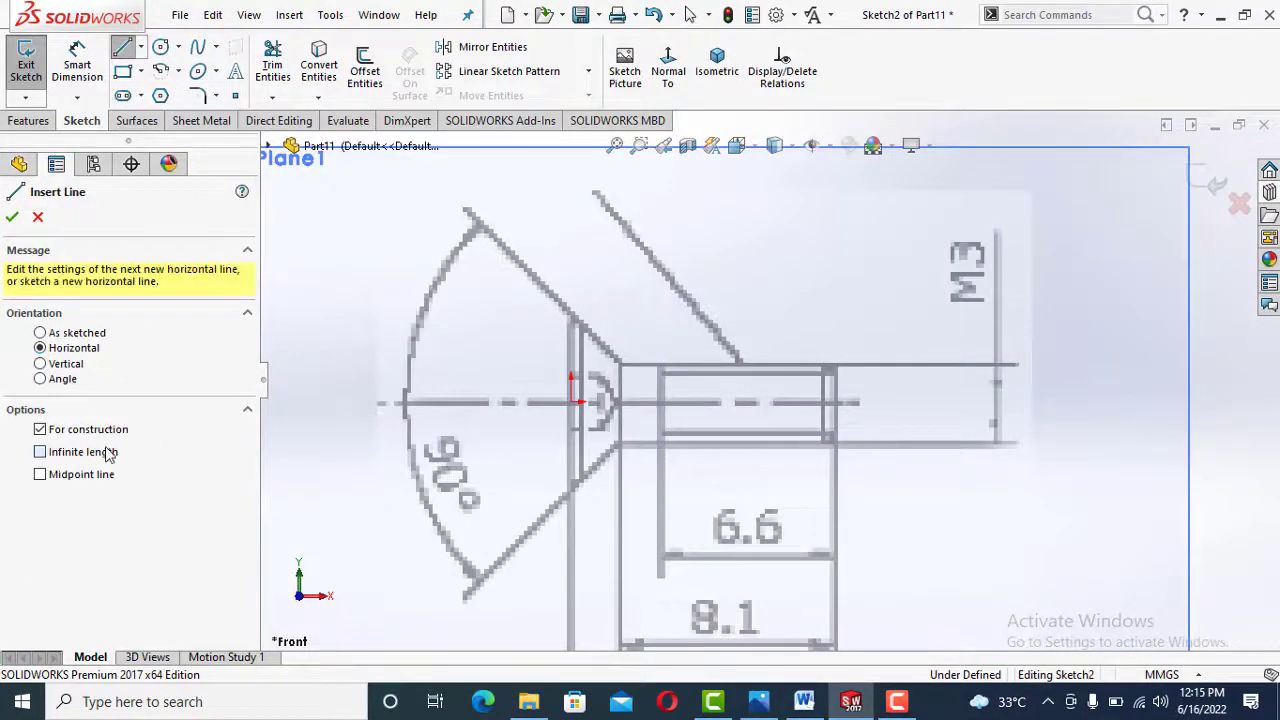
pyautogui.click(105, 451)
pyautogui.click(585, 422)
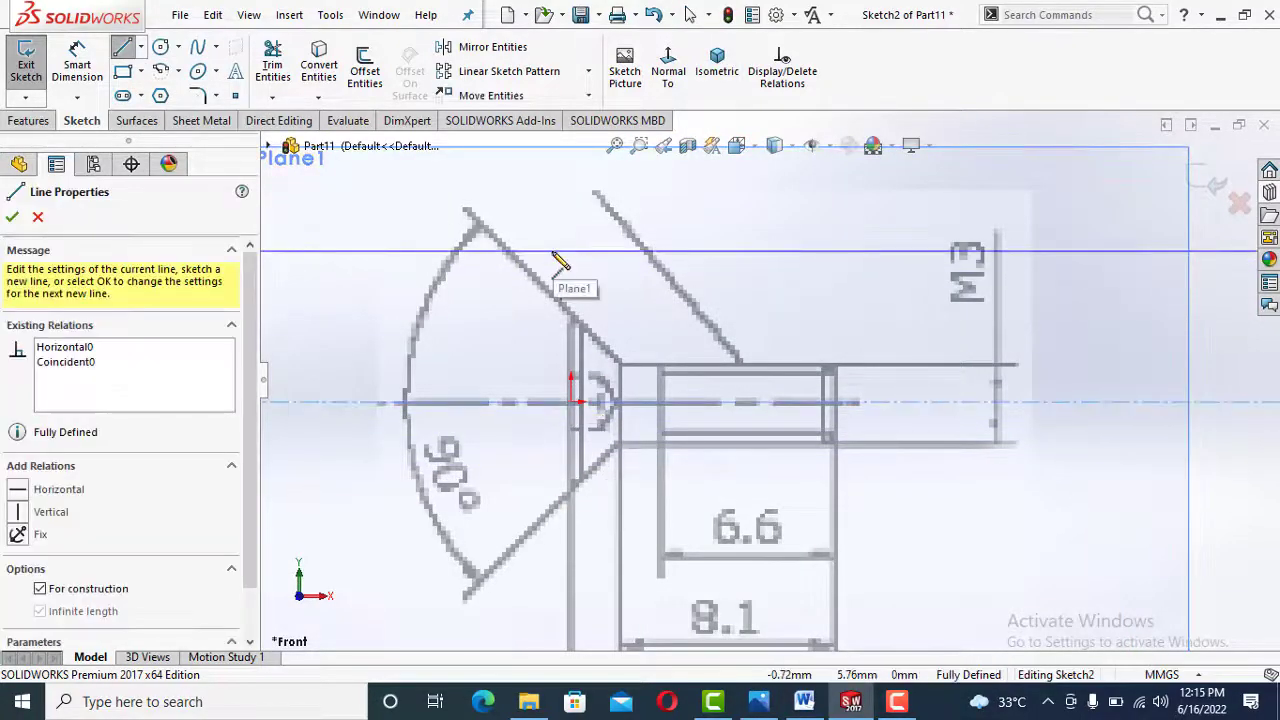
pyautogui.press('Escape')
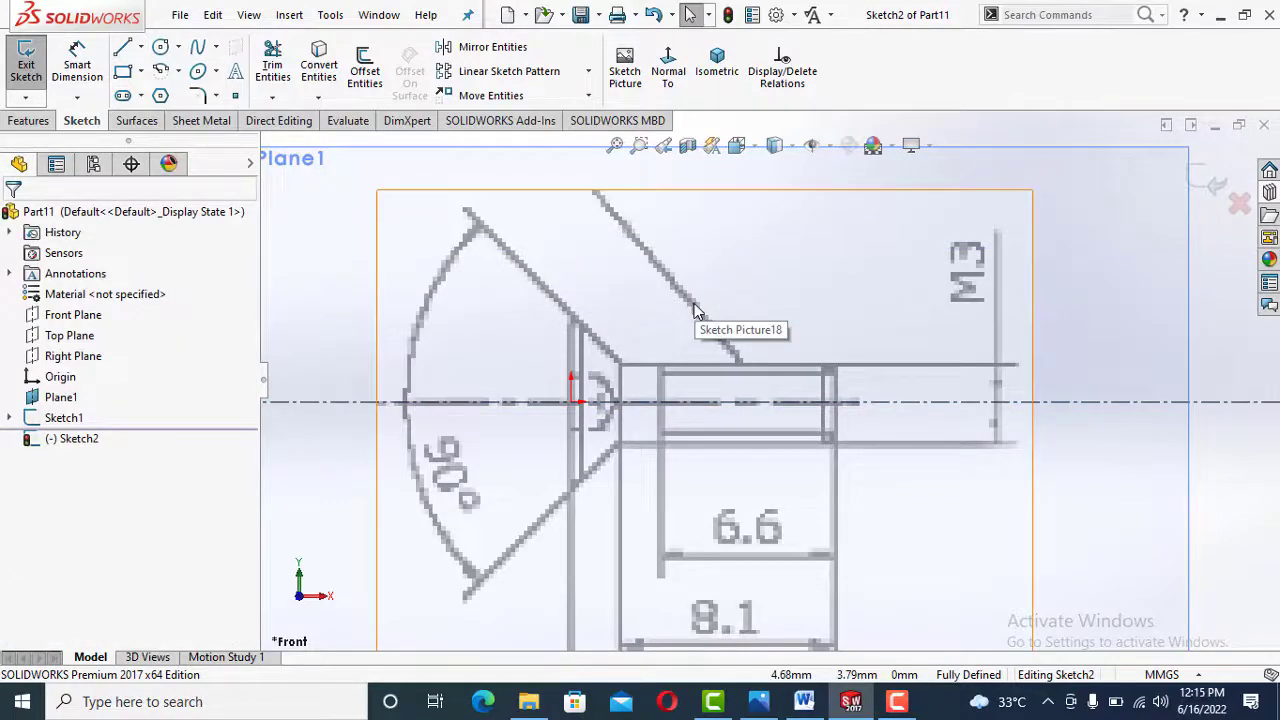
# Sketch the screw head's flat face about 3.23 mm up from the origin and its sloping side down to the shank
pyautogui.scroll(-2, 697, 310)
pyautogui.scroll(4, 697, 310)
pyautogui.scroll(-4, 864, 421)
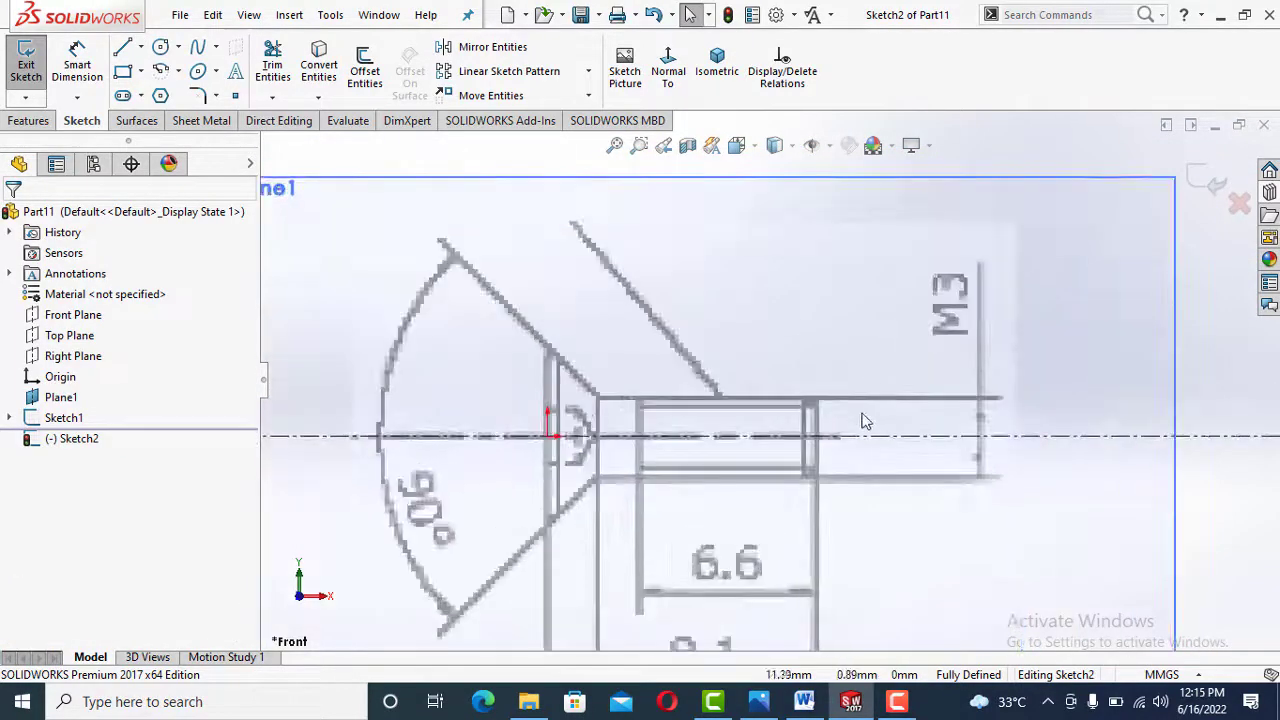
pyautogui.scroll(-1, 864, 421)
pyautogui.scroll(1, 765, 492)
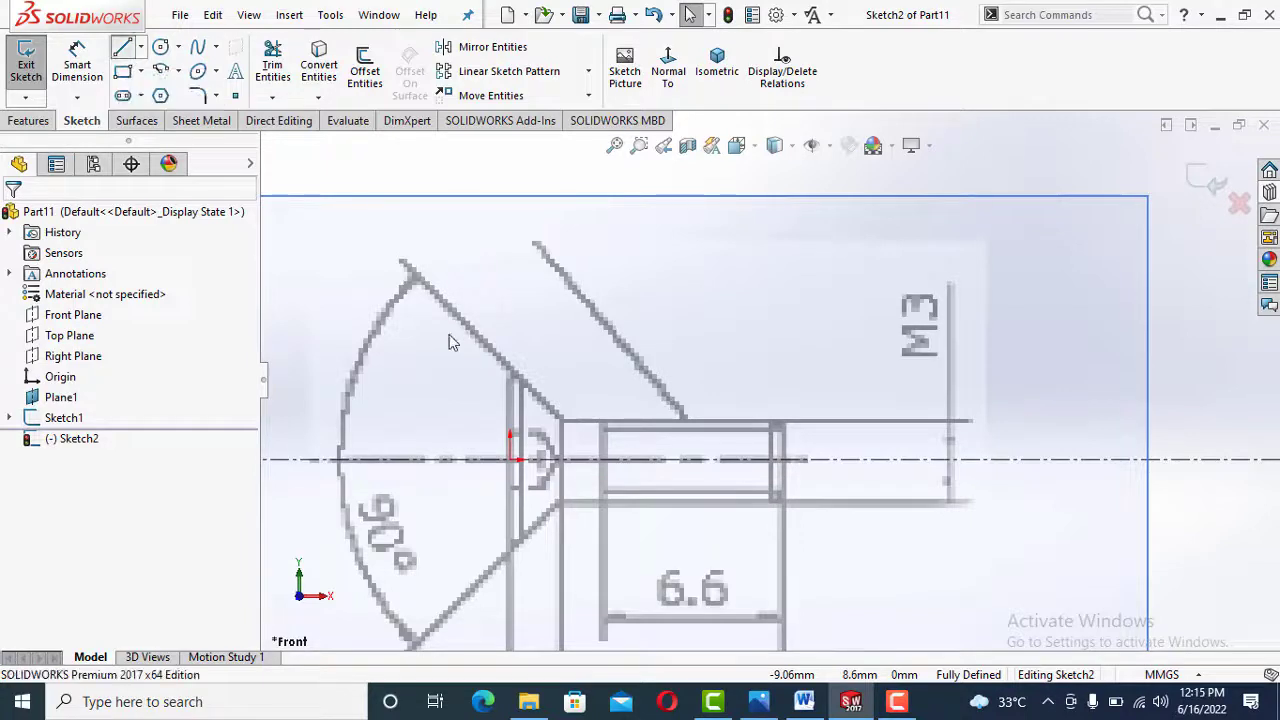
pyautogui.click(510, 461)
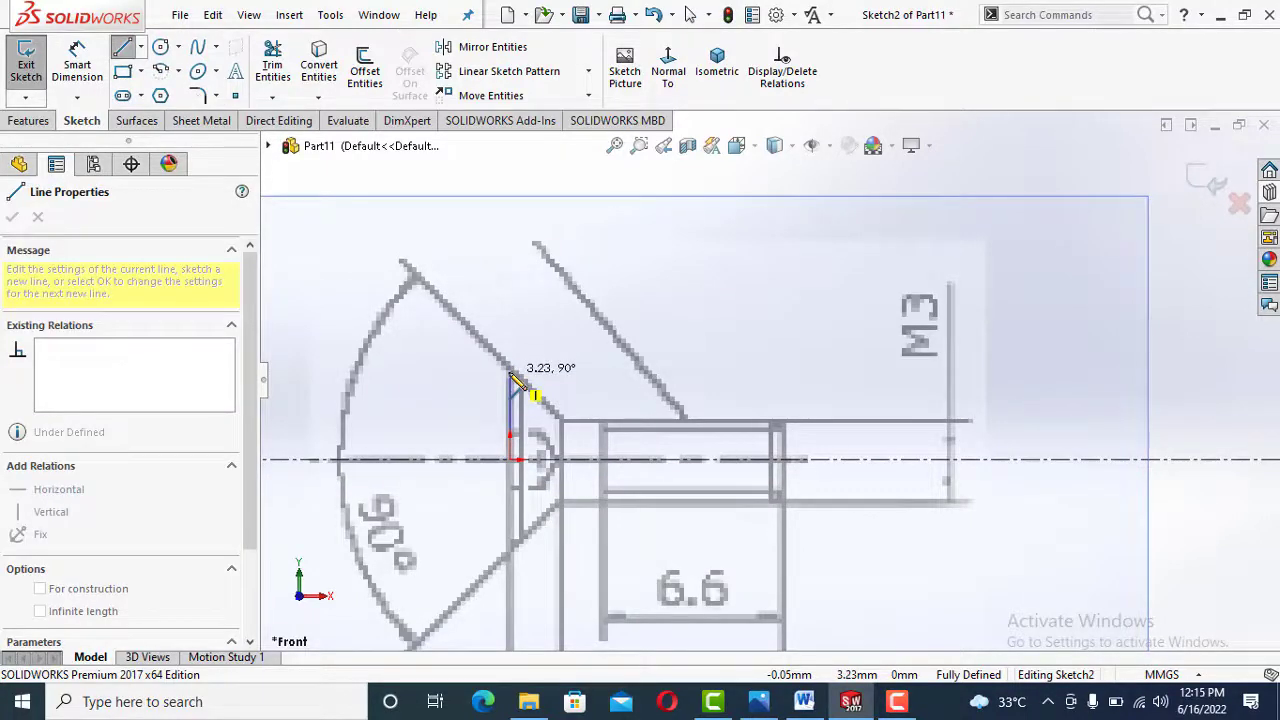
pyautogui.click(555, 413)
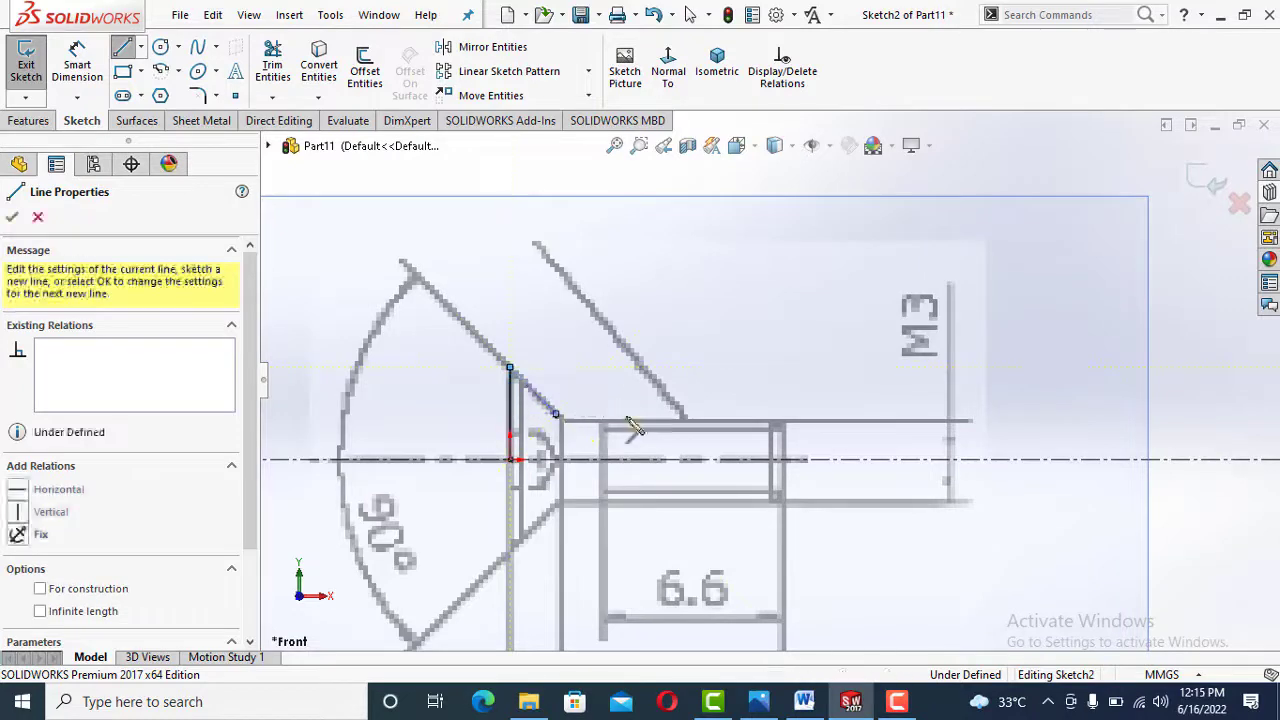
# Continue the profile along the shank's upper edge, down about 1.7 mm to the centerline, and back to the origin
pyautogui.click(786, 428)
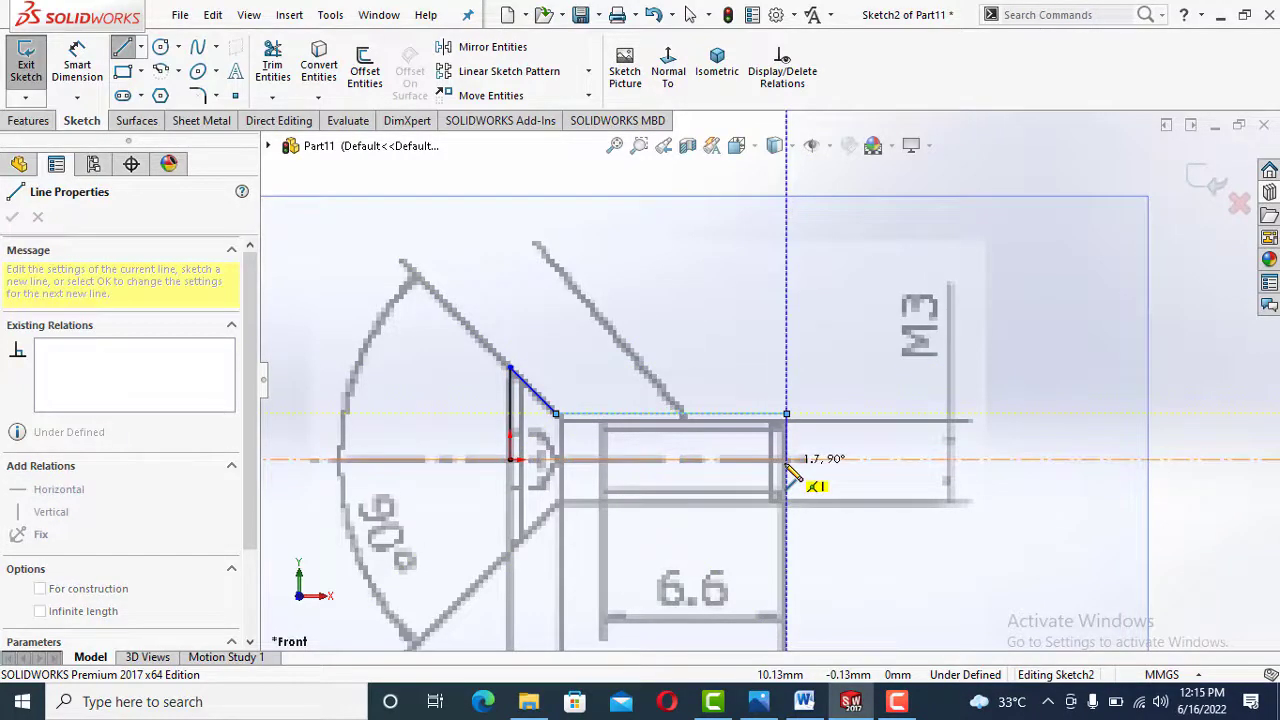
pyautogui.click(786, 460)
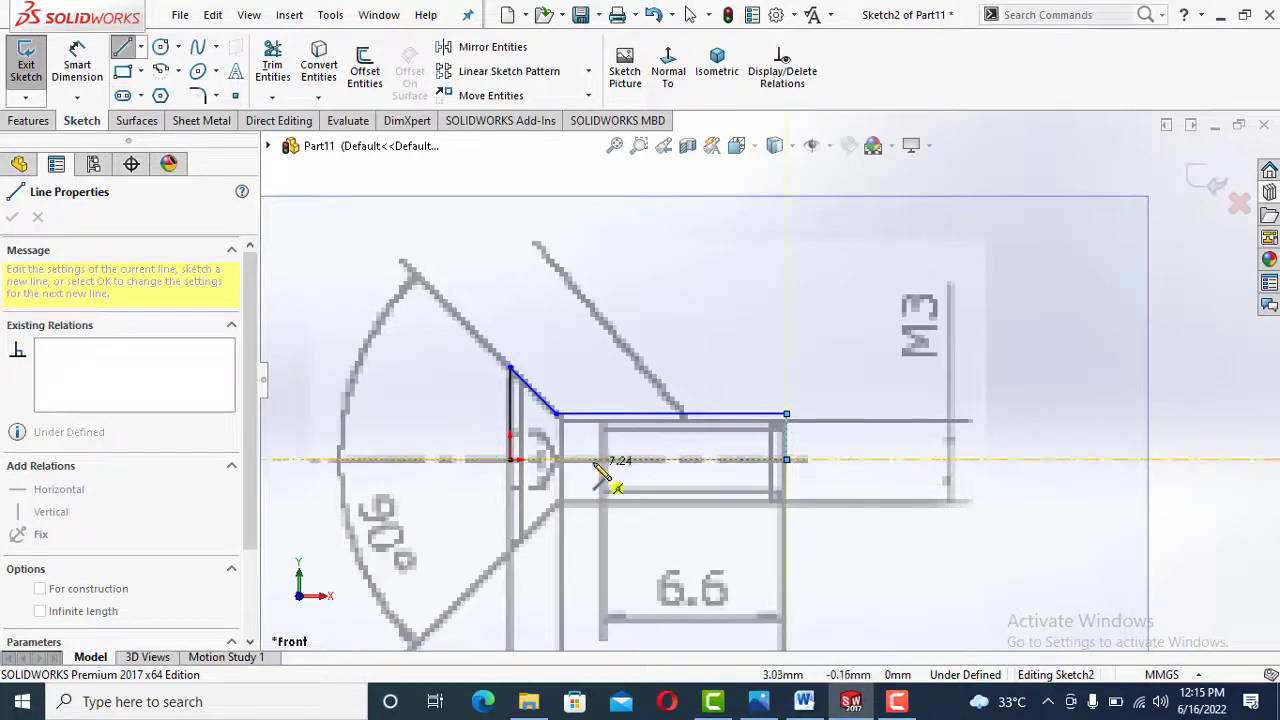
pyautogui.scroll(2, 596, 466)
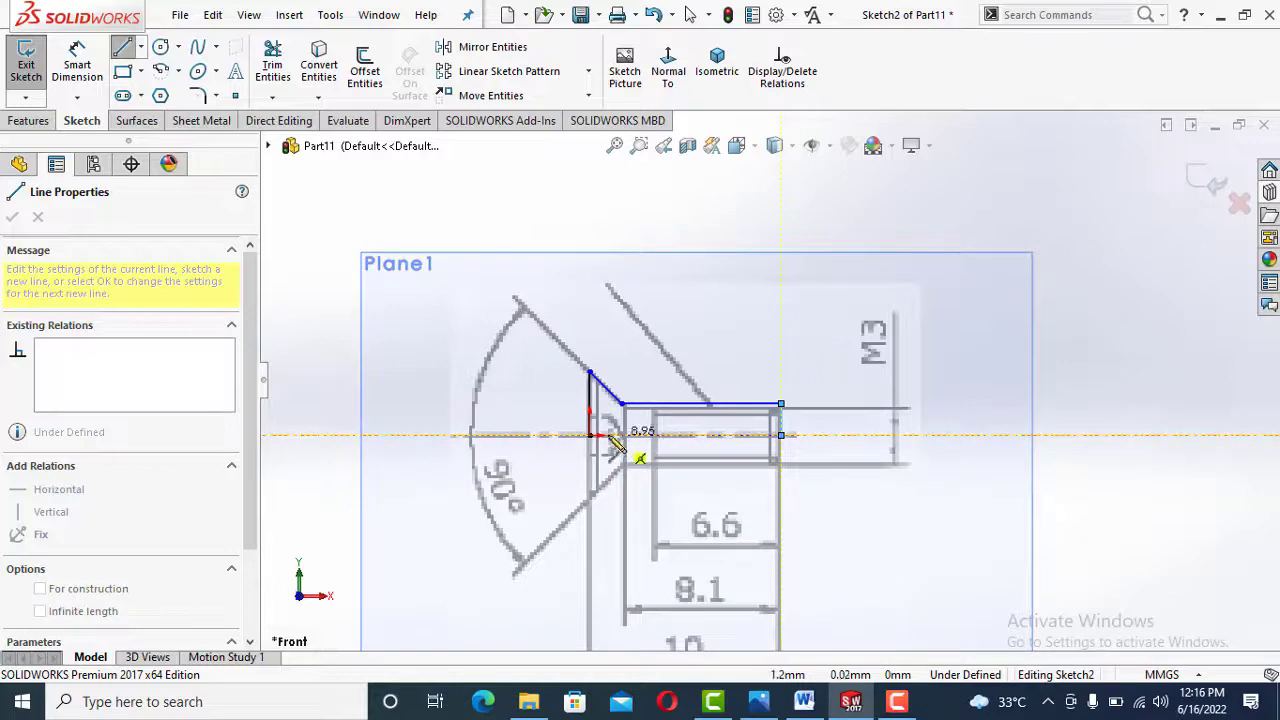
pyautogui.click(590, 435)
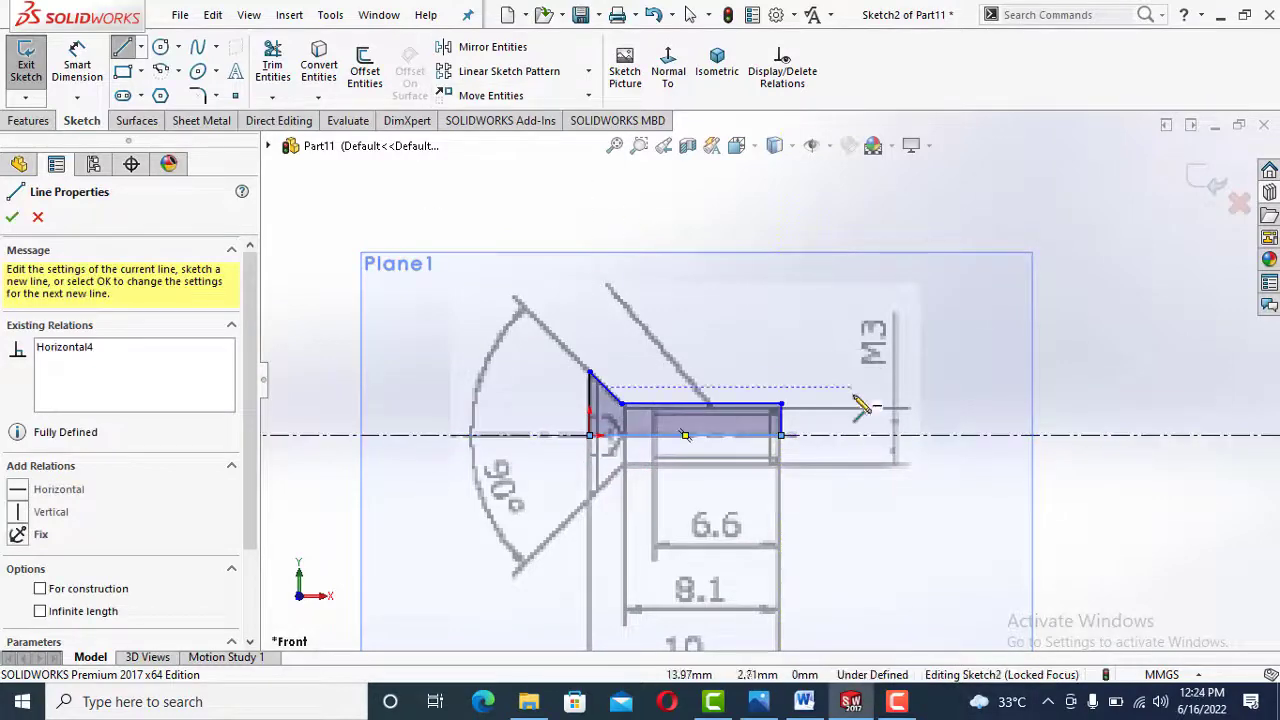
# Dimension the shank's upper edge across the centerline as a 3 mm diameter
pyautogui.scroll(-2, 862, 405)
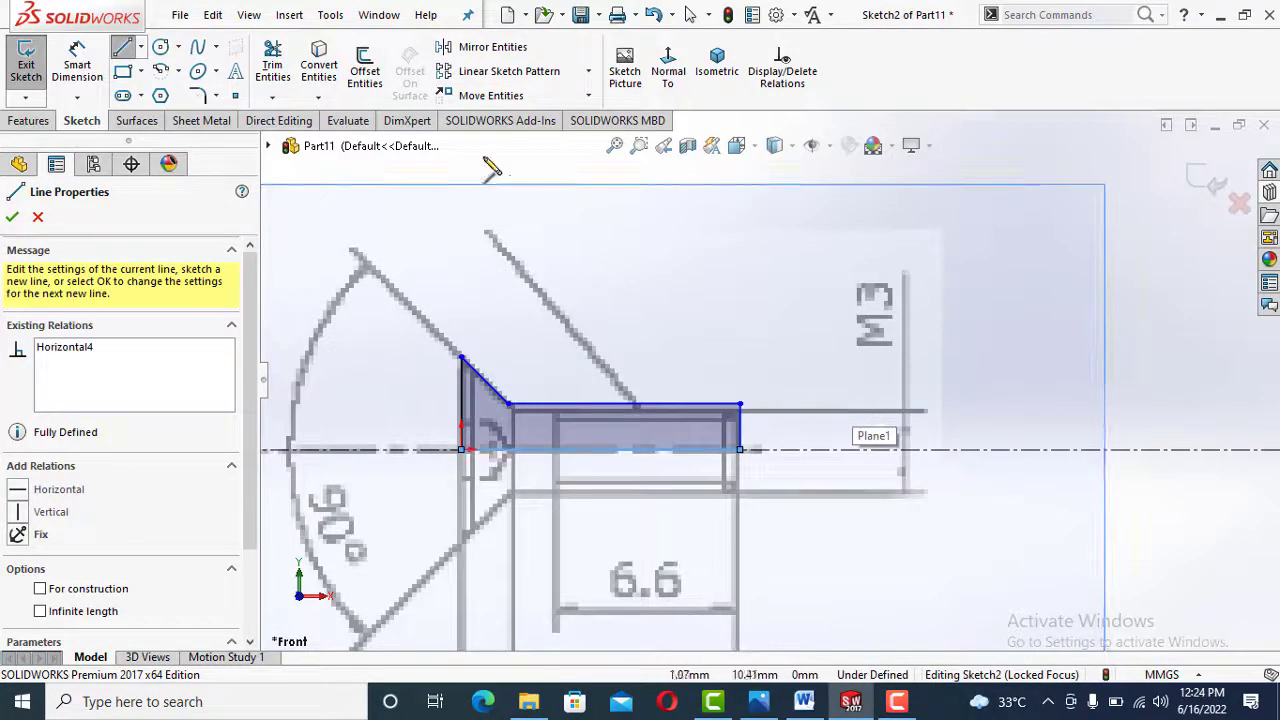
pyautogui.click(84, 76)
pyautogui.click(700, 408)
pyautogui.click(922, 492)
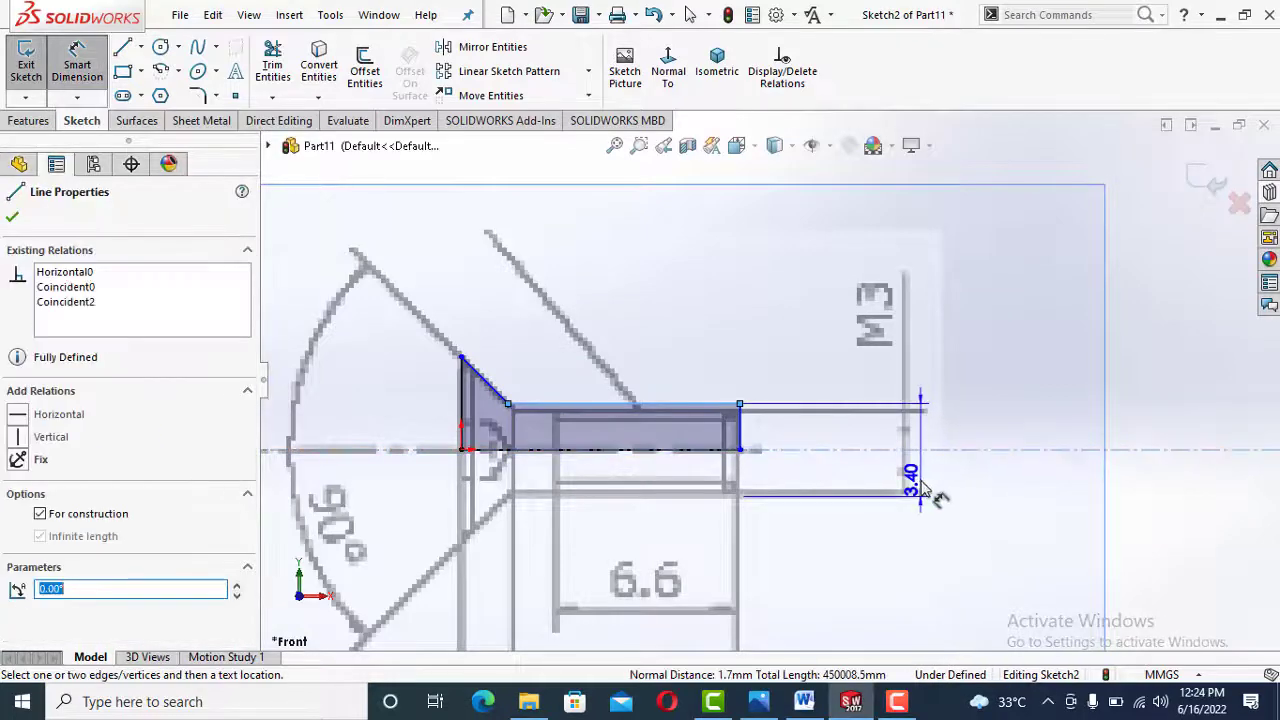
pyautogui.click(922, 490)
pyautogui.write('3')
pyautogui.press('Return')
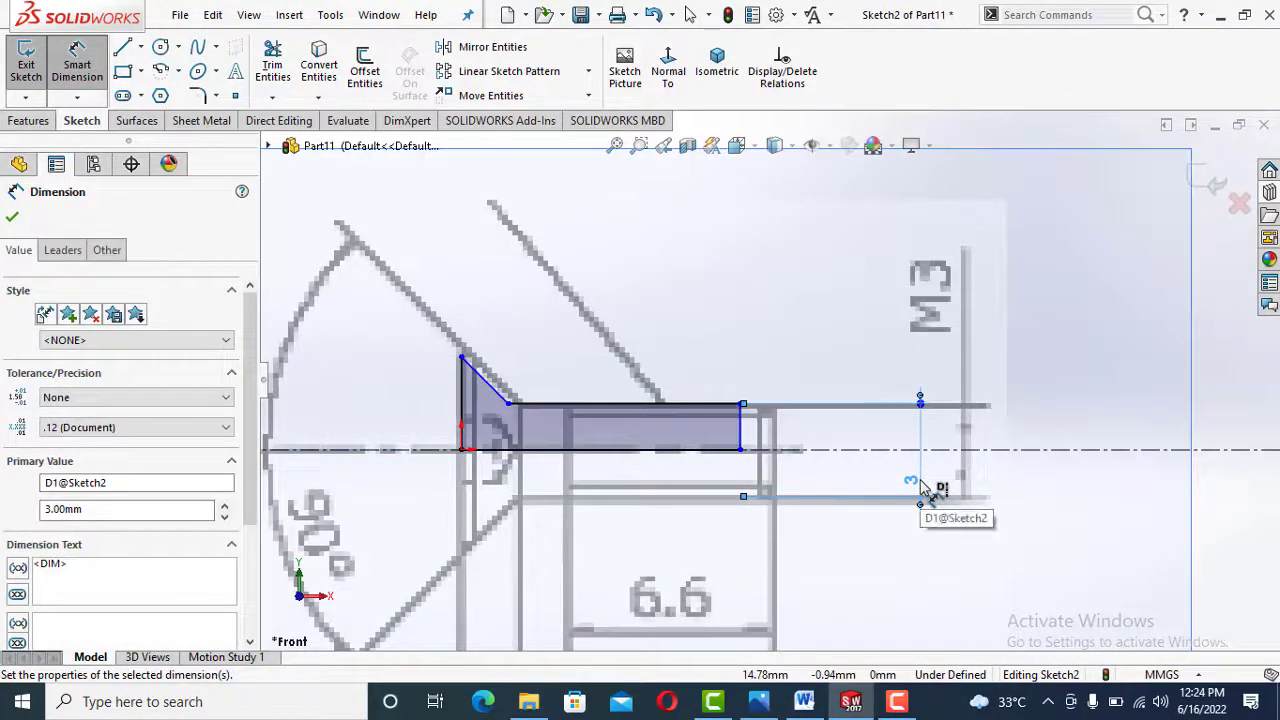
# Dimension the screw's overall length from the head's flat face to the shank's end as 10 mm
pyautogui.scroll(1, 728, 340)
pyautogui.scroll(2, 794, 506)
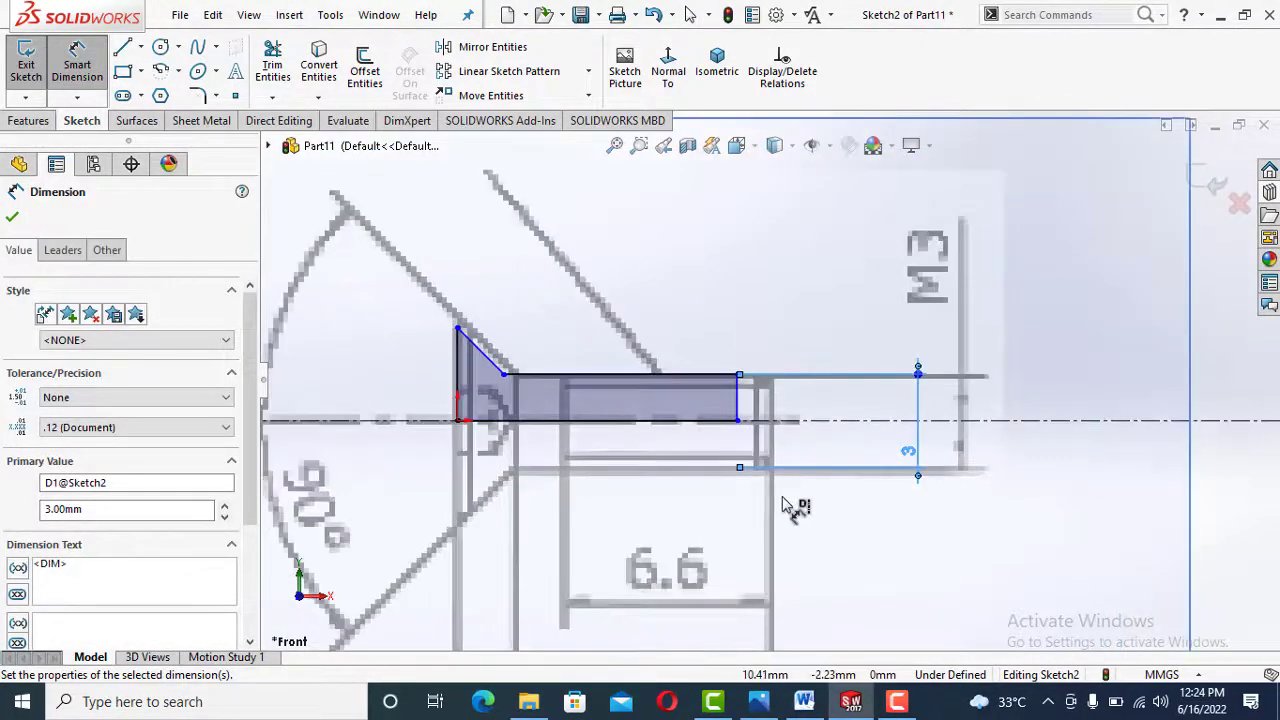
pyautogui.scroll(1, 794, 506)
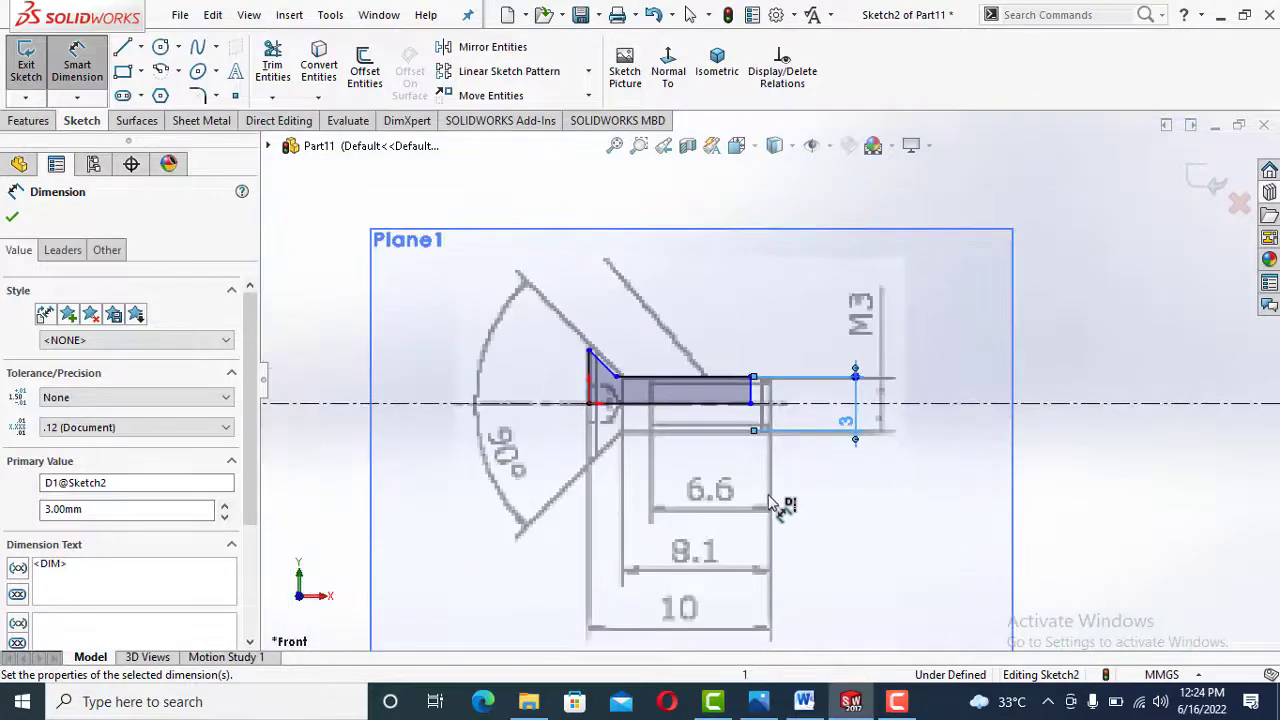
pyautogui.click(590, 372)
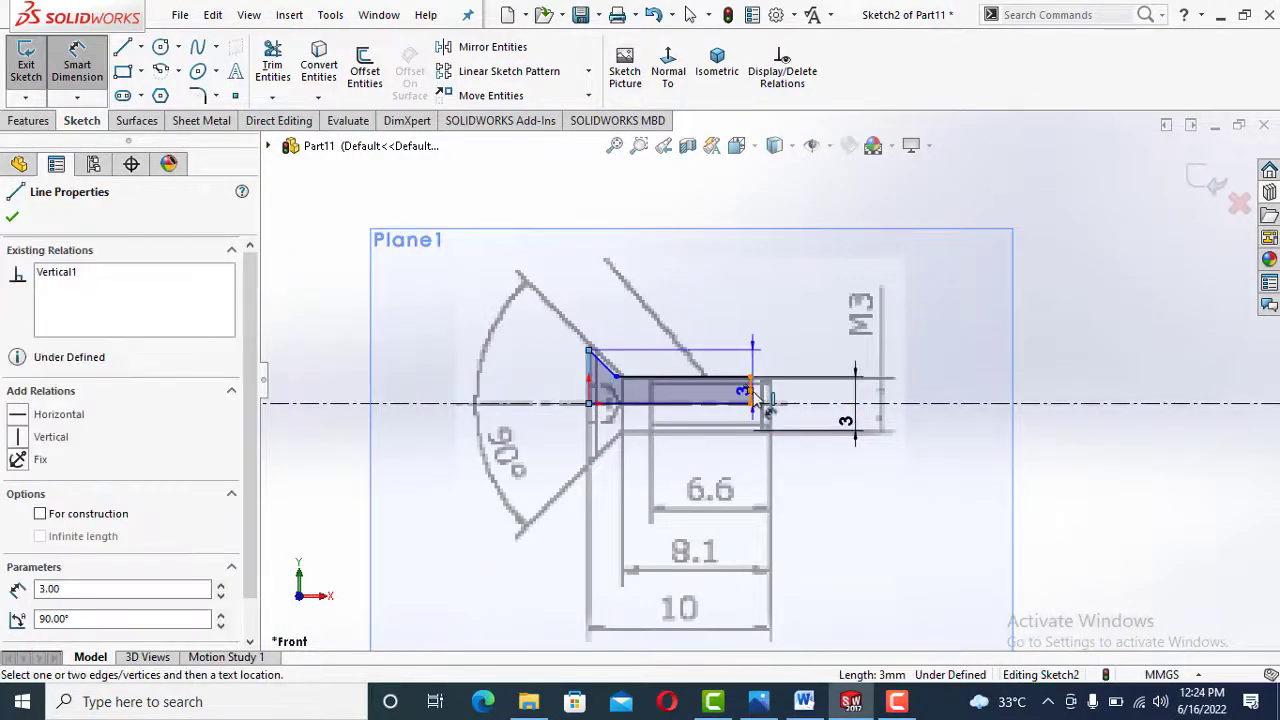
pyautogui.click(752, 391)
pyautogui.click(688, 628)
pyautogui.write('10')
pyautogui.press('Return')
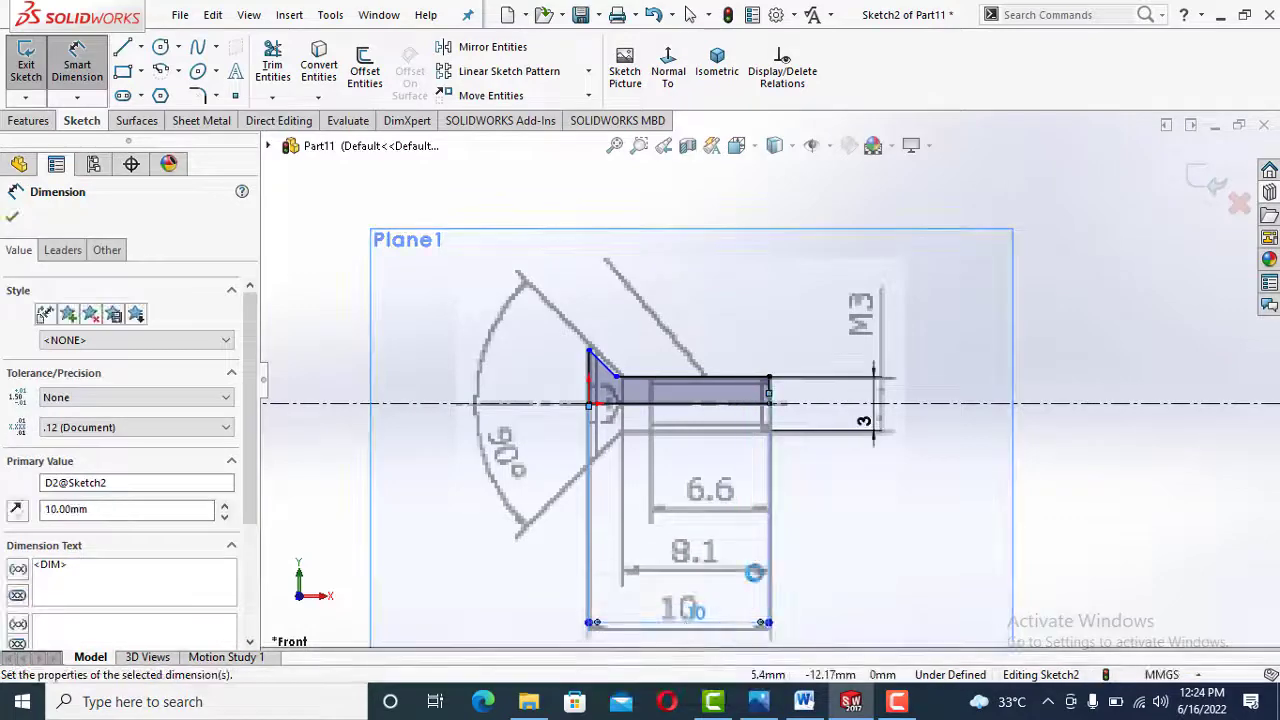
# Dimension the angle between the head's sloping side and the centerline as 45°
pyautogui.scroll(-2, 800, 395)
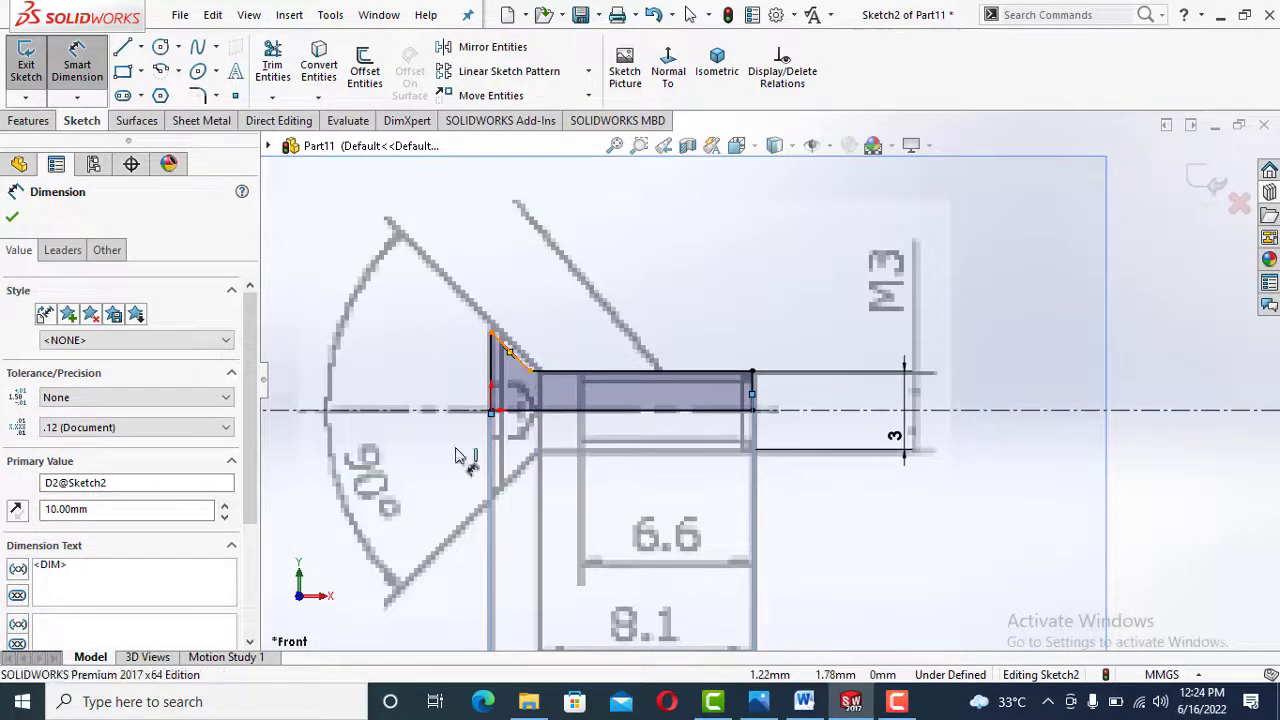
pyautogui.click(461, 410)
pyautogui.click(397, 326)
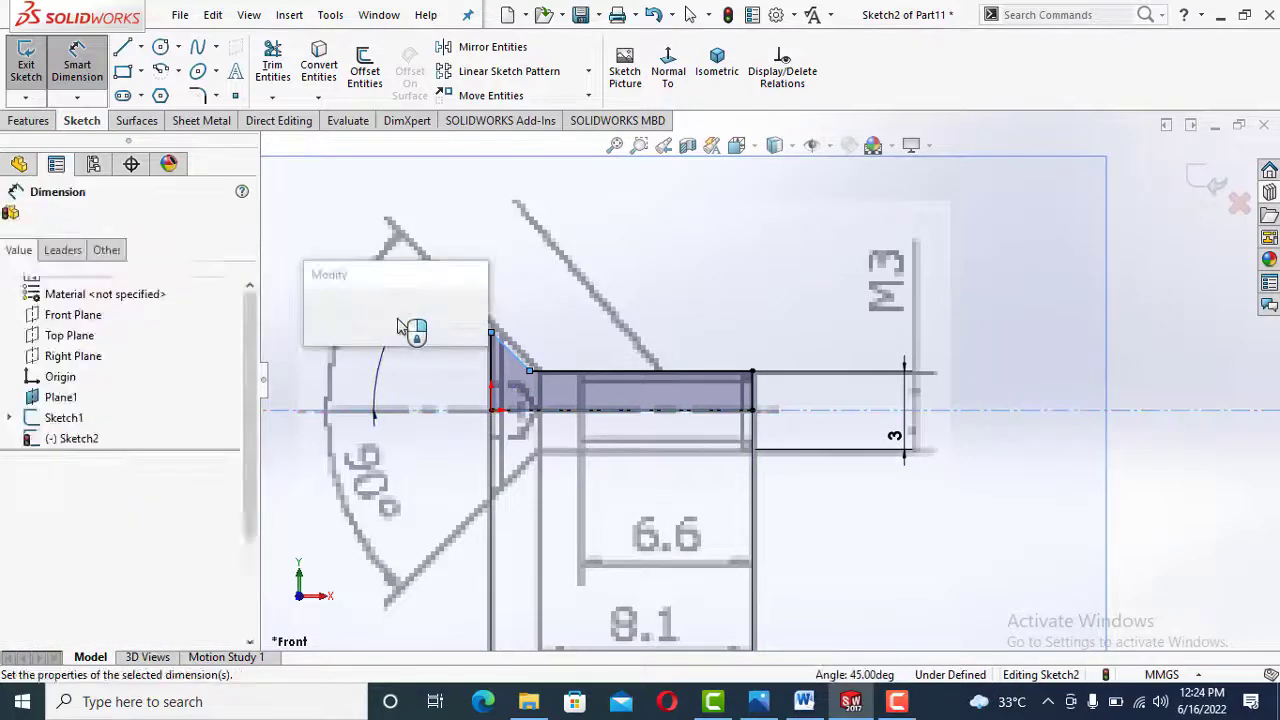
pyautogui.press('Return')
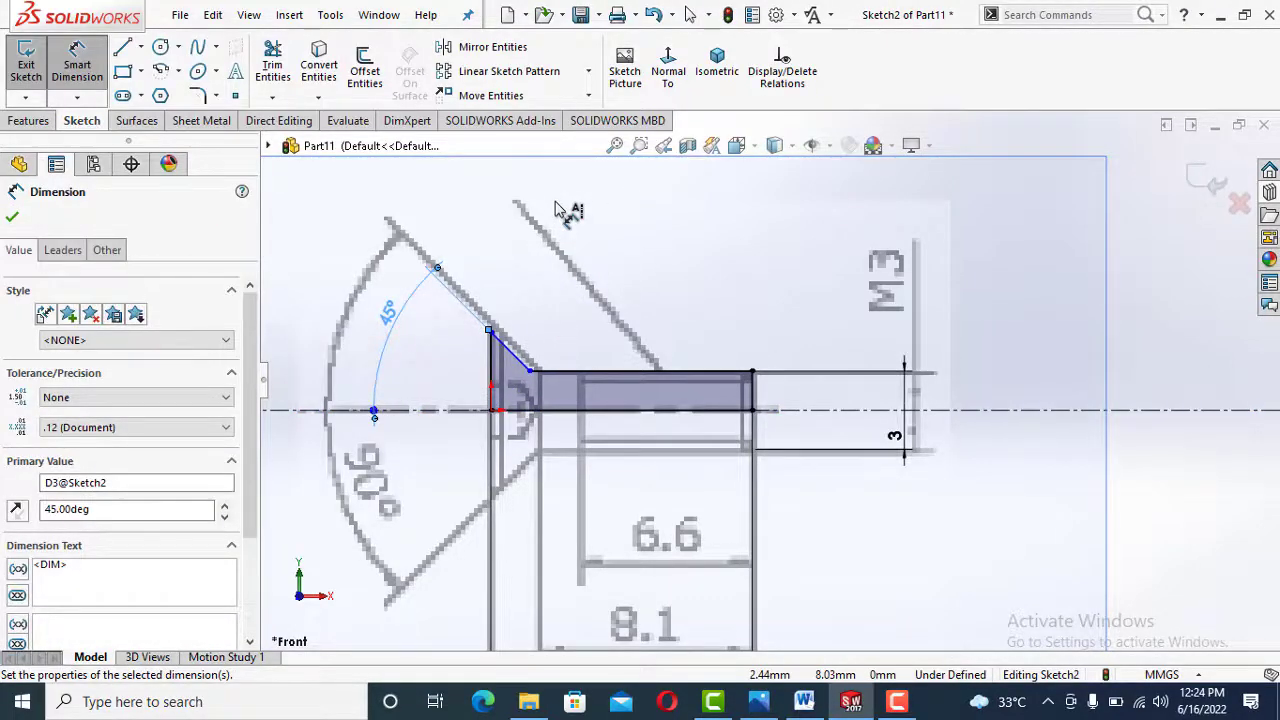
pyautogui.scroll(2, 645, 314)
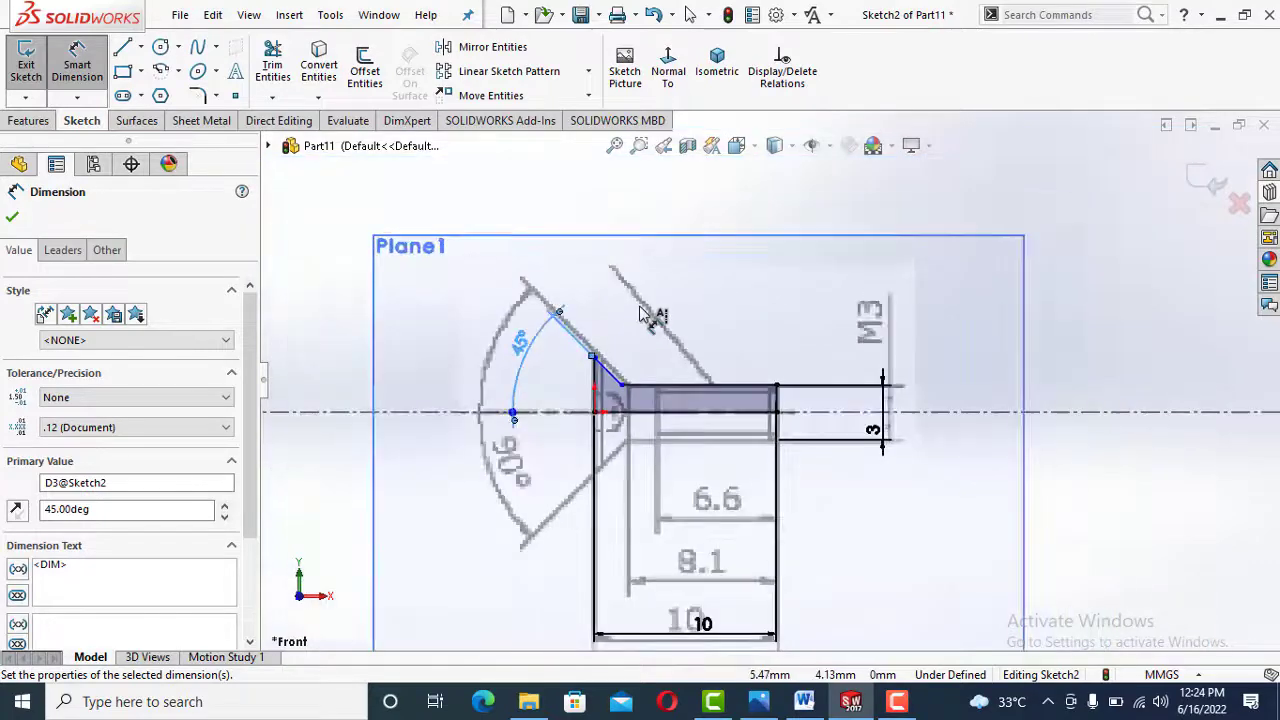
# Dimension the shank's upper edge length as 8.1 mm and close the profile sketch
pyautogui.click(692, 386)
pyautogui.click(695, 568)
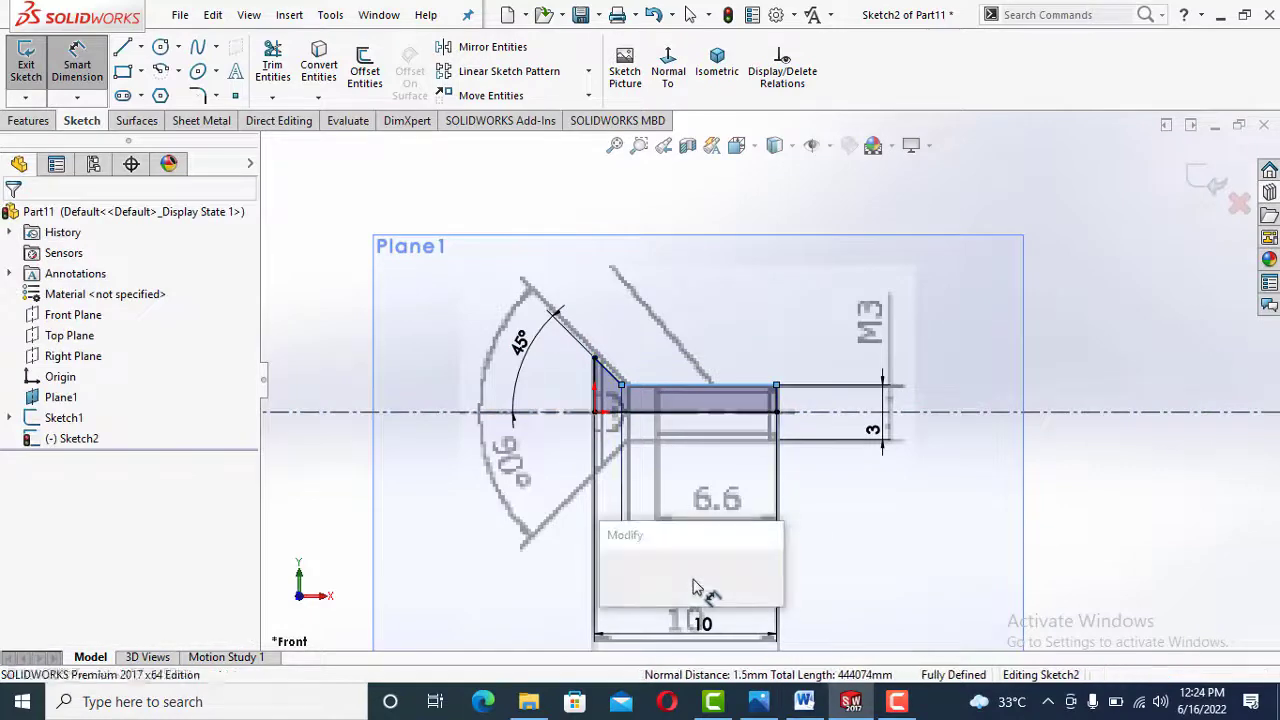
pyautogui.write('8.1')
pyautogui.press('Return')
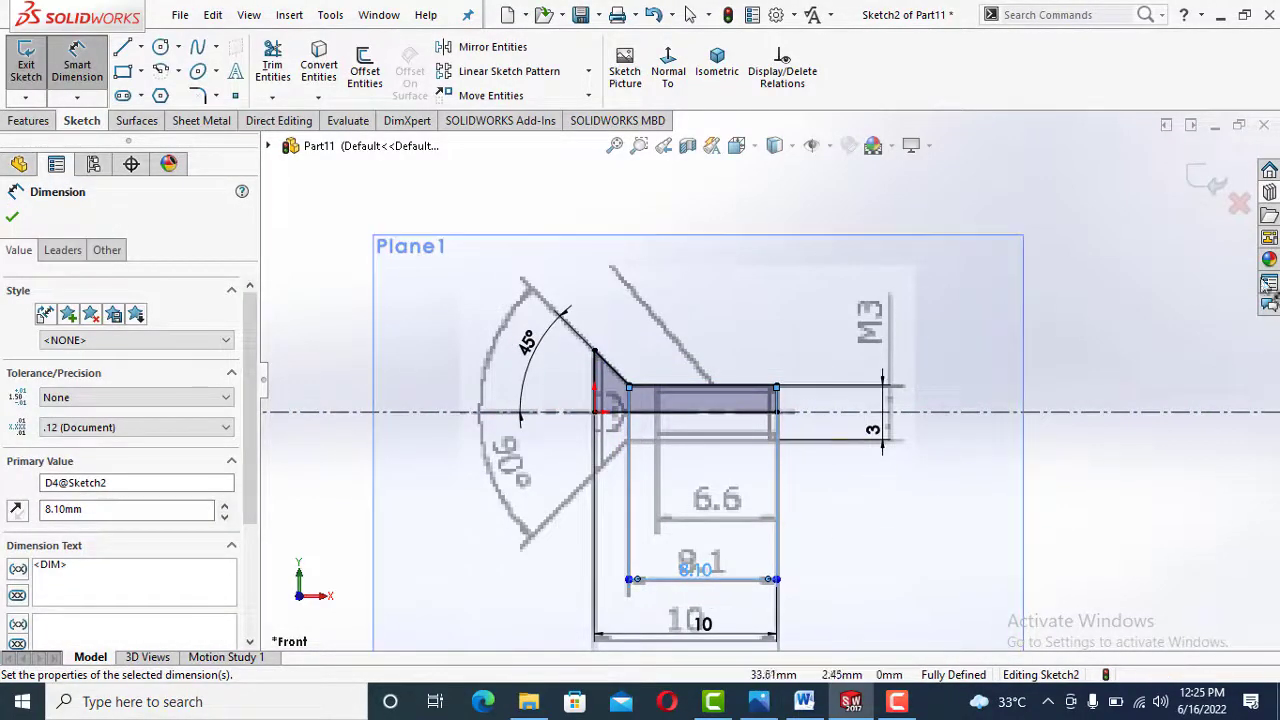
pyautogui.click(1210, 178)
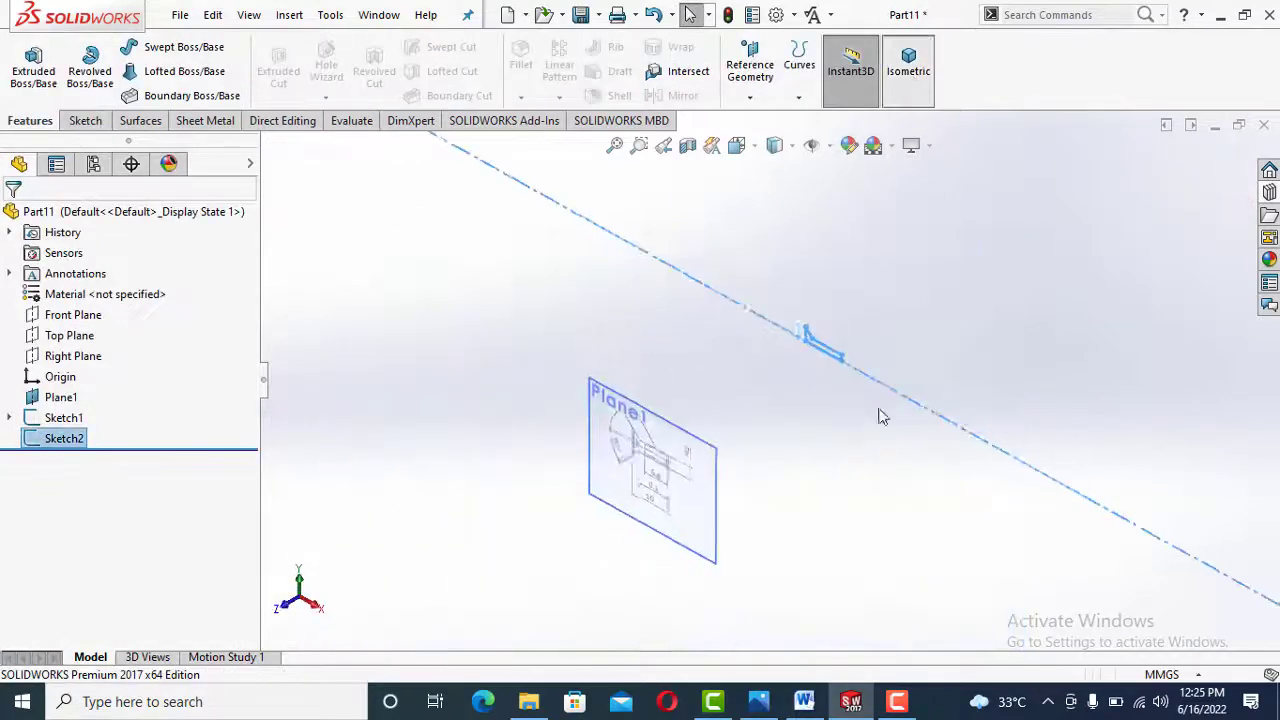
# Revolve the half cross-section 360° about the centerline to form the solid screw
pyautogui.click(108, 67)
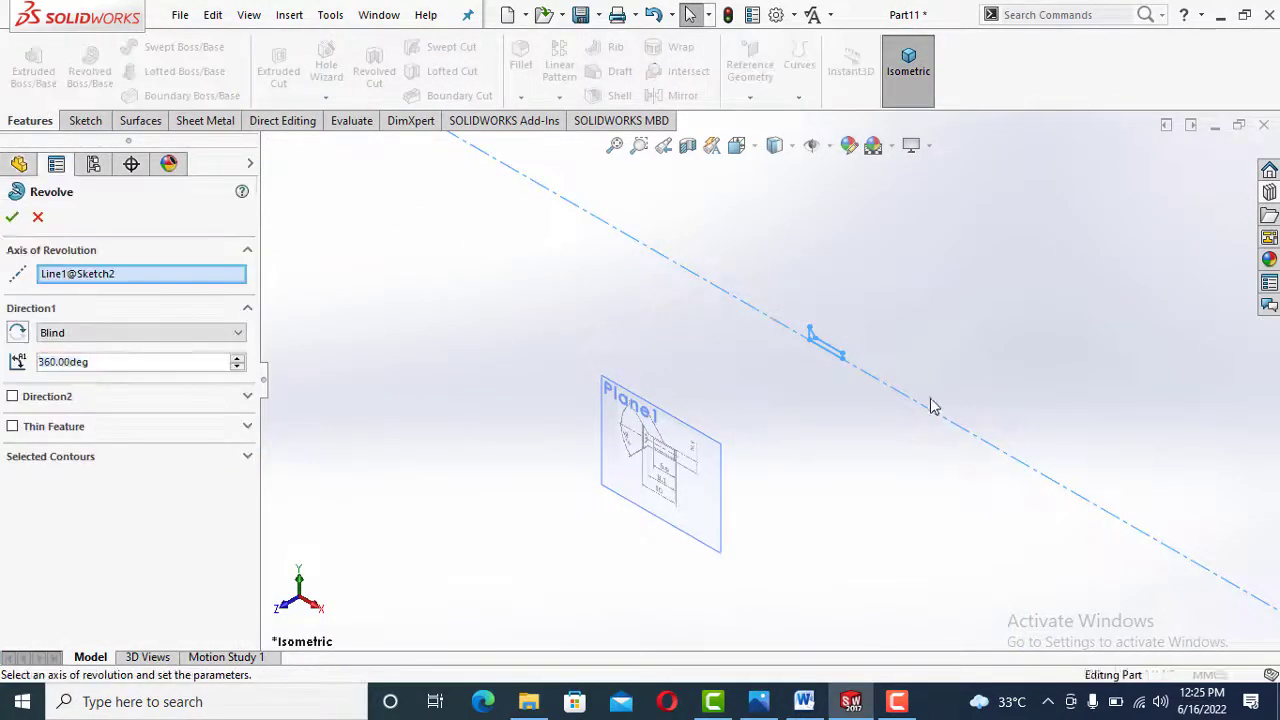
pyautogui.click(14, 215)
pyautogui.scroll(-7, 862, 350)
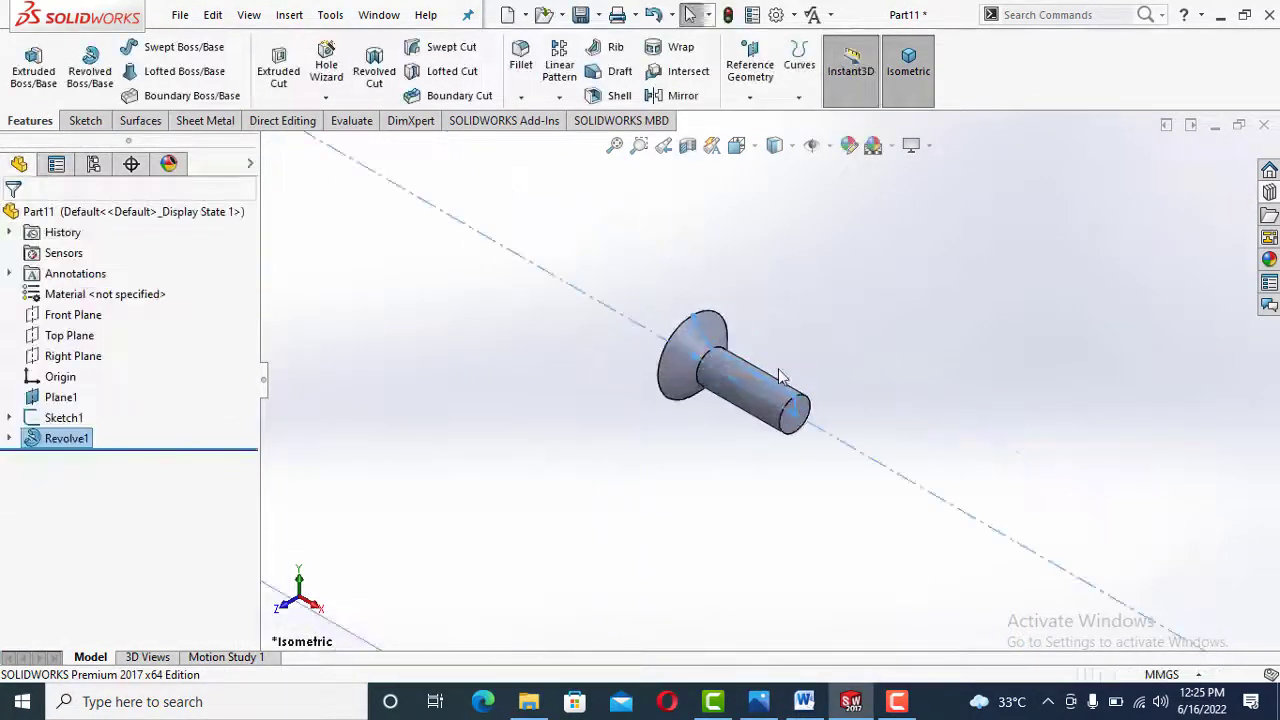
pyautogui.click(842, 393)
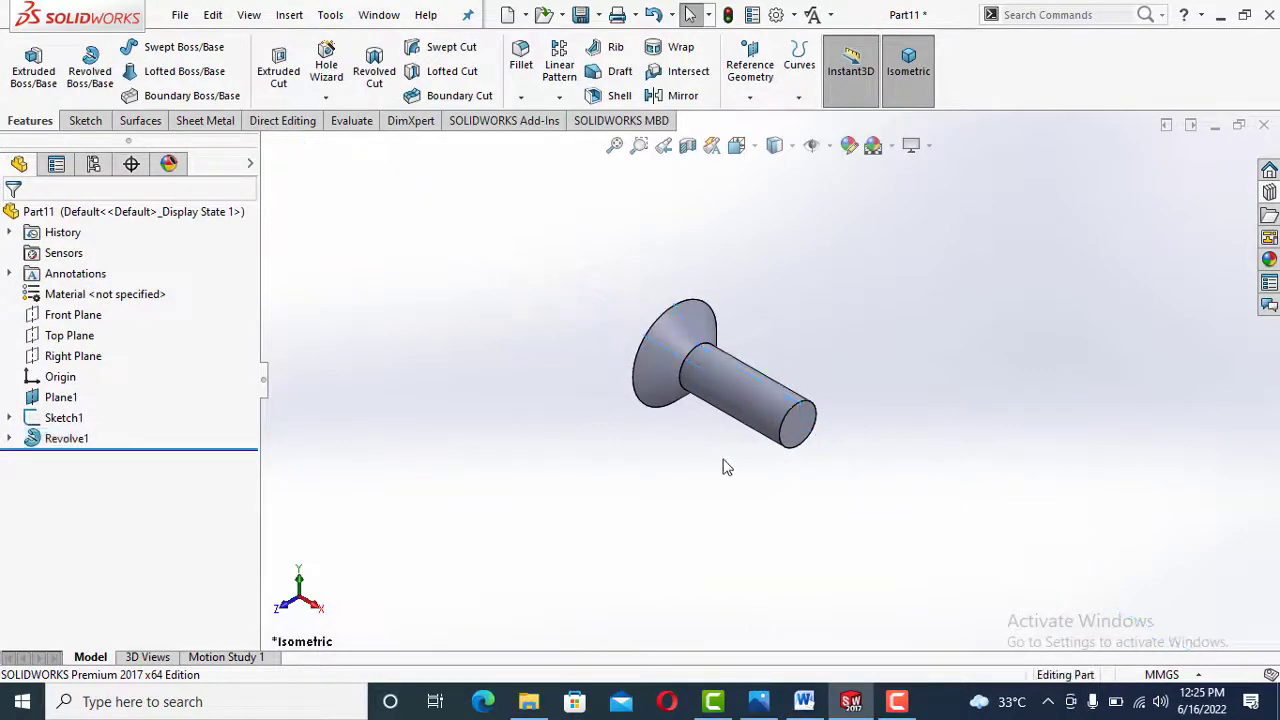
# Examine the hexagonal socket of part 11 in the reference drawing in Photos and in the sketch picture
pyautogui.scroll(5, 724, 466)
pyautogui.scroll(-5, 548, 560)
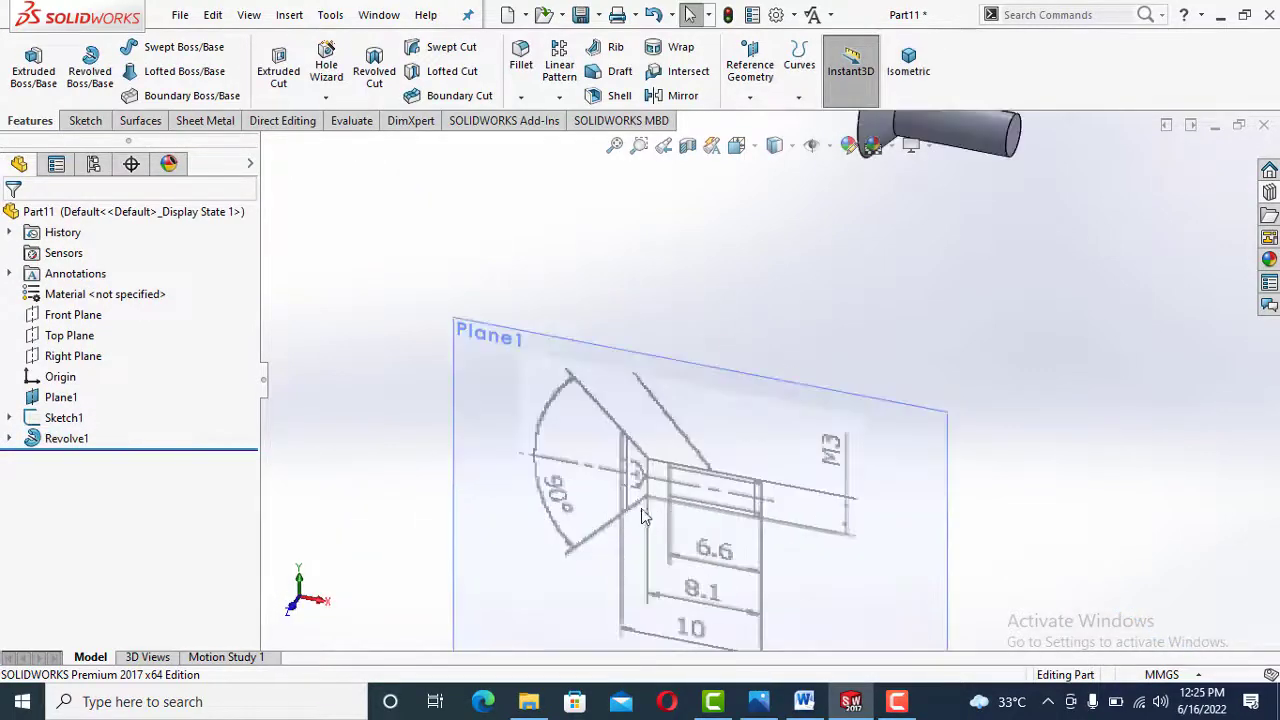
pyautogui.click(766, 703)
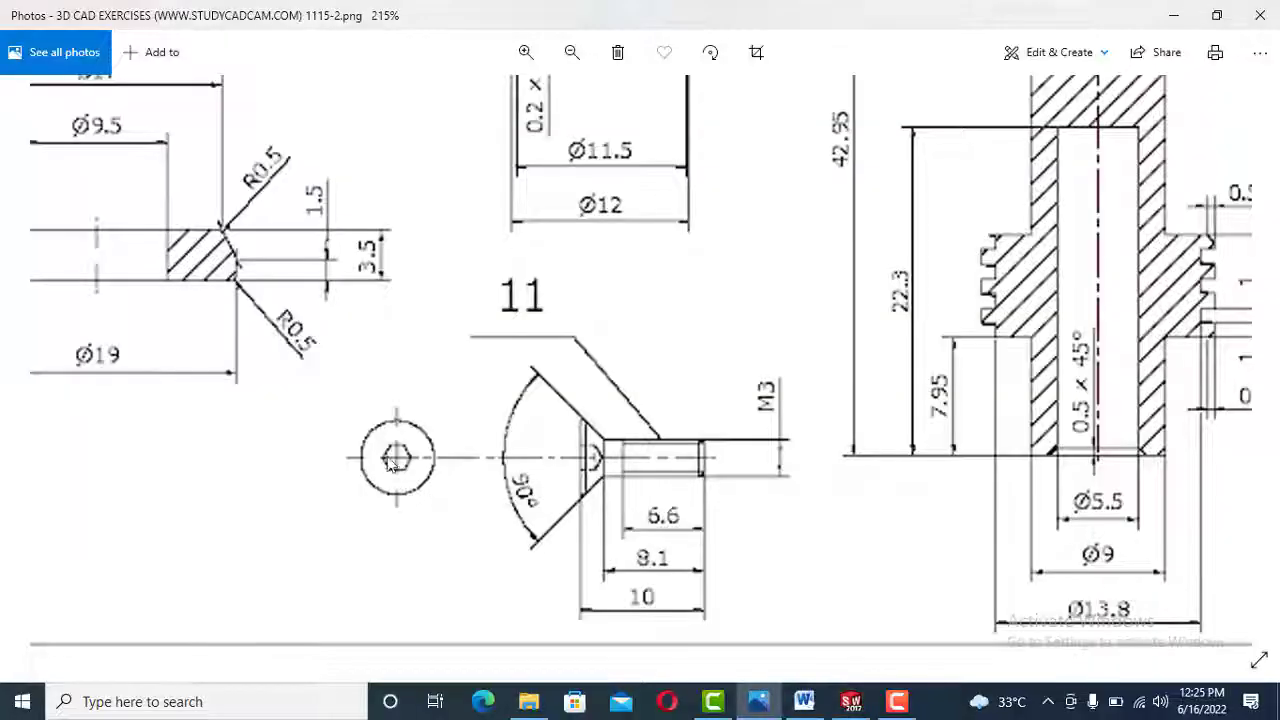
pyautogui.click(1170, 23)
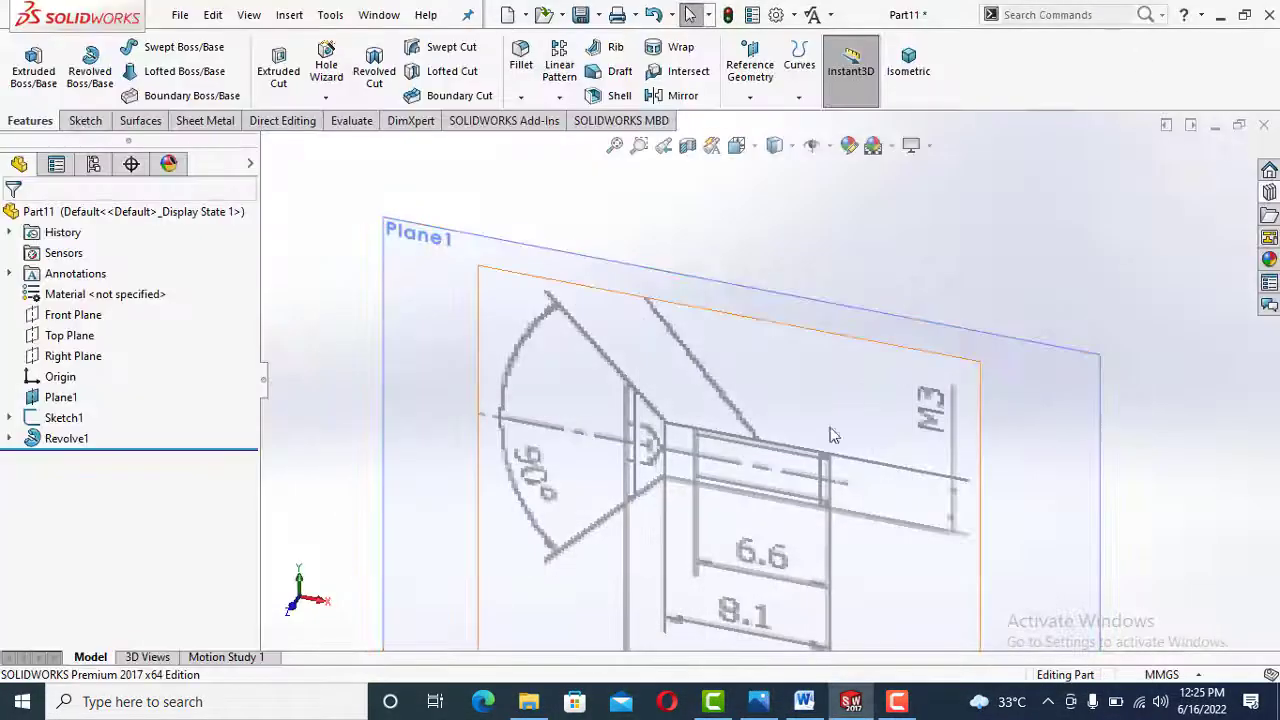
pyautogui.scroll(-5, 829, 432)
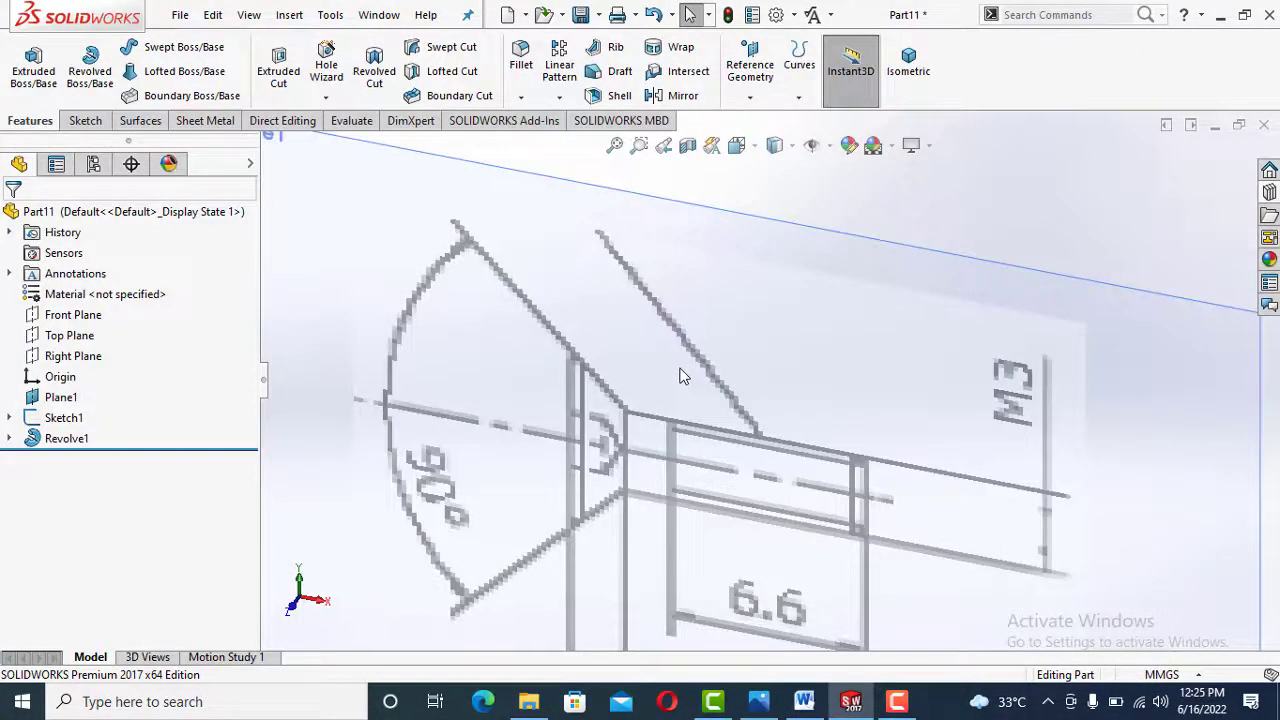
pyautogui.scroll(2, 730, 353)
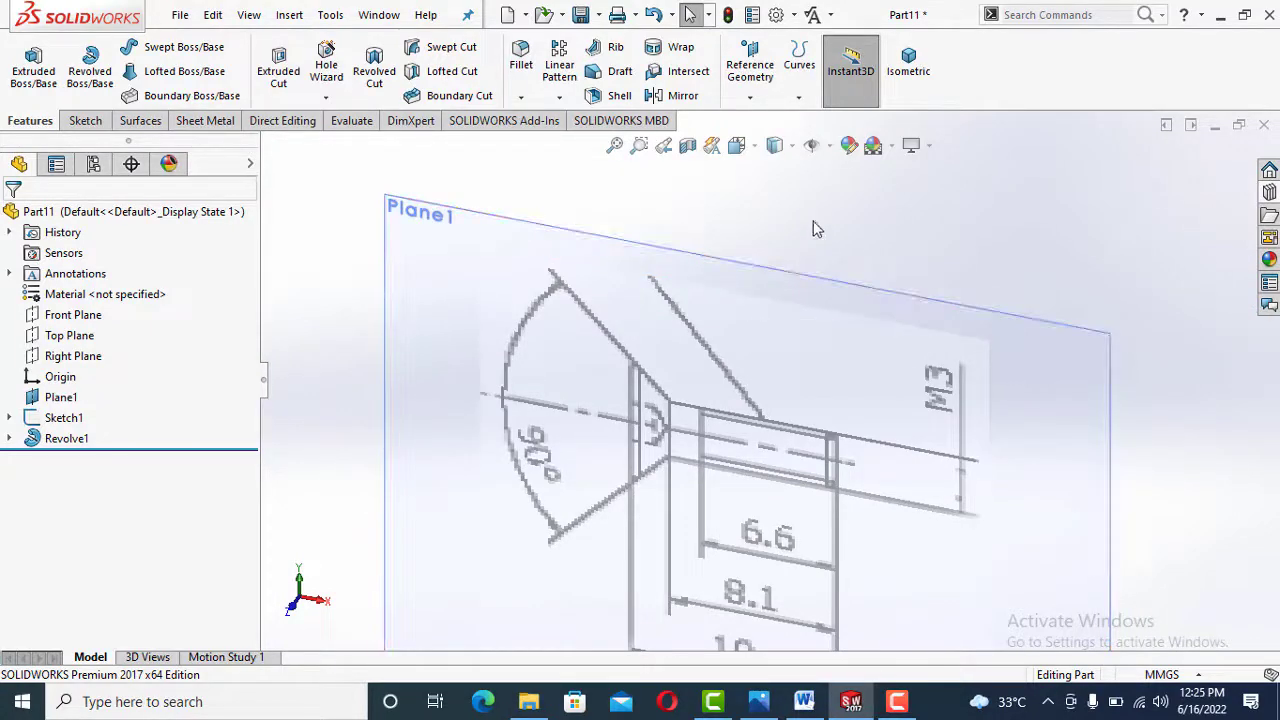
pyautogui.scroll(3, 767, 381)
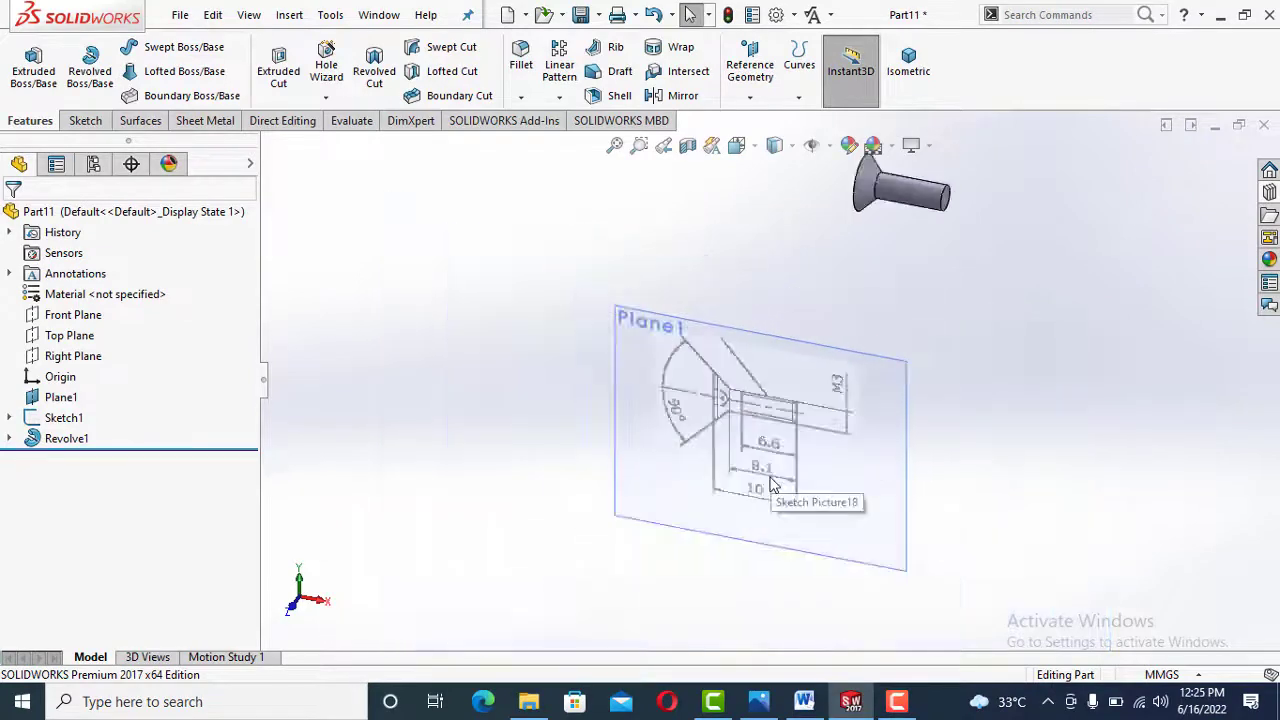
# Sketch a hexagon about 2.4 mm across flats on the Right Plane, centred on the origin
pyautogui.click(90, 356)
pyautogui.moveTo(480, 448); pyautogui.dragTo(410, 446, button='middle')
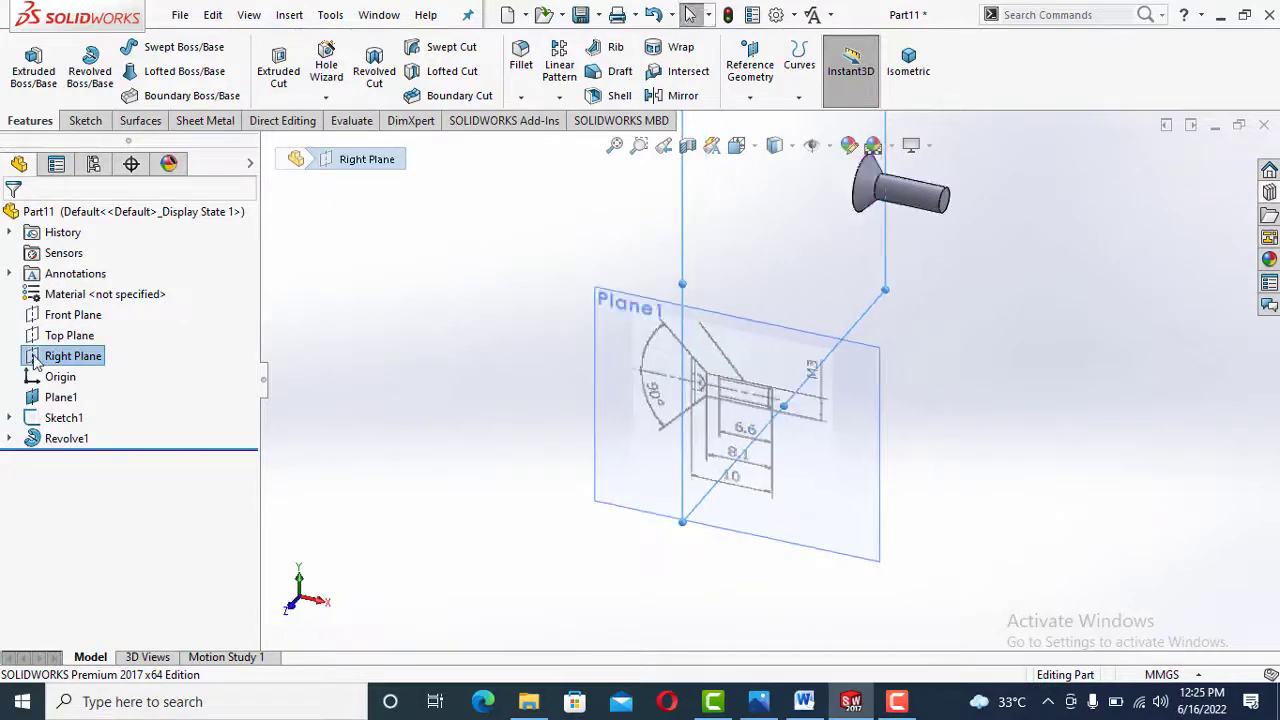
pyautogui.click(37, 355)
pyautogui.click(50, 326)
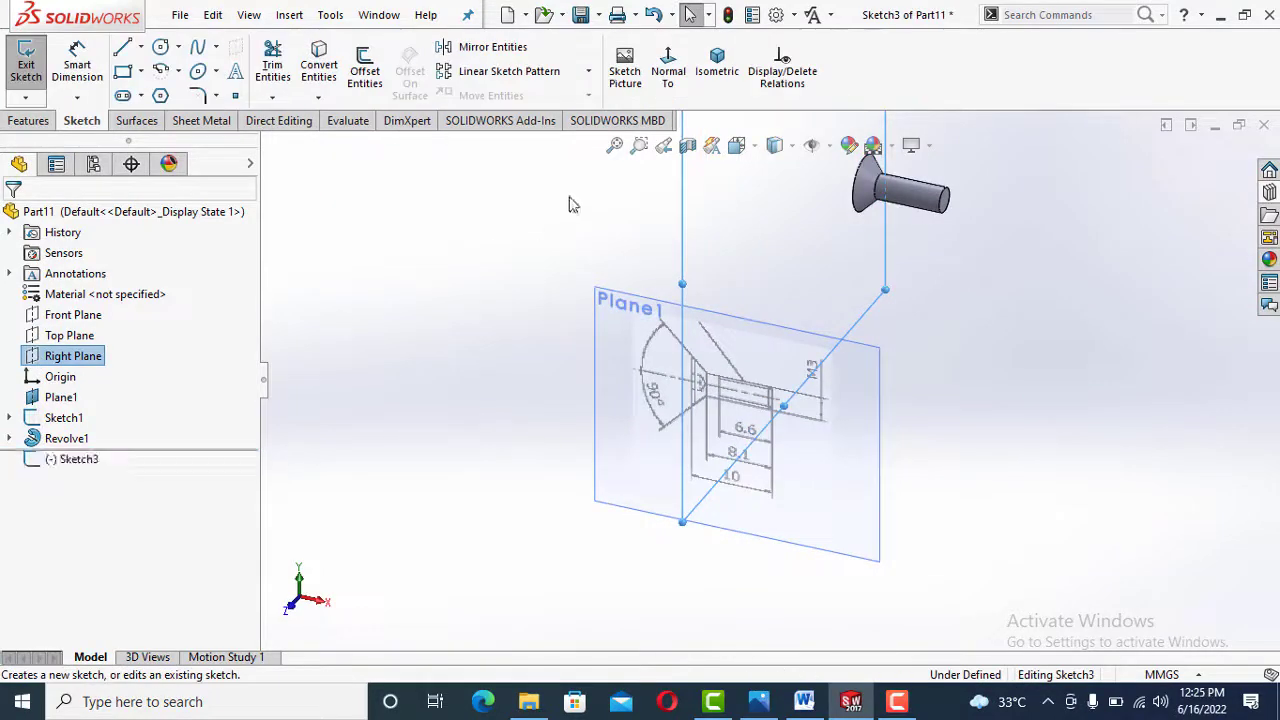
pyautogui.click(670, 78)
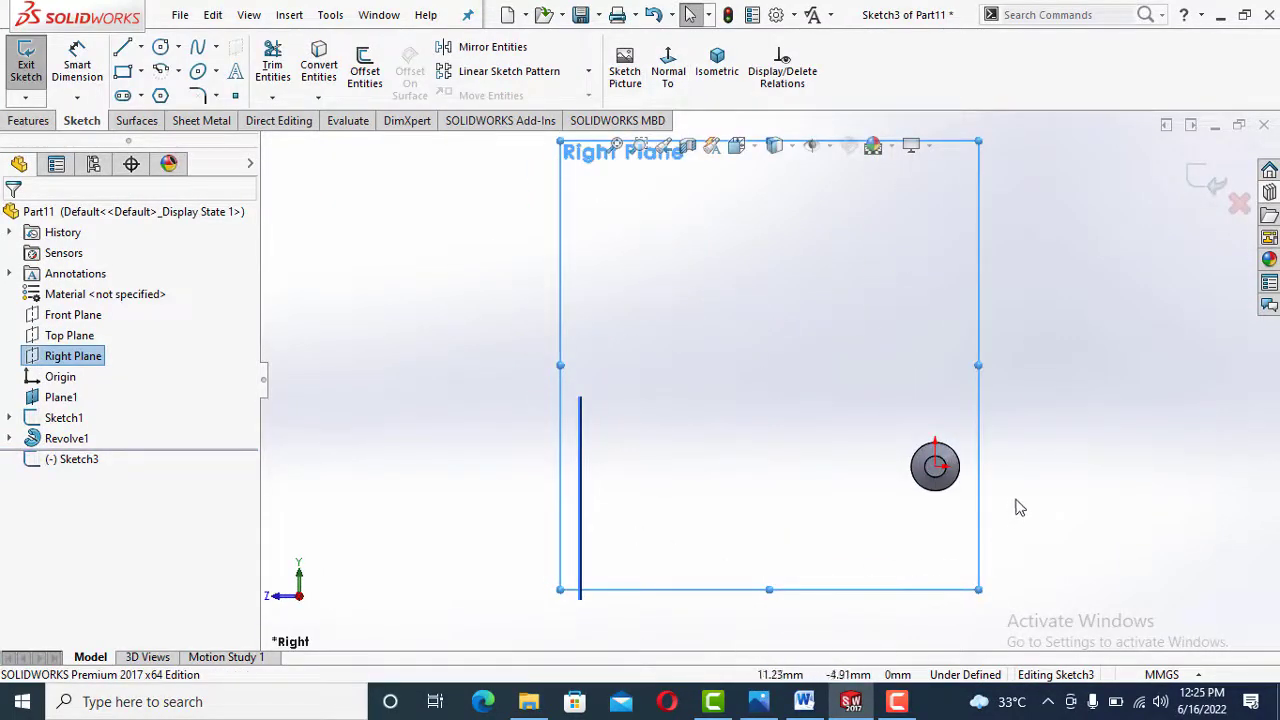
pyautogui.scroll(-10, 966, 469)
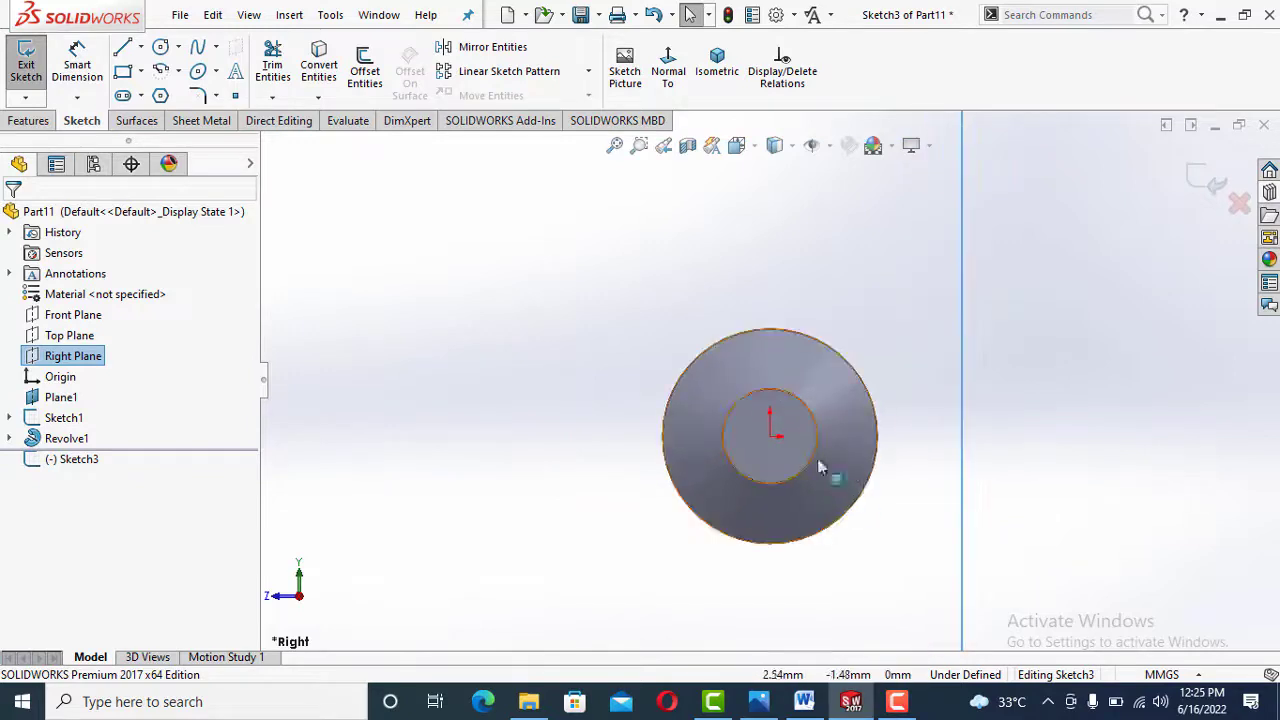
pyautogui.click(668, 75)
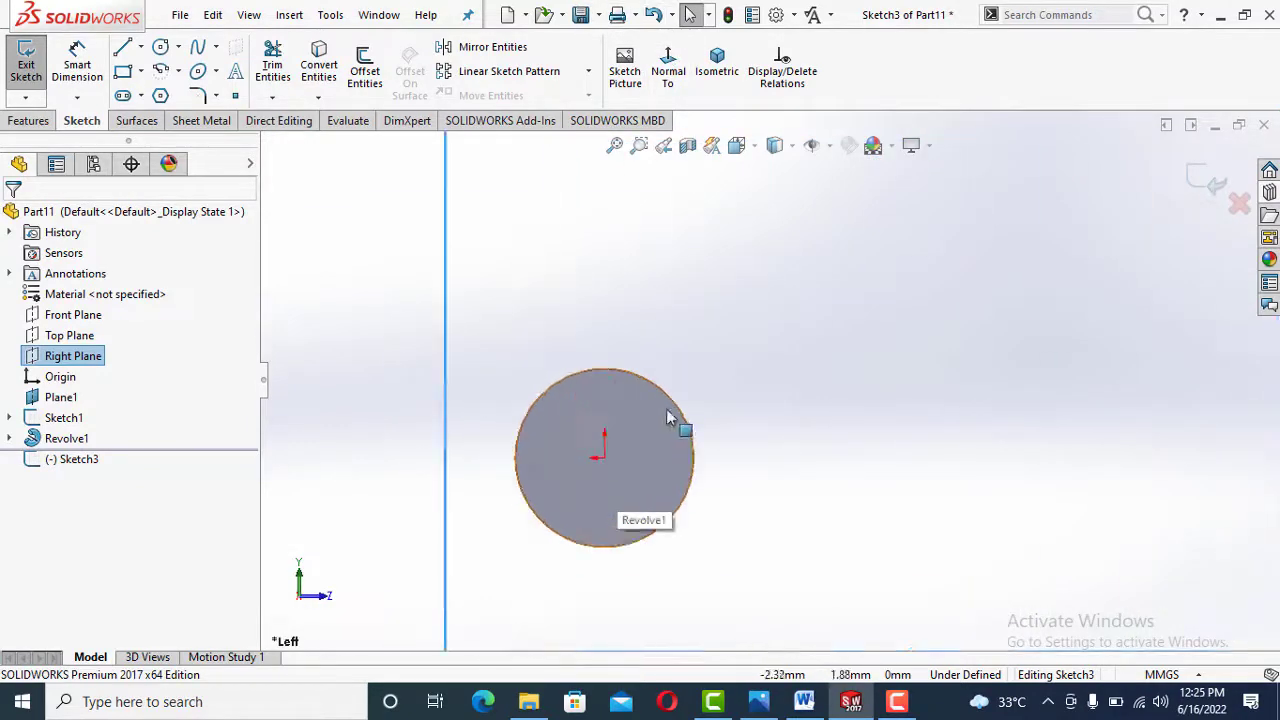
pyautogui.scroll(-2, 666, 408)
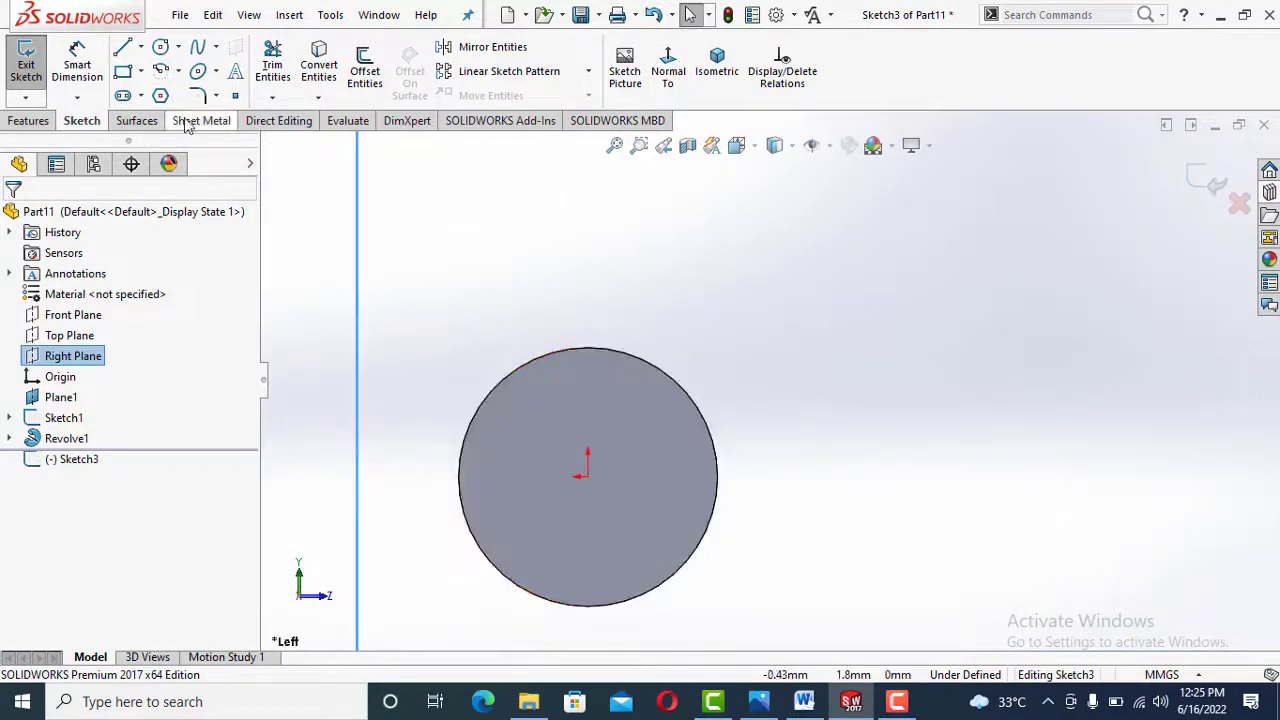
pyautogui.click(161, 96)
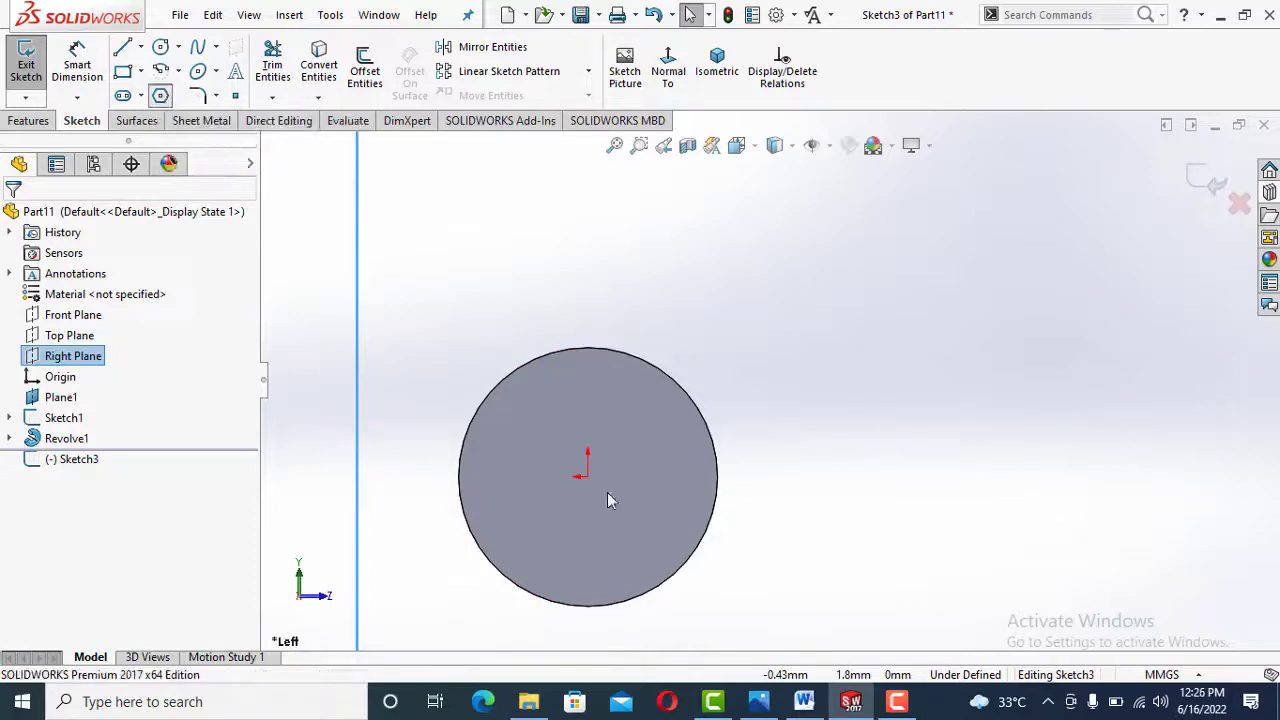
pyautogui.click(587, 476)
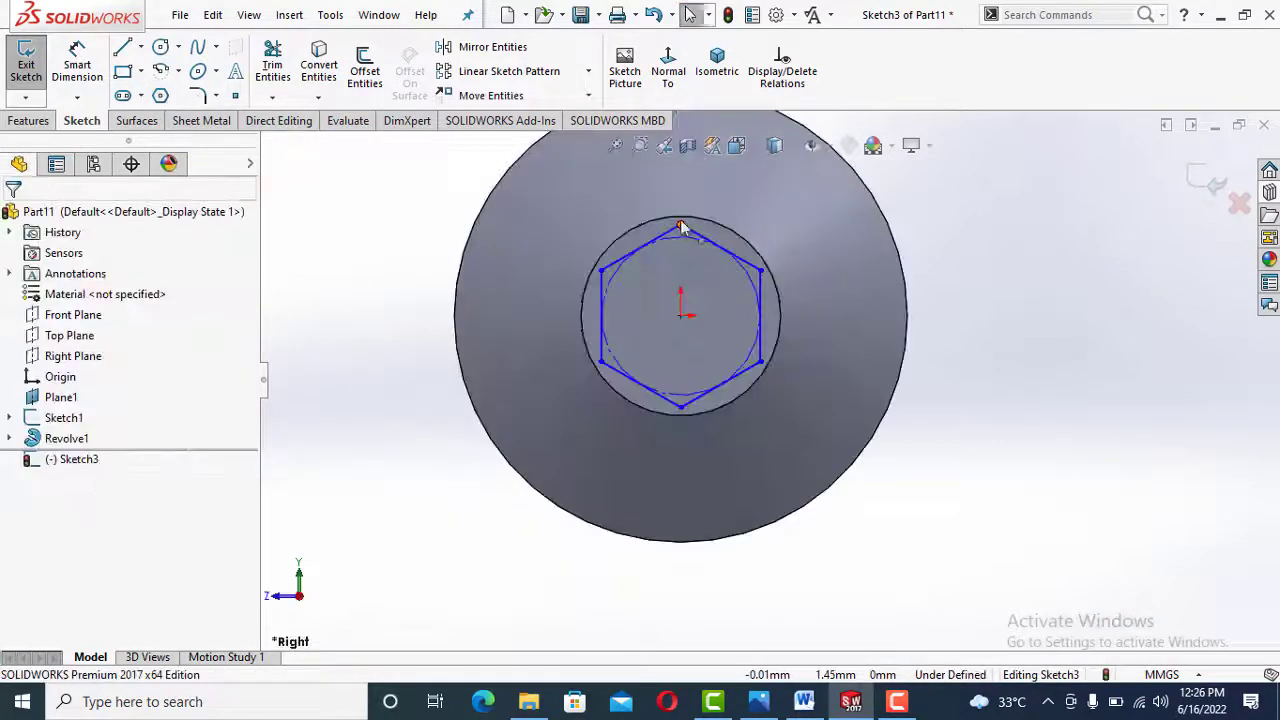
# Add a horizontal relation between the hexagon's top vertex and the origin
pyautogui.click(681, 226)
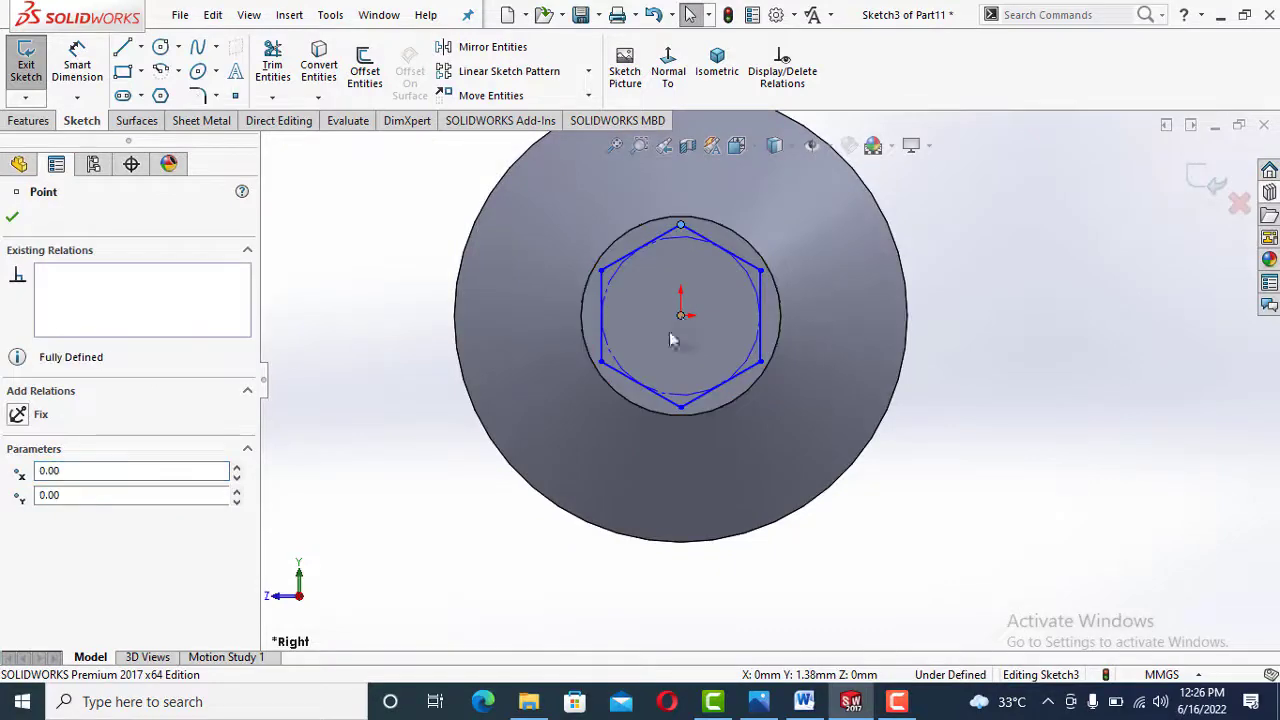
pyautogui.keyDown('ctrl'); pyautogui.click(680, 315); pyautogui.keyUp('ctrl')
pyautogui.click(17, 520)
pyautogui.click(13, 219)
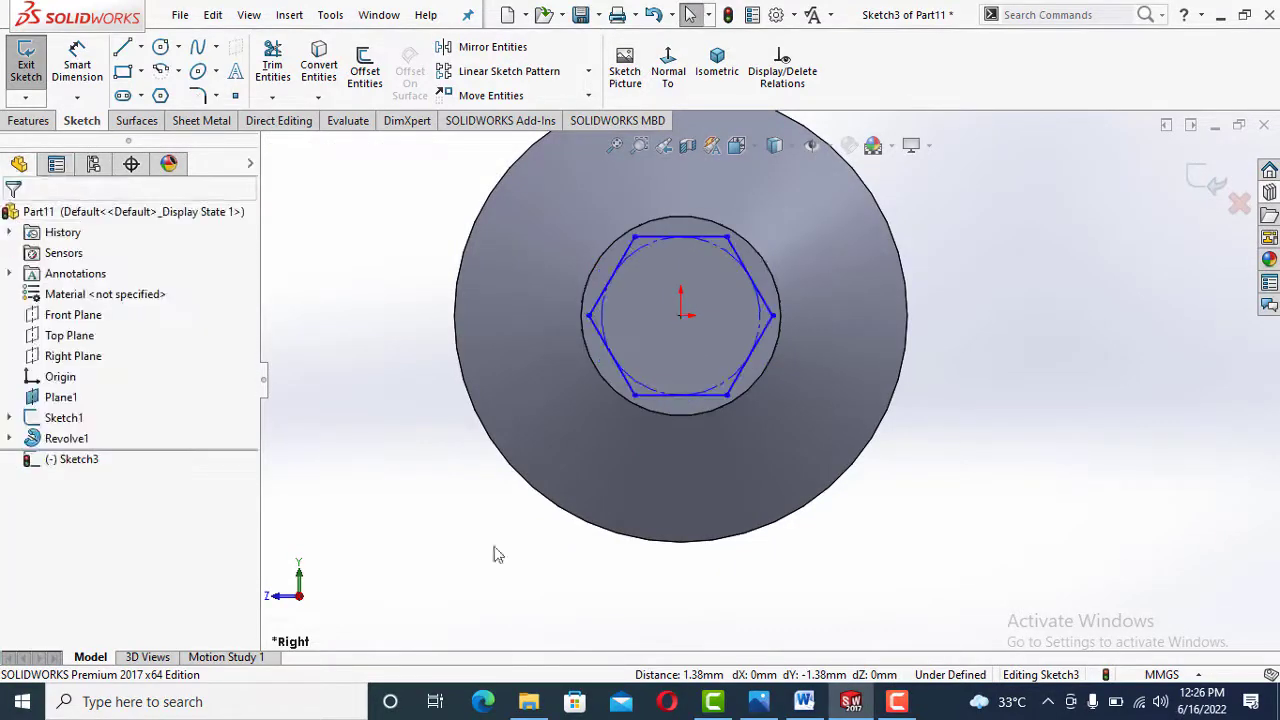
# Add a dimension between the hexagon's upper and lower flats, placed beside the screw head
pyautogui.click(278, 600)
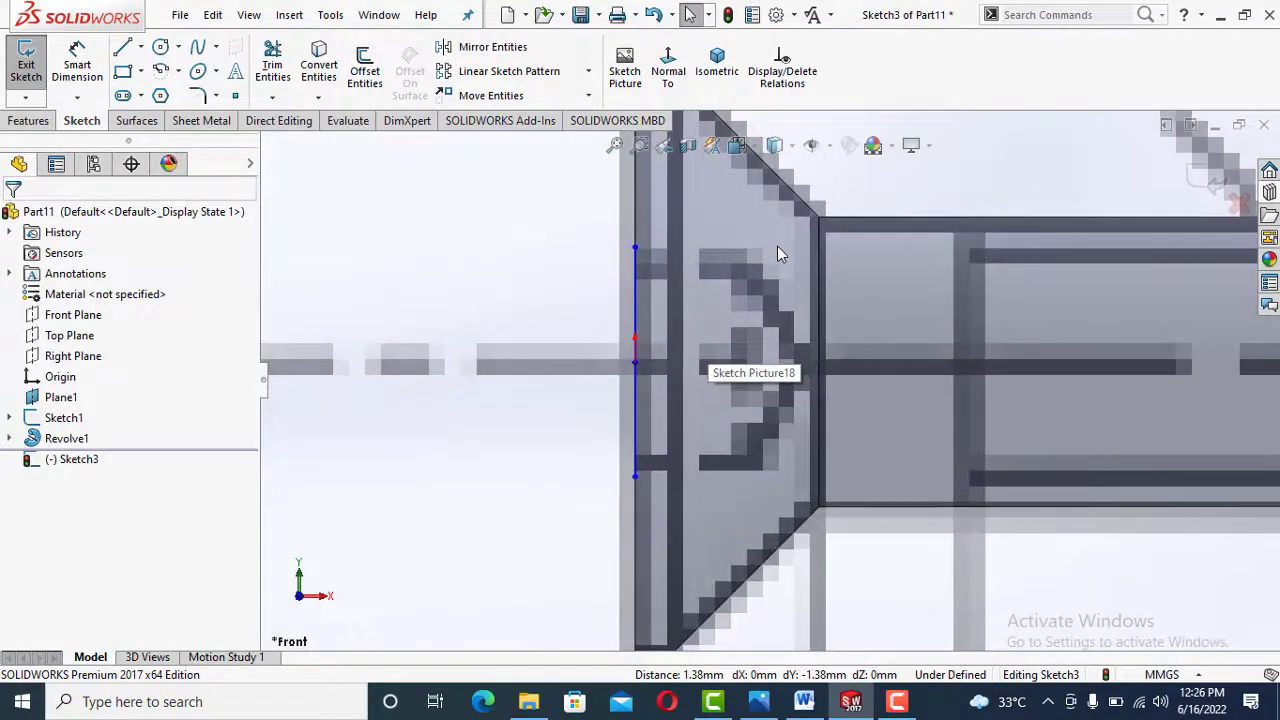
pyautogui.scroll(2, 765, 390)
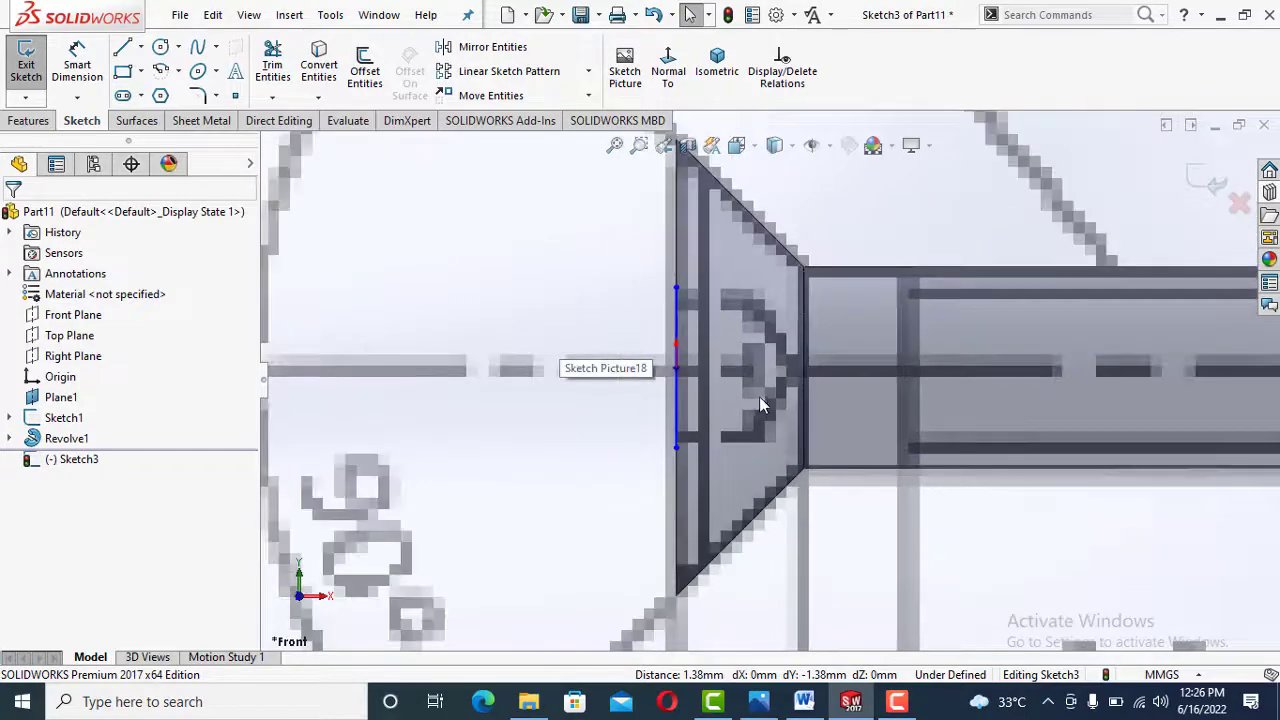
pyautogui.moveTo(759, 396); pyautogui.dragTo(830, 386, button='middle')
pyautogui.click(57, 52)
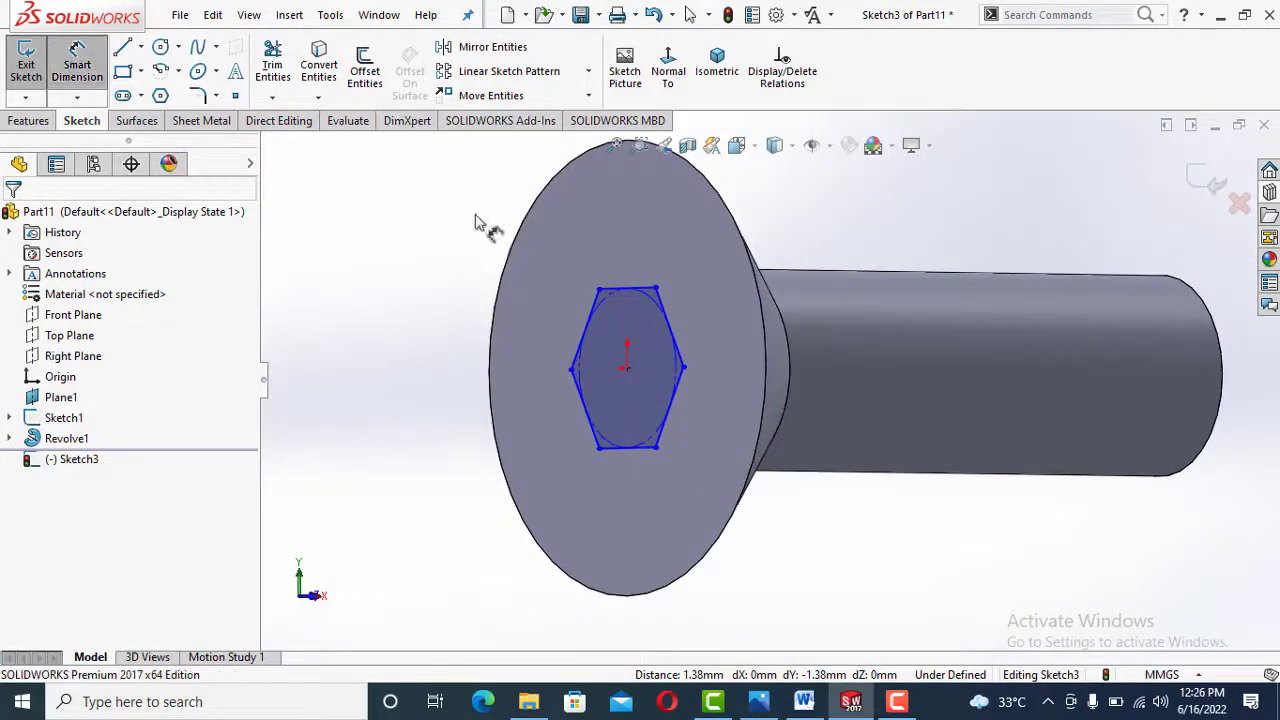
pyautogui.click(627, 292)
pyautogui.click(631, 451)
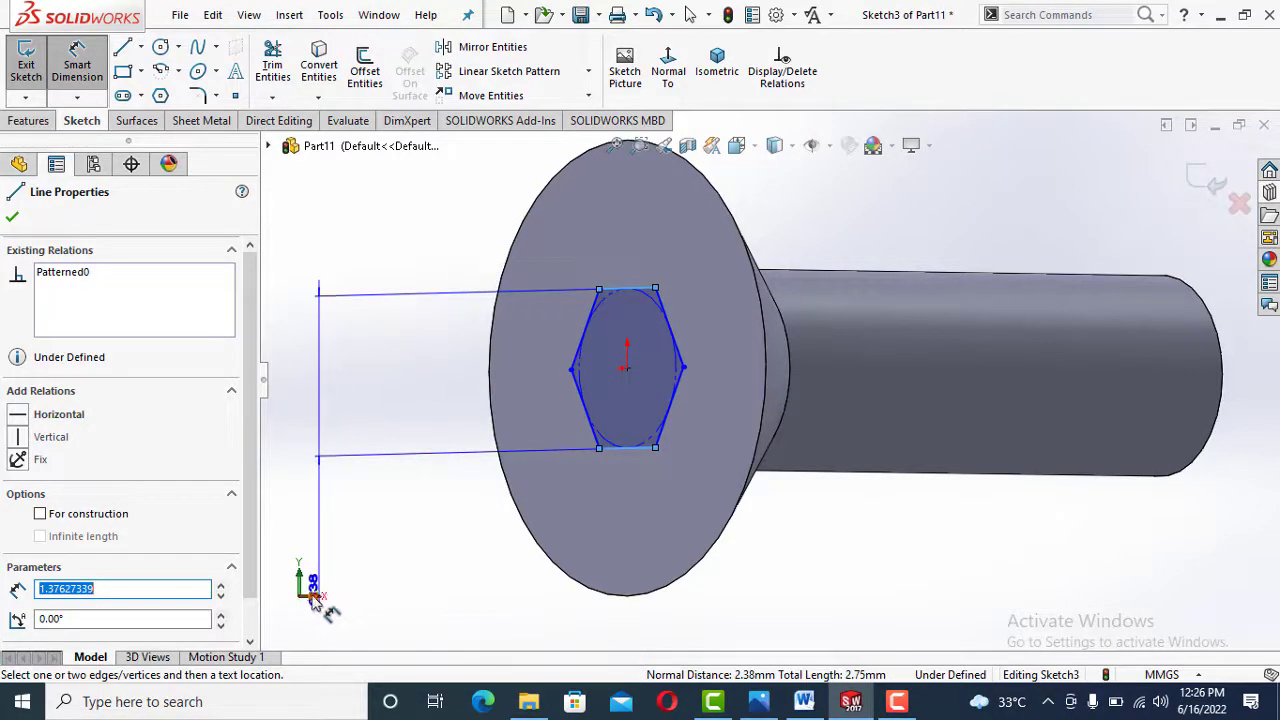
pyautogui.click(310, 599)
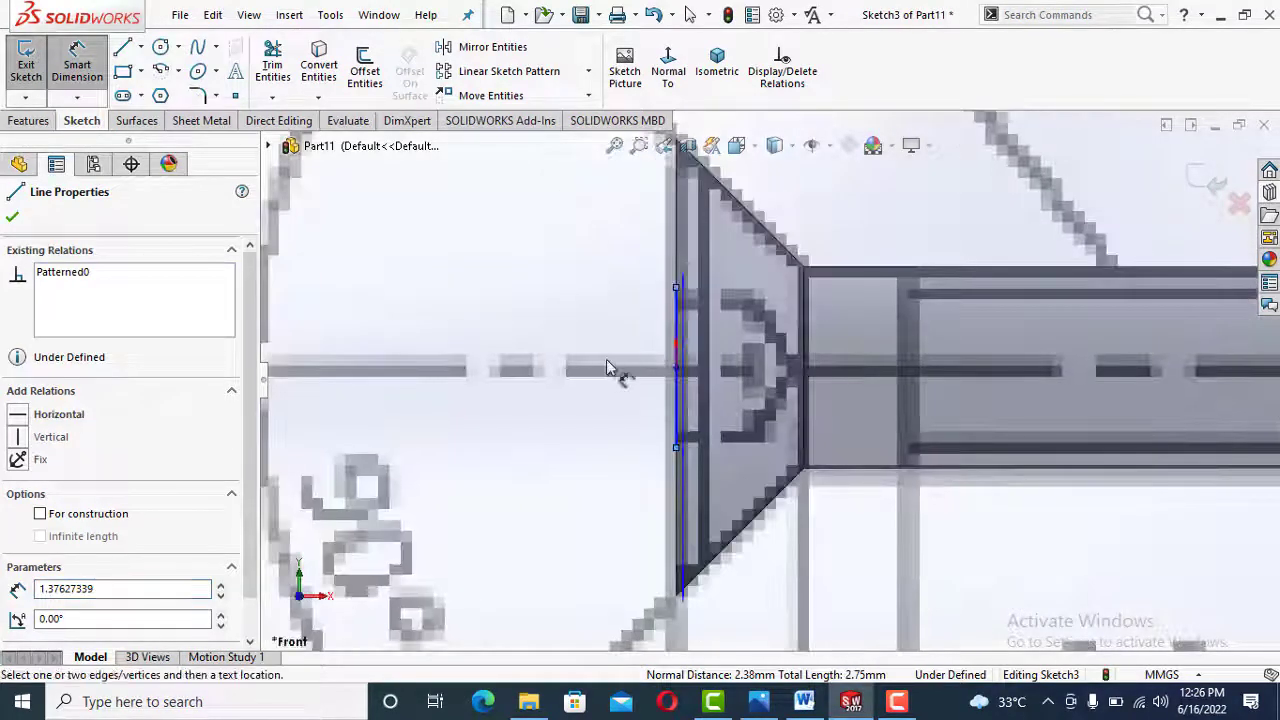
pyautogui.moveTo(537, 494); pyautogui.dragTo(545, 462, button='middle')
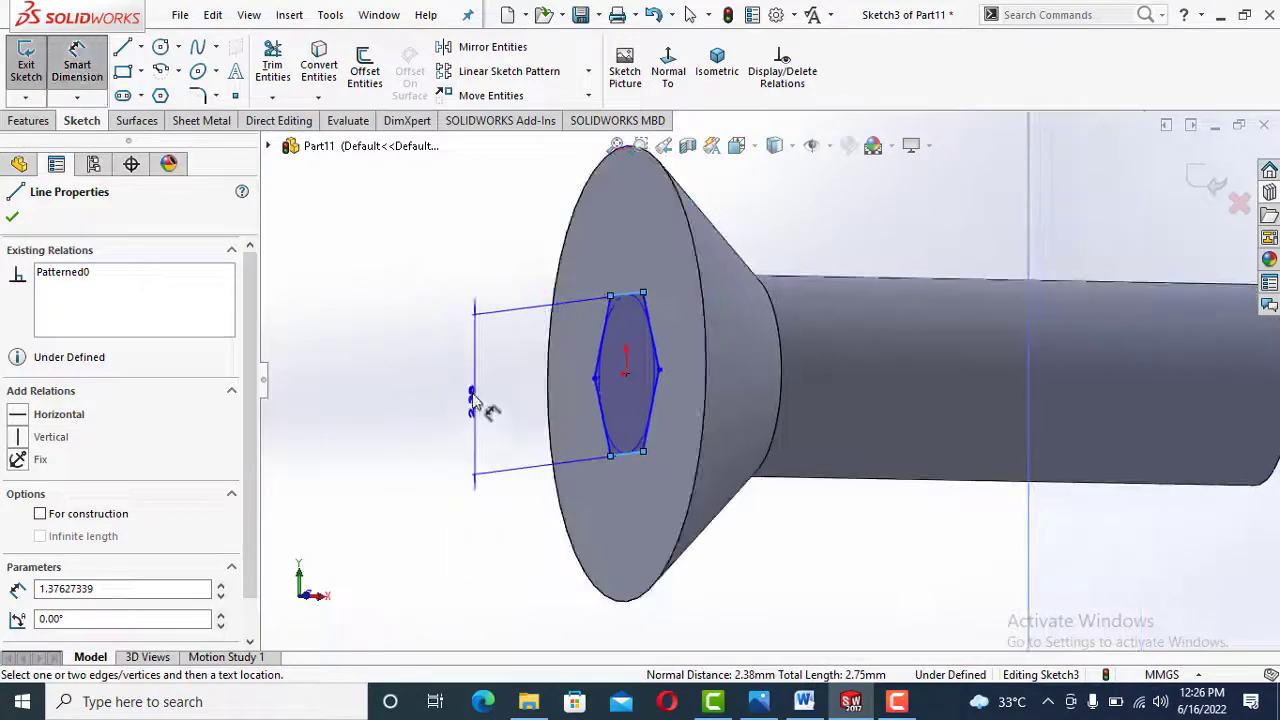
pyautogui.moveTo(482, 410); pyautogui.dragTo(550, 412, button='middle')
pyautogui.click(488, 420)
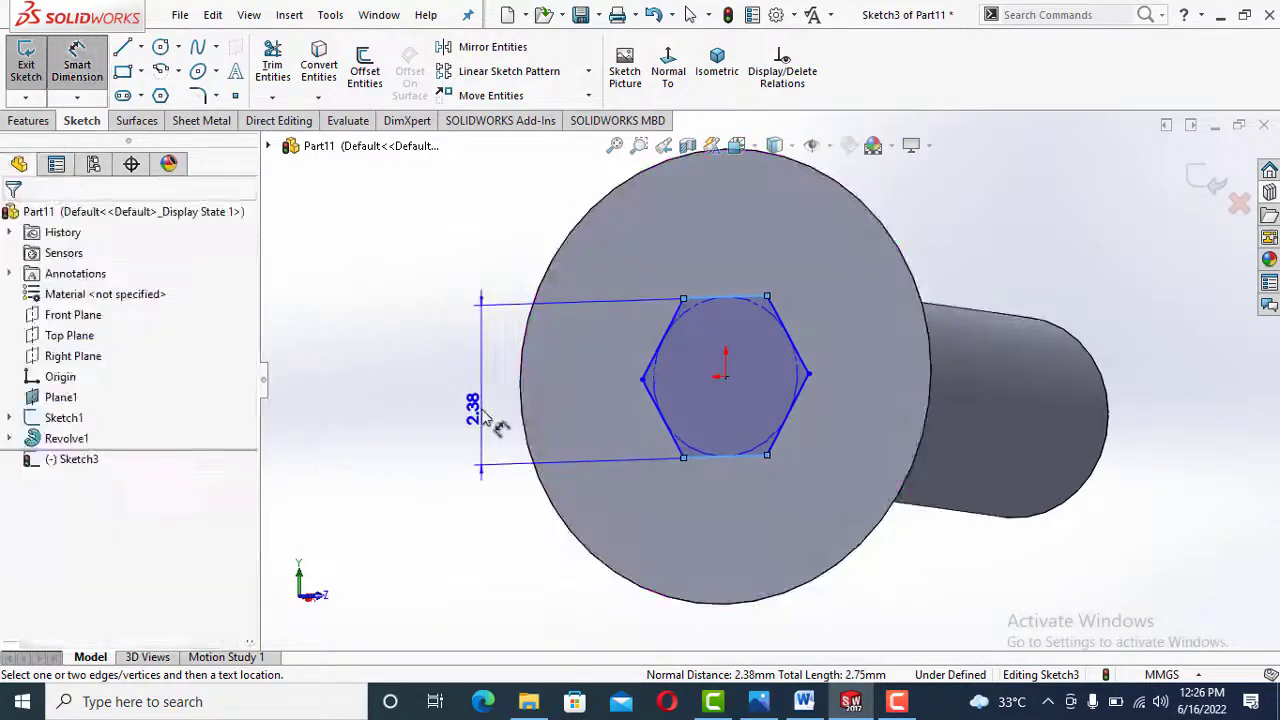
# Set the hexagon's across-flats distance to 2.25 mm and close the sketch
pyautogui.click(310, 603)
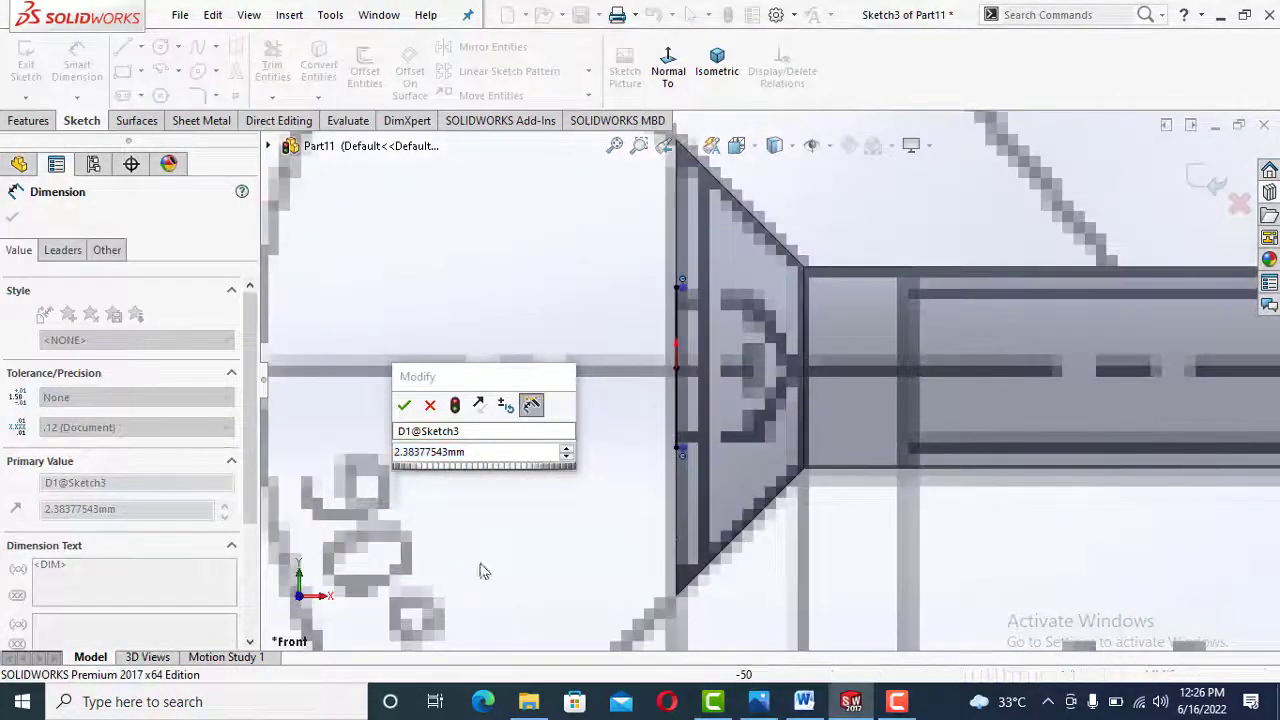
pyautogui.doubleClick(503, 455)
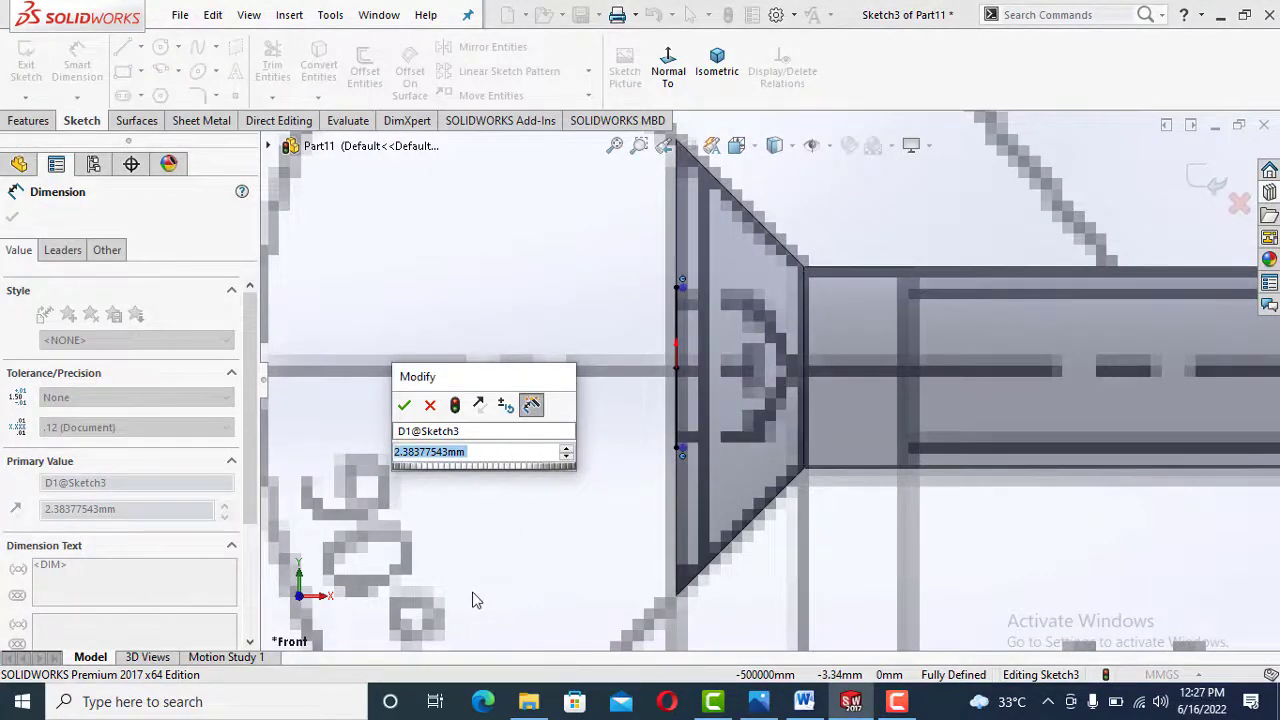
pyautogui.write('2.25')
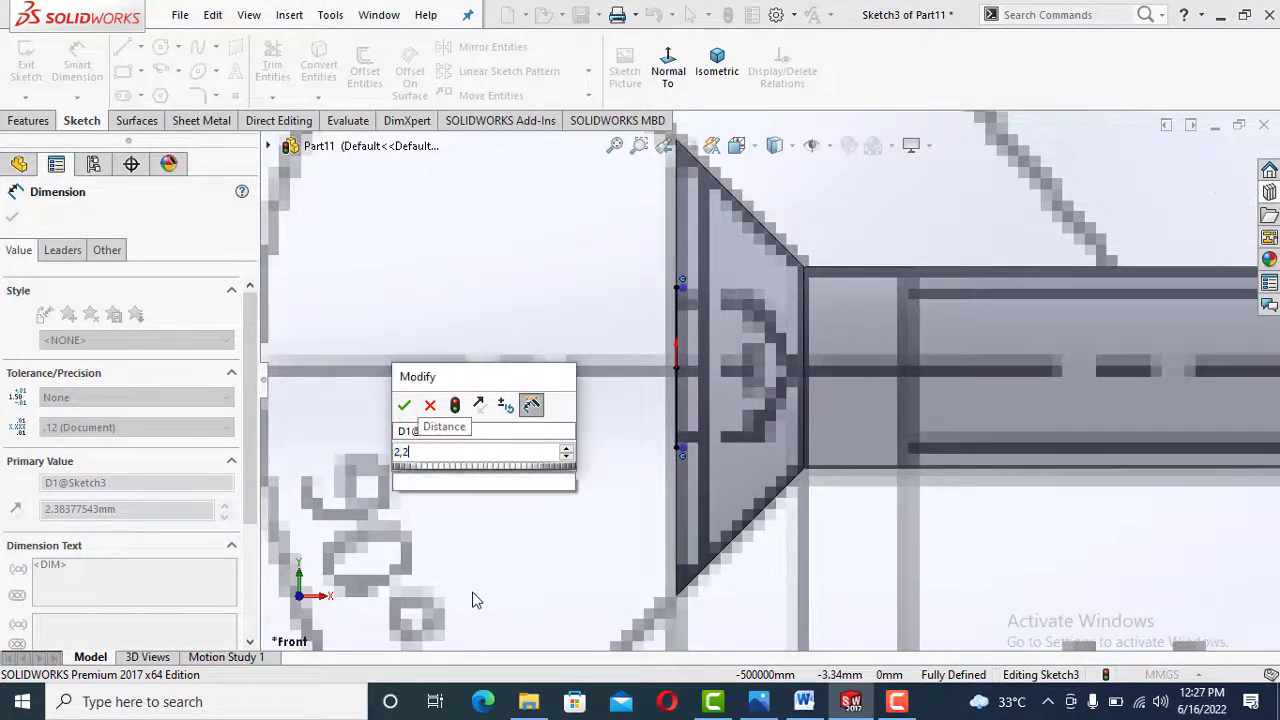
pyautogui.press('Return')
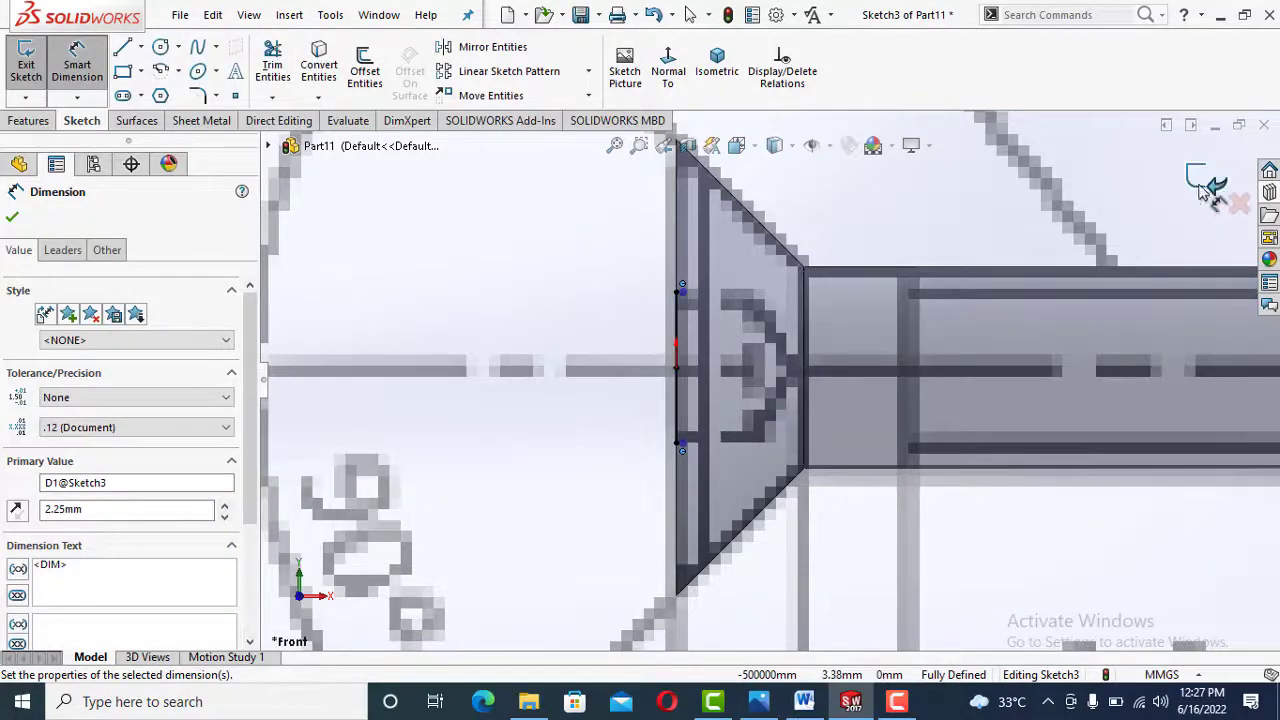
pyautogui.click(664, 80)
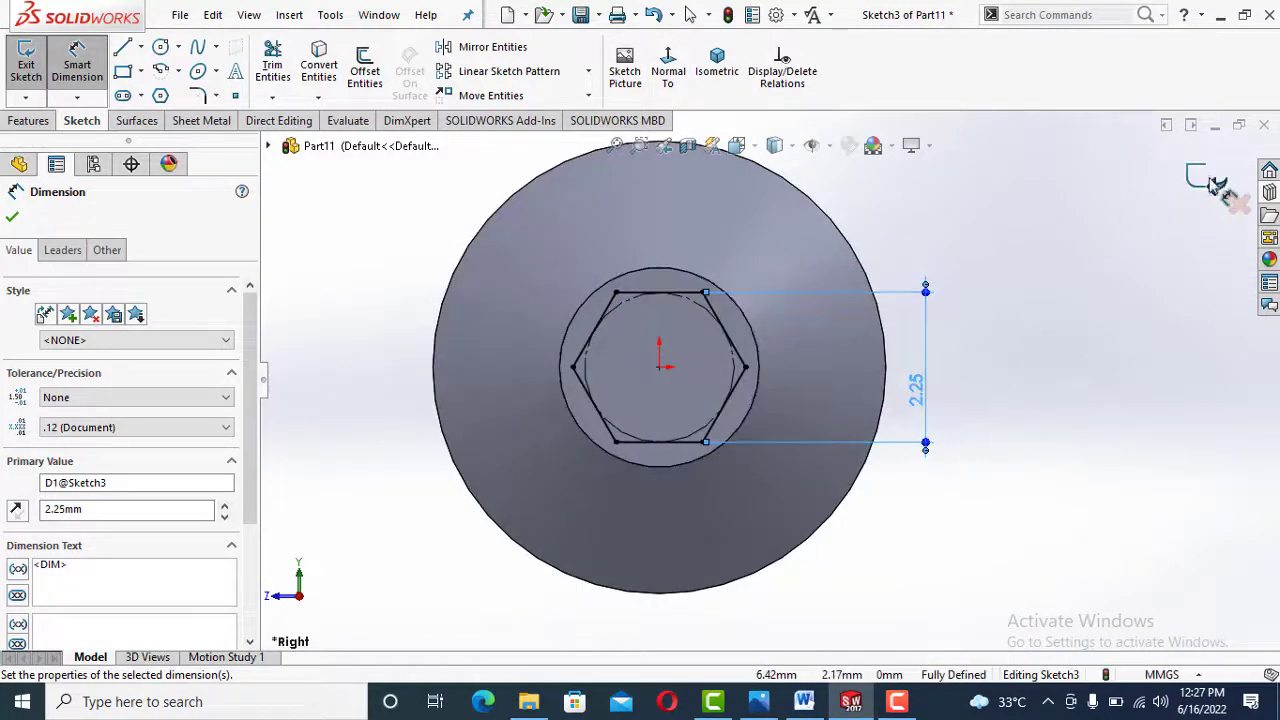
pyautogui.click(1214, 184)
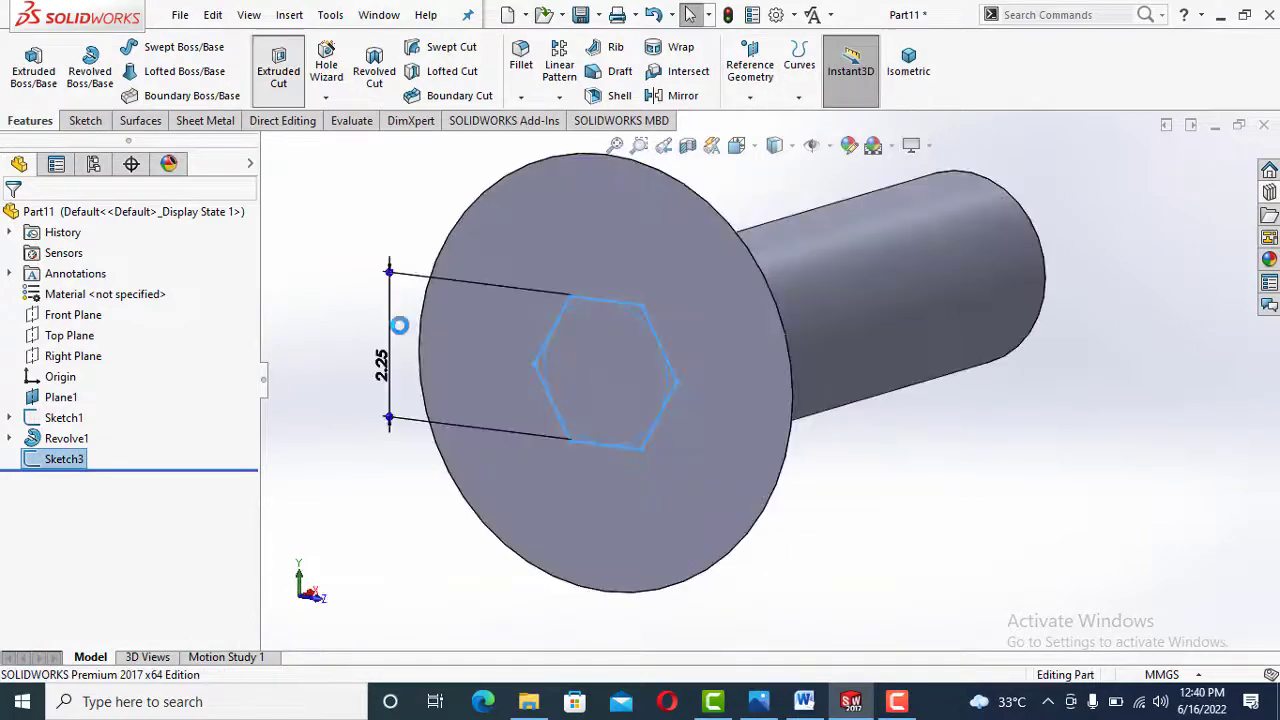
# Cut the hexagonal socket into the screw head with a blind Extruded Cut, increasing the default depth
pyautogui.click(278, 70)
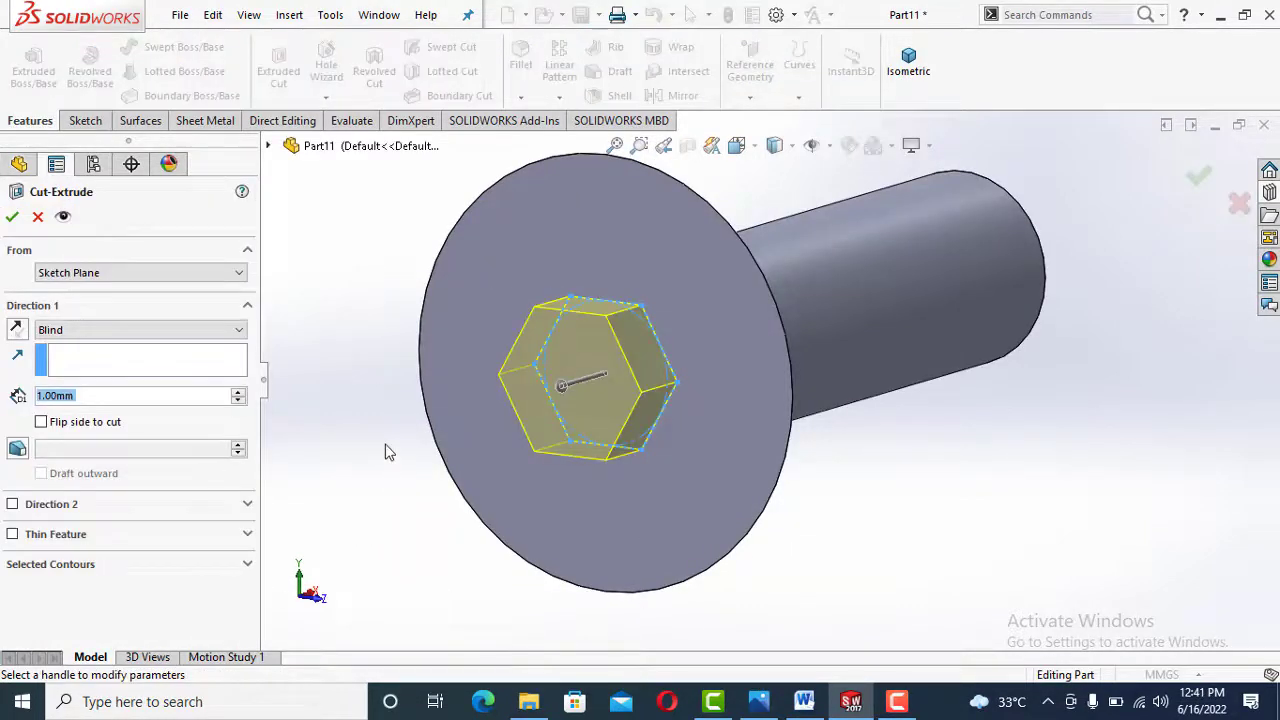
pyautogui.click(322, 602)
pyautogui.scroll(-2, 926, 383)
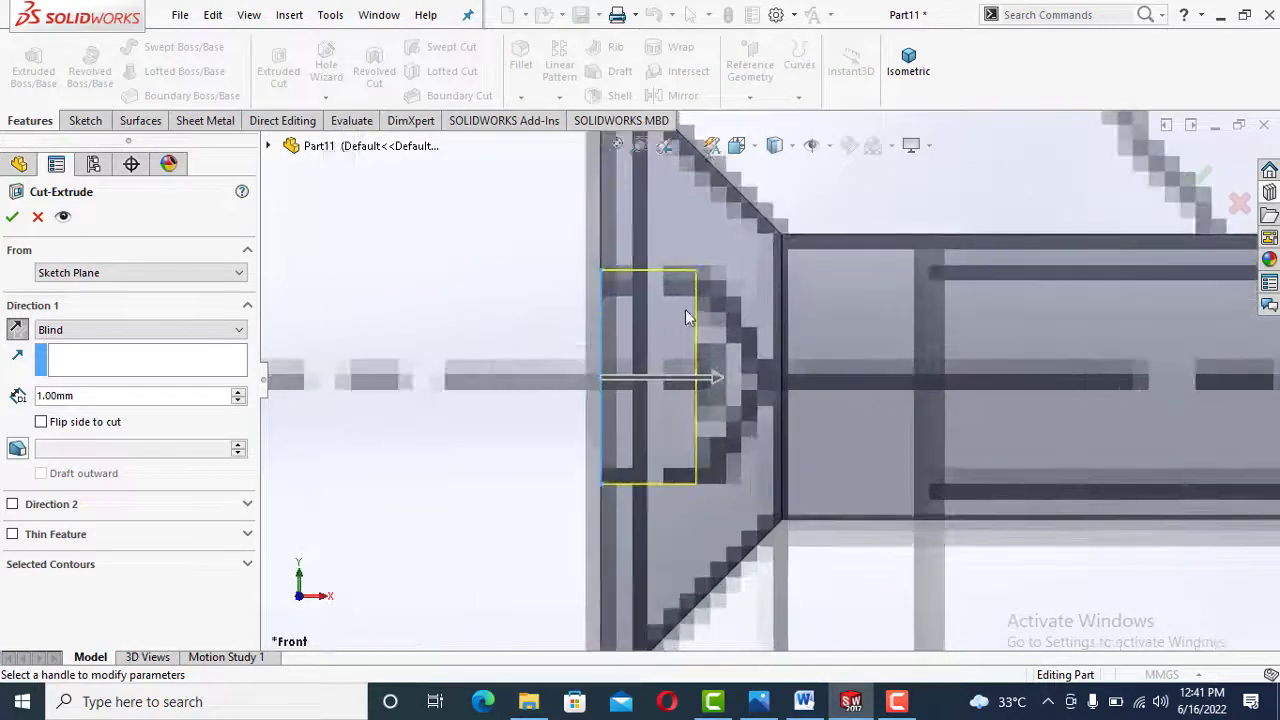
pyautogui.click(240, 393)
pyautogui.click(14, 216)
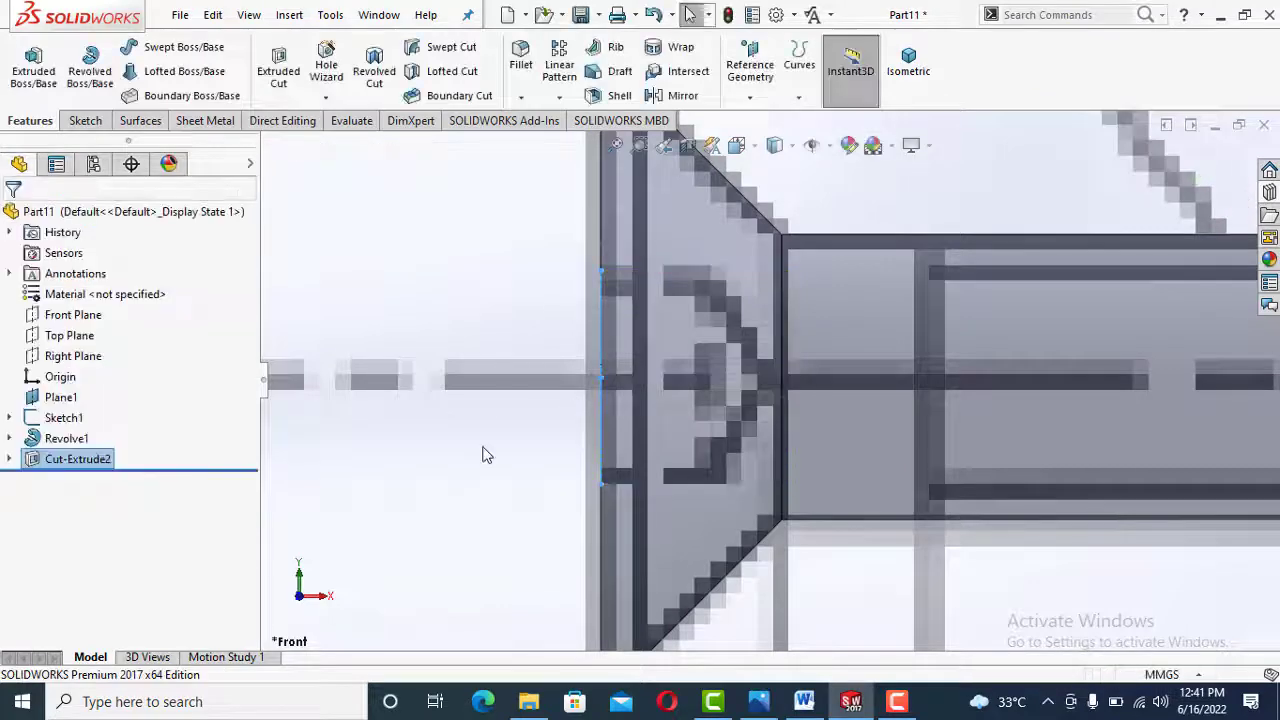
# Start an angle-distance chamfer for the hexagonal socket with a distance of 2.25/2 (1.125 mm) and an angle of 30 degrees
pyautogui.moveTo(486, 451); pyautogui.dragTo(568, 350, button='middle')
pyautogui.scroll(-2, 566, 352)
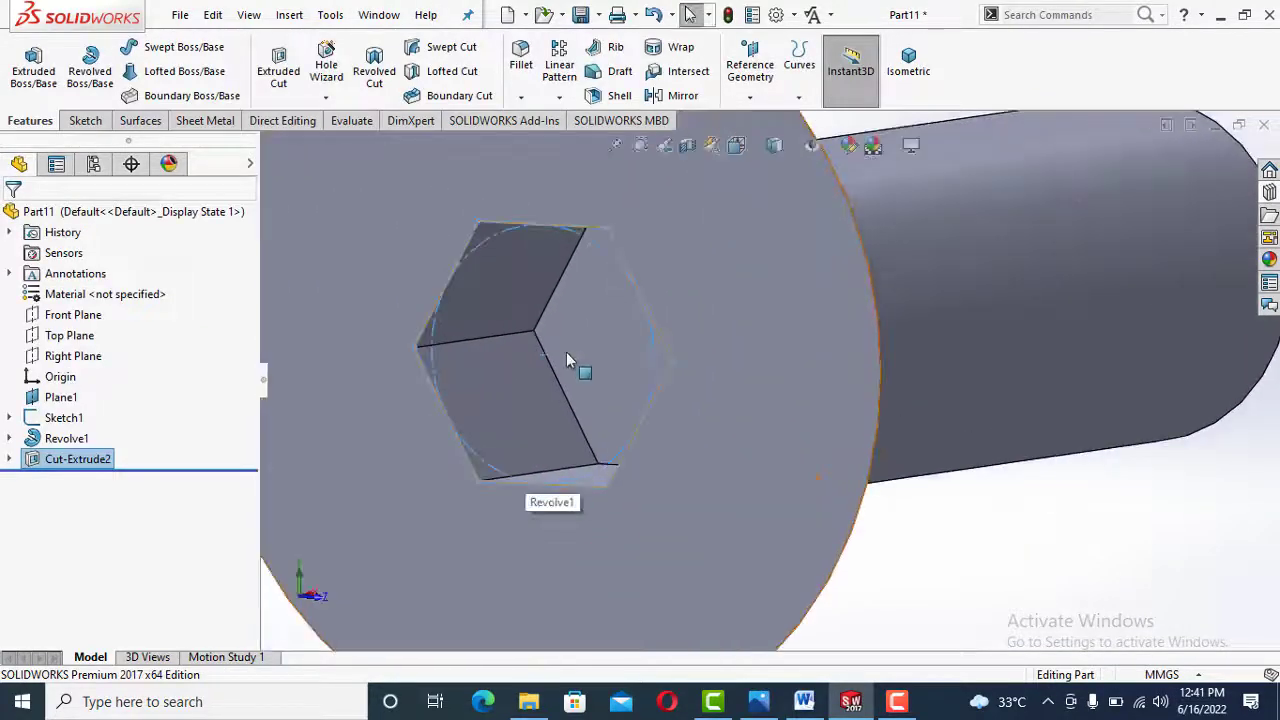
pyautogui.click(520, 96)
pyautogui.click(543, 137)
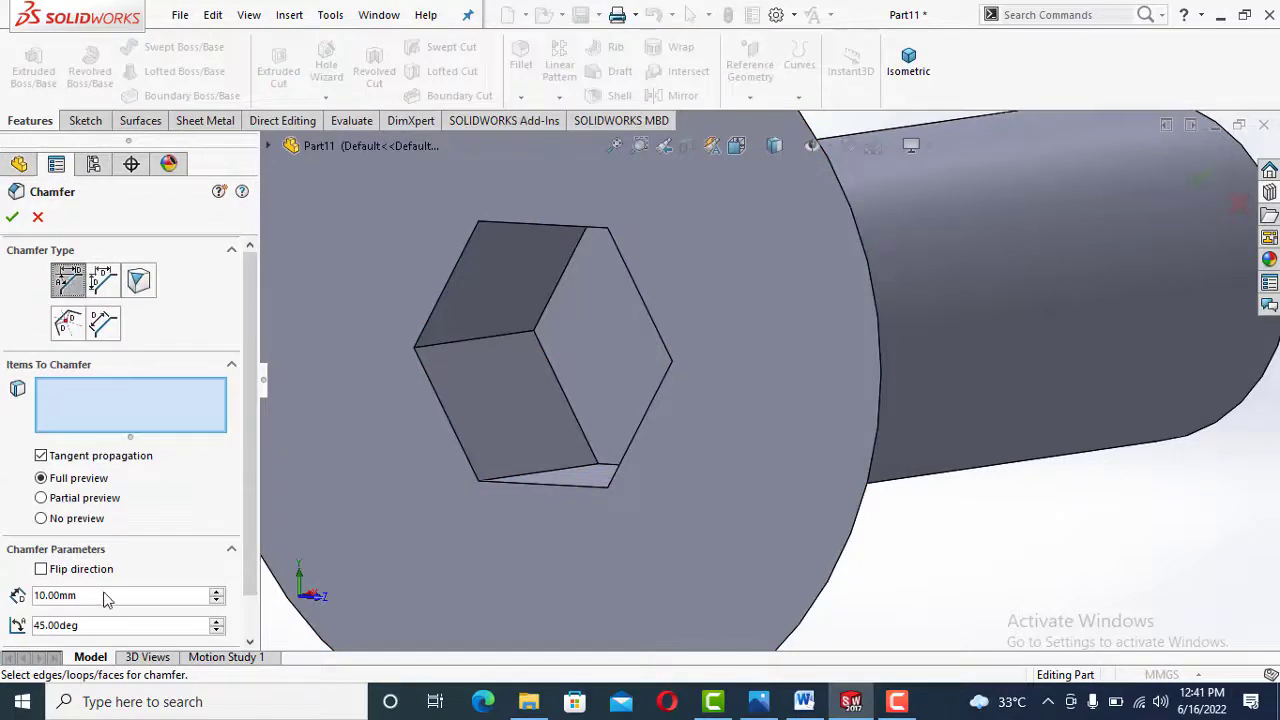
pyautogui.click(113, 597)
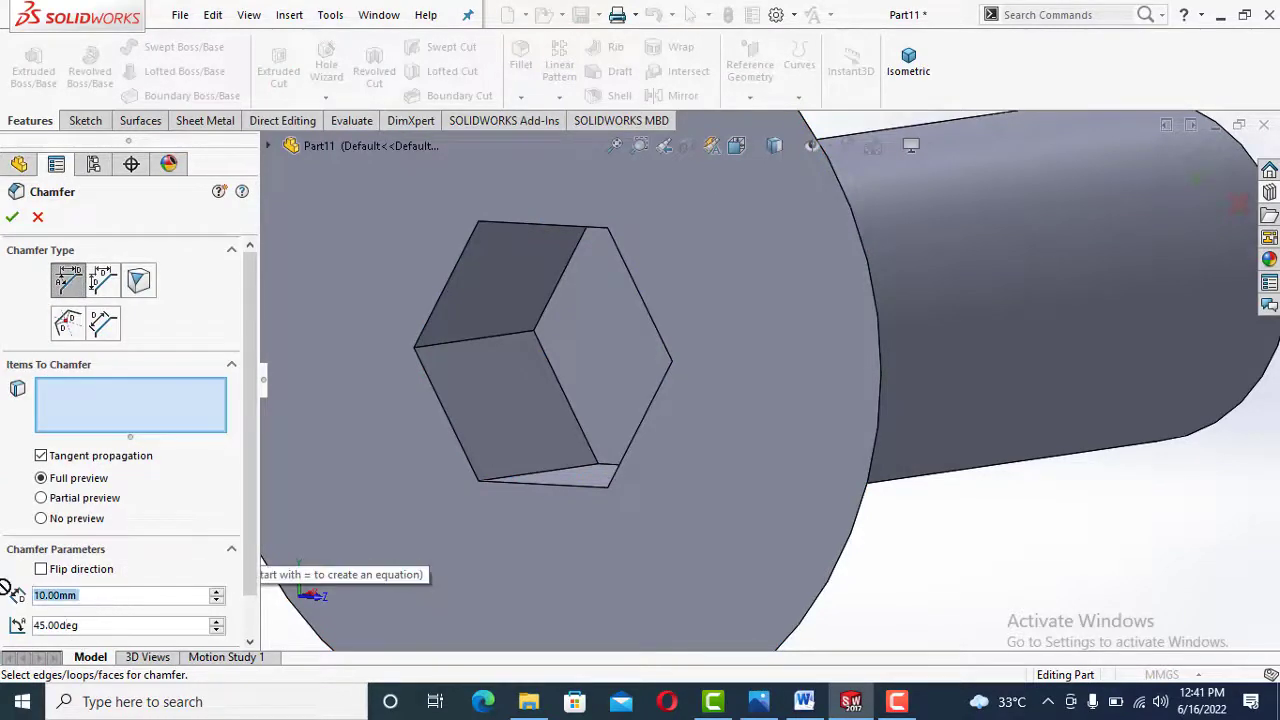
pyautogui.write('2.25/2')
pyautogui.press('Return')
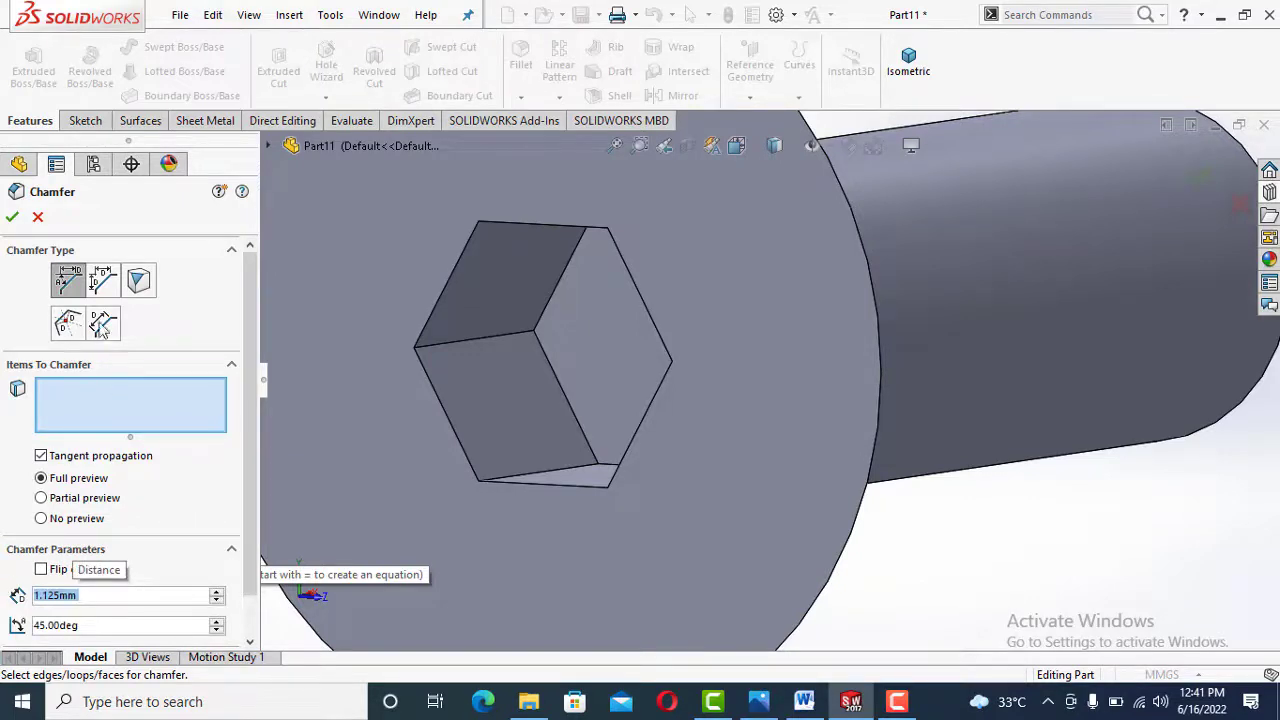
pyautogui.write('30')
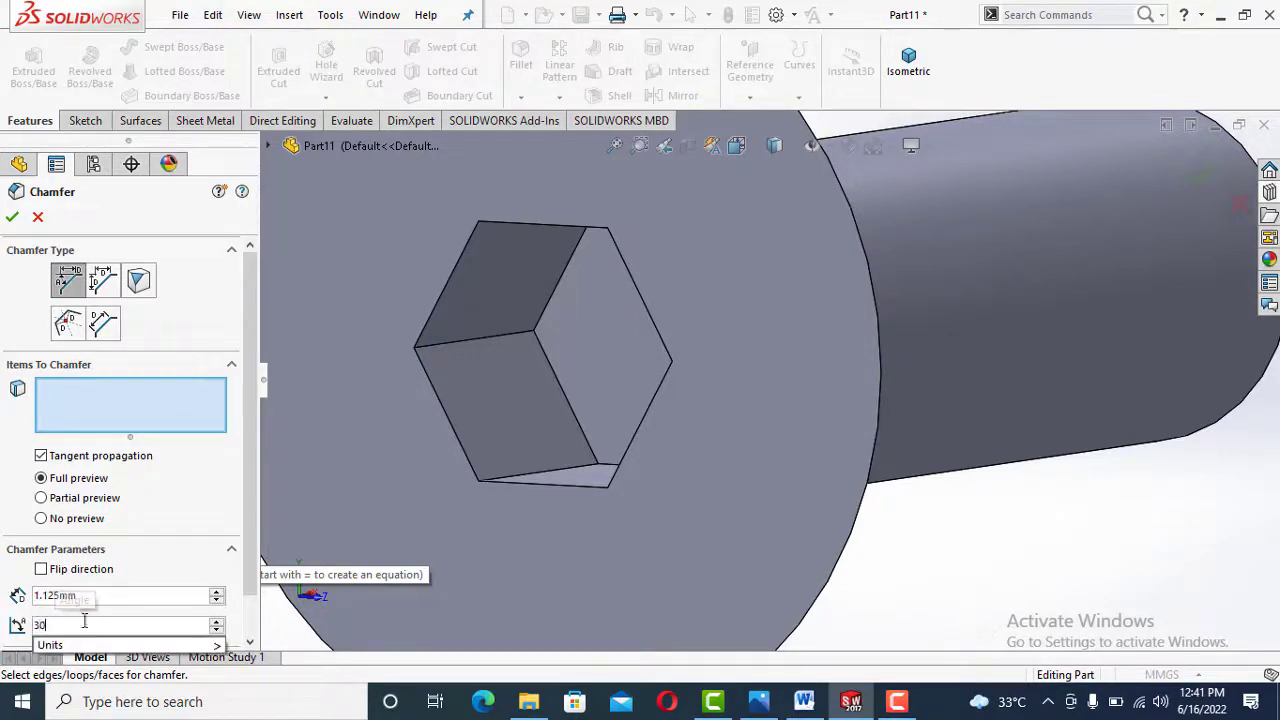
pyautogui.press('Return')
# Add the first three edges of the hexagonal socket's floor to the chamfer
pyautogui.click(314, 600)
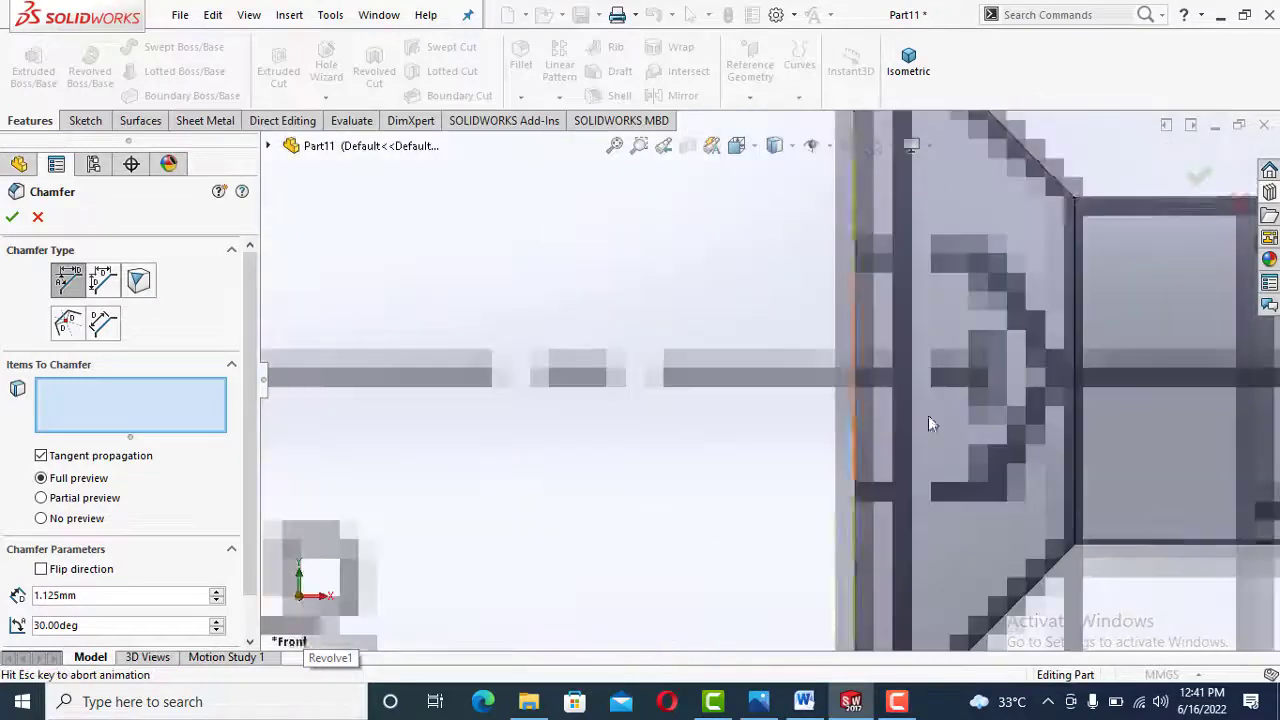
pyautogui.scroll(-3, 1063, 222)
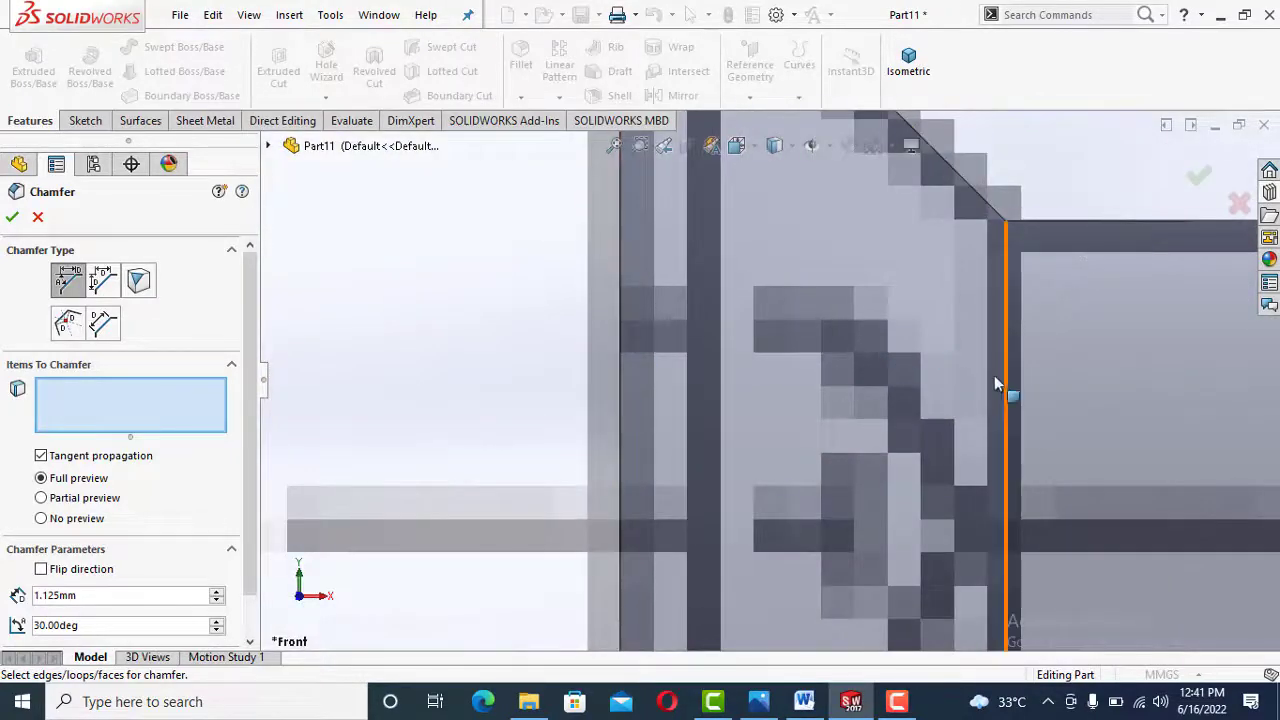
pyautogui.scroll(5, 994, 375)
pyautogui.moveTo(786, 455); pyautogui.dragTo(856, 470, button='middle')
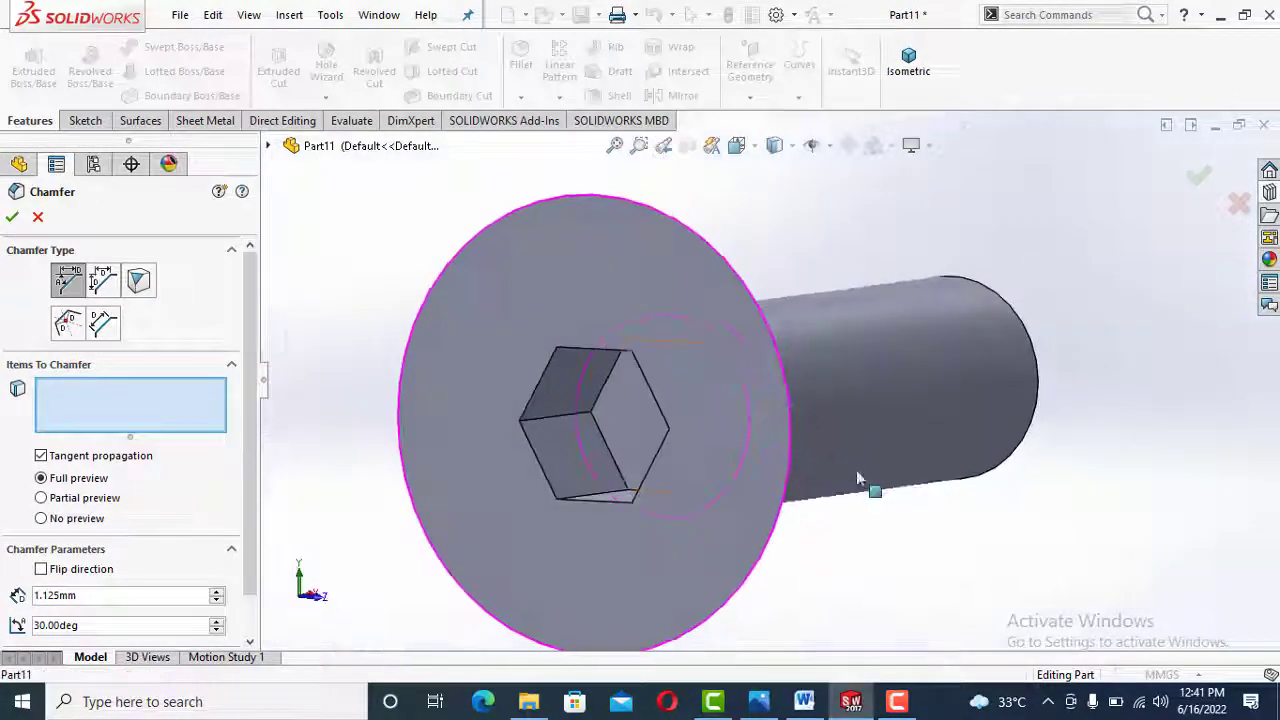
pyautogui.moveTo(640, 414); pyautogui.dragTo(657, 414, button='middle')
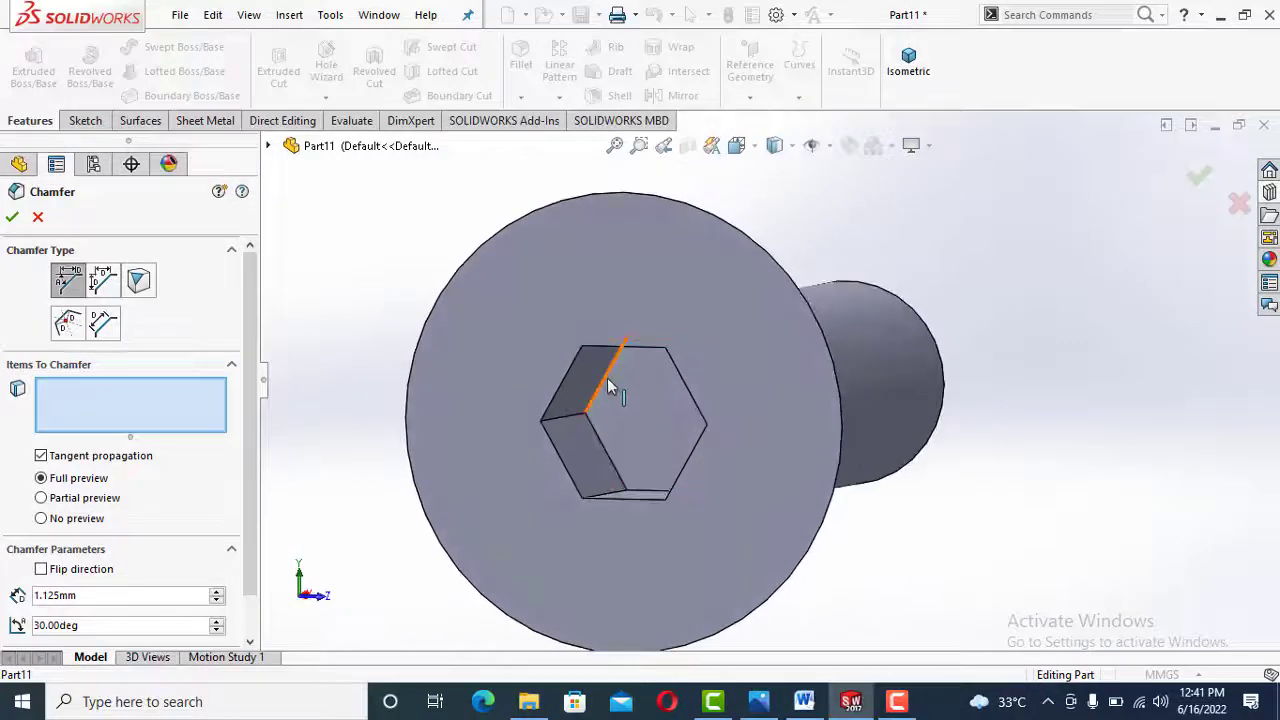
pyautogui.click(612, 388)
pyautogui.click(604, 458)
pyautogui.click(649, 498)
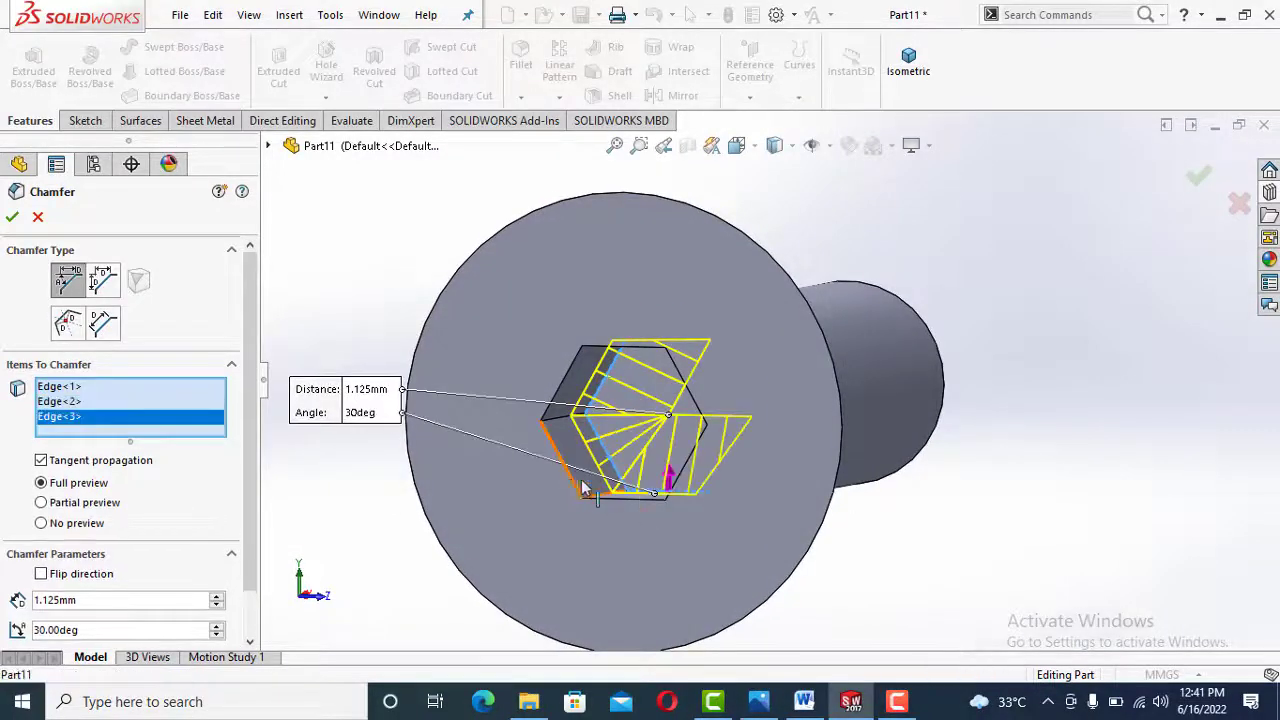
# Add the remaining three socket floor edges to the chamfer, removing the mistakenly picked face, and create the chamfer
pyautogui.moveTo(583, 487); pyautogui.dragTo(617, 470, button='middle')
pyautogui.click(594, 455)
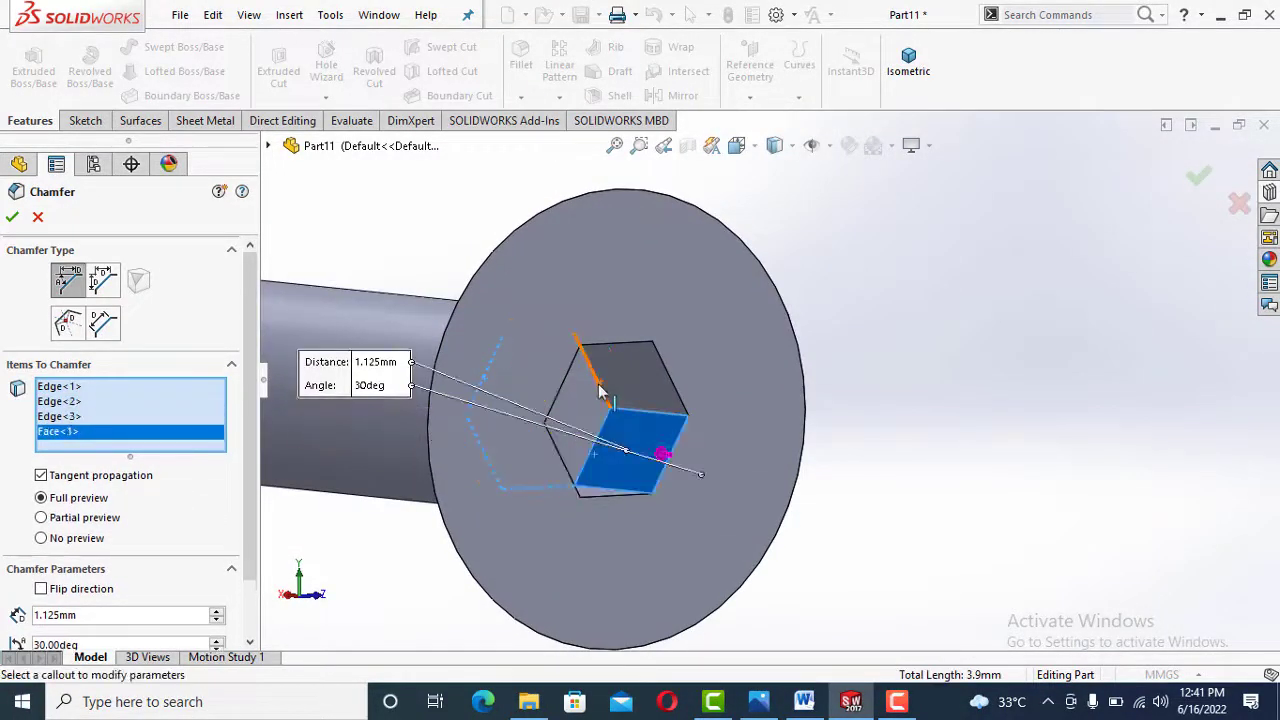
pyautogui.rightClick(187, 432)
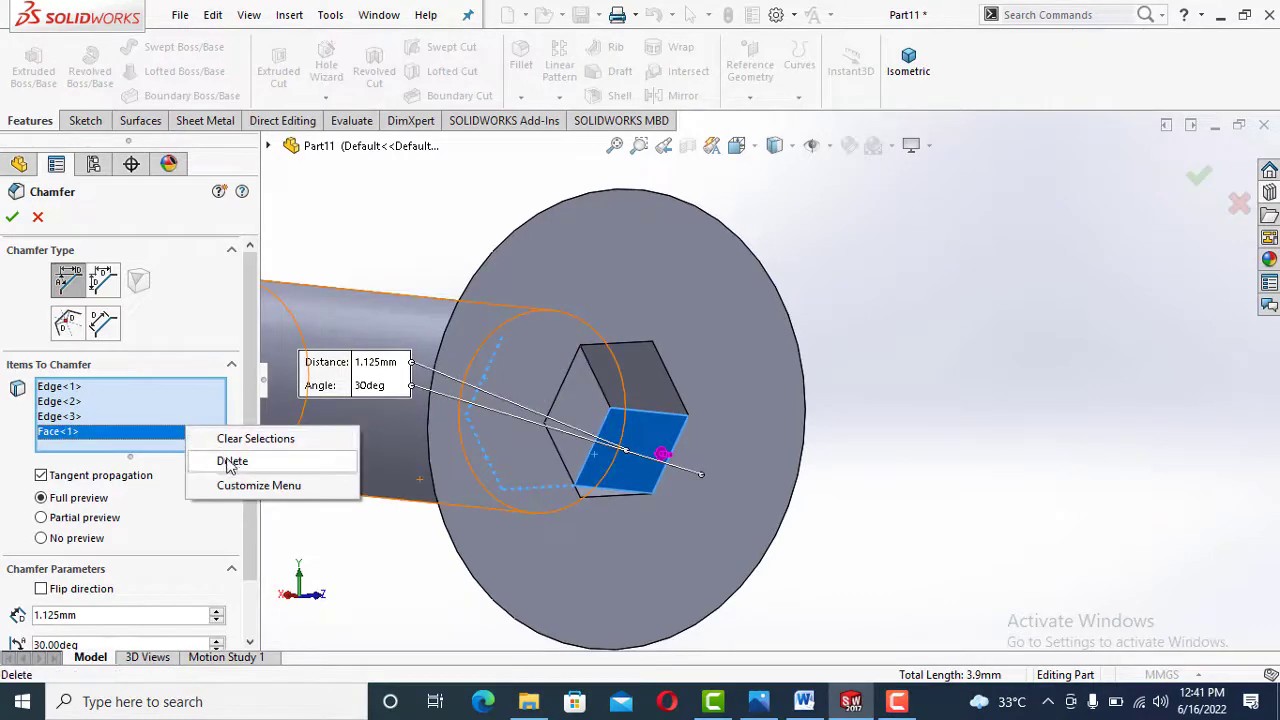
pyautogui.click(227, 457)
pyautogui.click(600, 440)
pyautogui.click(606, 390)
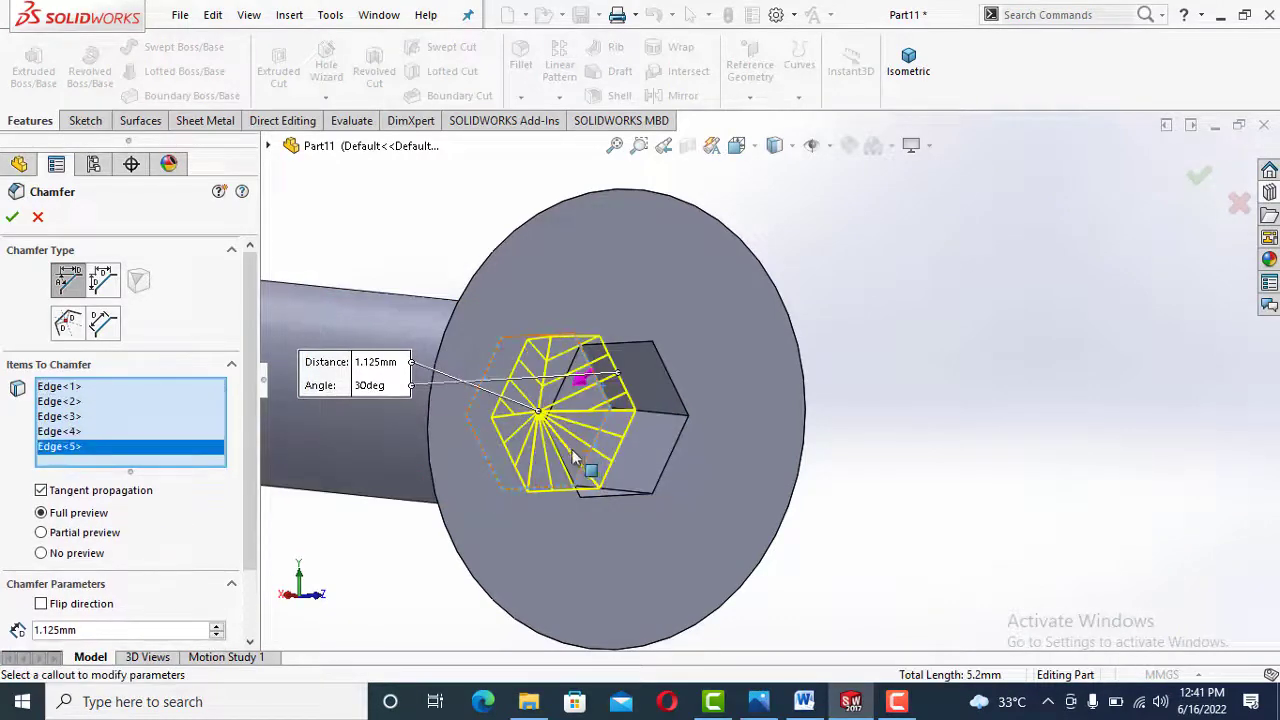
pyautogui.moveTo(572, 456); pyautogui.dragTo(494, 369, button='middle')
pyautogui.click(537, 349)
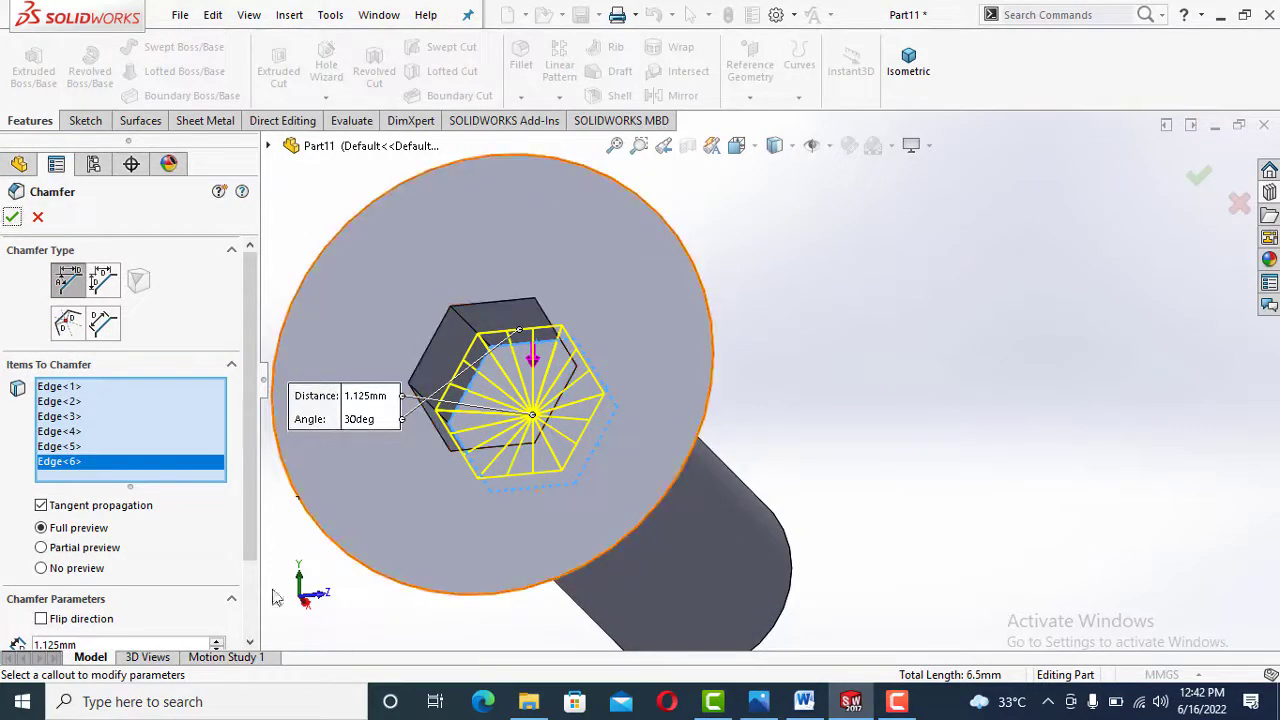
pyautogui.click(308, 605)
pyautogui.click(278, 602)
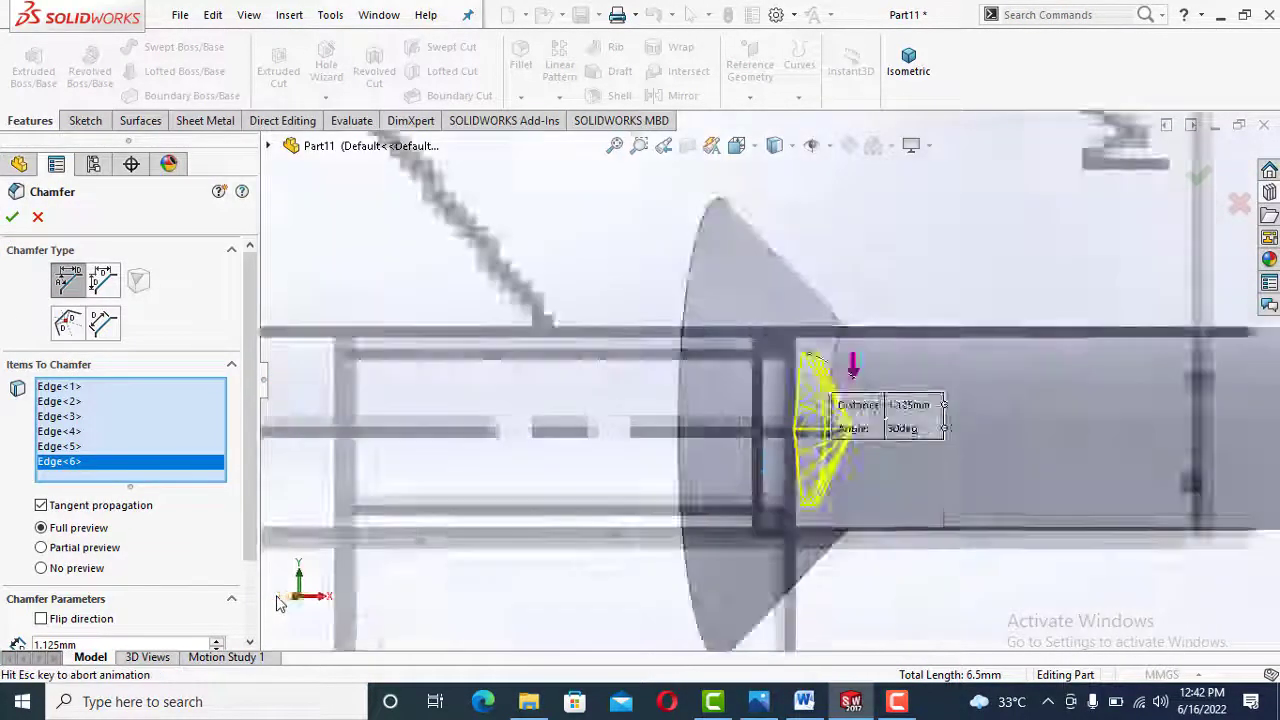
pyautogui.scroll(-5, 857, 414)
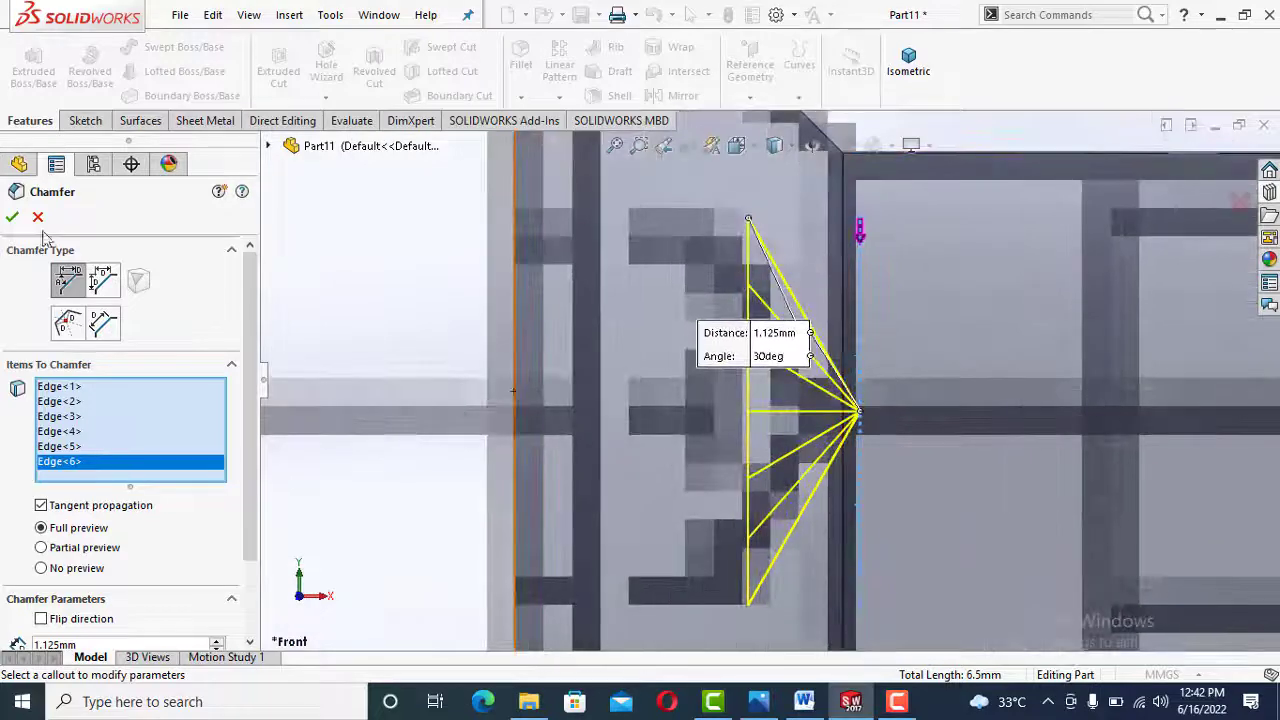
pyautogui.click(13, 219)
# Examine the screw from several sides along with the thread dimensions on the reference drawing
pyautogui.scroll(5, 716, 466)
pyautogui.moveTo(716, 466); pyautogui.dragTo(831, 520, button='middle')
pyautogui.scroll(5, 928, 466)
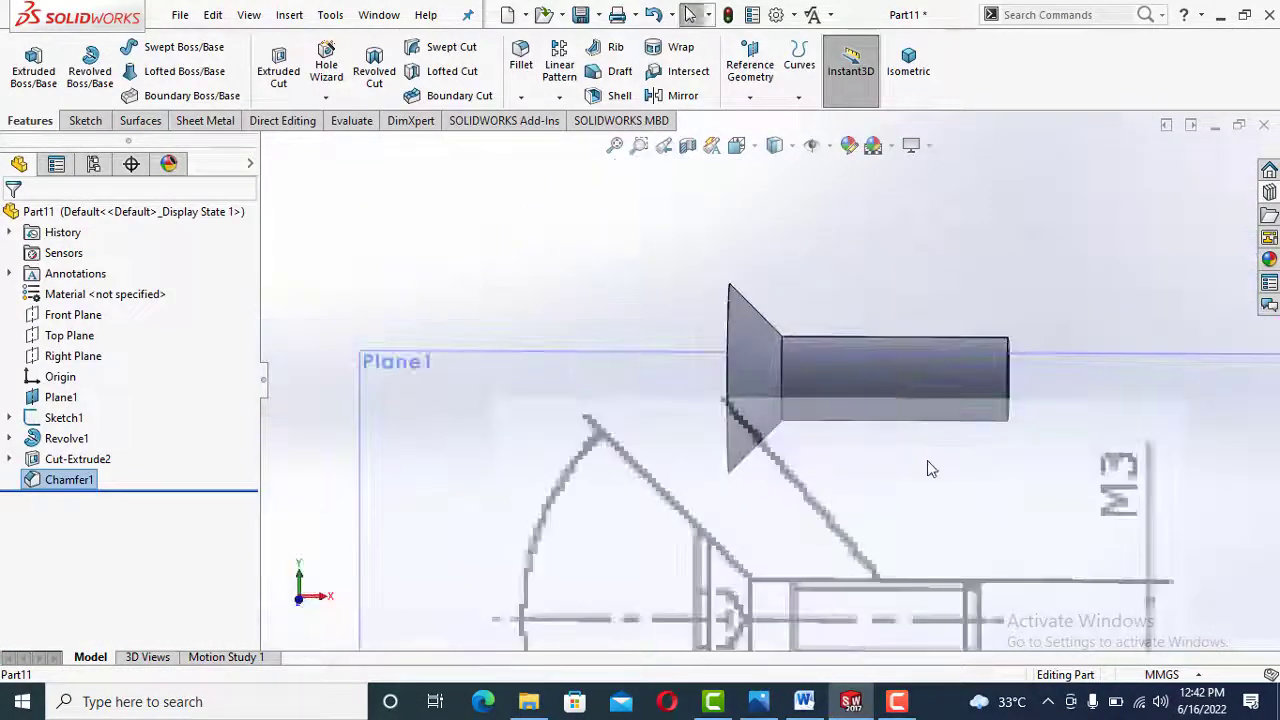
pyautogui.moveTo(928, 466); pyautogui.dragTo(842, 510, button='middle')
pyautogui.scroll(3, 509, 606)
pyautogui.scroll(-6, 333, 527)
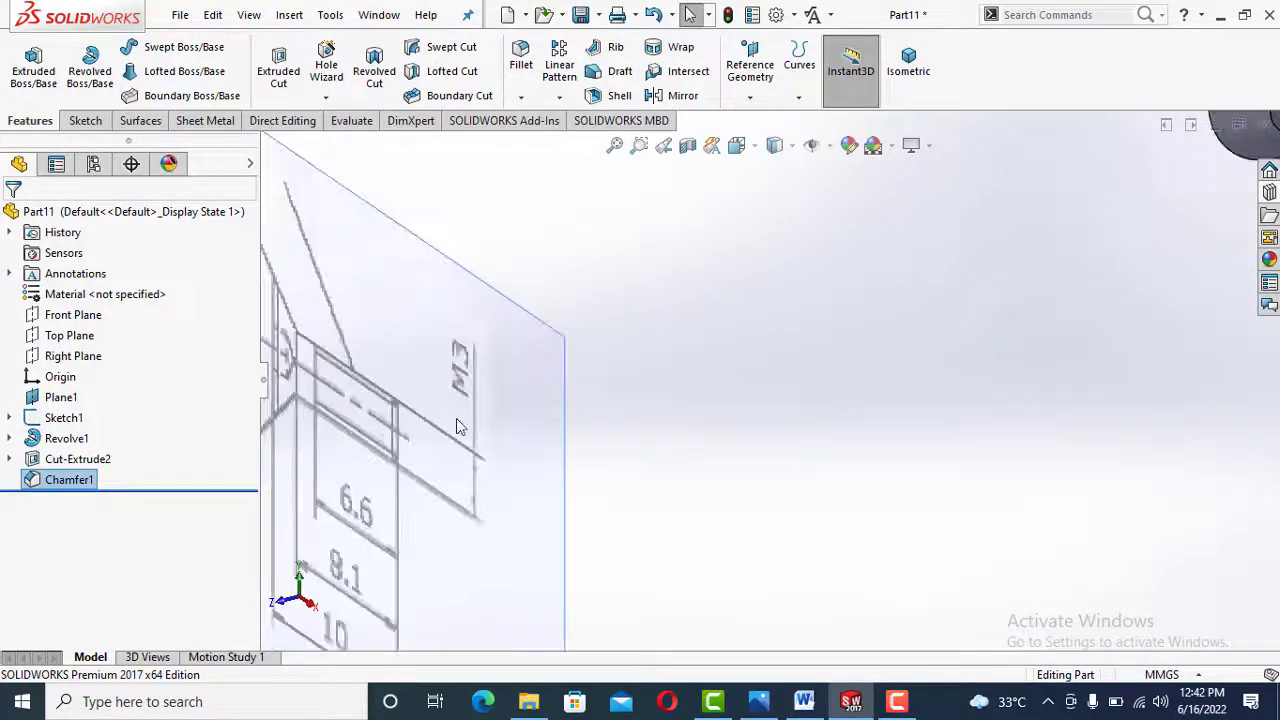
pyautogui.scroll(4, 551, 566)
pyautogui.scroll(-2, 1137, 203)
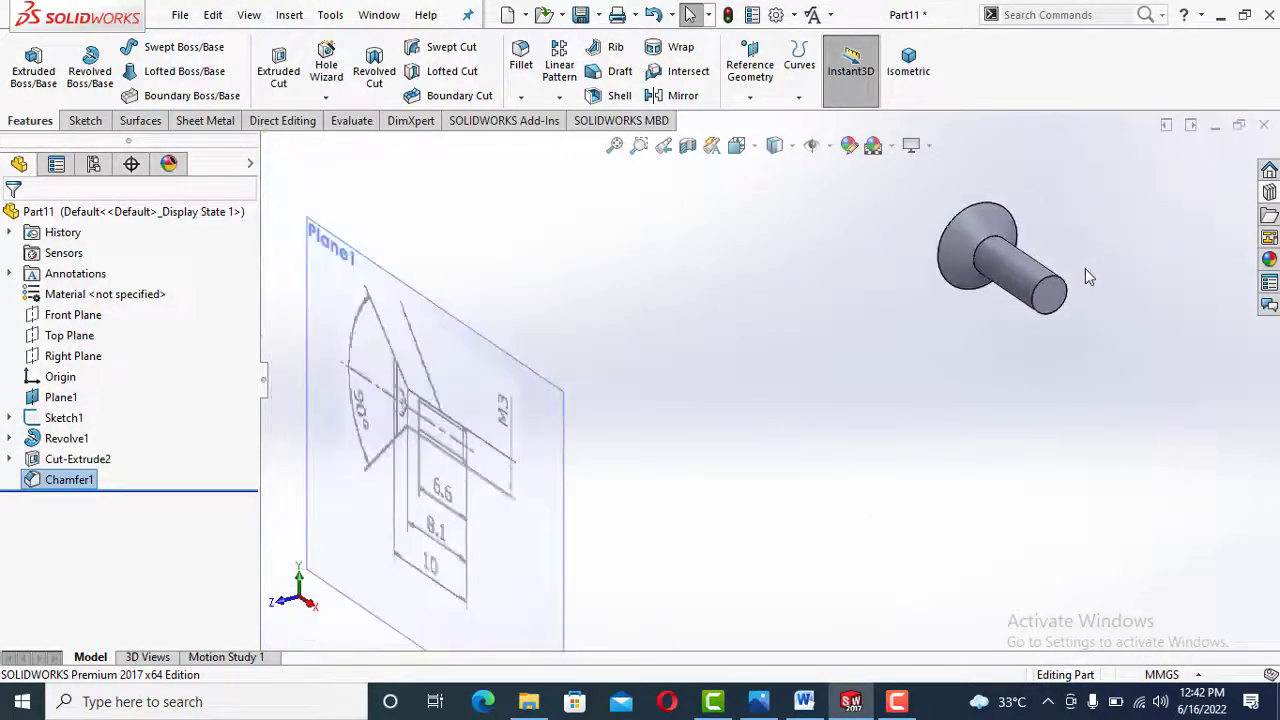
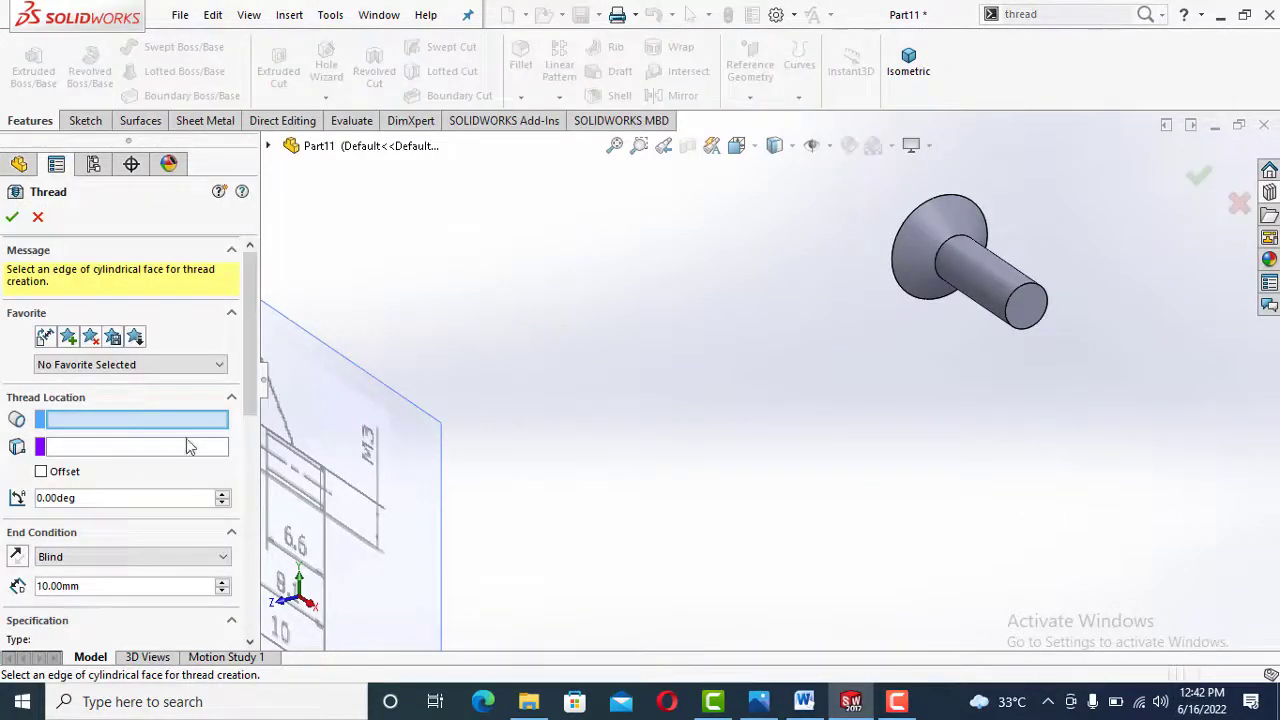
# Start a Thread feature on the circular edge at the shank's free end with a blind length of 6.6 mm
pyautogui.scroll(-2, 1164, 310)
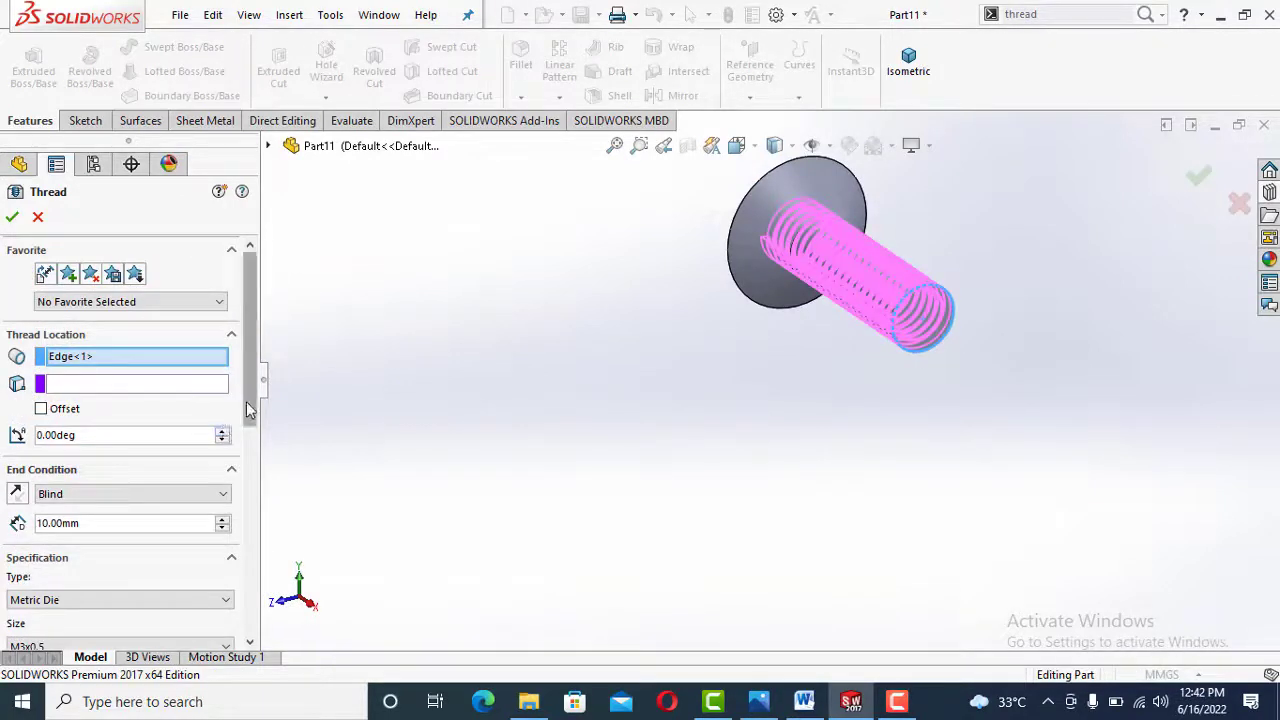
pyautogui.scroll(3, 680, 528)
pyautogui.scroll(-5, 680, 528)
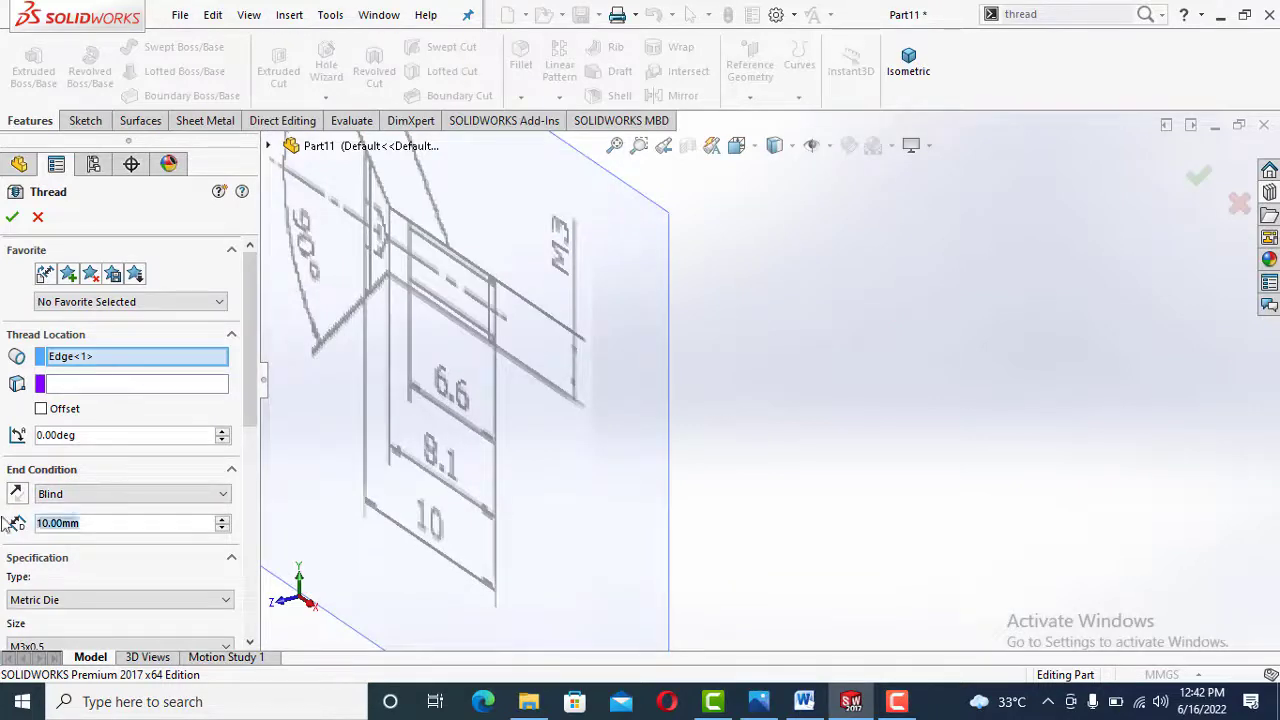
pyautogui.write('6.6')
pyautogui.press('Return')
# Use the Metric Die type with size M3x0.5 as a cut thread and create the thread on the shank
pyautogui.scroll(-3, 249, 481)
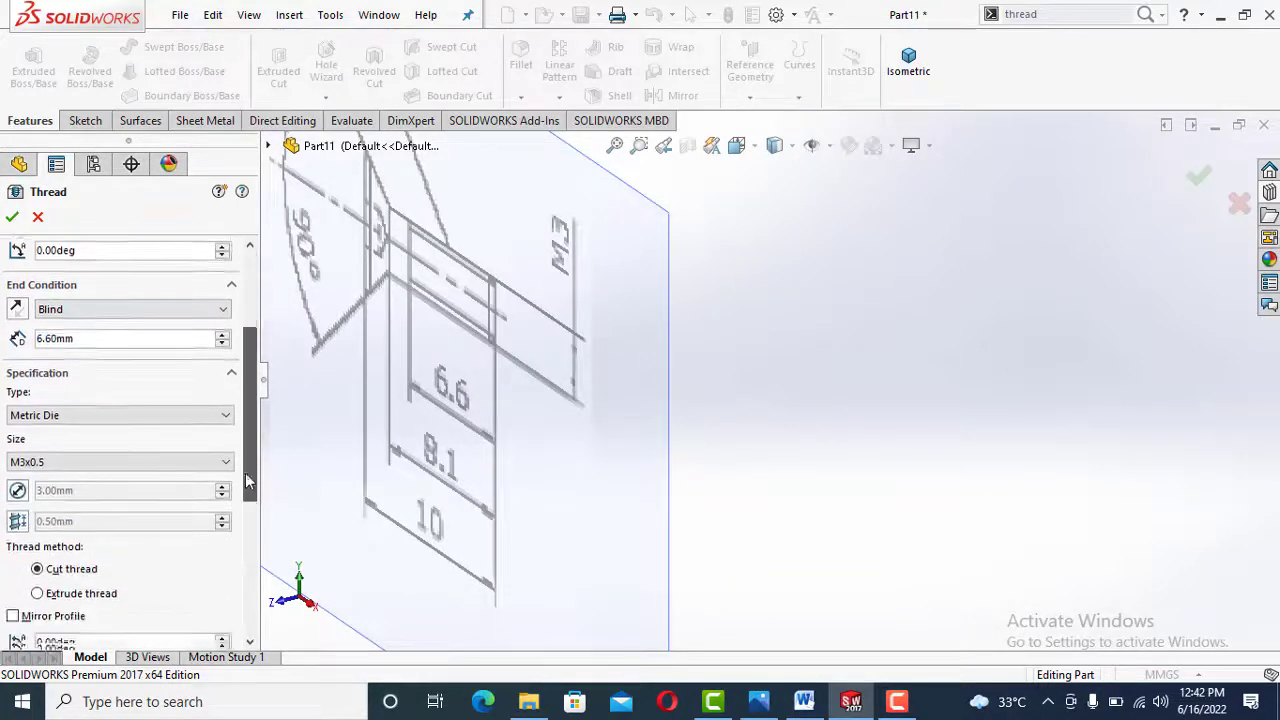
pyautogui.scroll(-2, 249, 481)
pyautogui.click(103, 359)
pyautogui.click(55, 53)
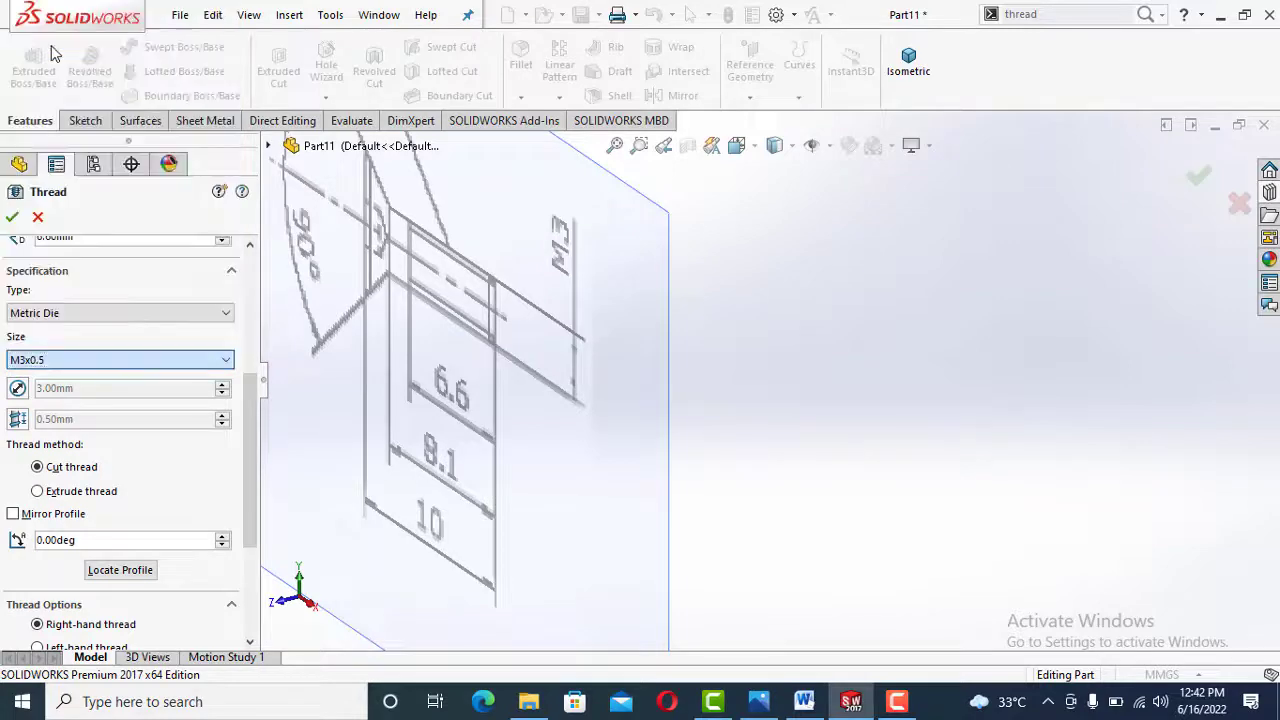
pyautogui.scroll(4, 1086, 263)
pyautogui.scroll(-5, 995, 292)
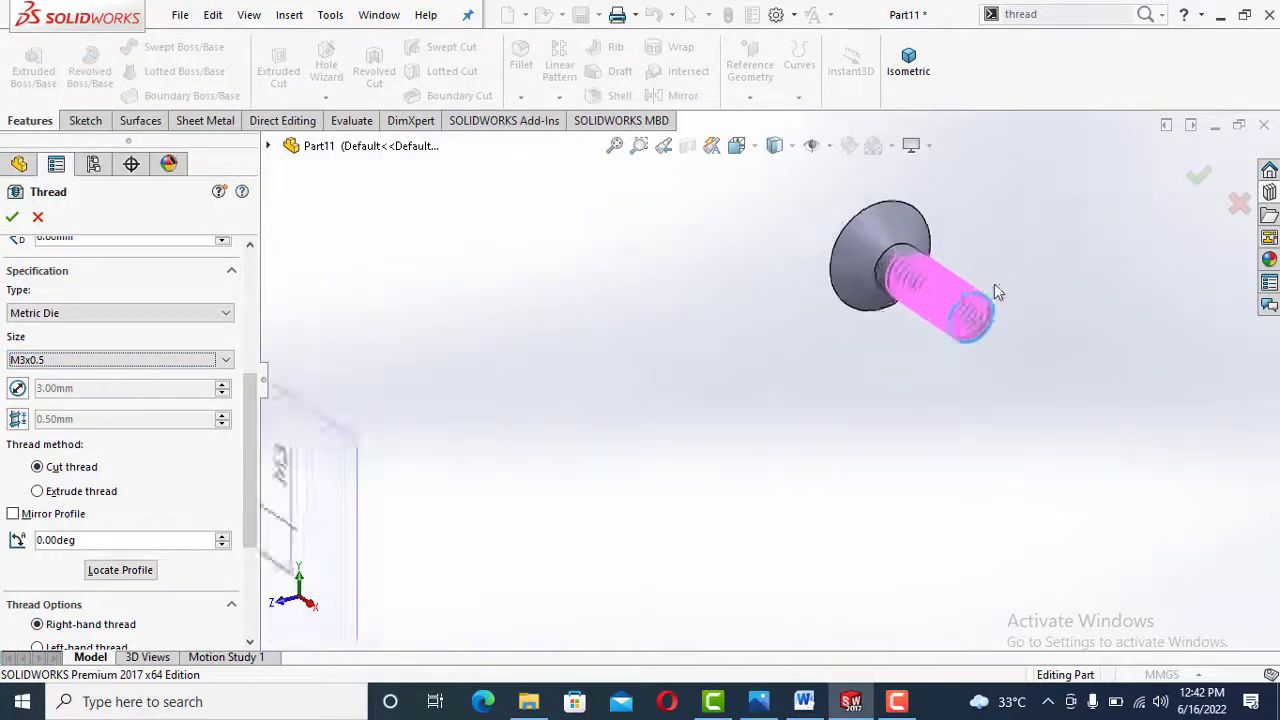
pyautogui.scroll(-3, 995, 290)
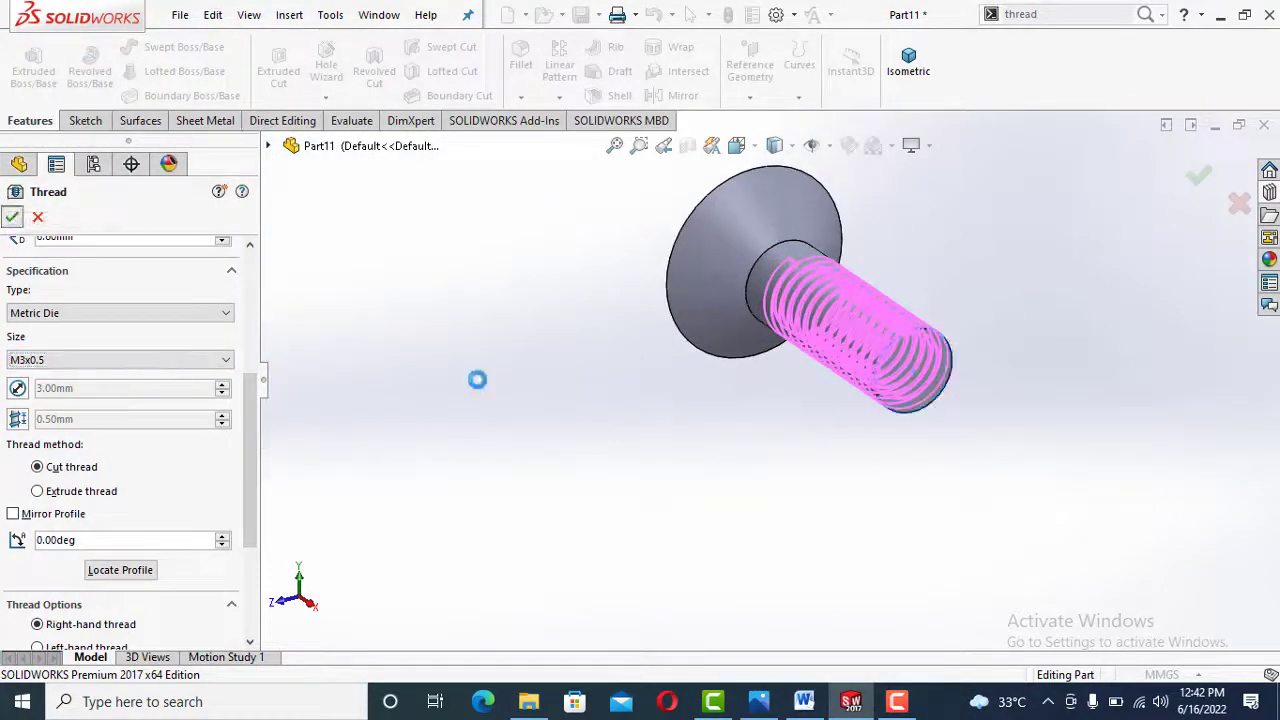
# Show the finished screw in the isometric view and hide Plane1 together with the reference drawing
pyautogui.moveTo(763, 424); pyautogui.dragTo(778, 446, button='middle')
pyautogui.scroll(4, 778, 446)
pyautogui.scroll(1, 778, 446)
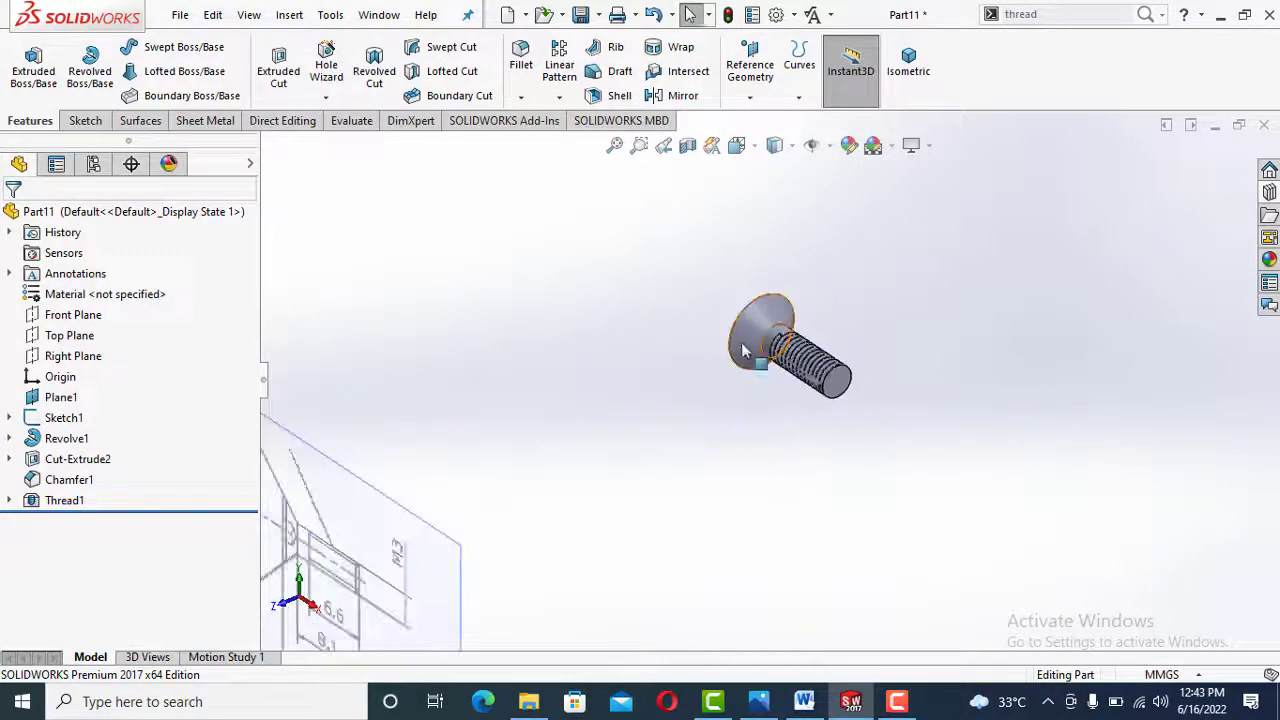
pyautogui.scroll(-3, 720, 264)
pyautogui.scroll(2, 763, 523)
pyautogui.moveTo(763, 523); pyautogui.dragTo(926, 438, button='middle')
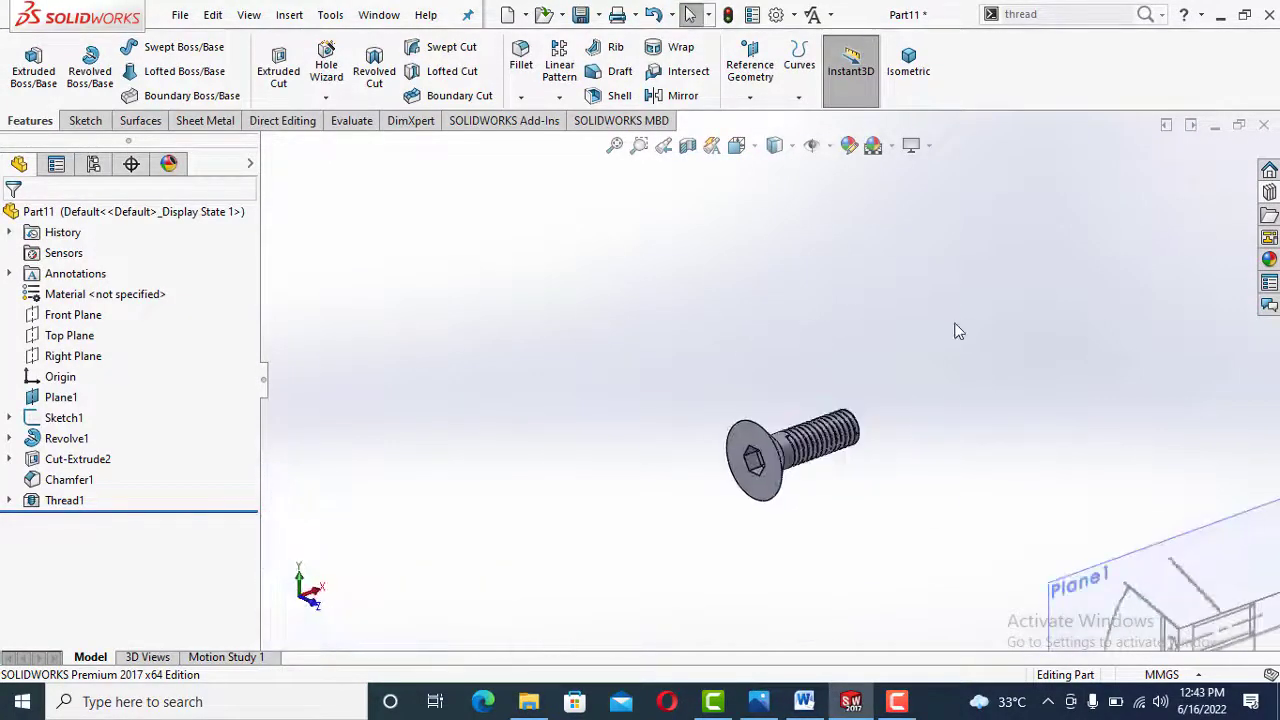
pyautogui.click(909, 62)
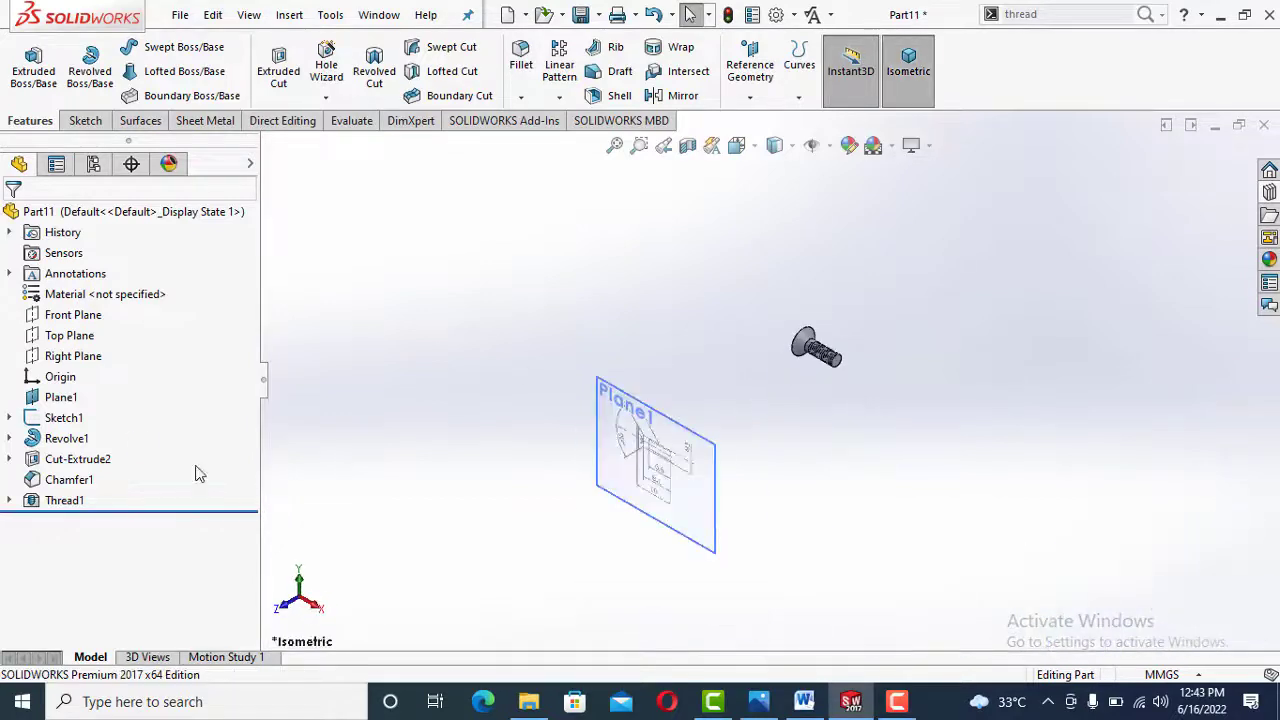
pyautogui.click(49, 422)
pyautogui.click(68, 394)
pyautogui.click(78, 398)
pyautogui.click(106, 371)
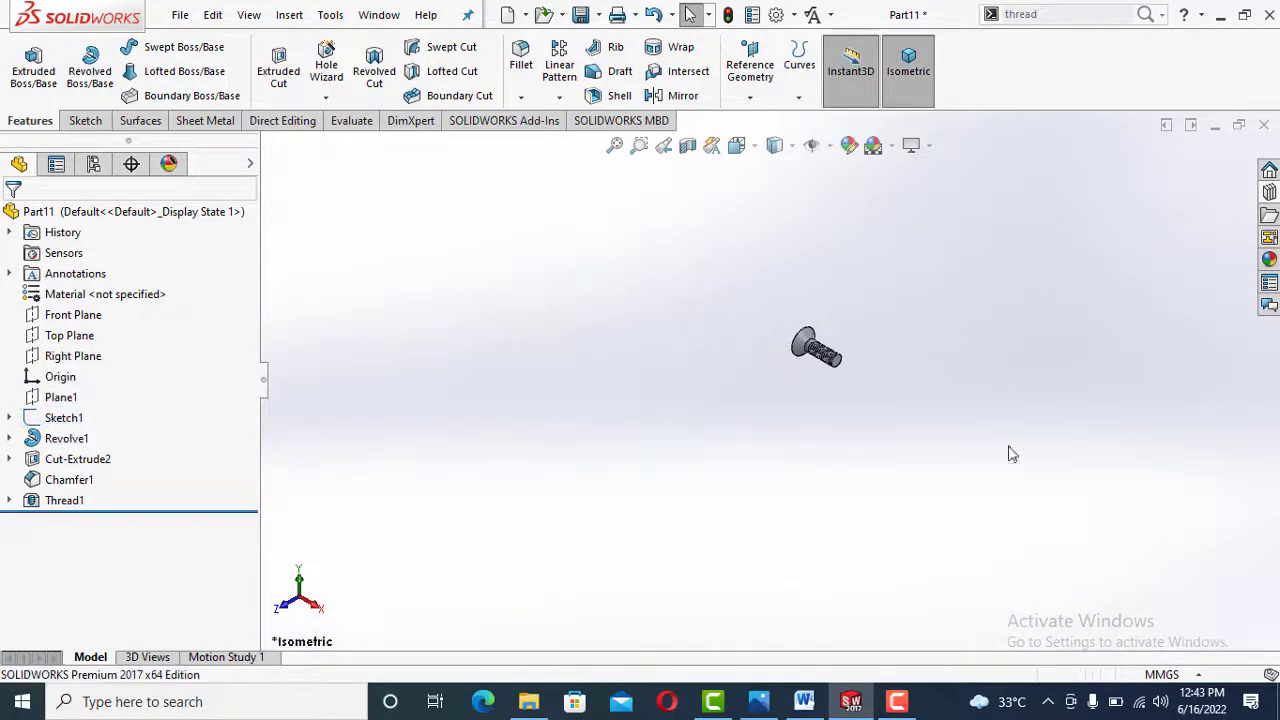
pyautogui.press('f')
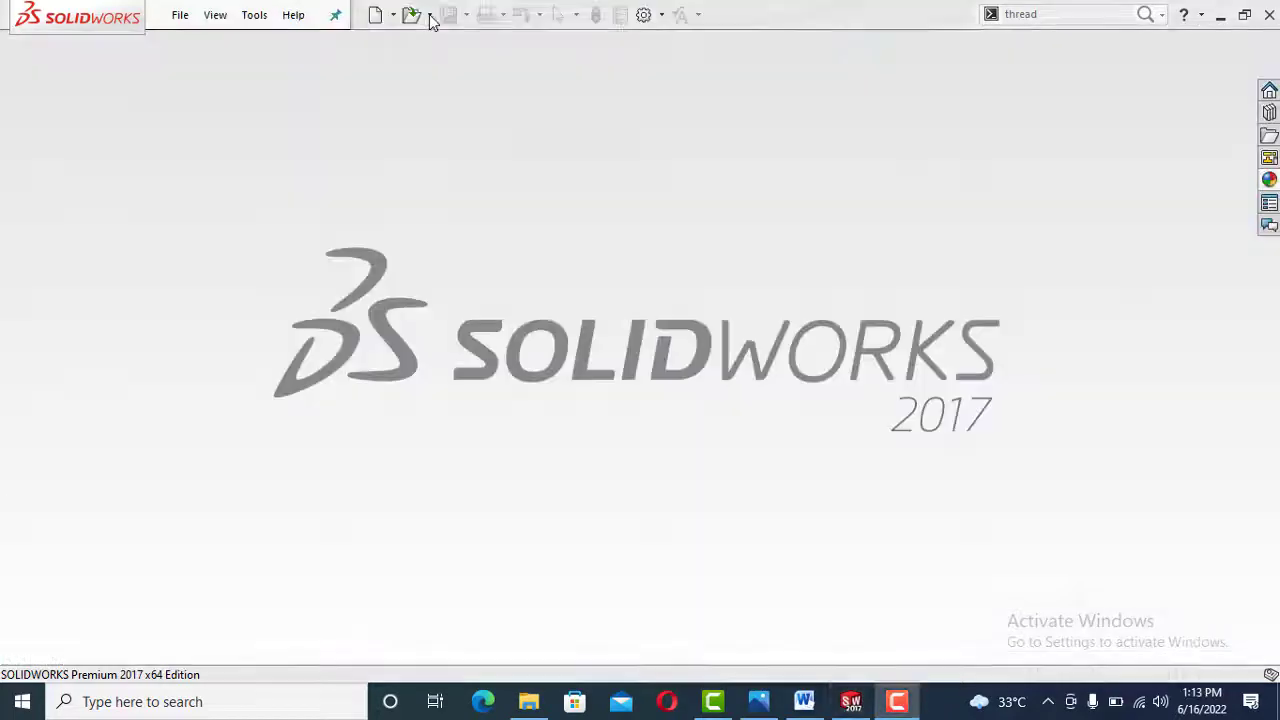
# Open the recently used Part1 document containing the tap body
pyautogui.click(429, 14)
pyautogui.click(450, 62)
pyautogui.click(316, 237)
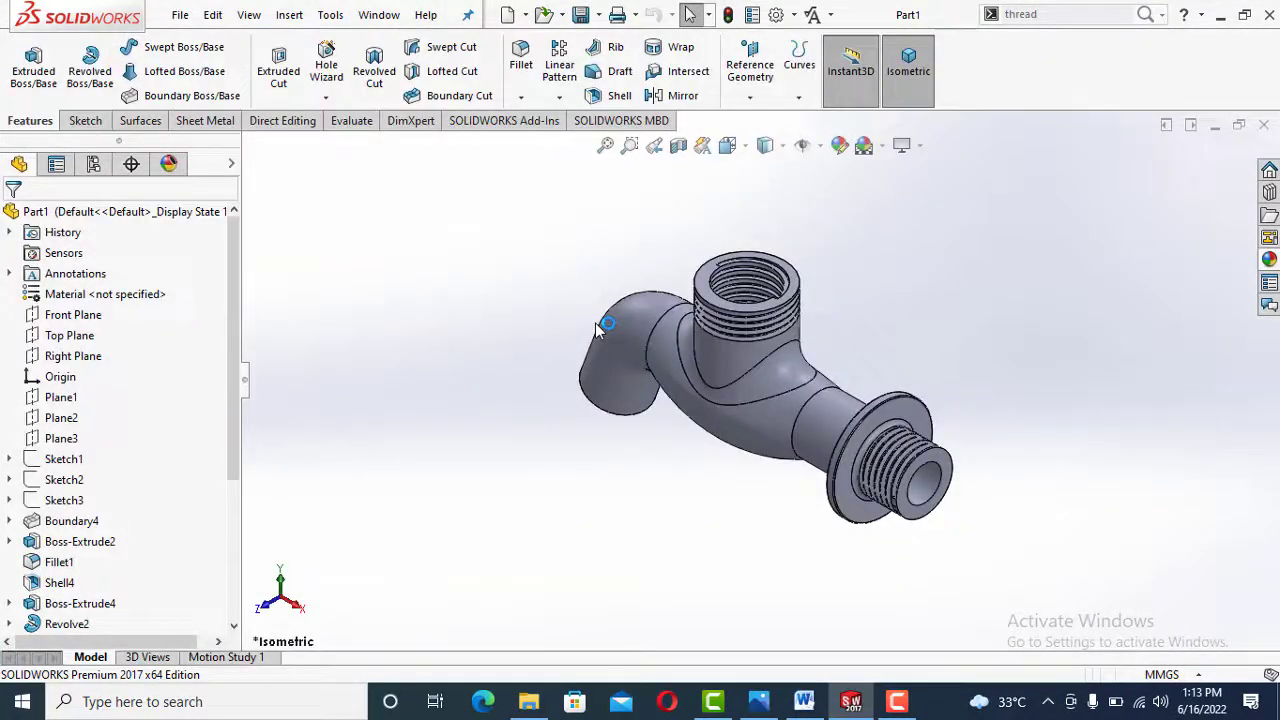
# Display the tap body shaded without edges and apply the Plain White scene
pyautogui.click(782, 146)
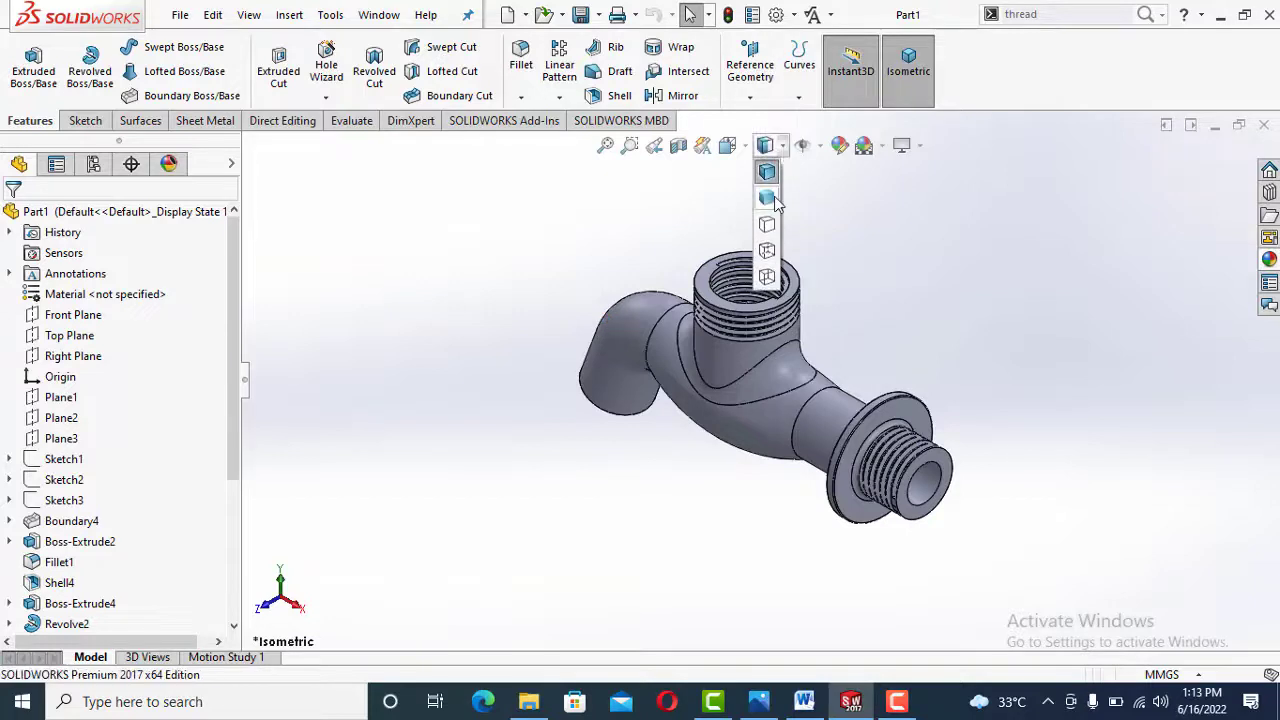
pyautogui.click(766, 189)
pyautogui.click(822, 146)
pyautogui.click(881, 147)
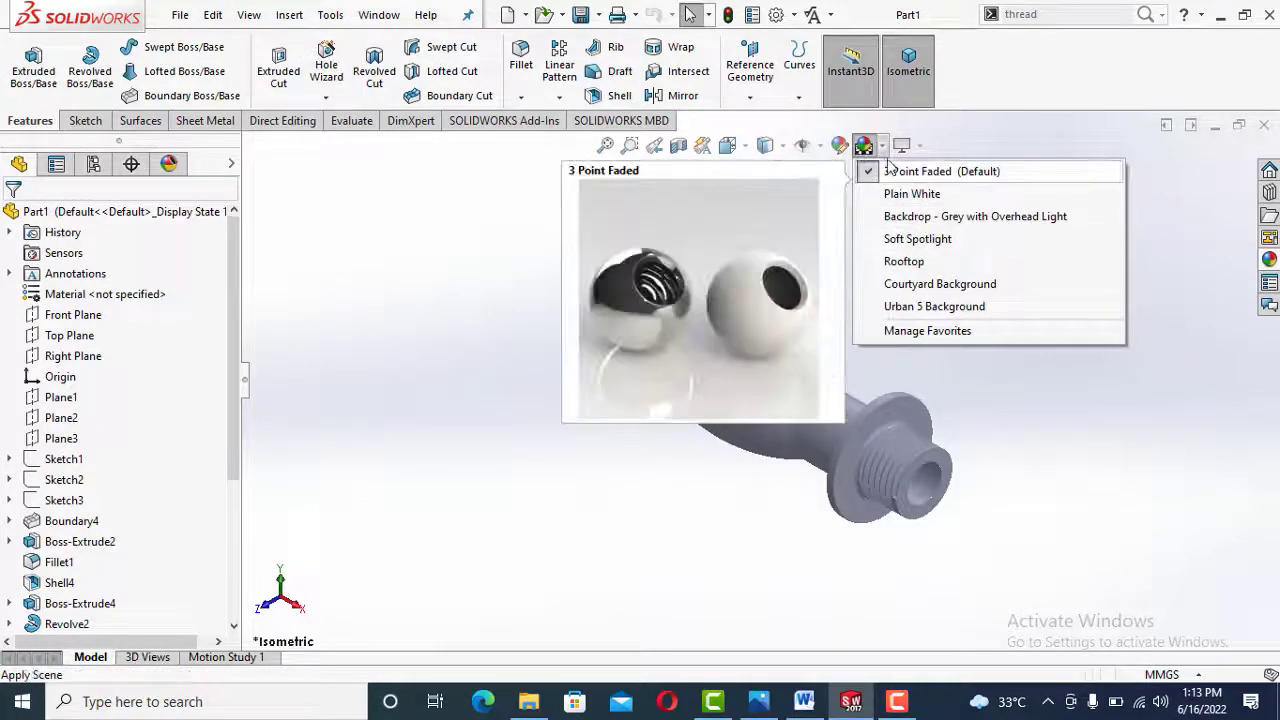
pyautogui.click(900, 193)
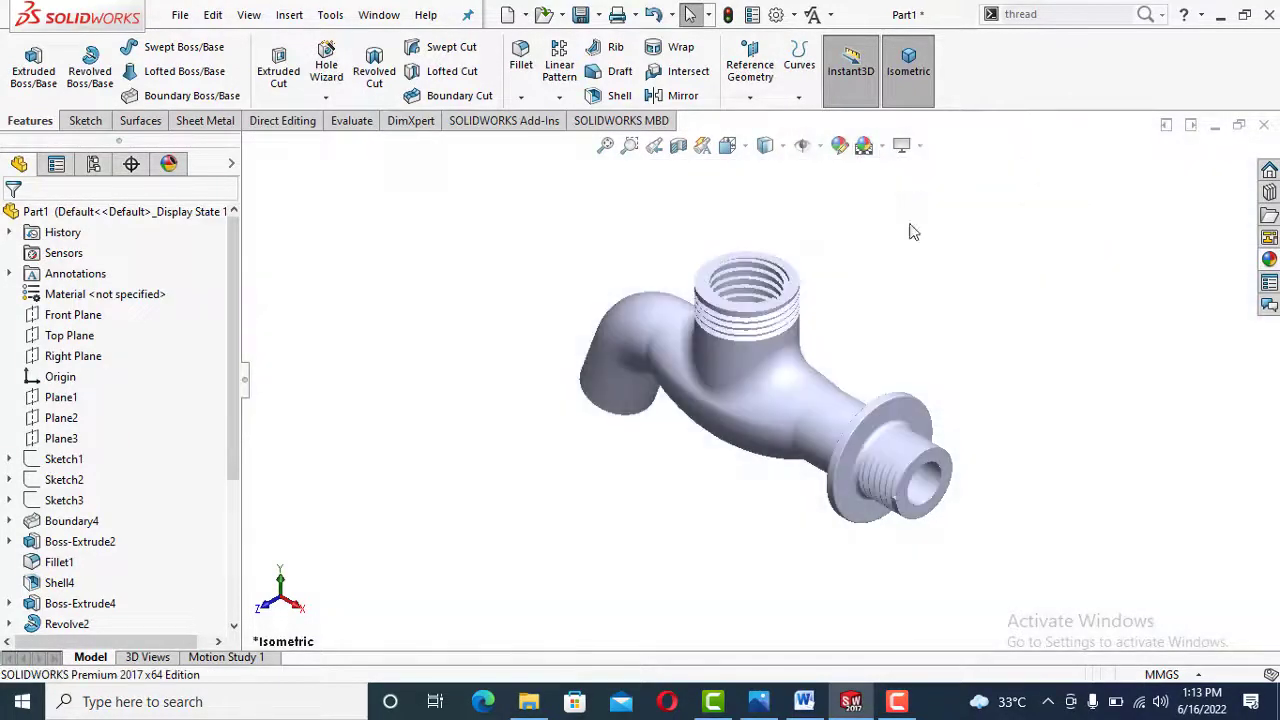
# Turn on RealView Graphics and give the whole tap body the brushed chromium metal appearance
pyautogui.click(918, 148)
pyautogui.click(930, 169)
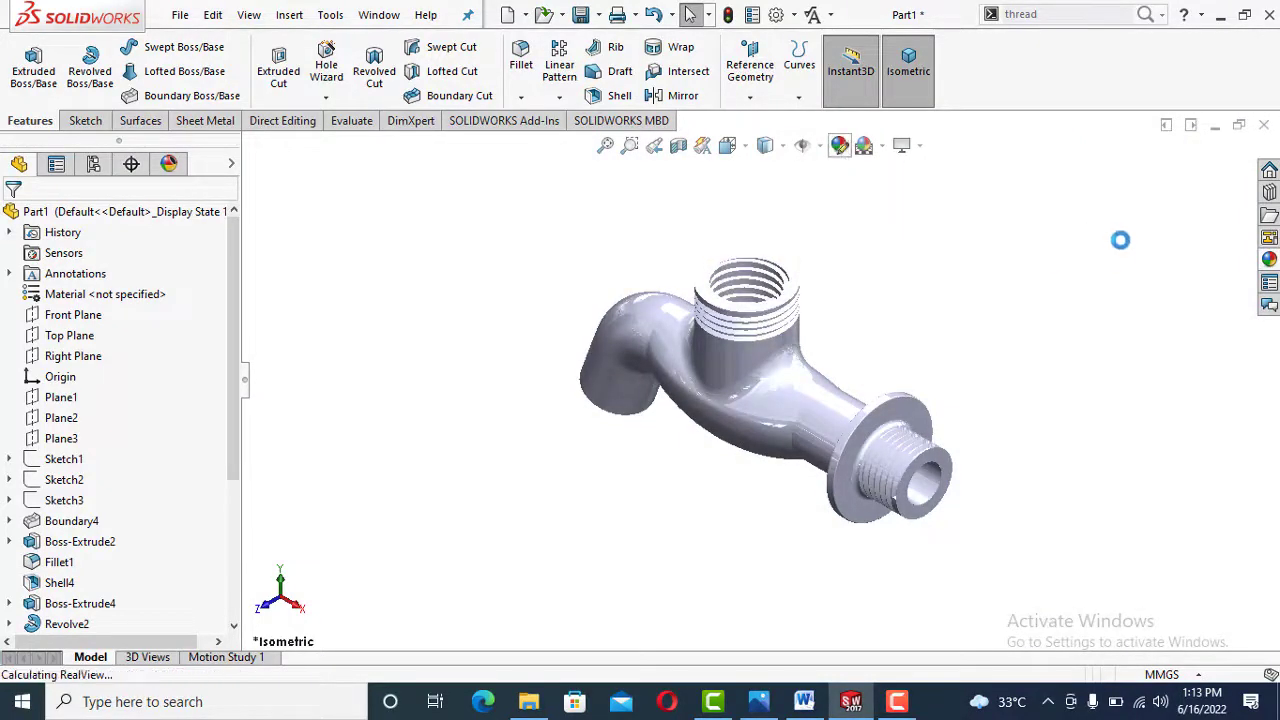
pyautogui.click(1083, 263)
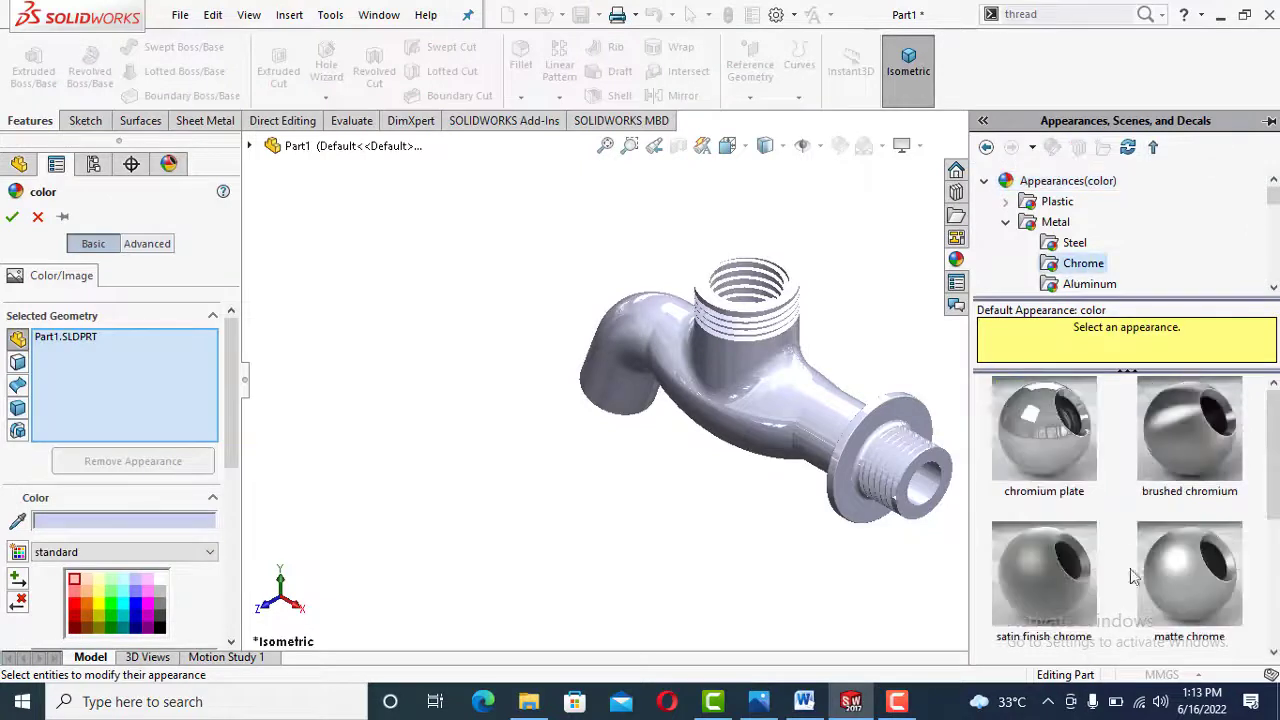
pyautogui.click(1164, 438)
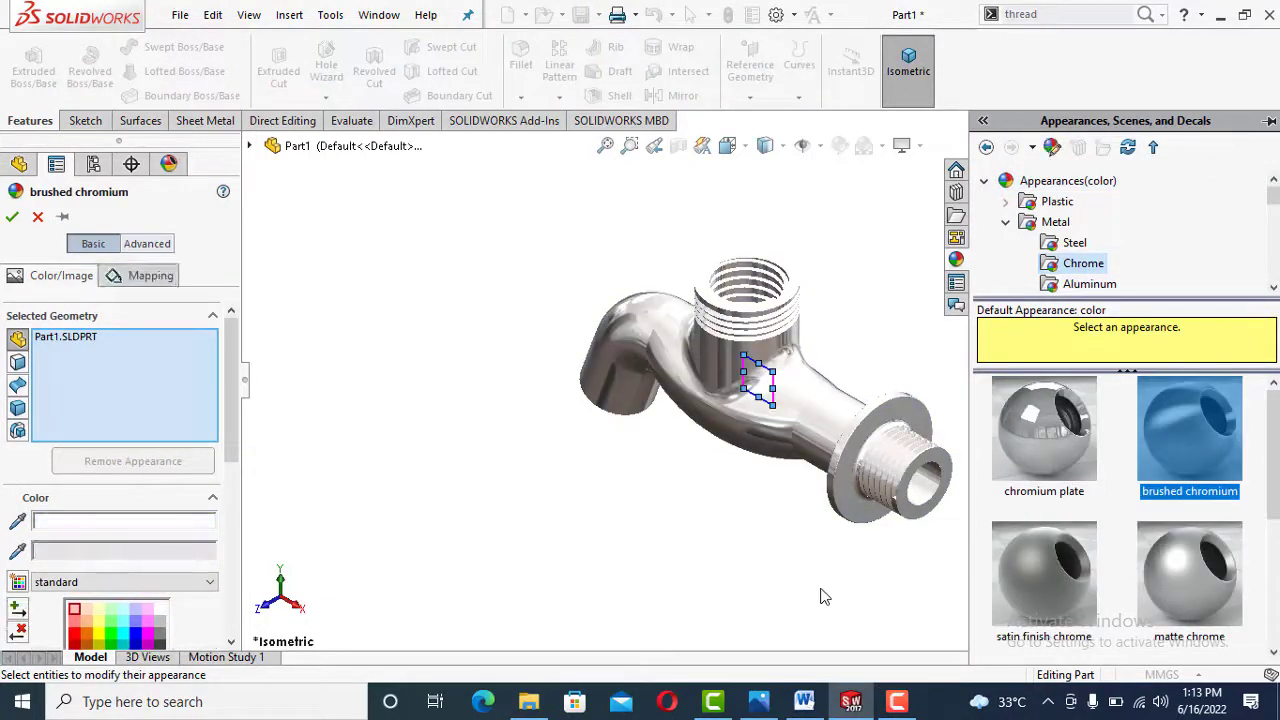
# Compare satin finish chrome and the other chrome finishes on the tap body, and accept brushed chromium as its appearance
pyautogui.click(1036, 484)
pyautogui.click(1044, 575)
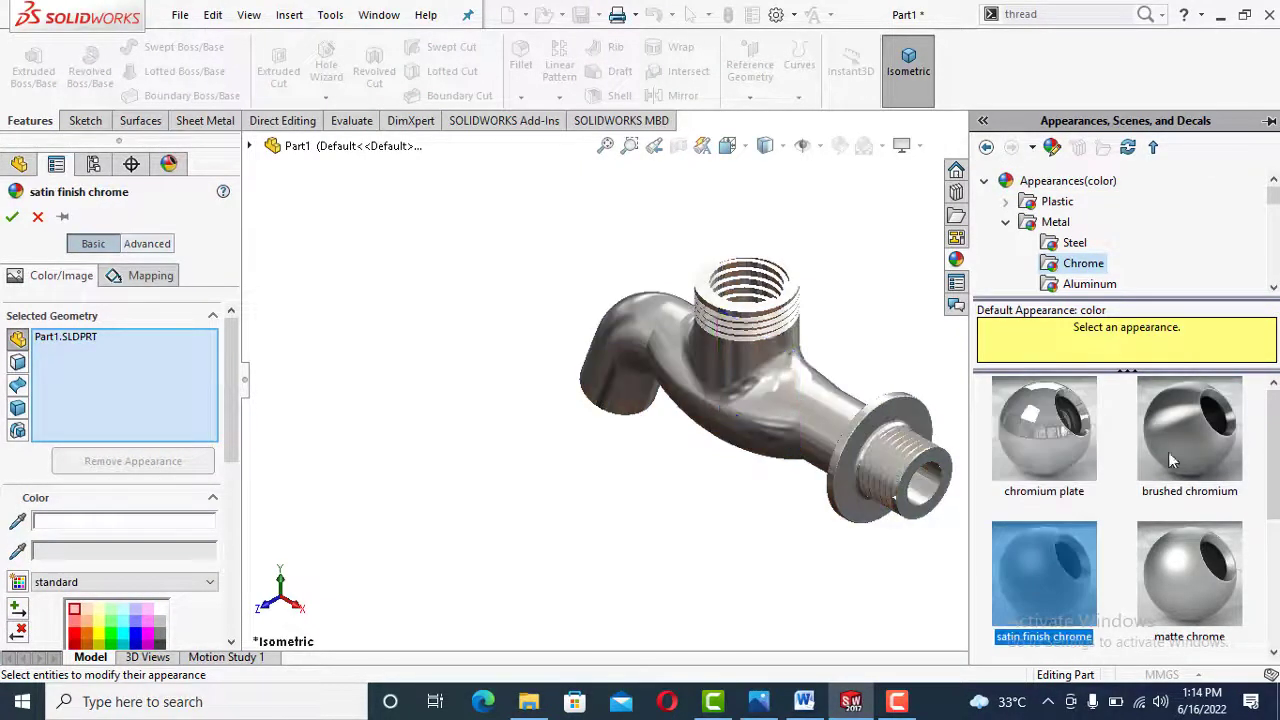
pyautogui.click(1190, 530)
pyautogui.click(1183, 436)
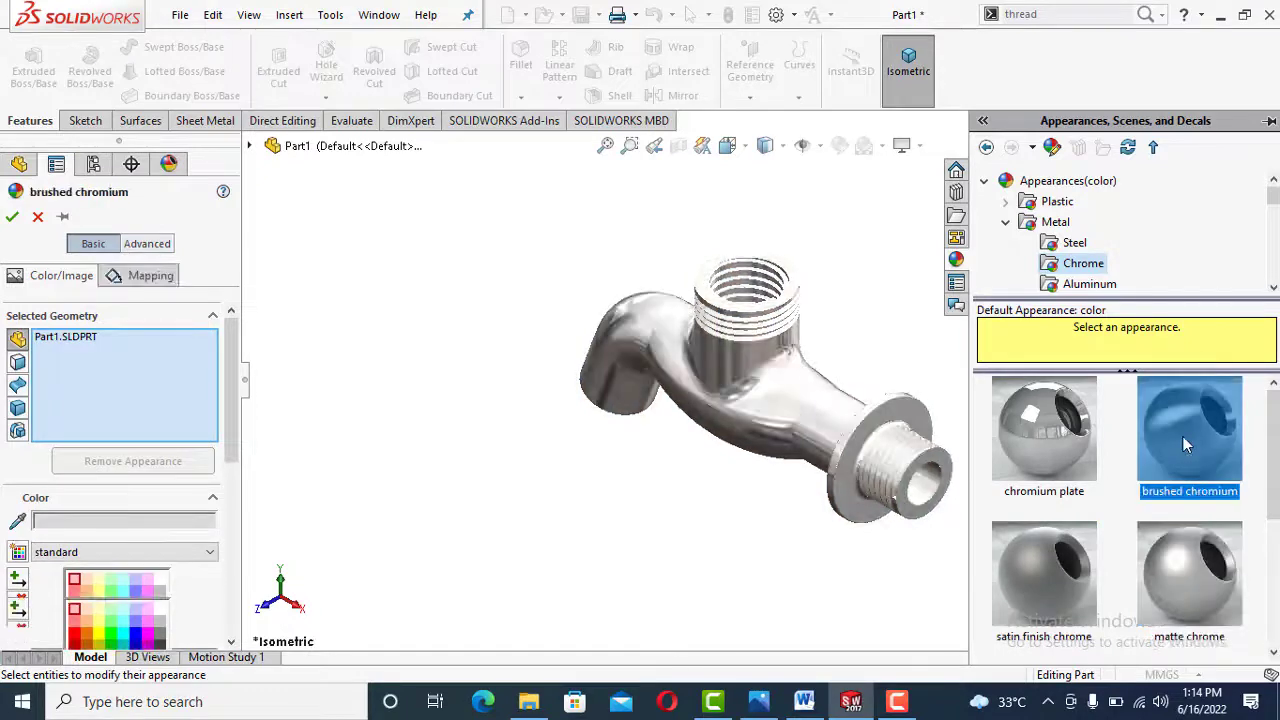
pyautogui.click(1037, 566)
pyautogui.click(1189, 432)
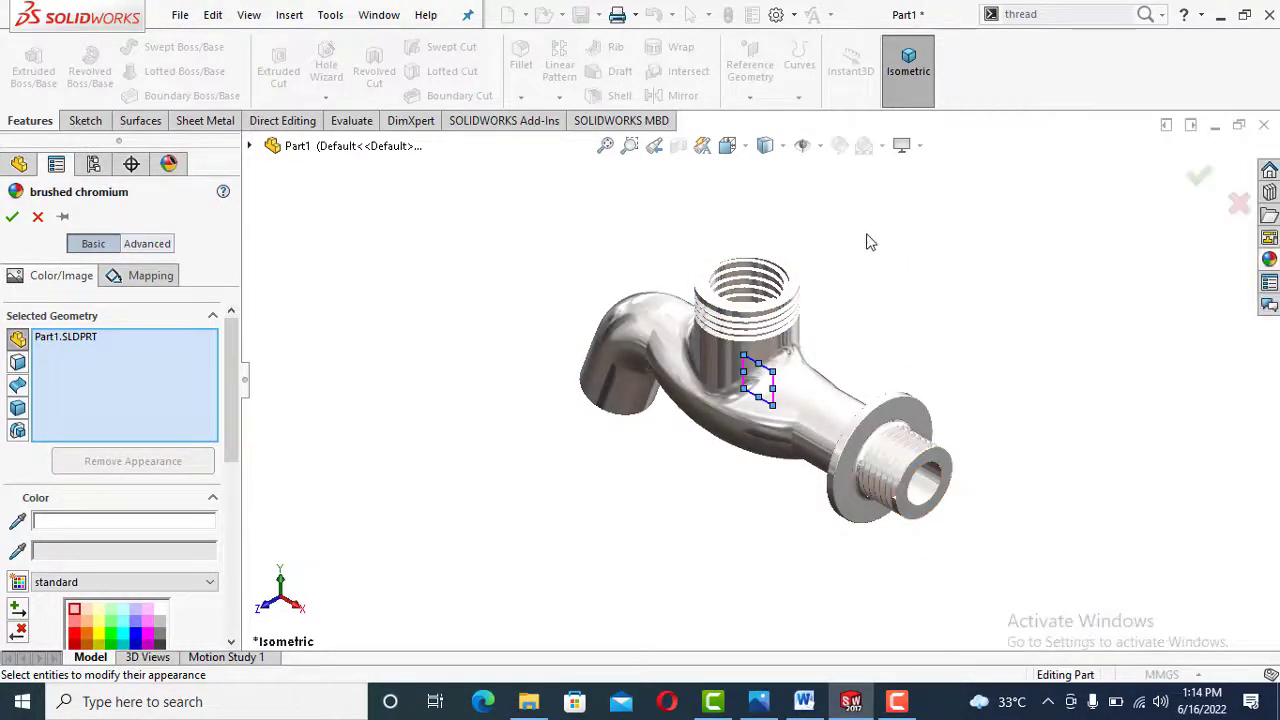
pyautogui.click(12, 216)
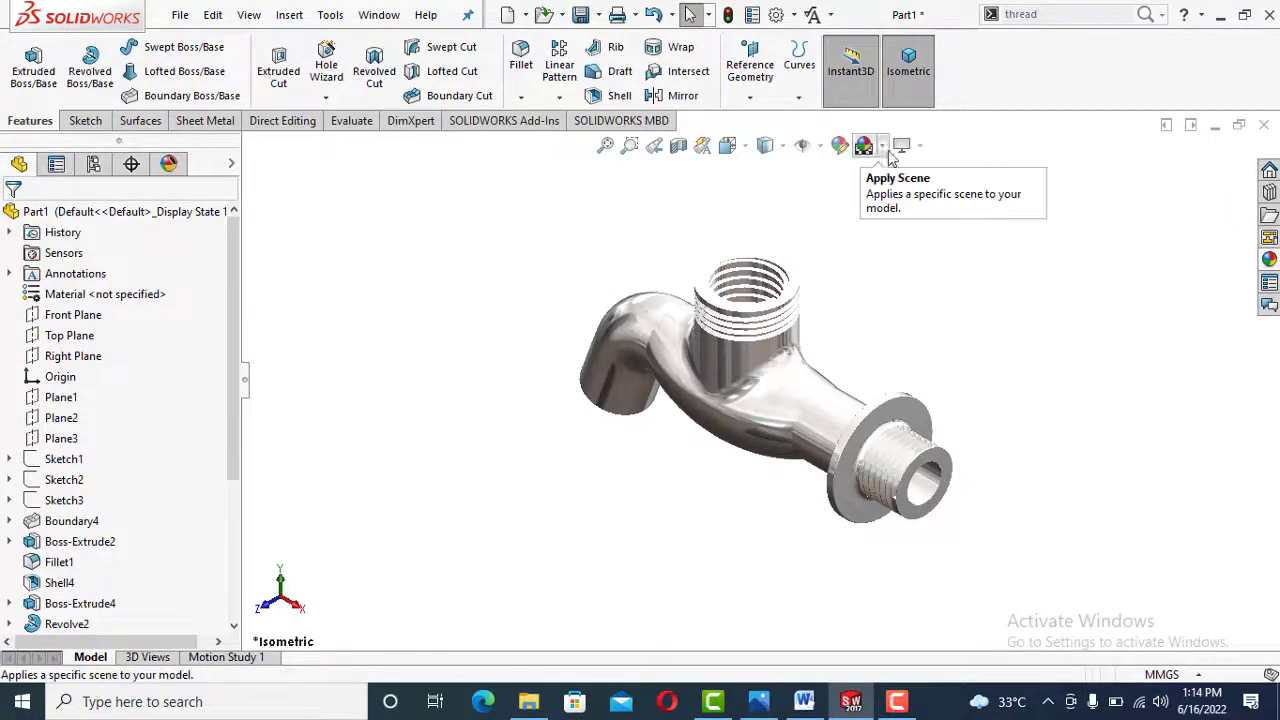
# Turn on shadows for the shaded tap body, and close Part1 with its changes saved
pyautogui.click(919, 148)
pyautogui.click(930, 195)
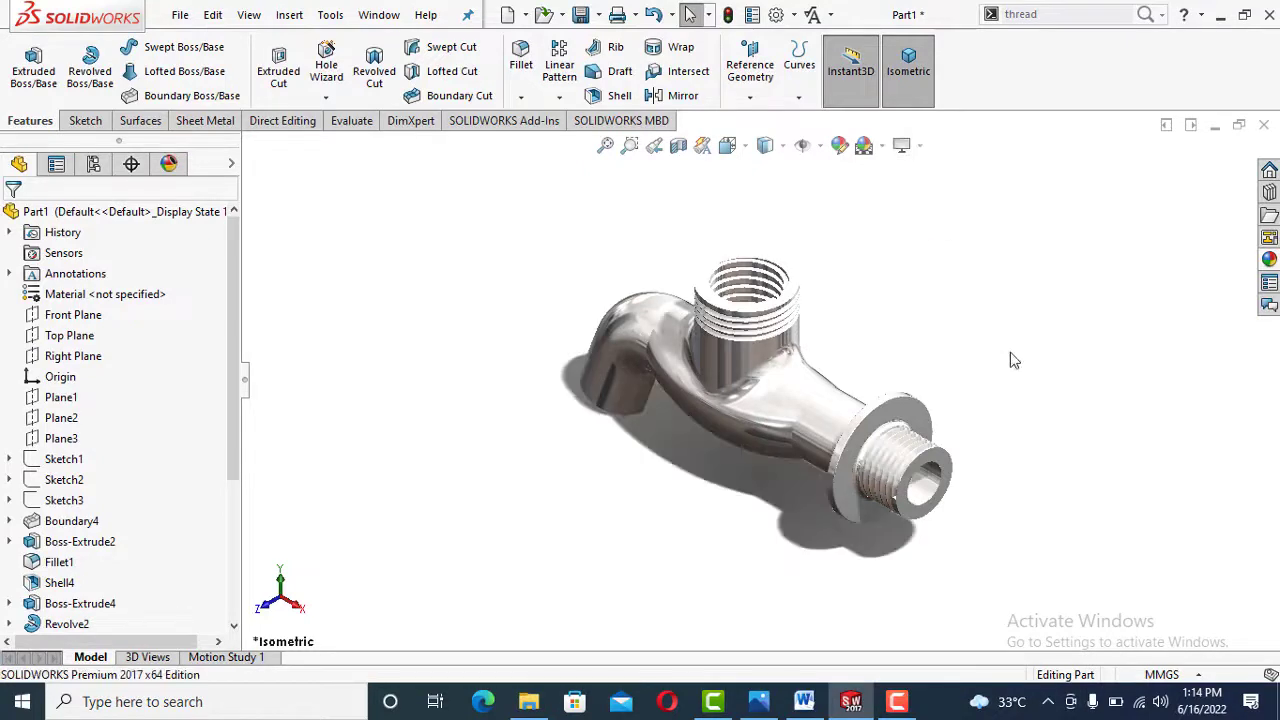
pyautogui.click(1264, 126)
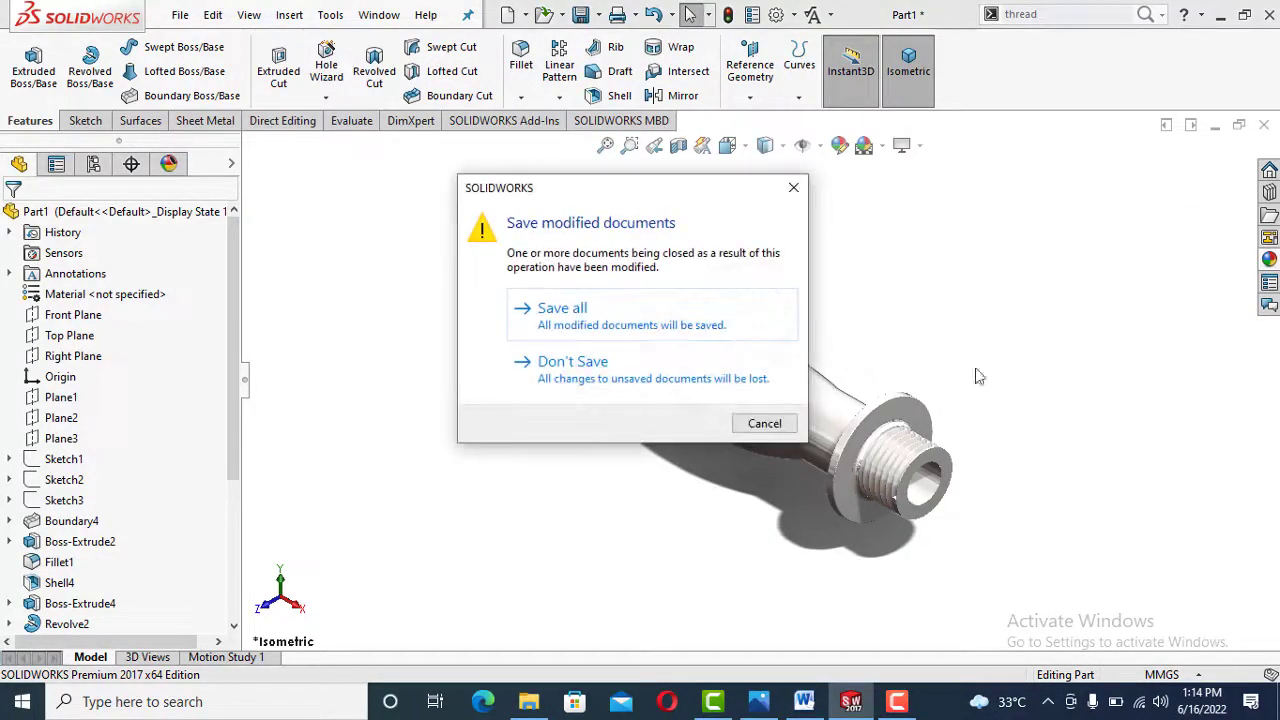
pyautogui.click(588, 312)
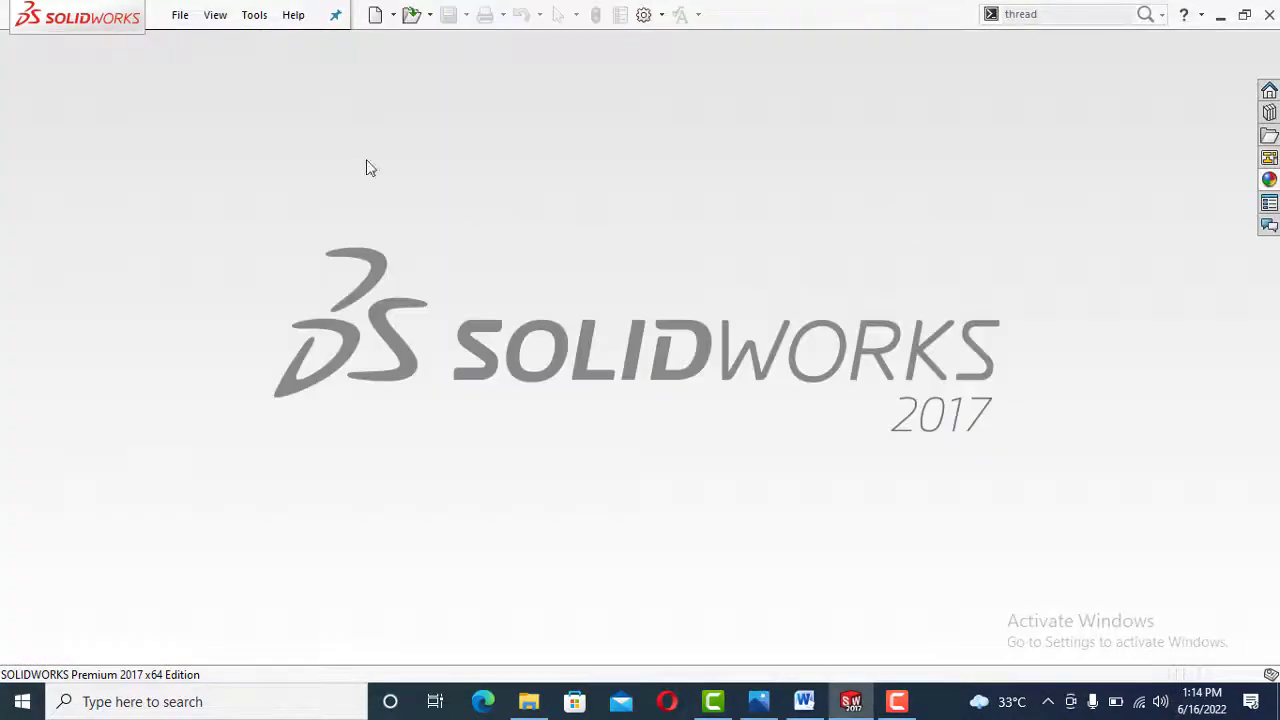
# Open the Part2 document from the Tap folder
pyautogui.click(410, 16)
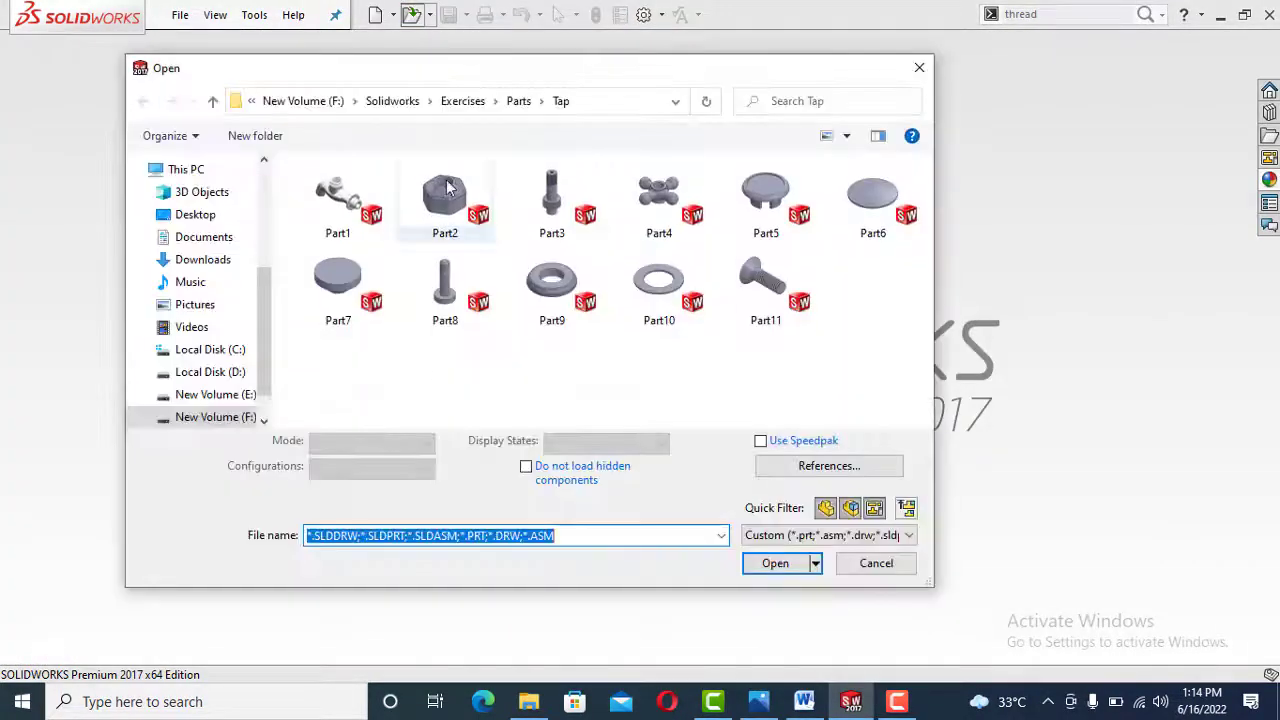
pyautogui.click(447, 188)
pyautogui.click(775, 563)
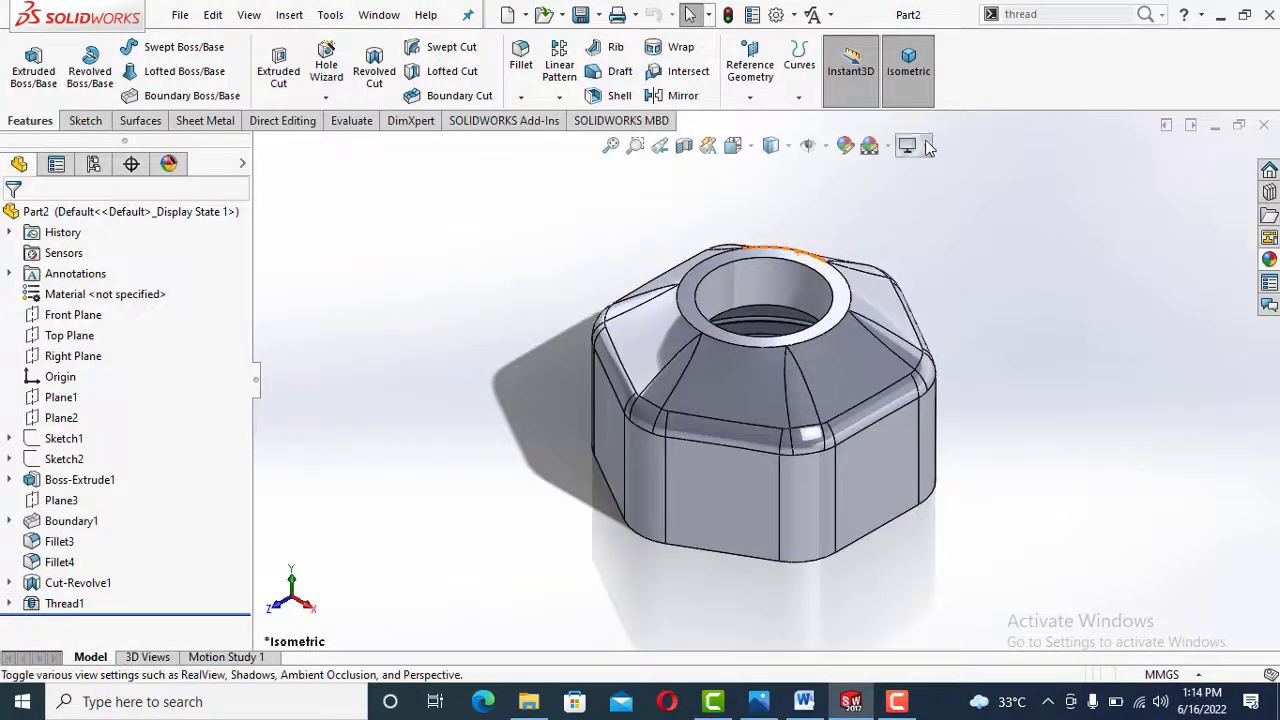
# Apply the brushed chromium appearance from the Chrome metals to the whole Part2 nut
pyautogui.click(926, 147)
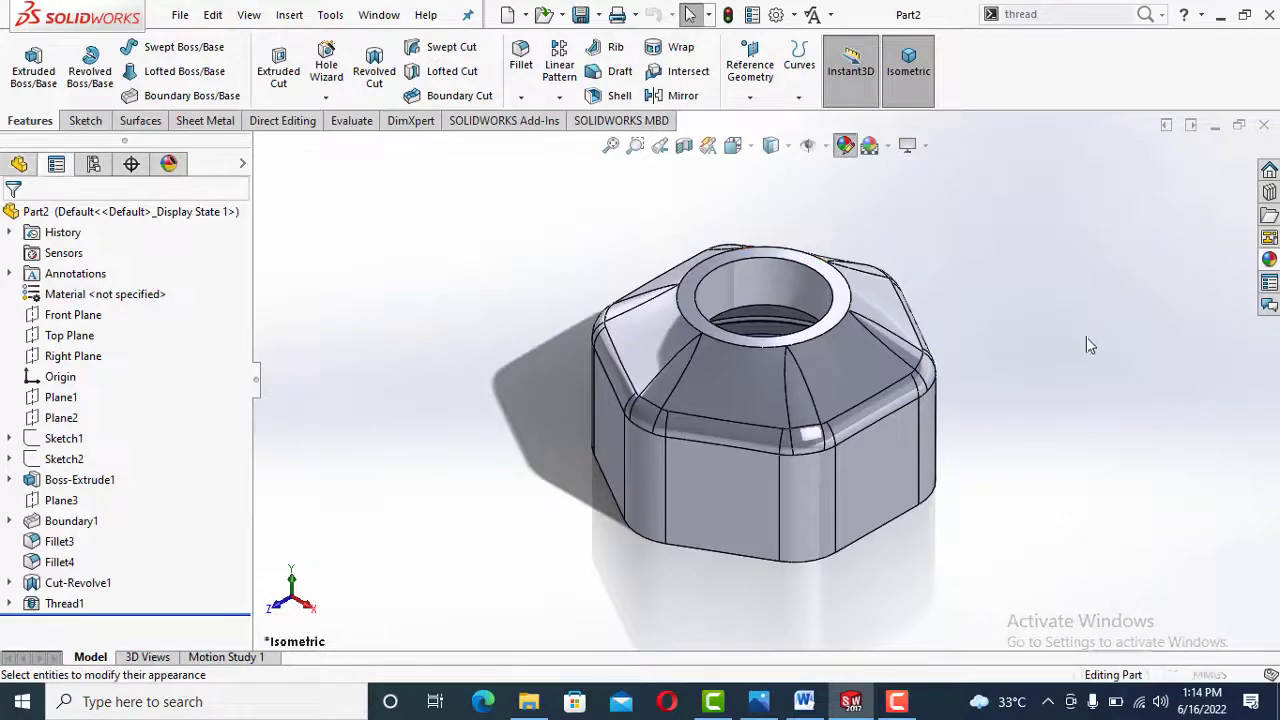
pyautogui.click(1083, 263)
pyautogui.click(1187, 428)
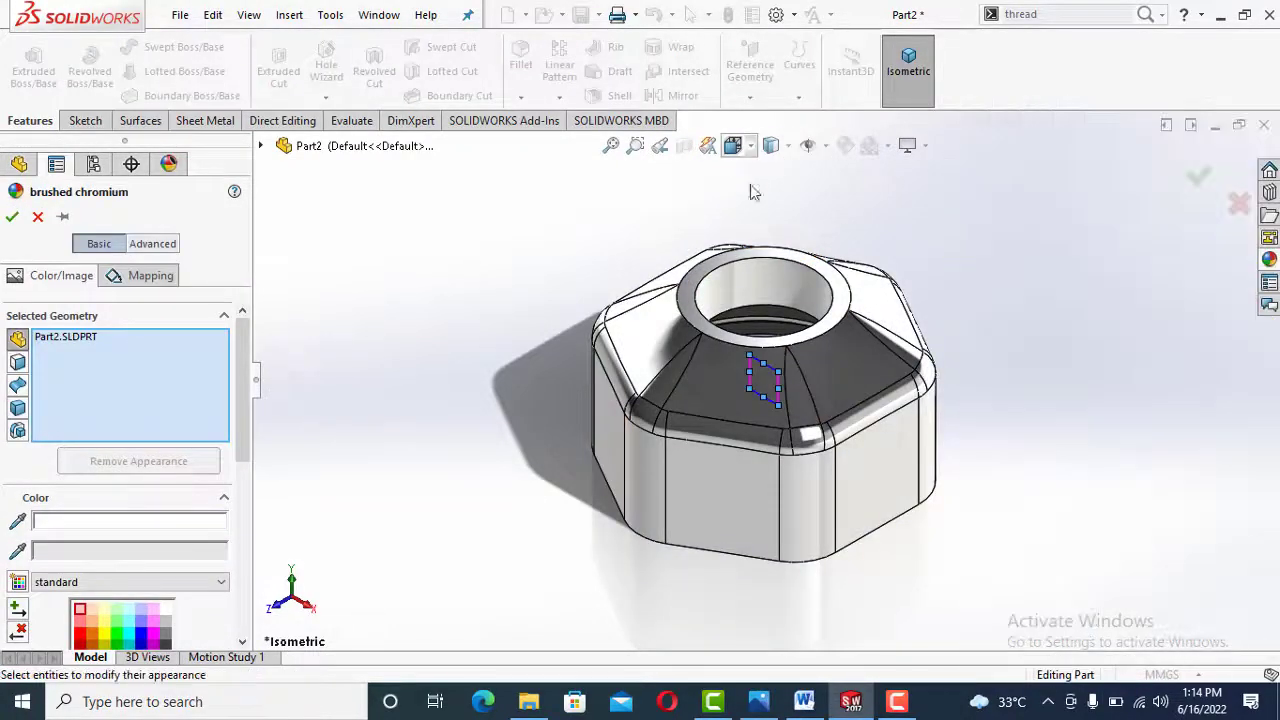
# Display the nut shaded without edges, accept its appearance and set the Plain White scene
pyautogui.click(771, 145)
pyautogui.click(775, 173)
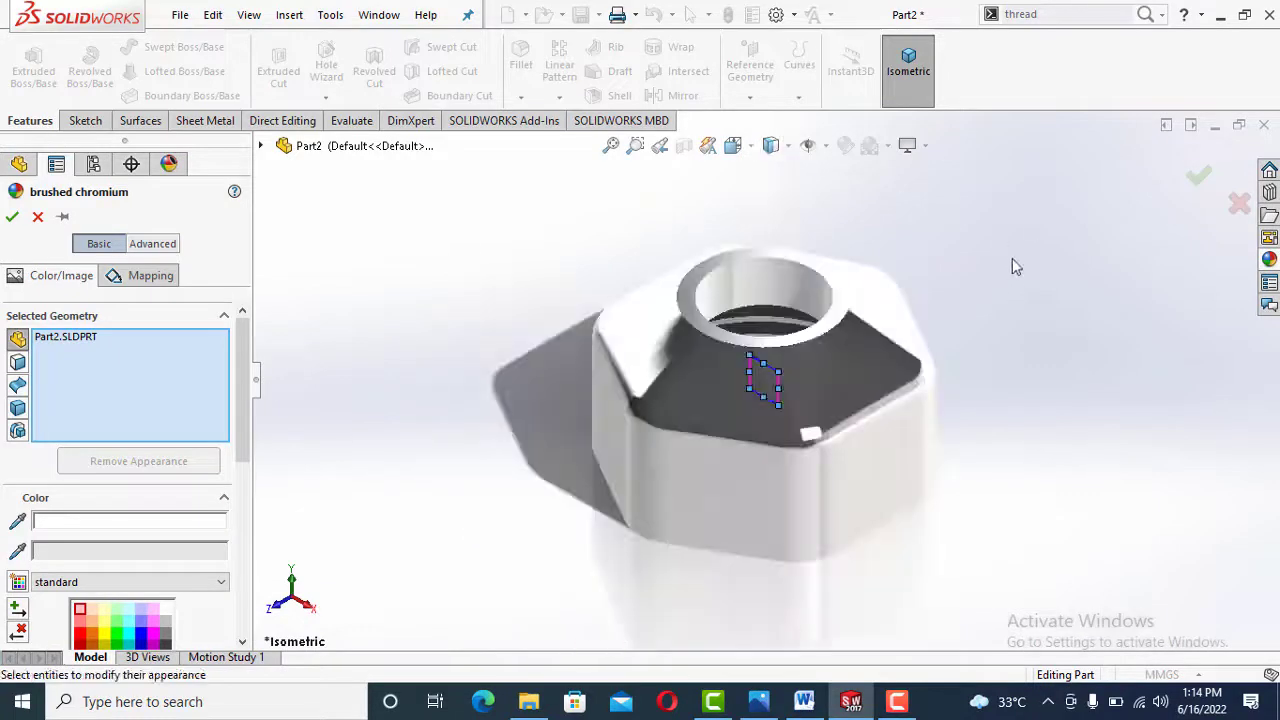
pyautogui.click(12, 218)
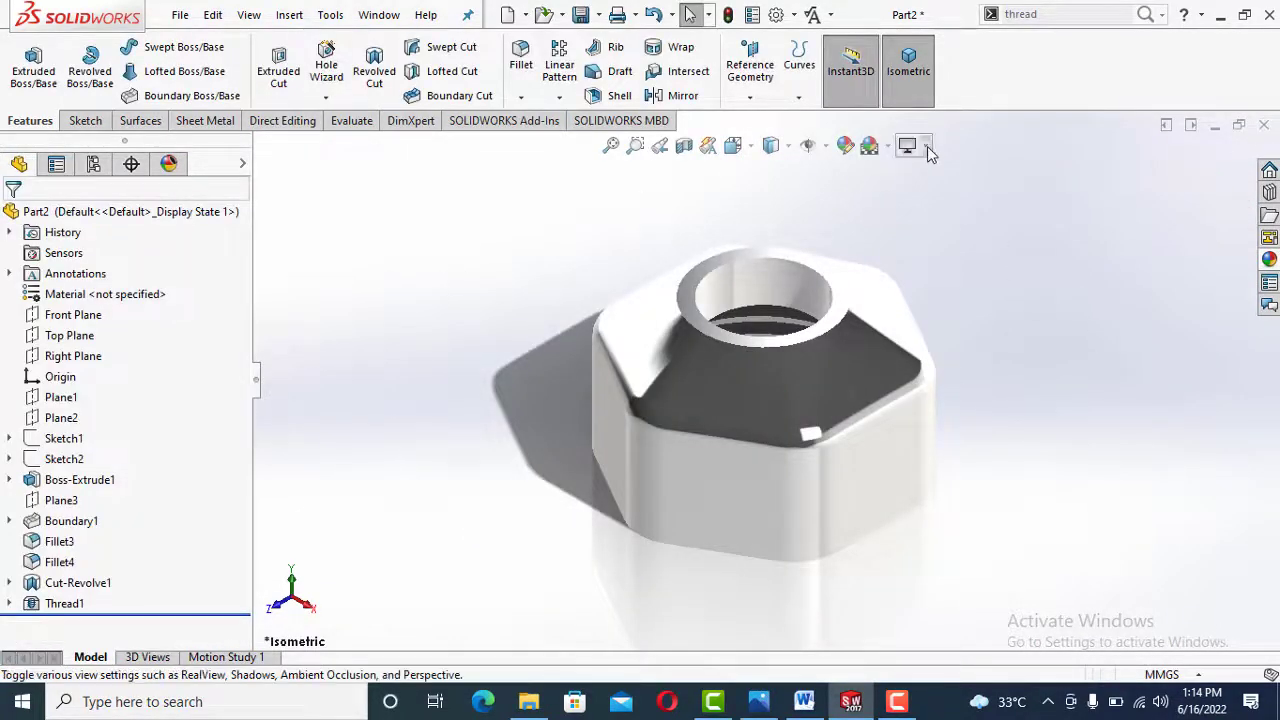
pyautogui.click(878, 145)
pyautogui.click(905, 192)
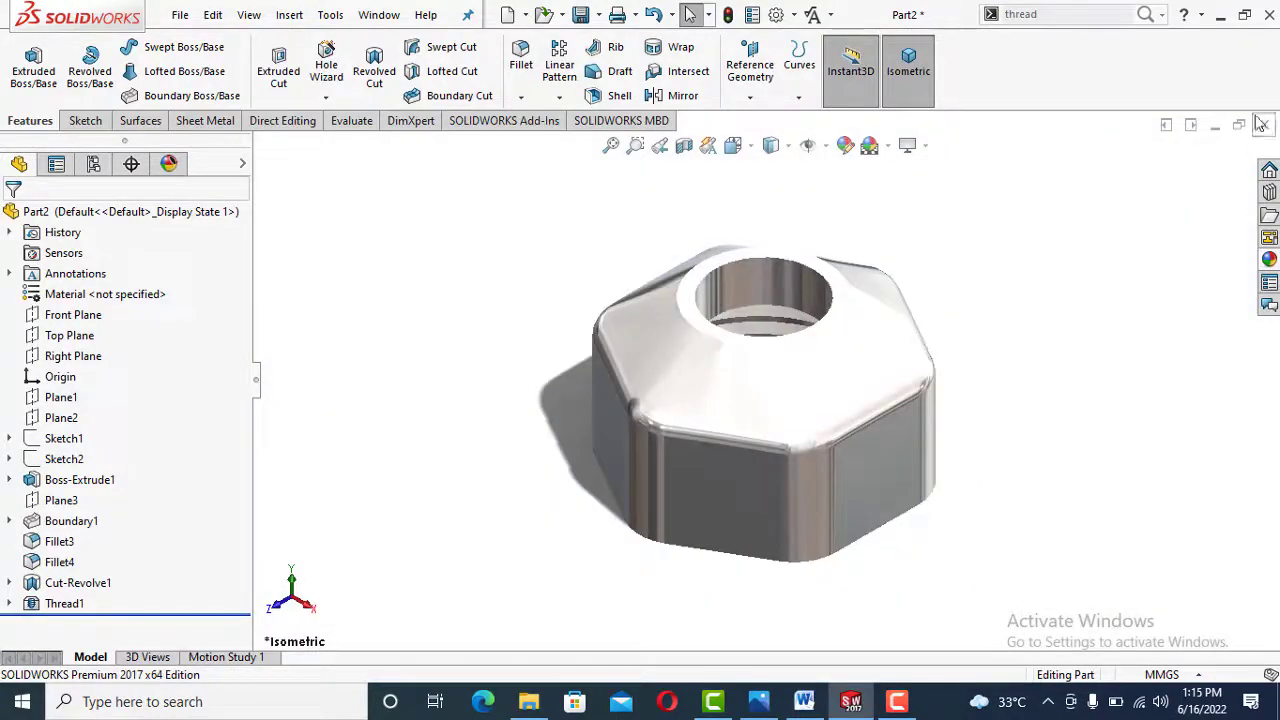